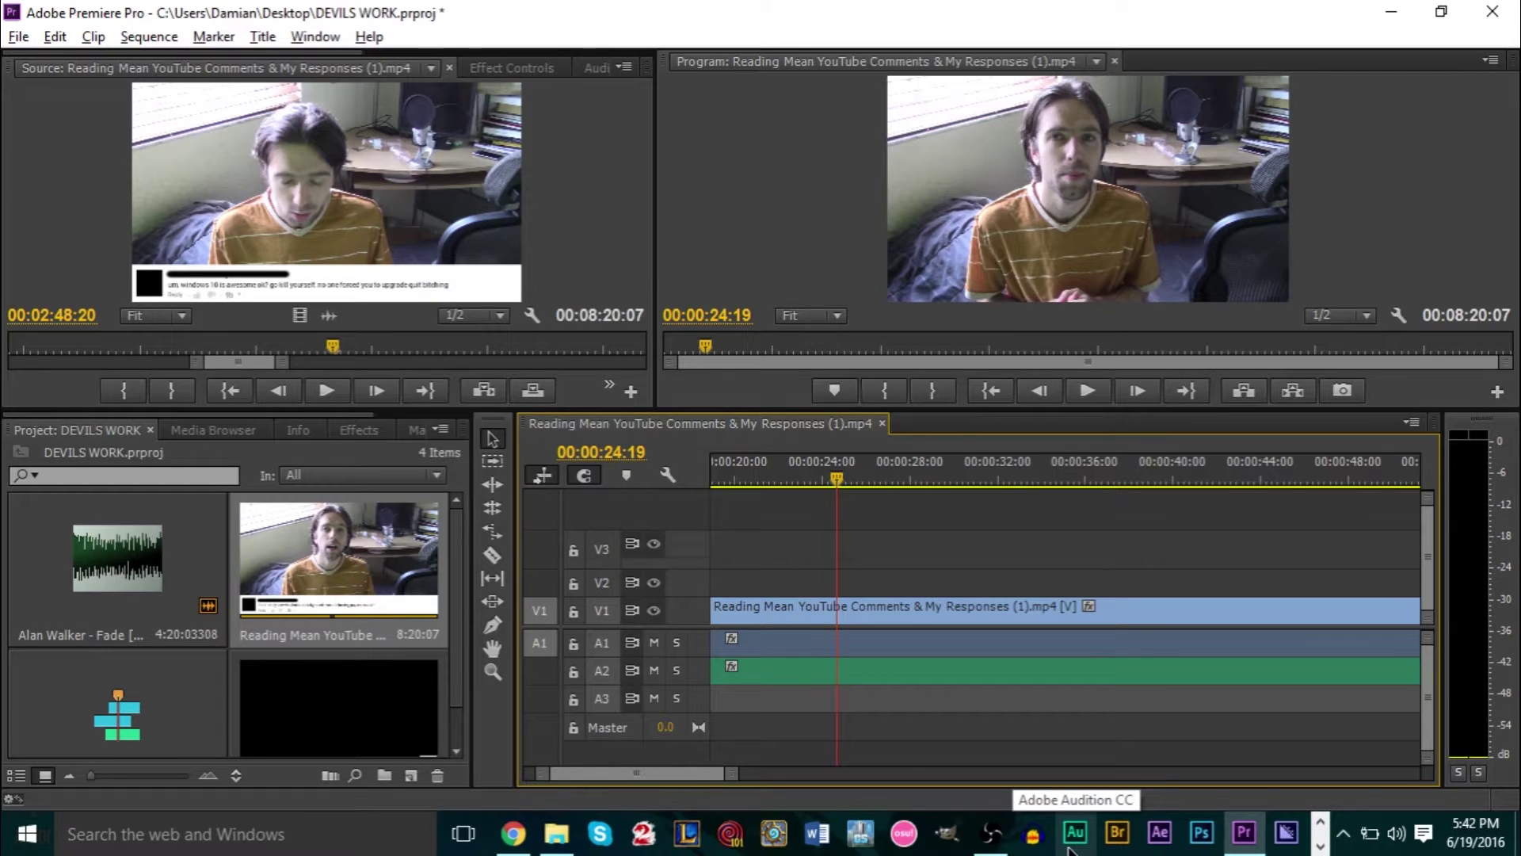
left_click(969, 676)
left_click(968, 638)
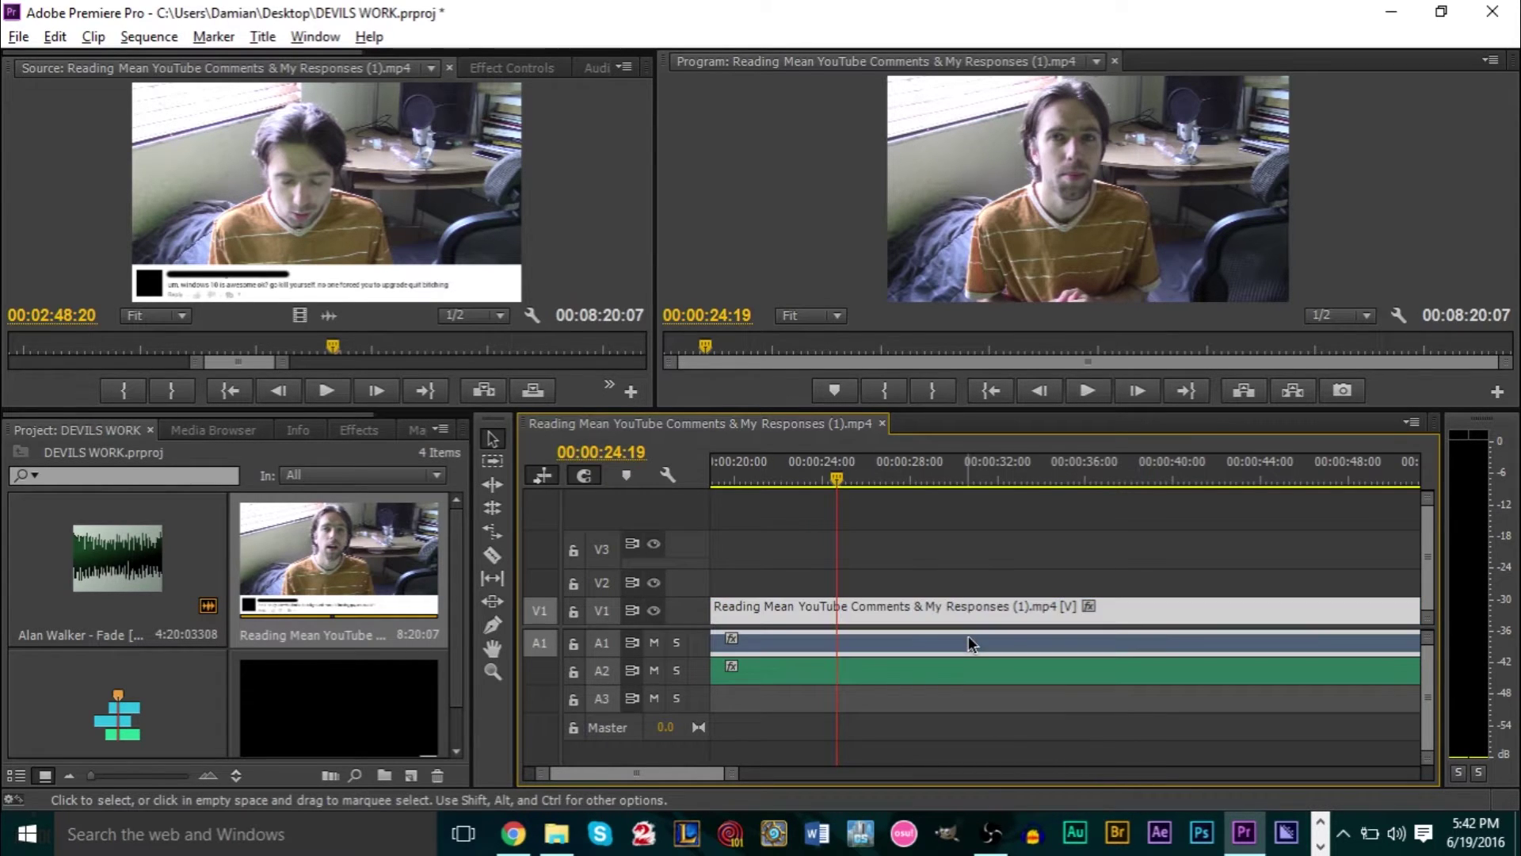
left_click(921, 674)
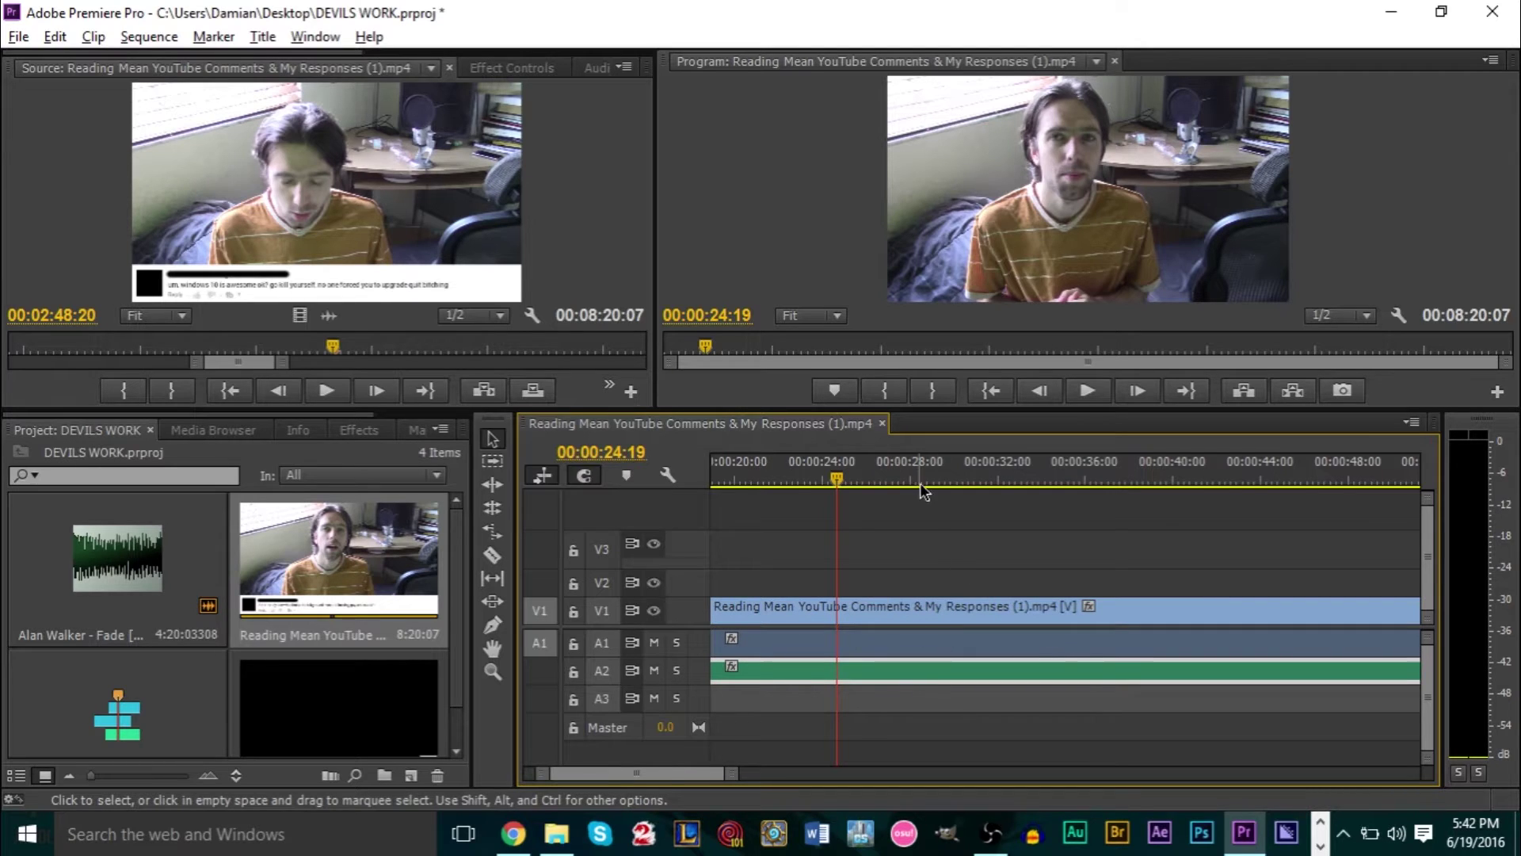
left_click(875, 525)
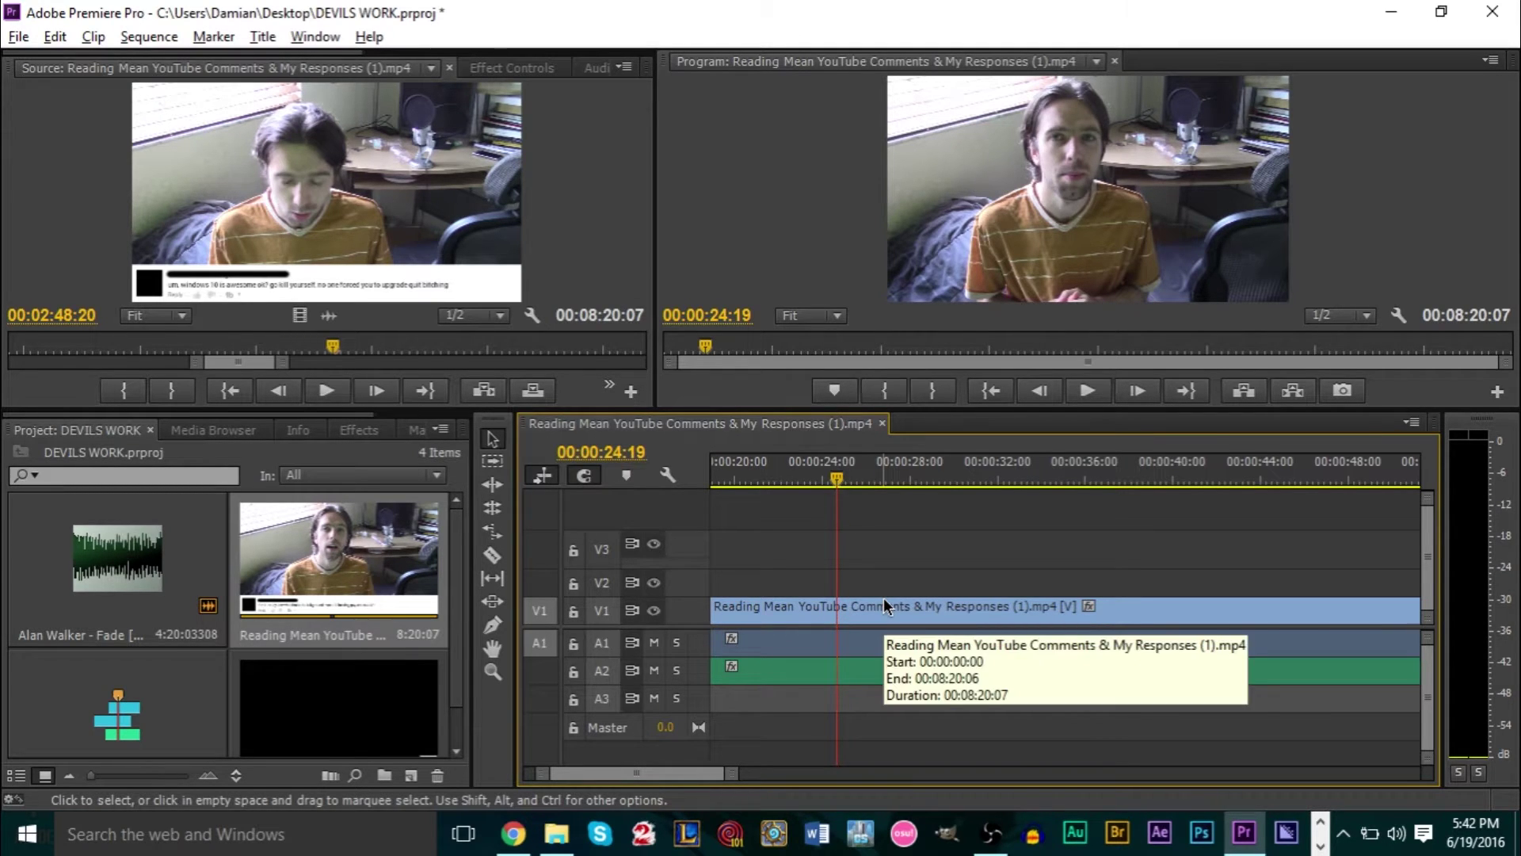
left_click(868, 641)
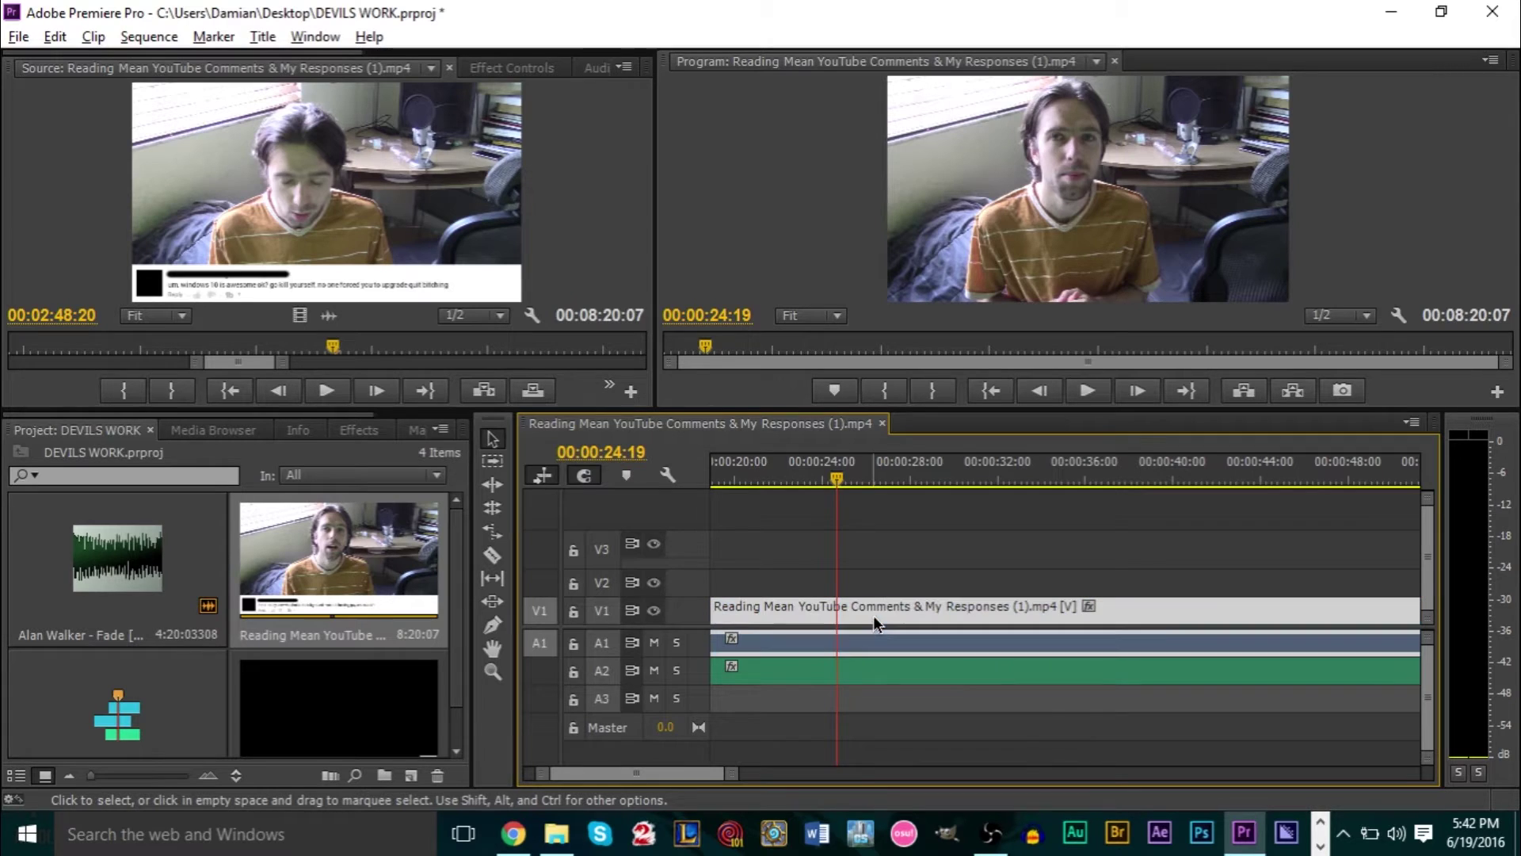
left_click(878, 669)
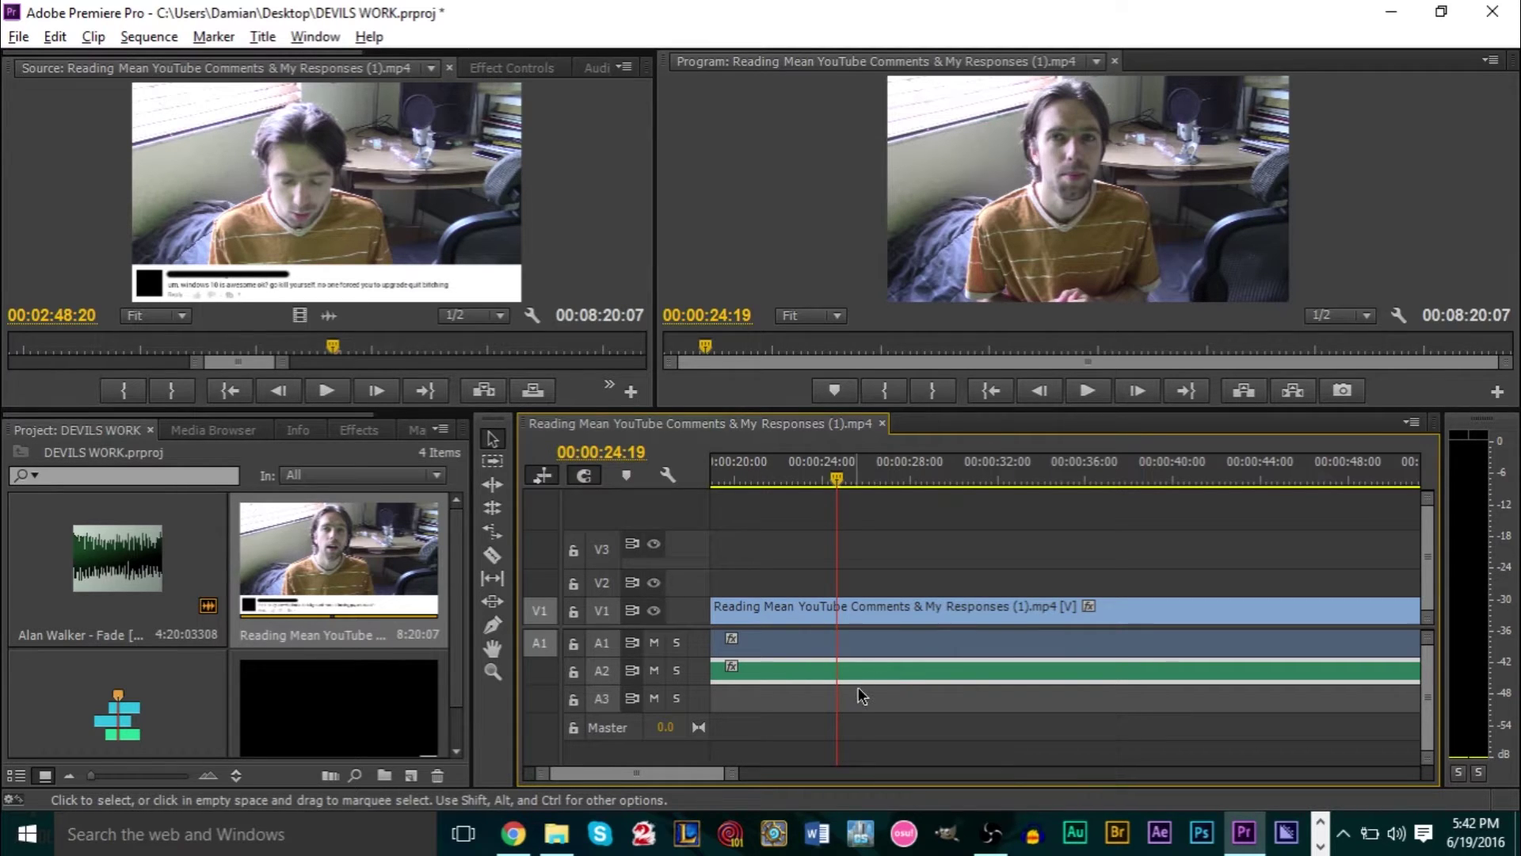
left_click(870, 698)
left_click(870, 677)
left_click(924, 612)
left_click(900, 675)
Step: Check where the Edit Clip In Adobe Audition command is offered for the A2 music clip and for the linked V1/A1 clip
right_click(900, 675)
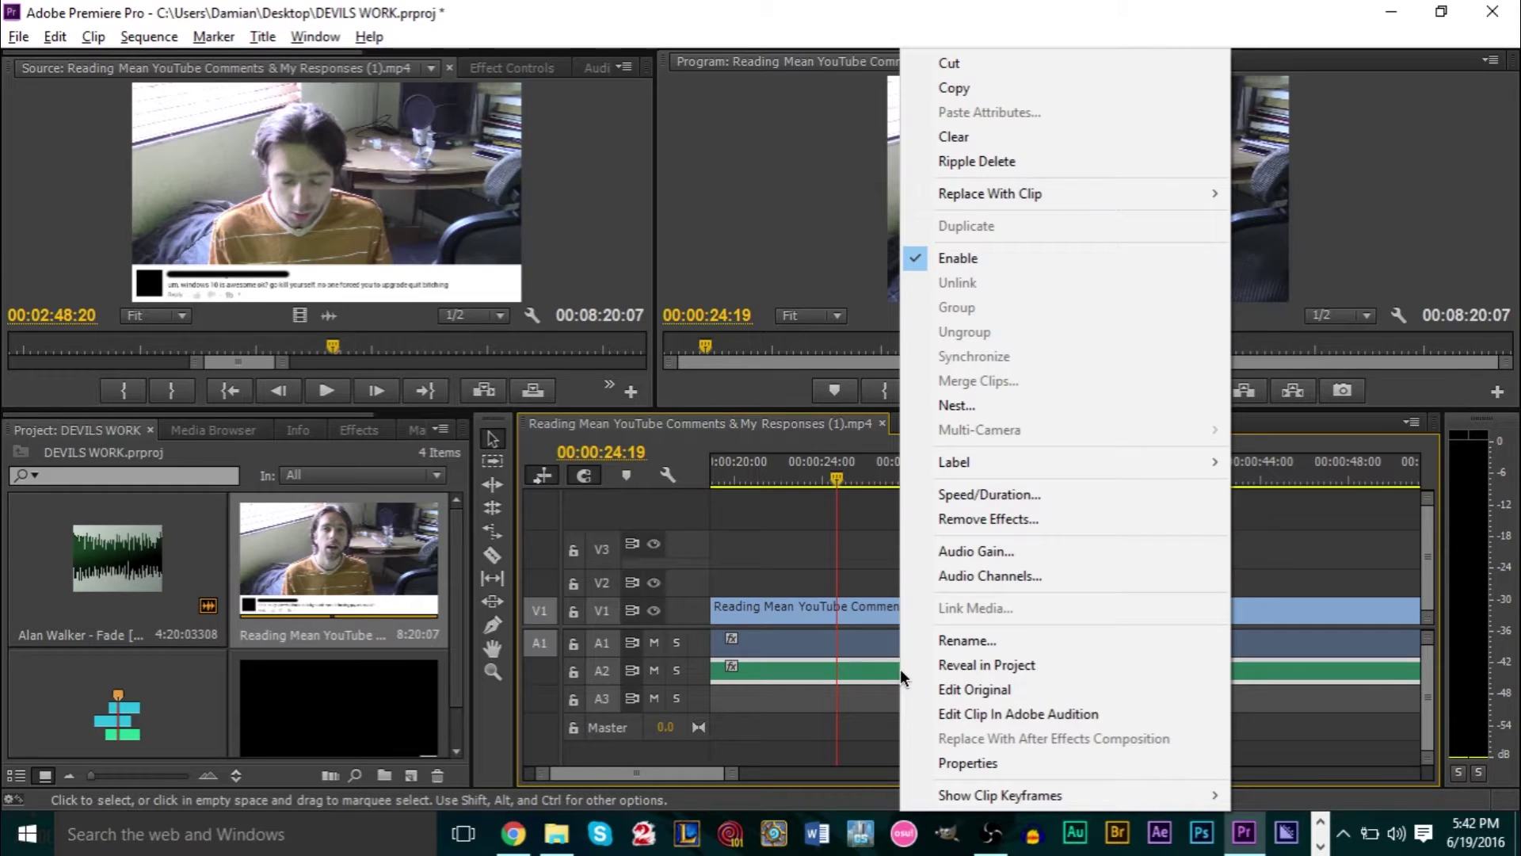
left_click(986, 714)
right_click(885, 653)
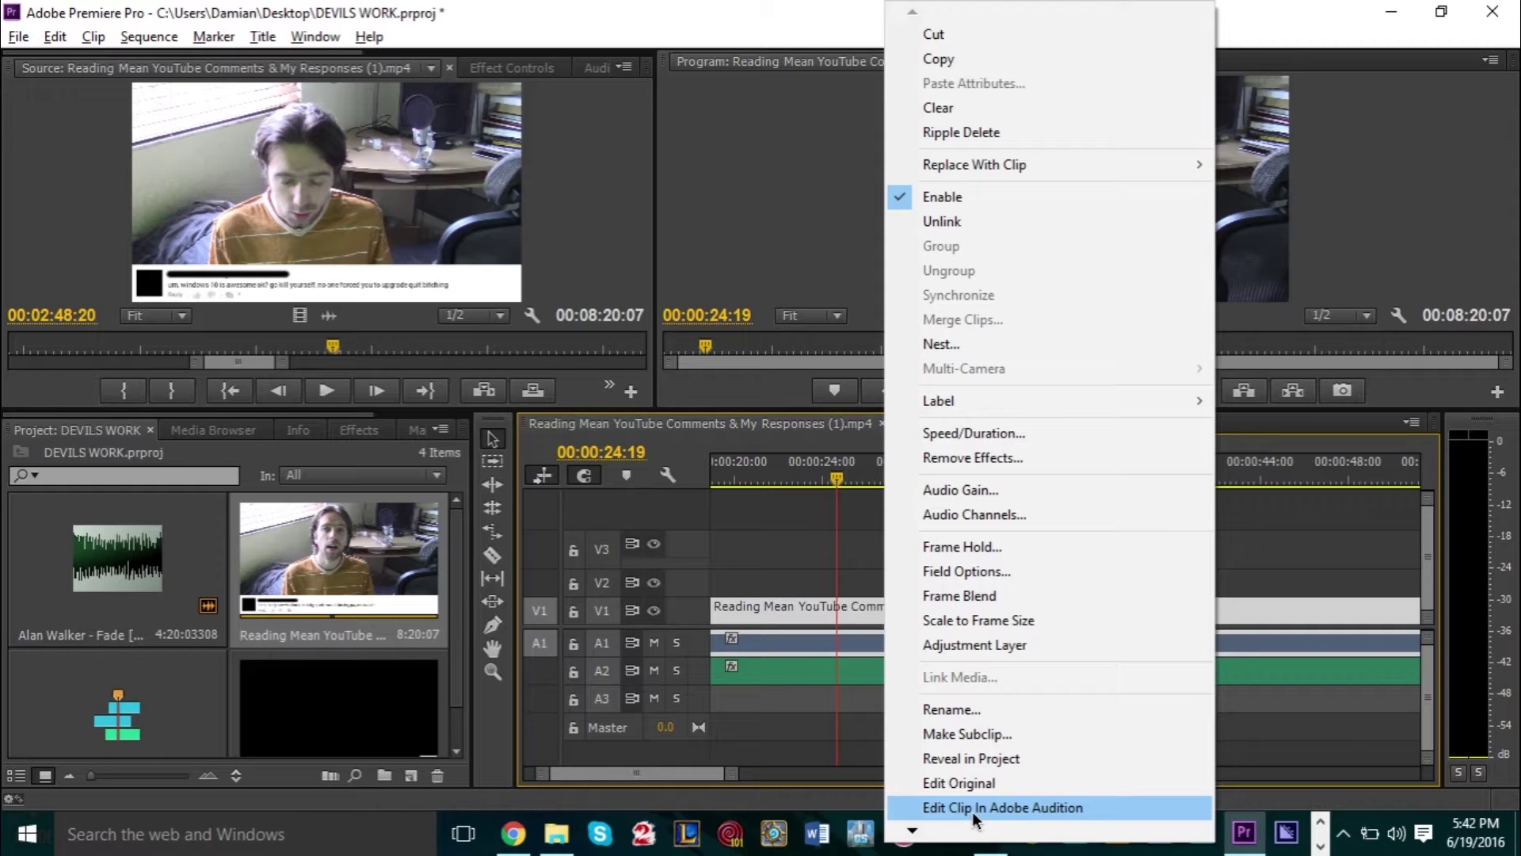
left_click(791, 705)
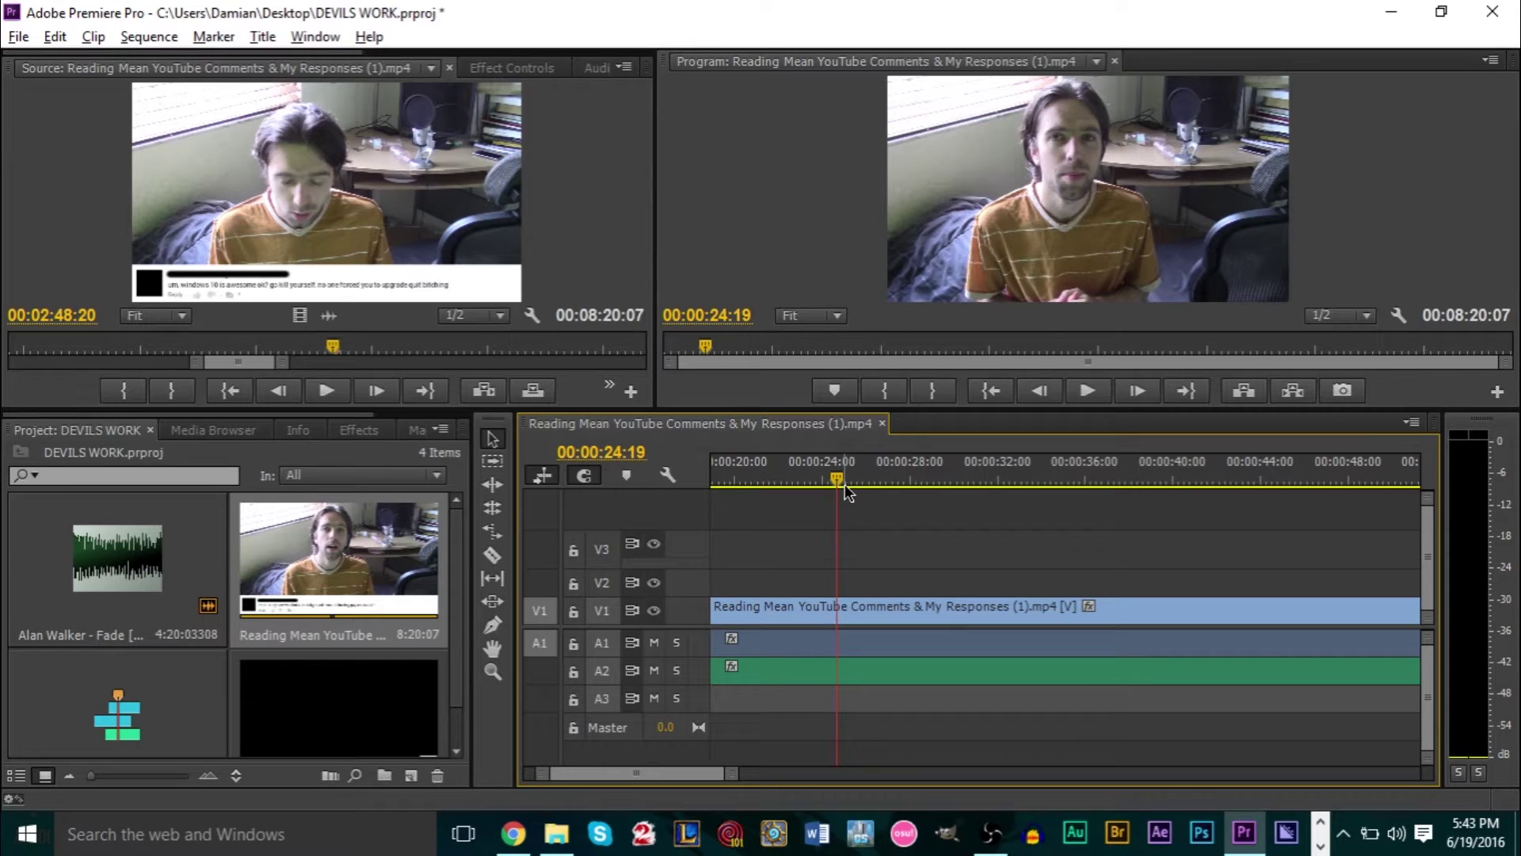
Step: Shift the linked V1/A1 clip along the timeline and return it to the start of the sequence
left_click(893, 640)
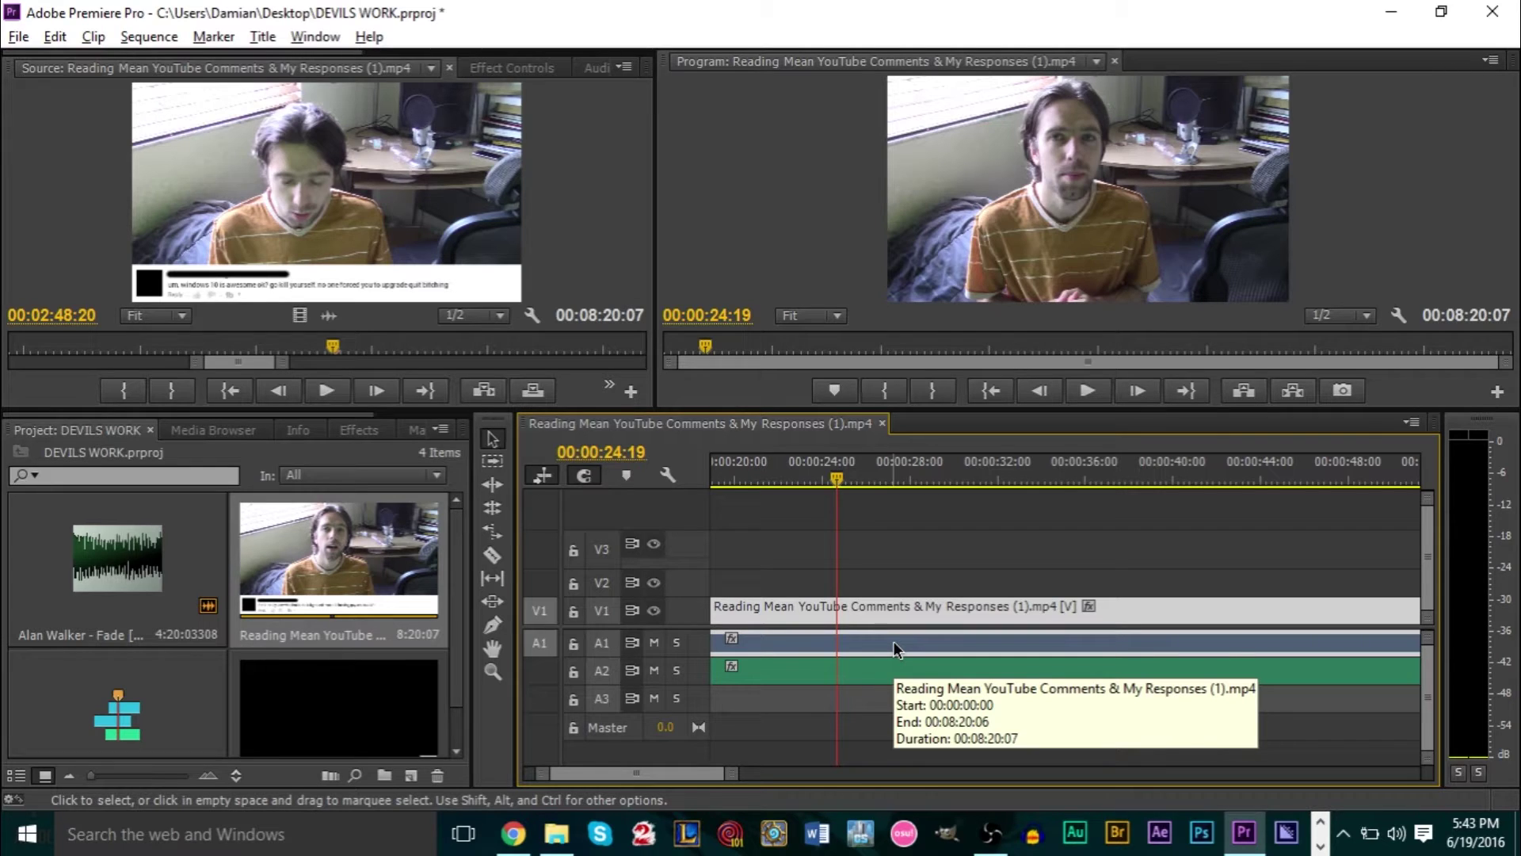
left_click_drag(865, 605, 1147, 609)
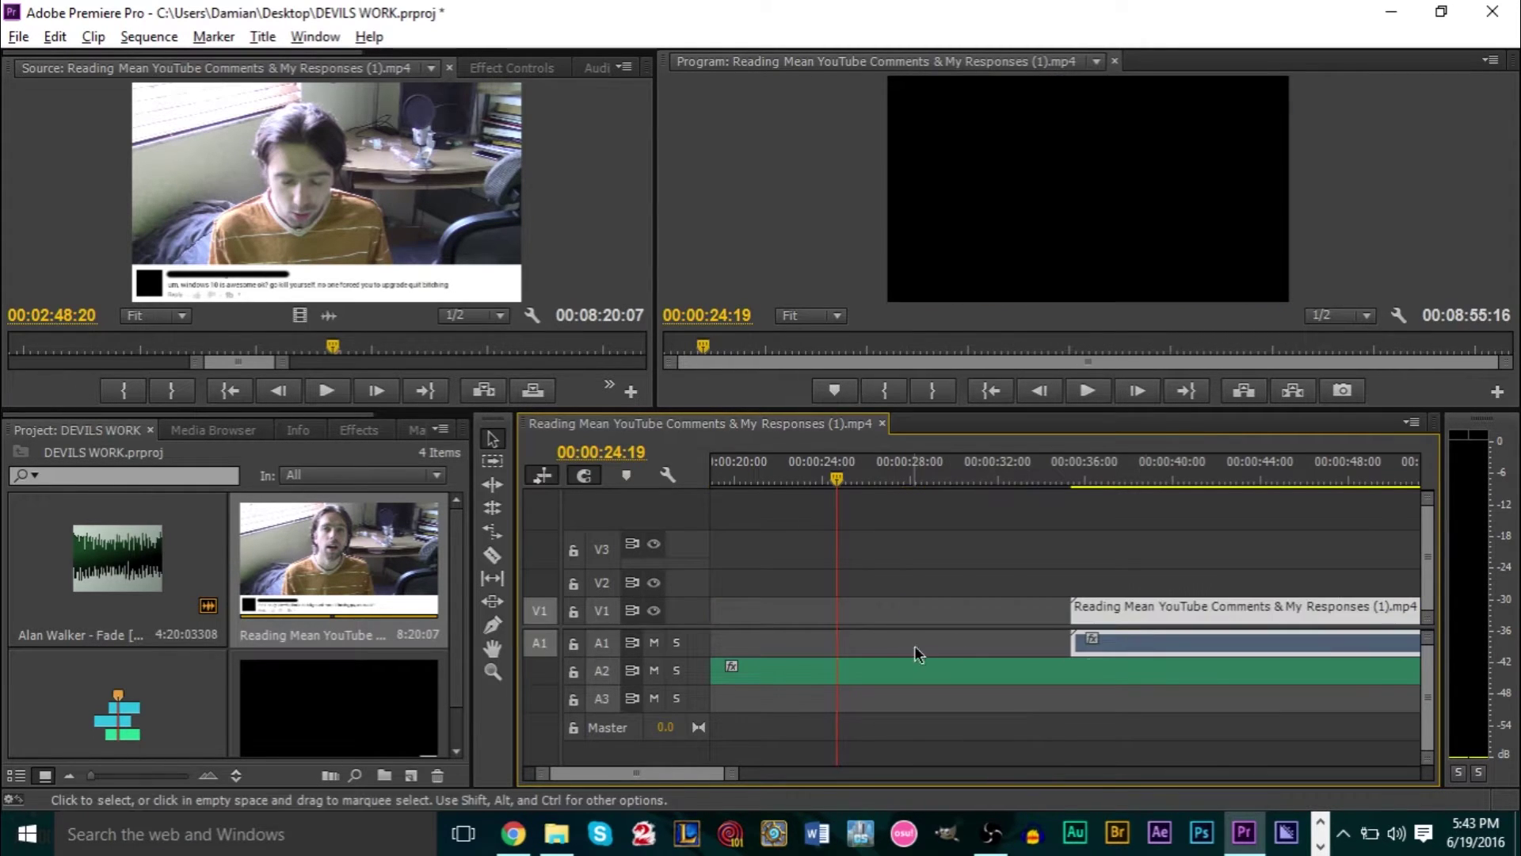
left_click_drag(1141, 634, 602, 642)
left_click_drag(667, 769, 605, 772)
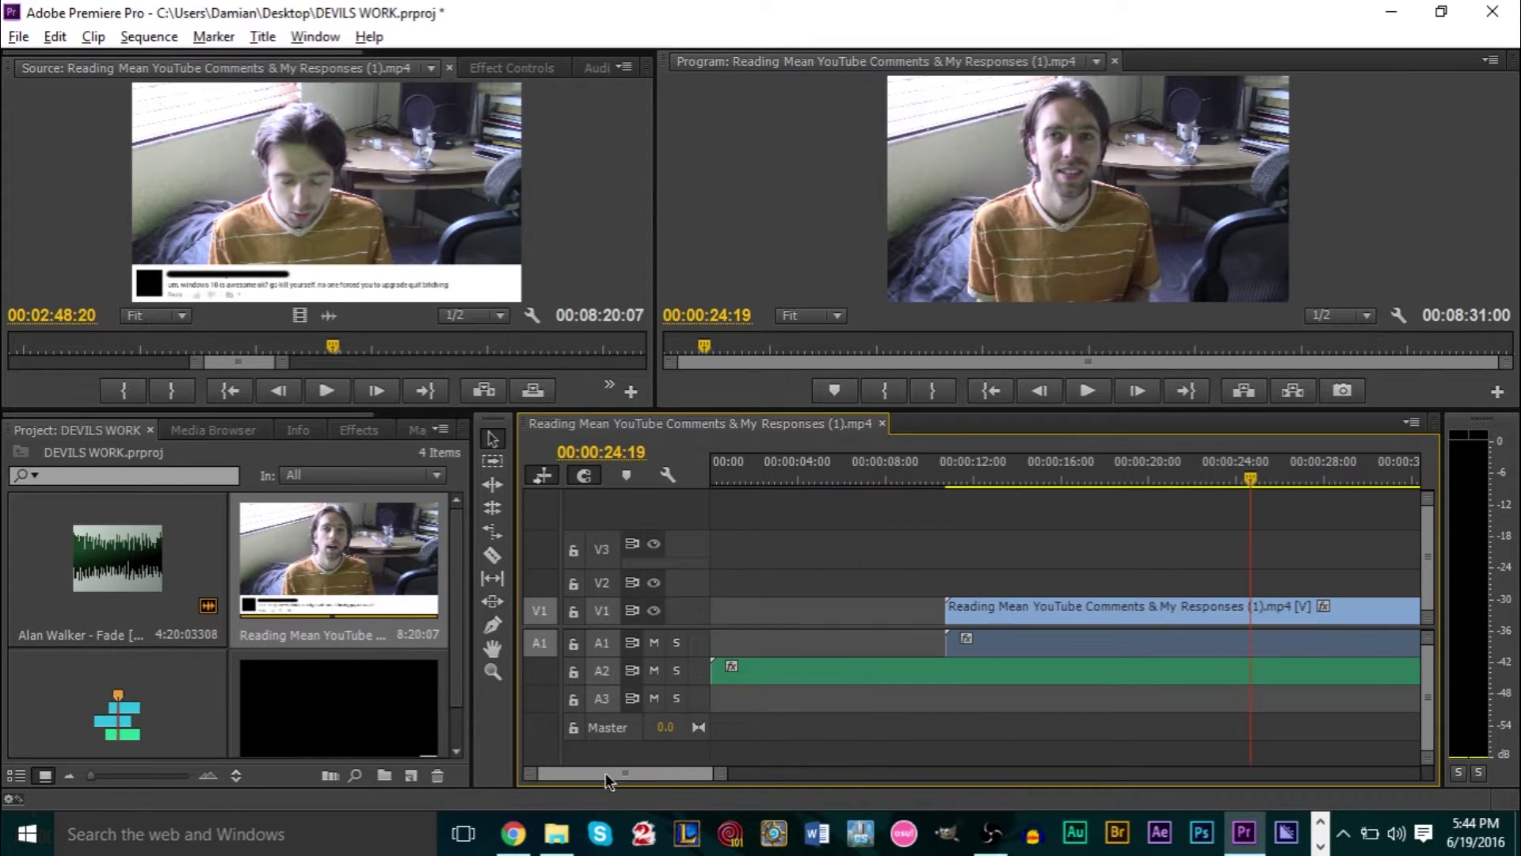
left_click_drag(968, 635, 732, 633)
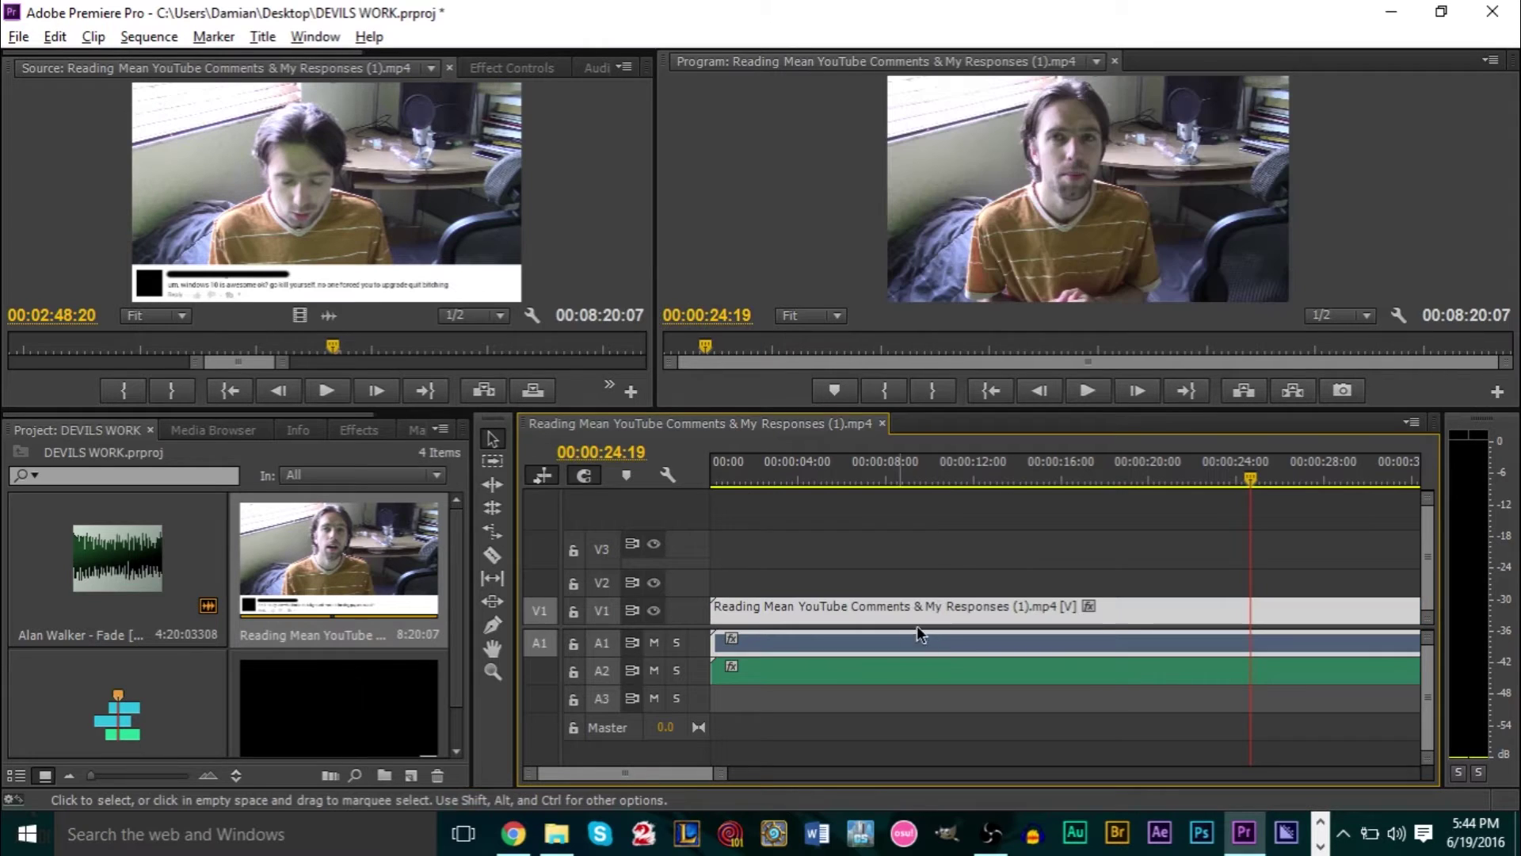
Step: Unlink the Reading Mean YouTube Comments video on V1 from its audio on A1
right_click(949, 643)
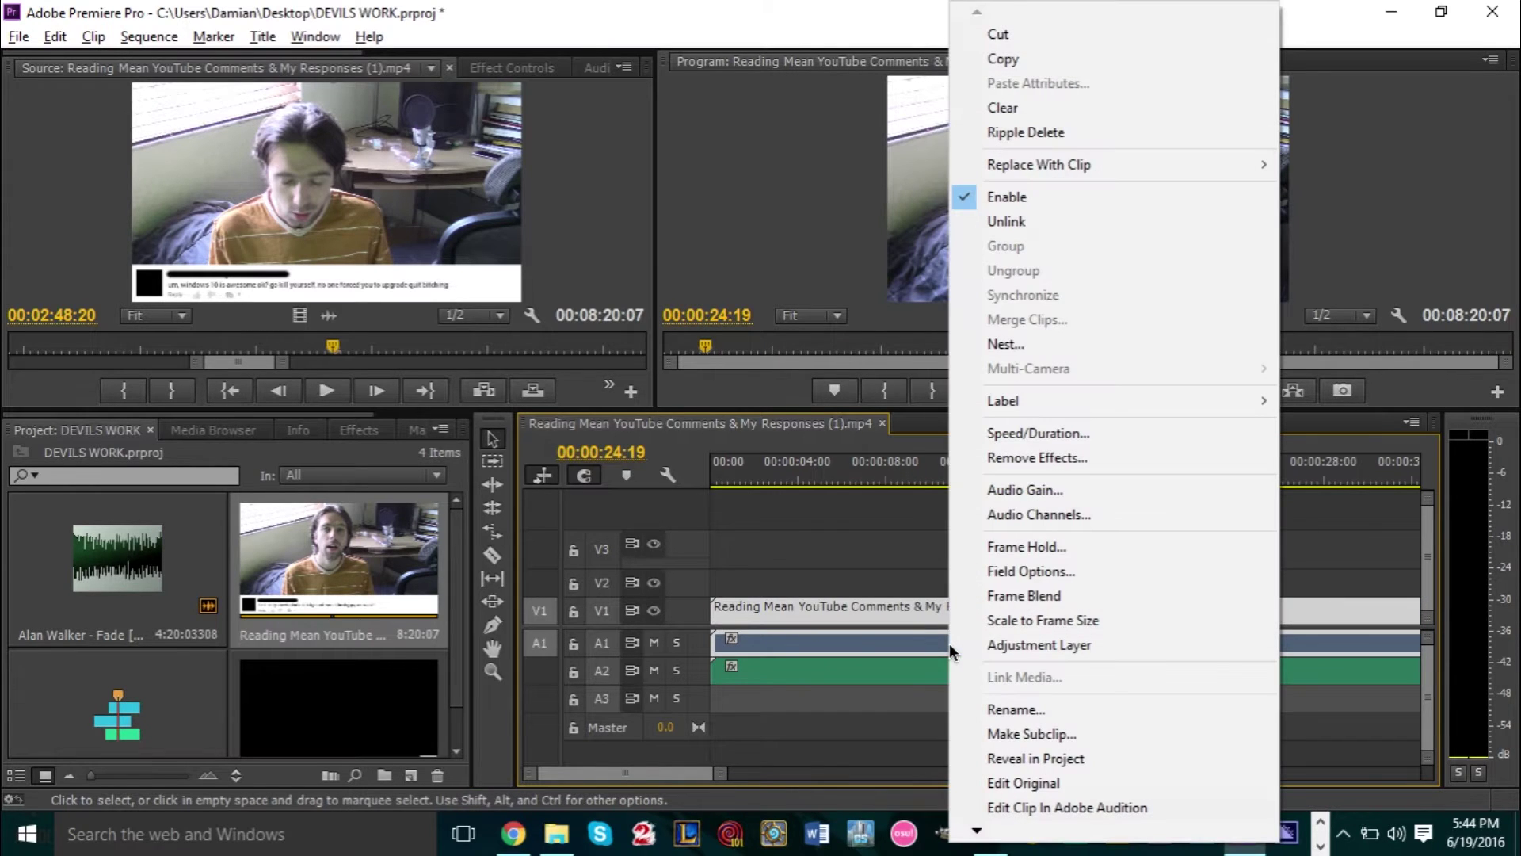
left_click(1006, 222)
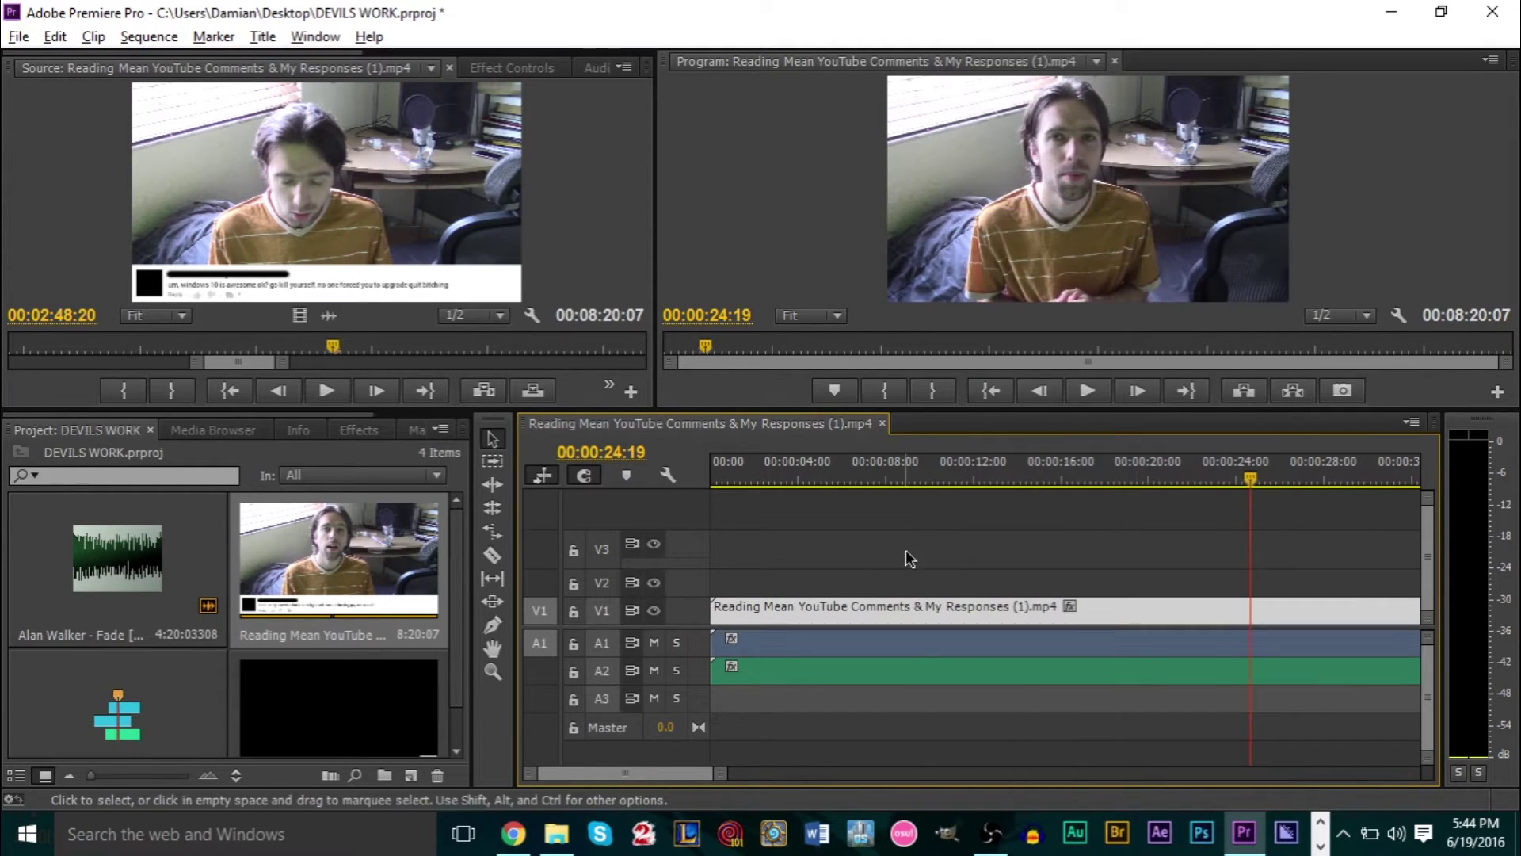
Step: Move the A1 audio and the V1 video independently along the timeline, and undo the moves
left_click(879, 643)
left_click_drag(814, 653, 1106, 609)
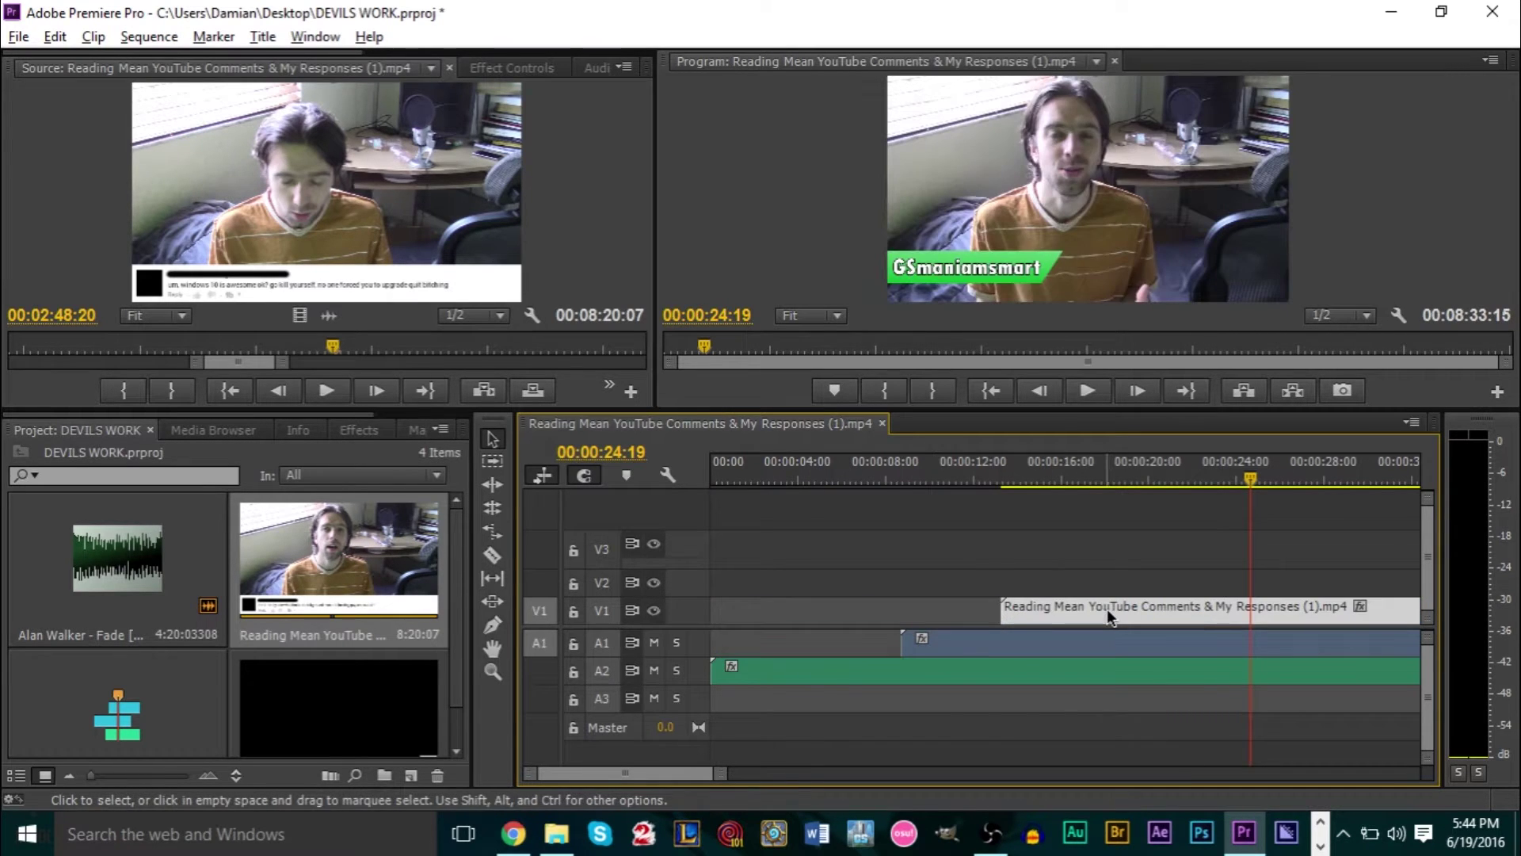
left_click(1106, 609)
key("ctrl+z")
left_click(919, 633)
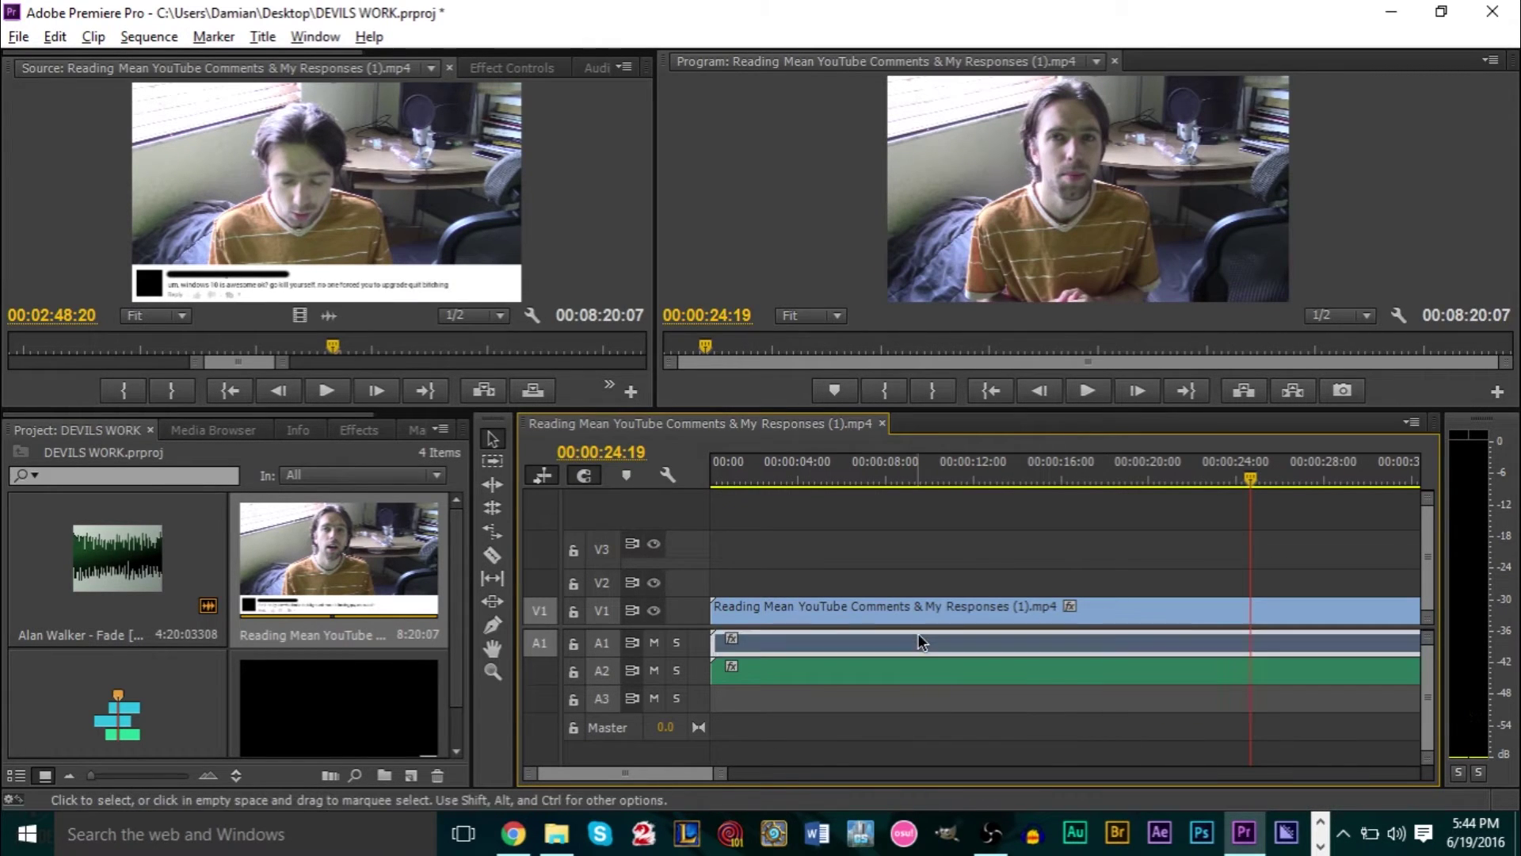
Step: Mute the music on track A2 and play back a portion of the sequence
left_click(801, 473)
left_click(941, 474)
key("space")
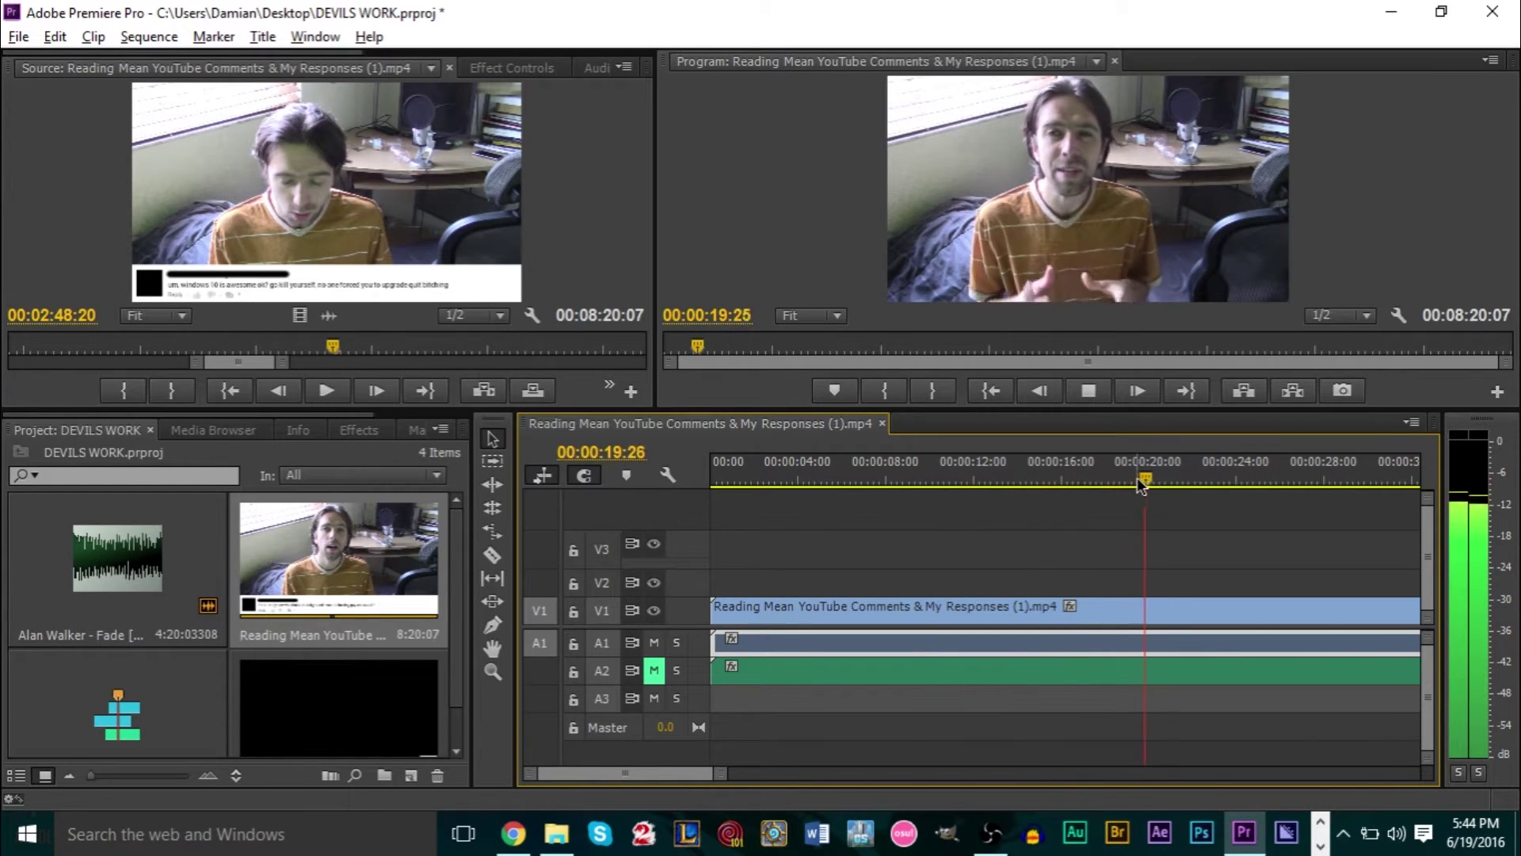
key("space")
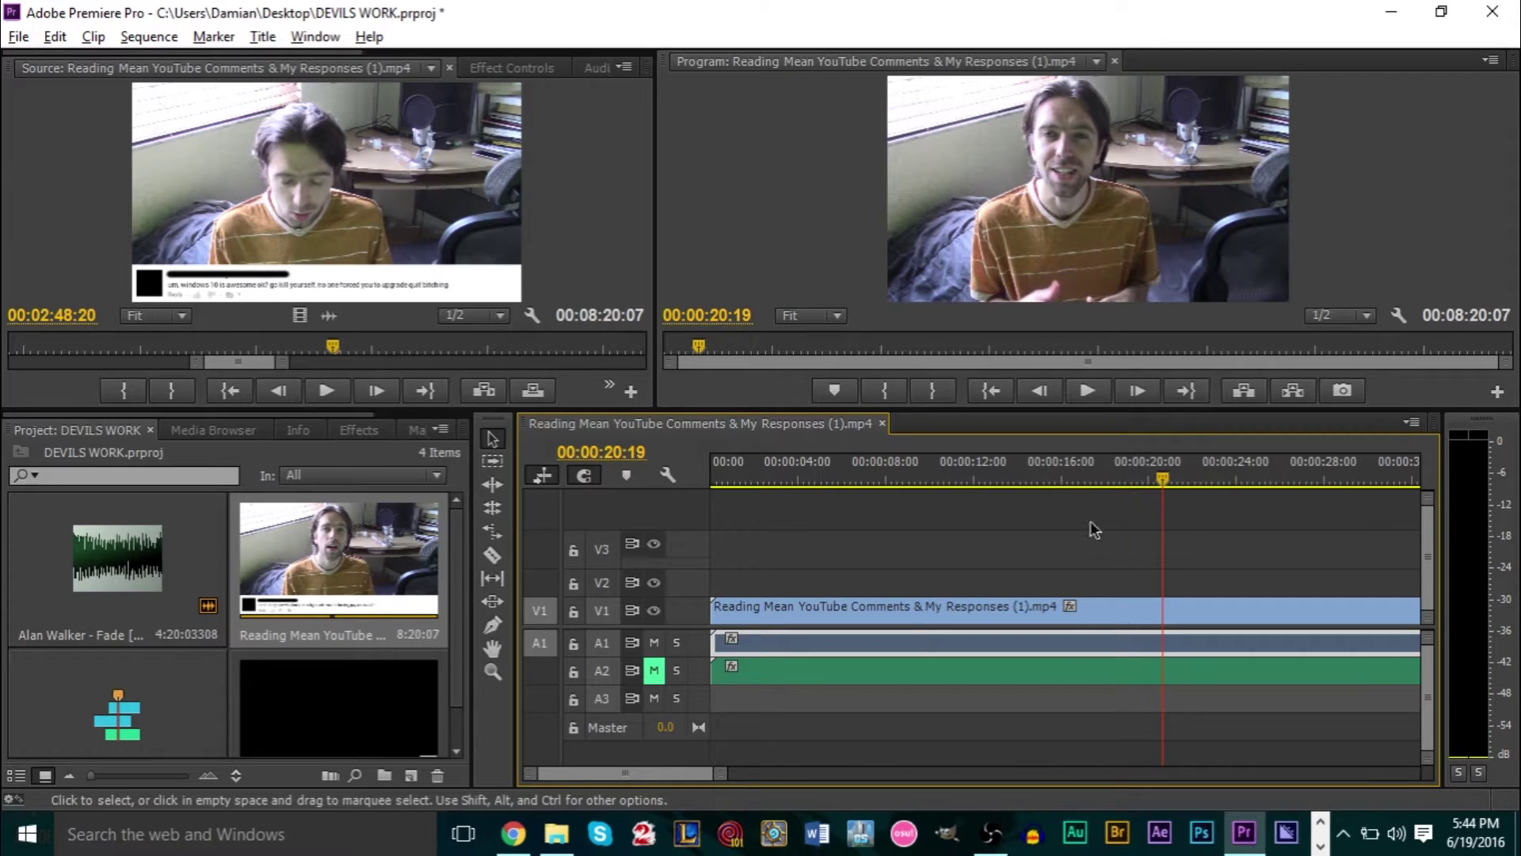
left_click(1116, 607)
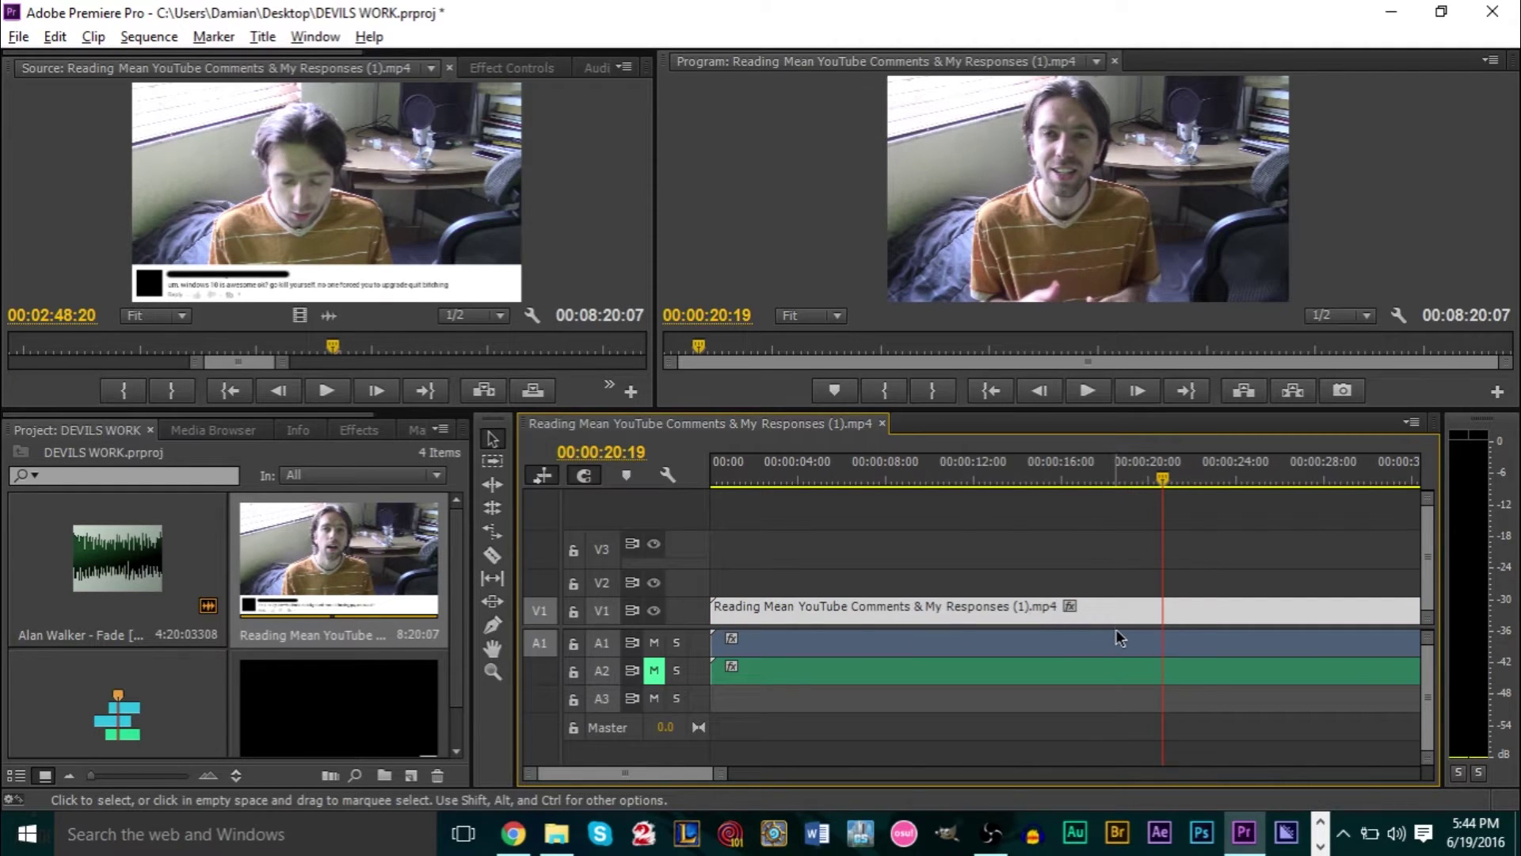
left_click(1115, 631)
Step: Open Champ Check Intro Final.mp4 from the project in the Source monitor and scrub through it
scroll(397, 673, "down", 1)
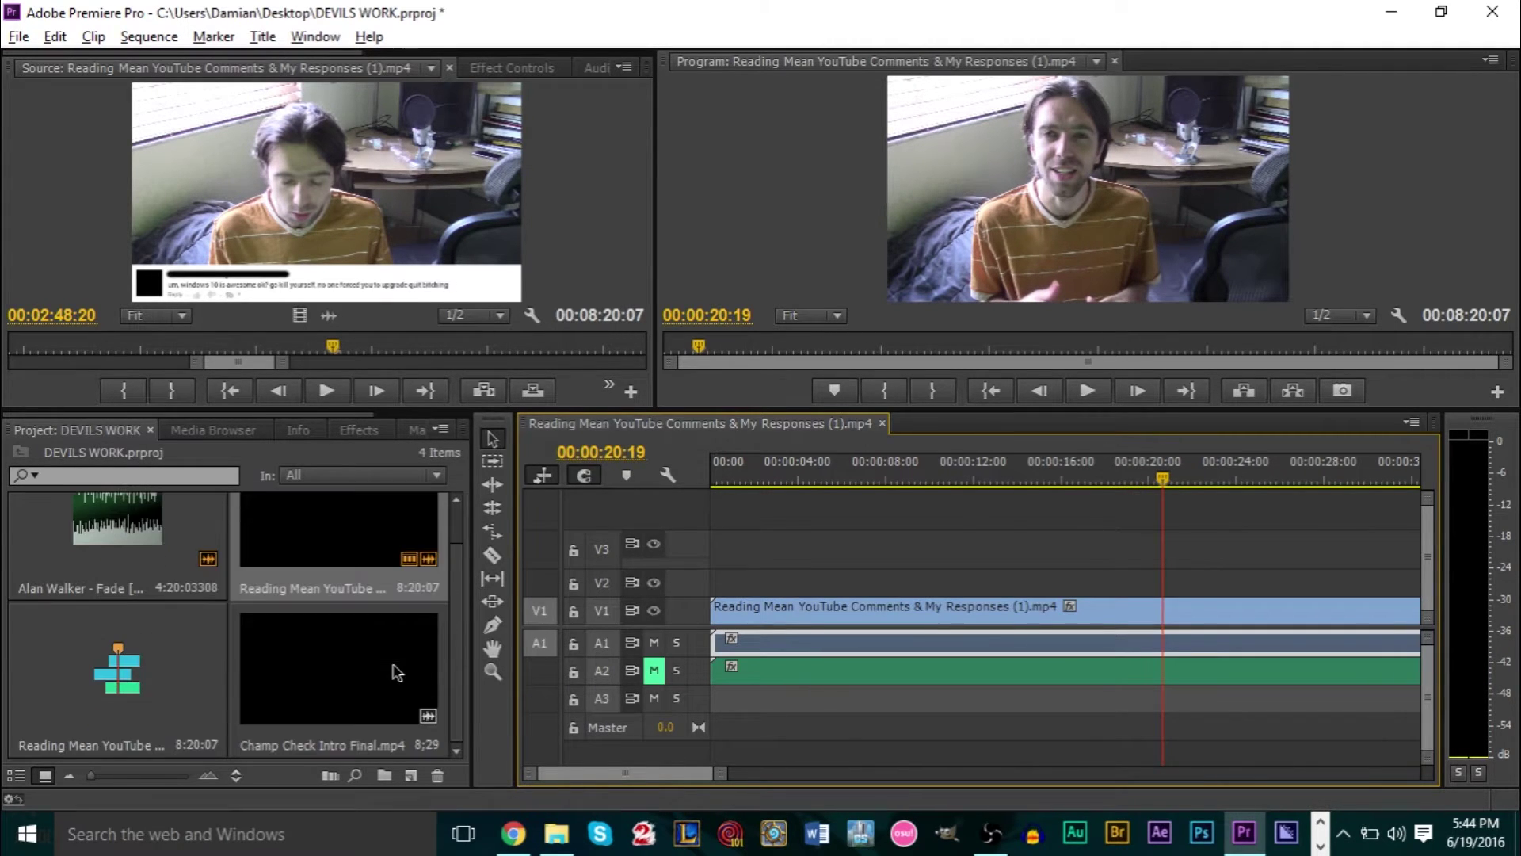
left_click(337, 665)
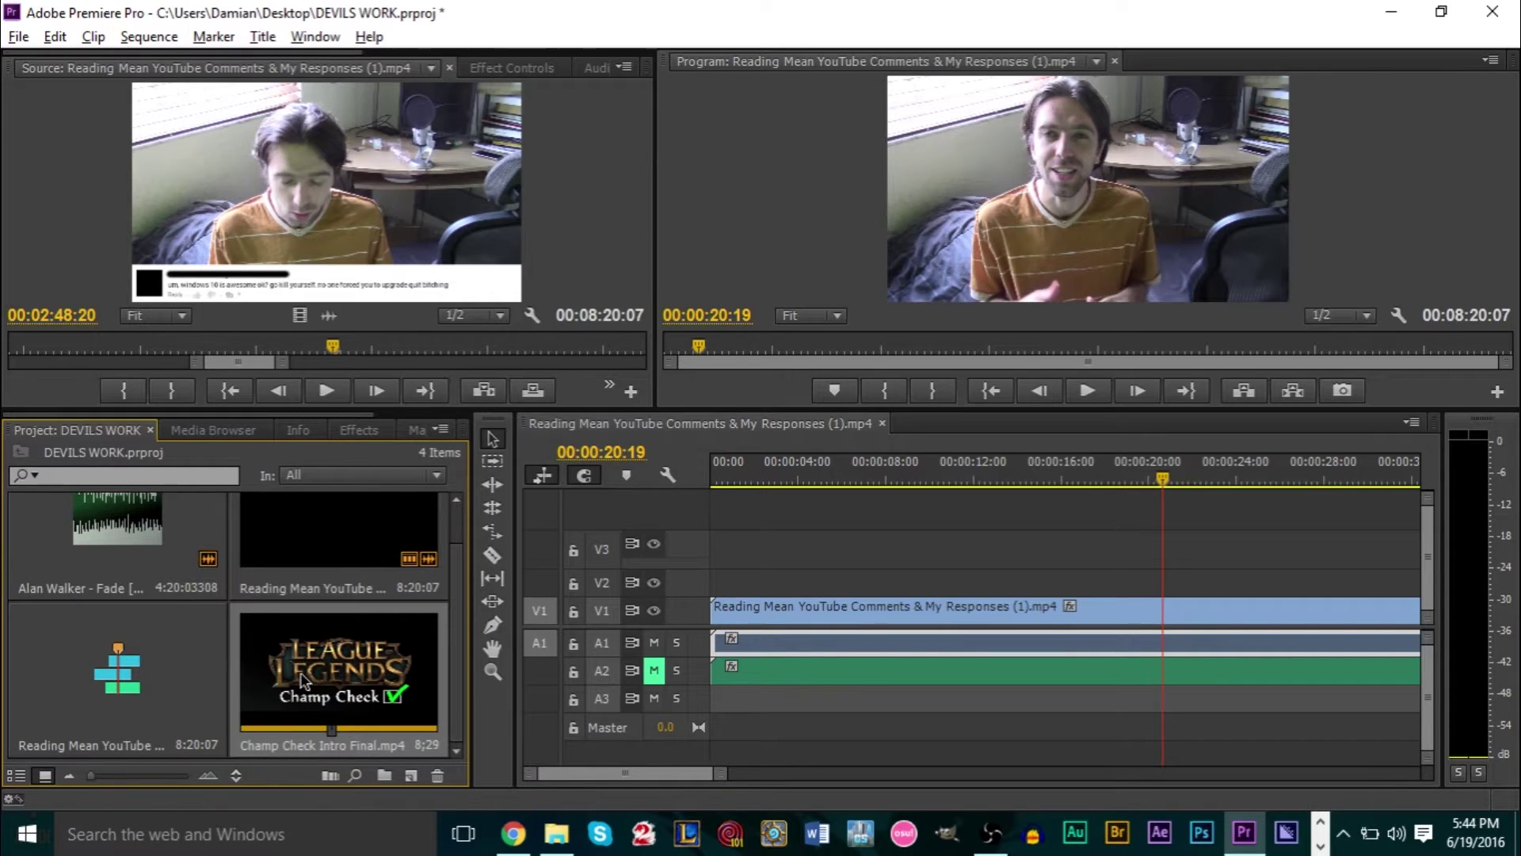
double_click(301, 672)
left_click(139, 346)
left_click_drag(145, 348, 337, 357)
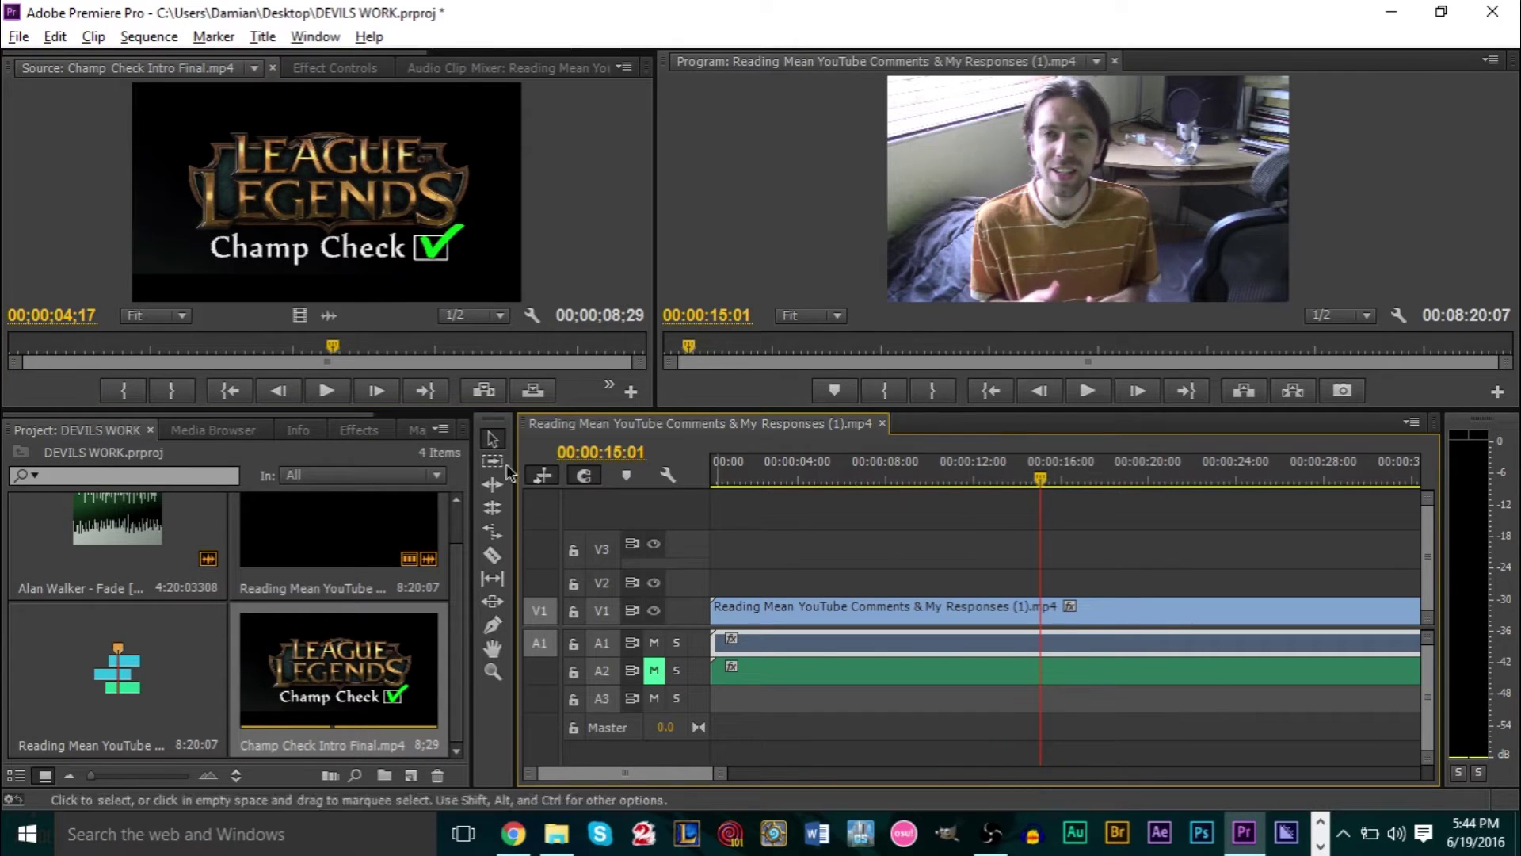
Step: Place Champ Check Intro Final.mp4 on V3 at about 00:00:12:00 and turn off the V3 track output
left_click_drag(363, 659, 978, 570)
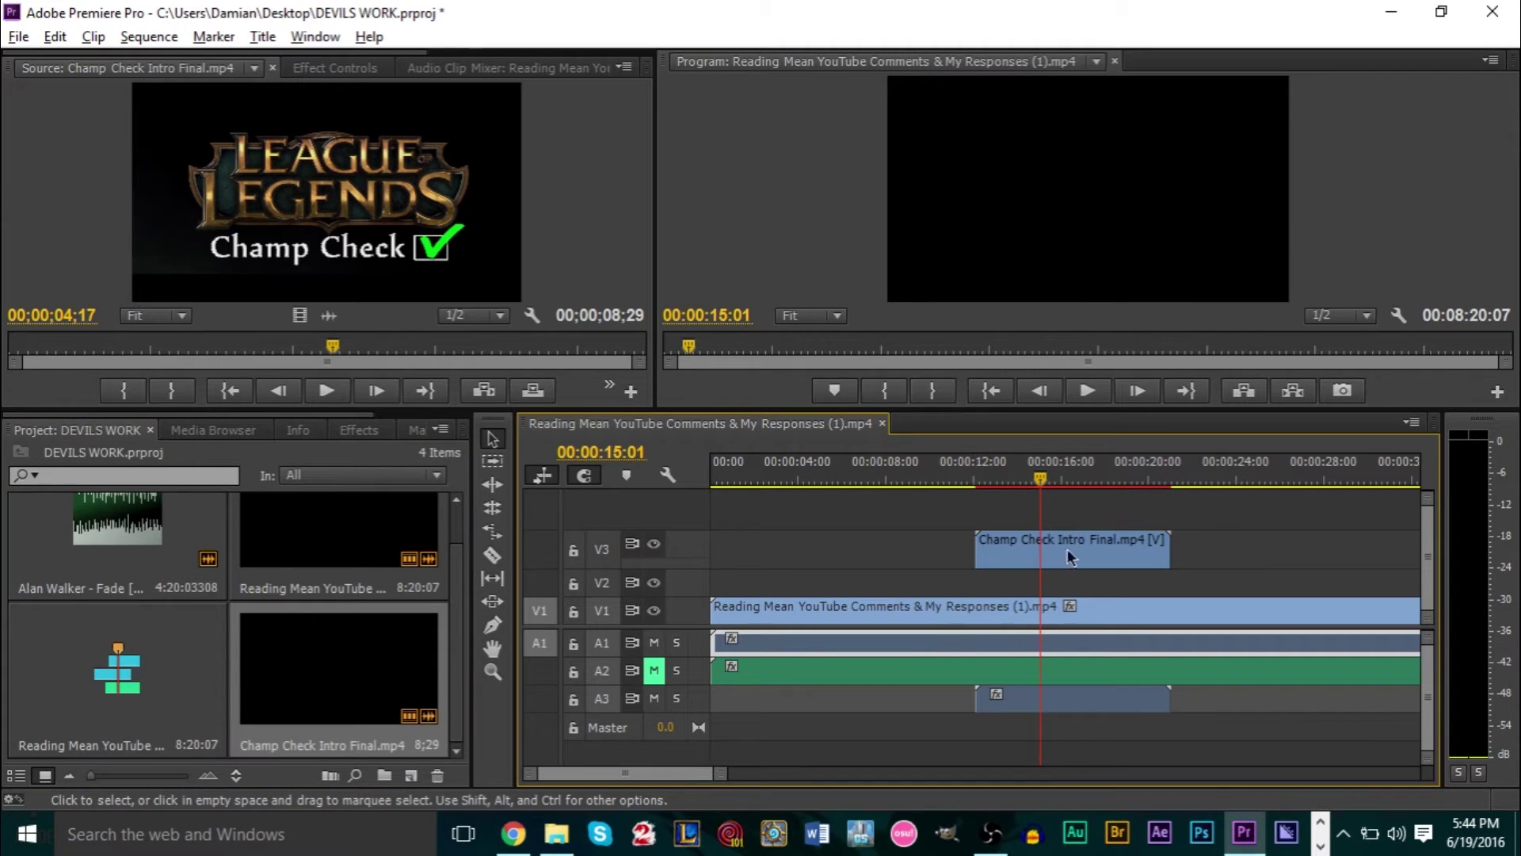
left_click(995, 614)
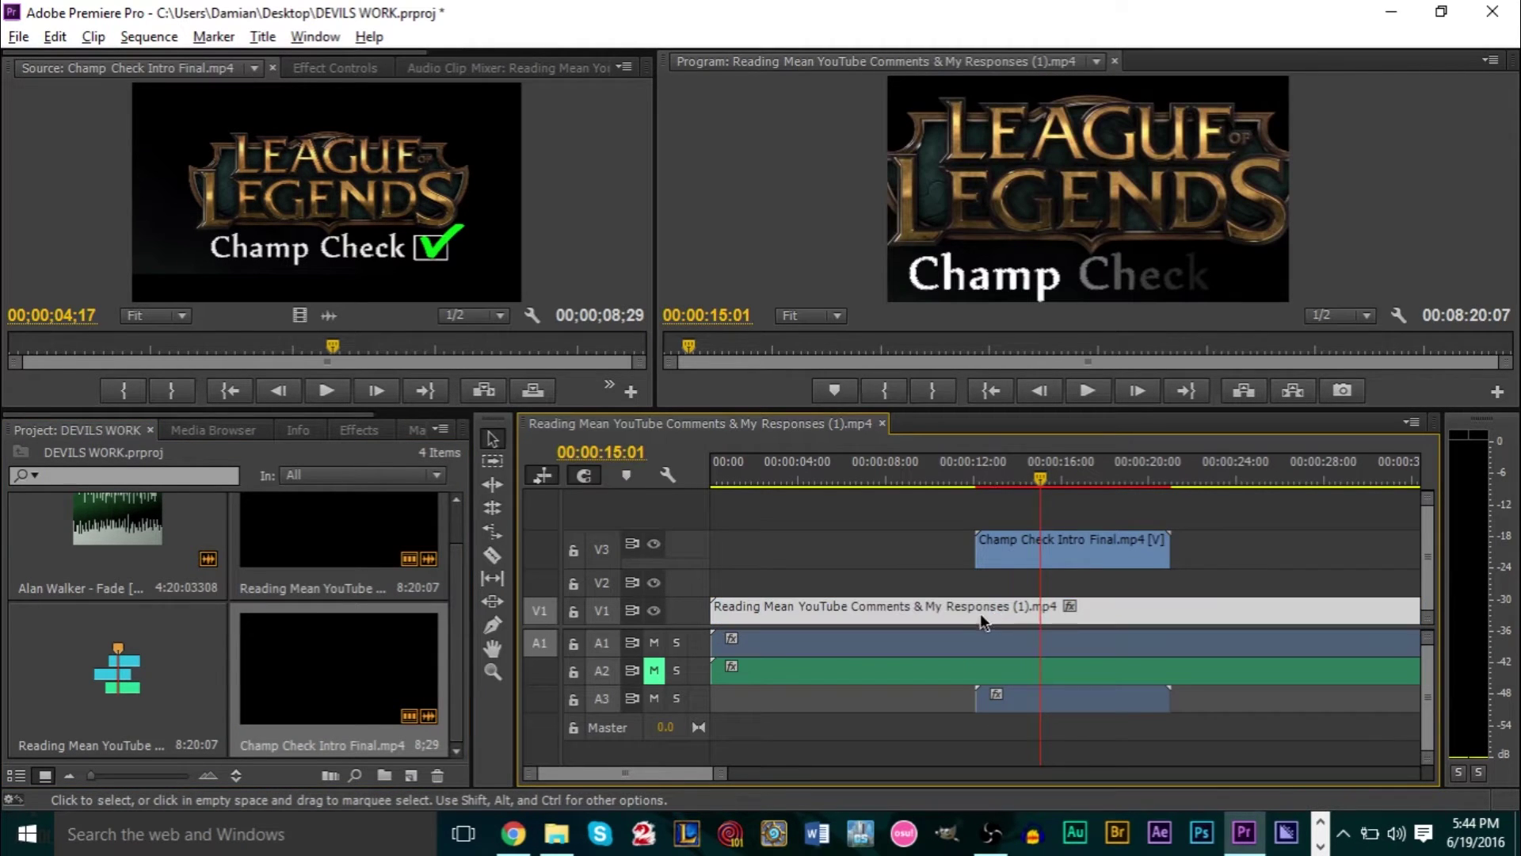
left_click(653, 544)
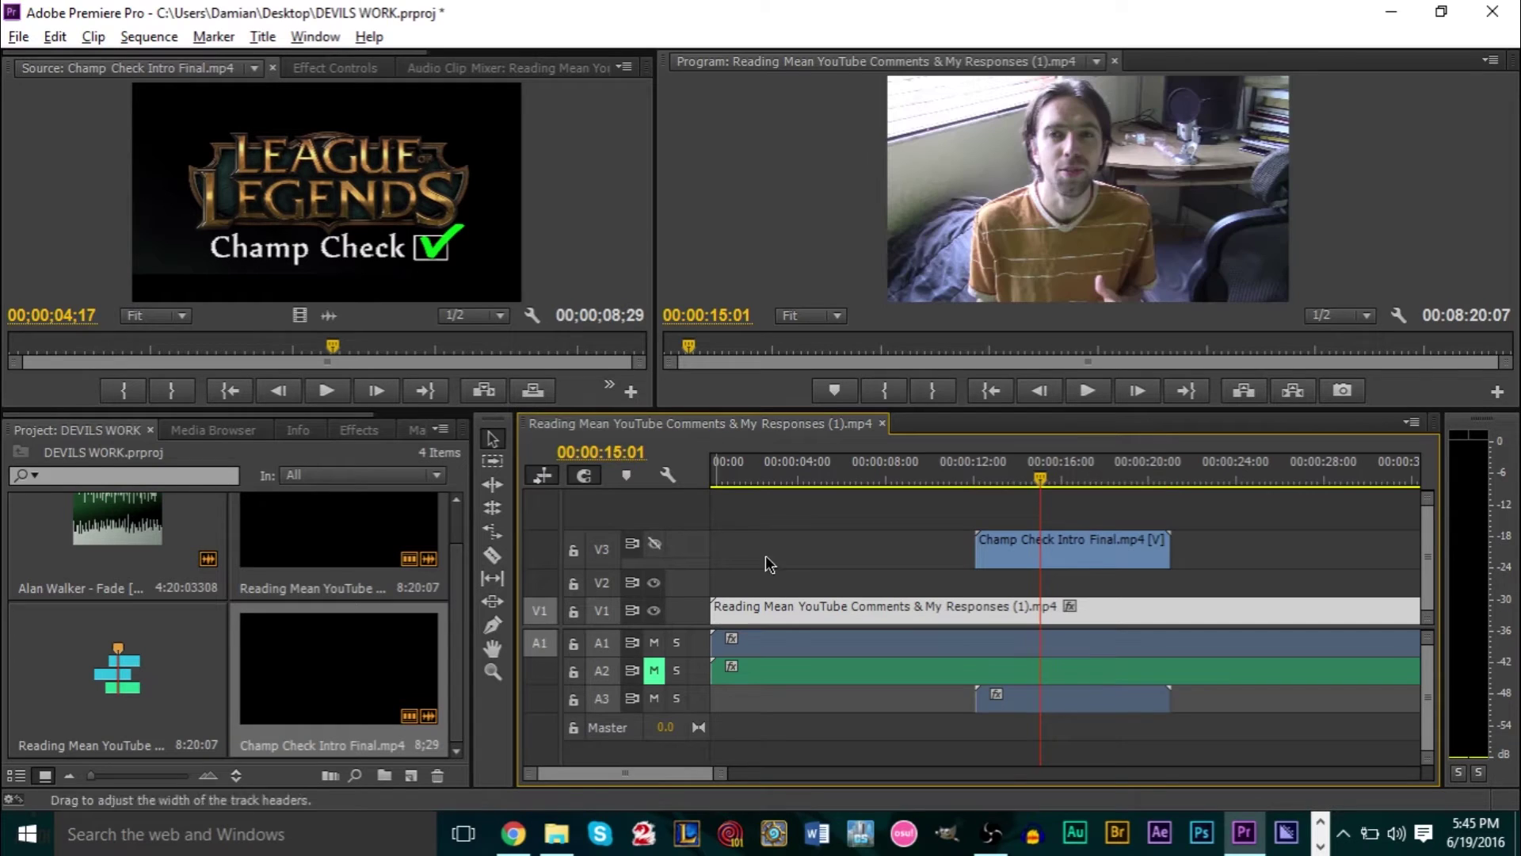
Step: Unlink the Champ Check Intro Final.mp4 video on V3 from its audio on A3
left_click(982, 463)
left_click(1008, 542)
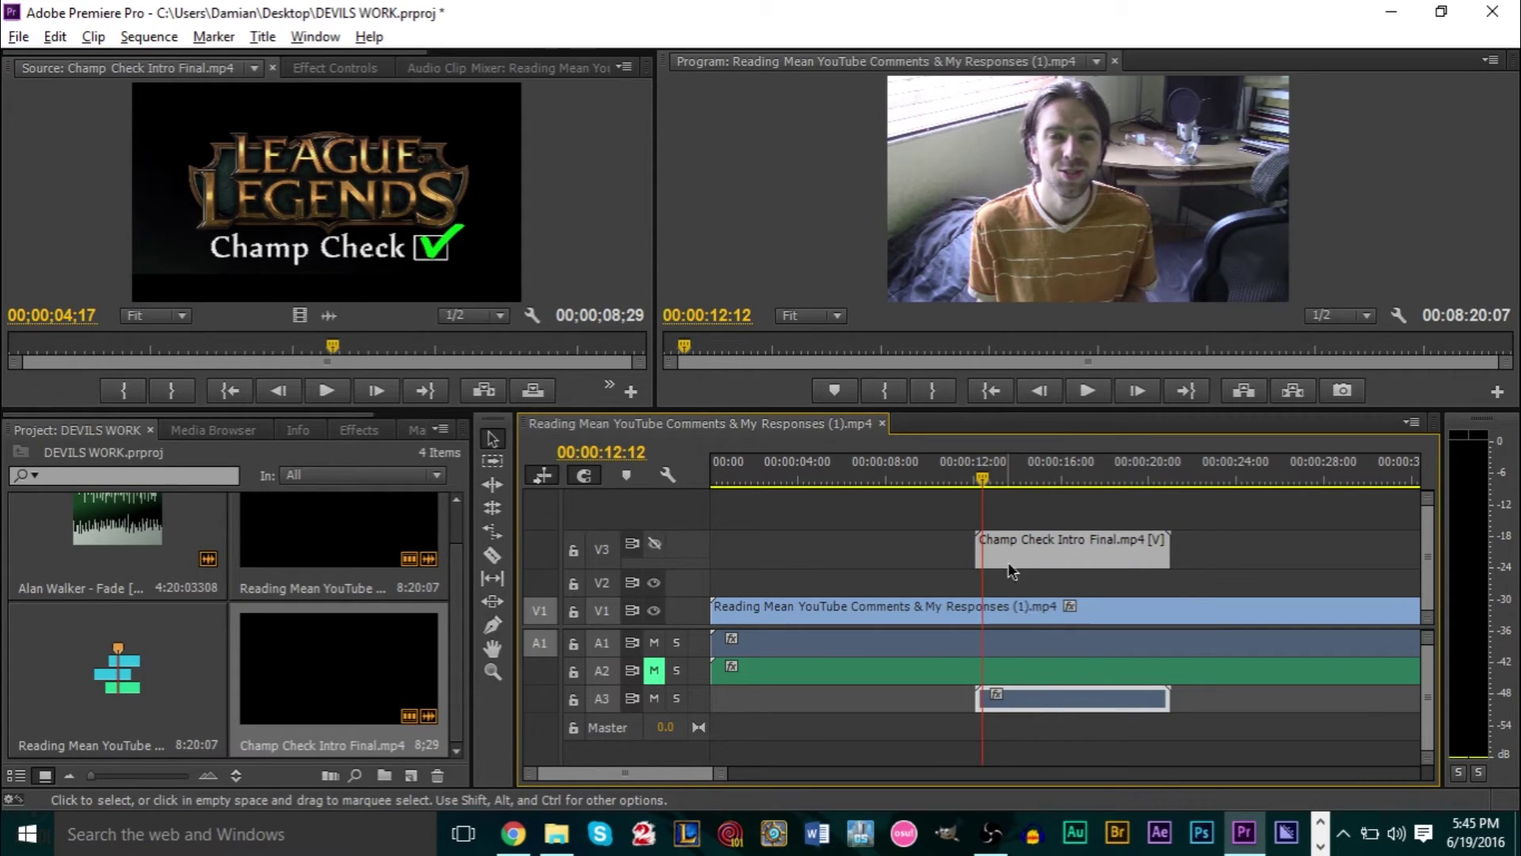
left_click(878, 700)
right_click(1052, 553)
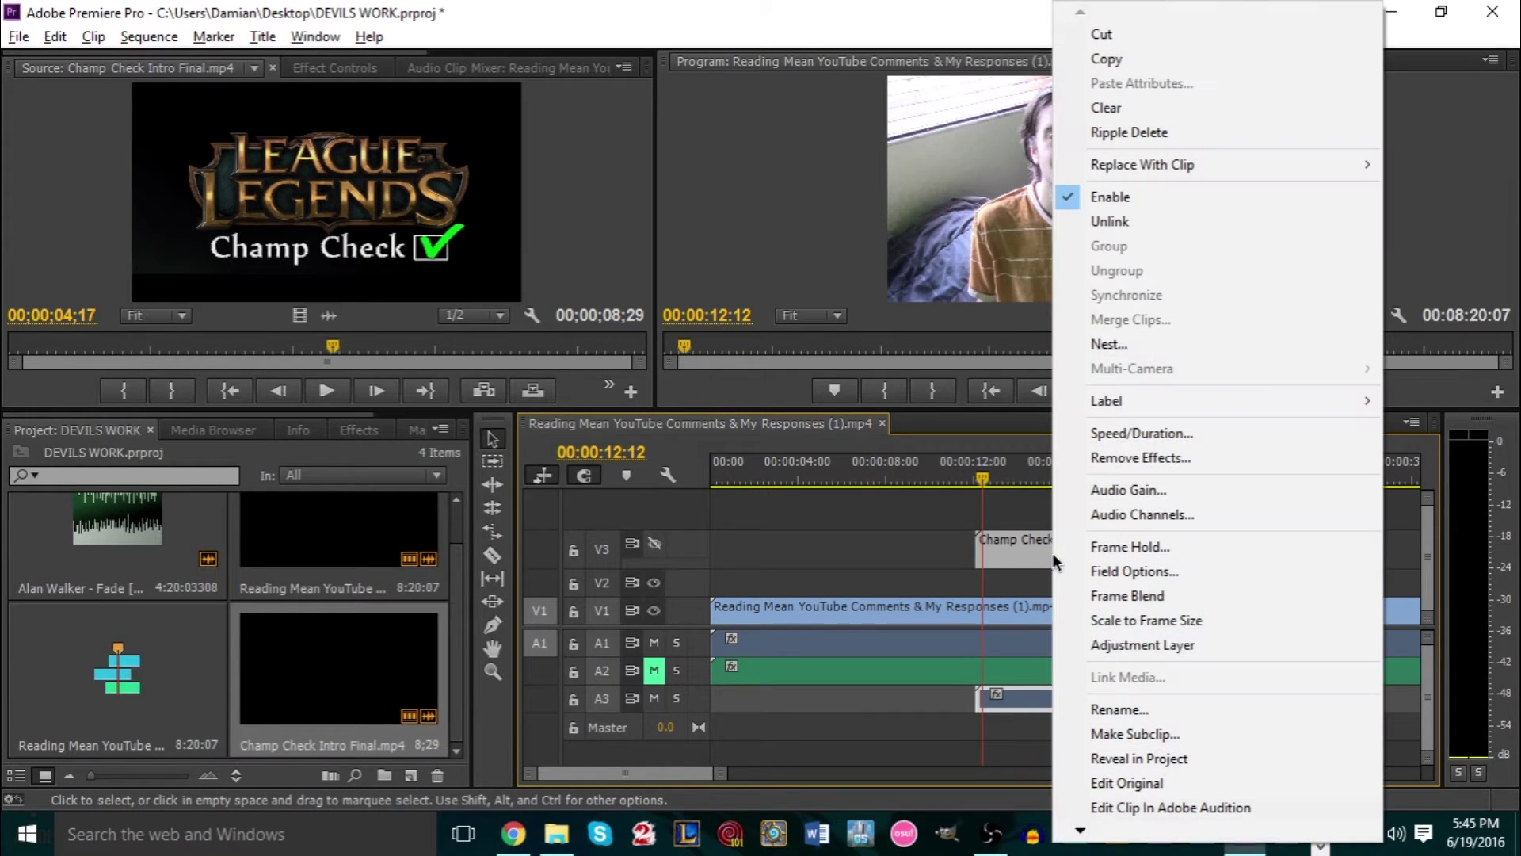
left_click(1127, 221)
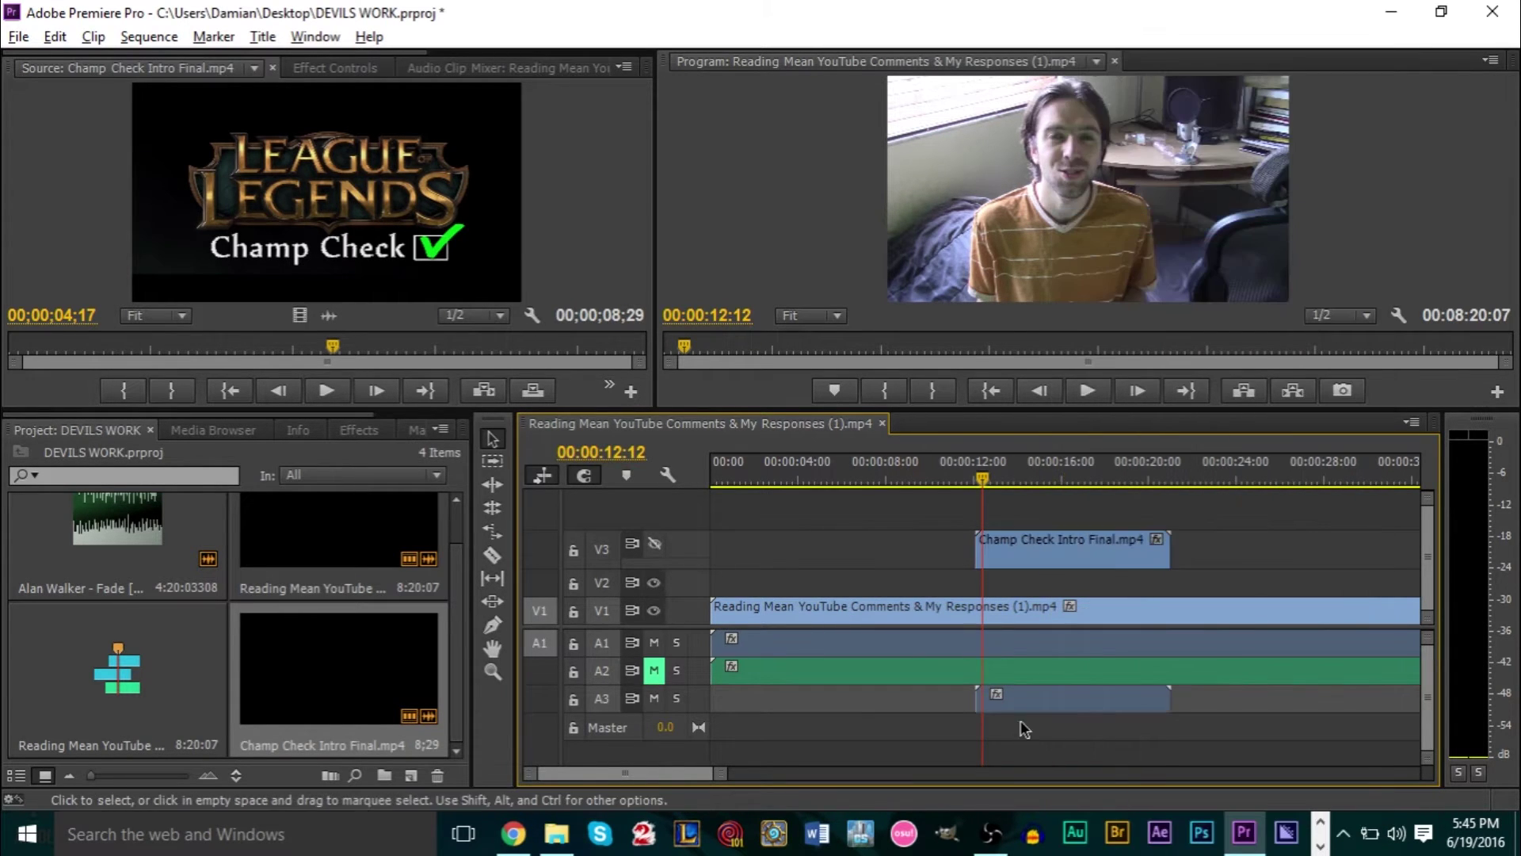
Step: Delete the intro's audio from A3 and move the intro video from V3 down to V2
left_click(1042, 697)
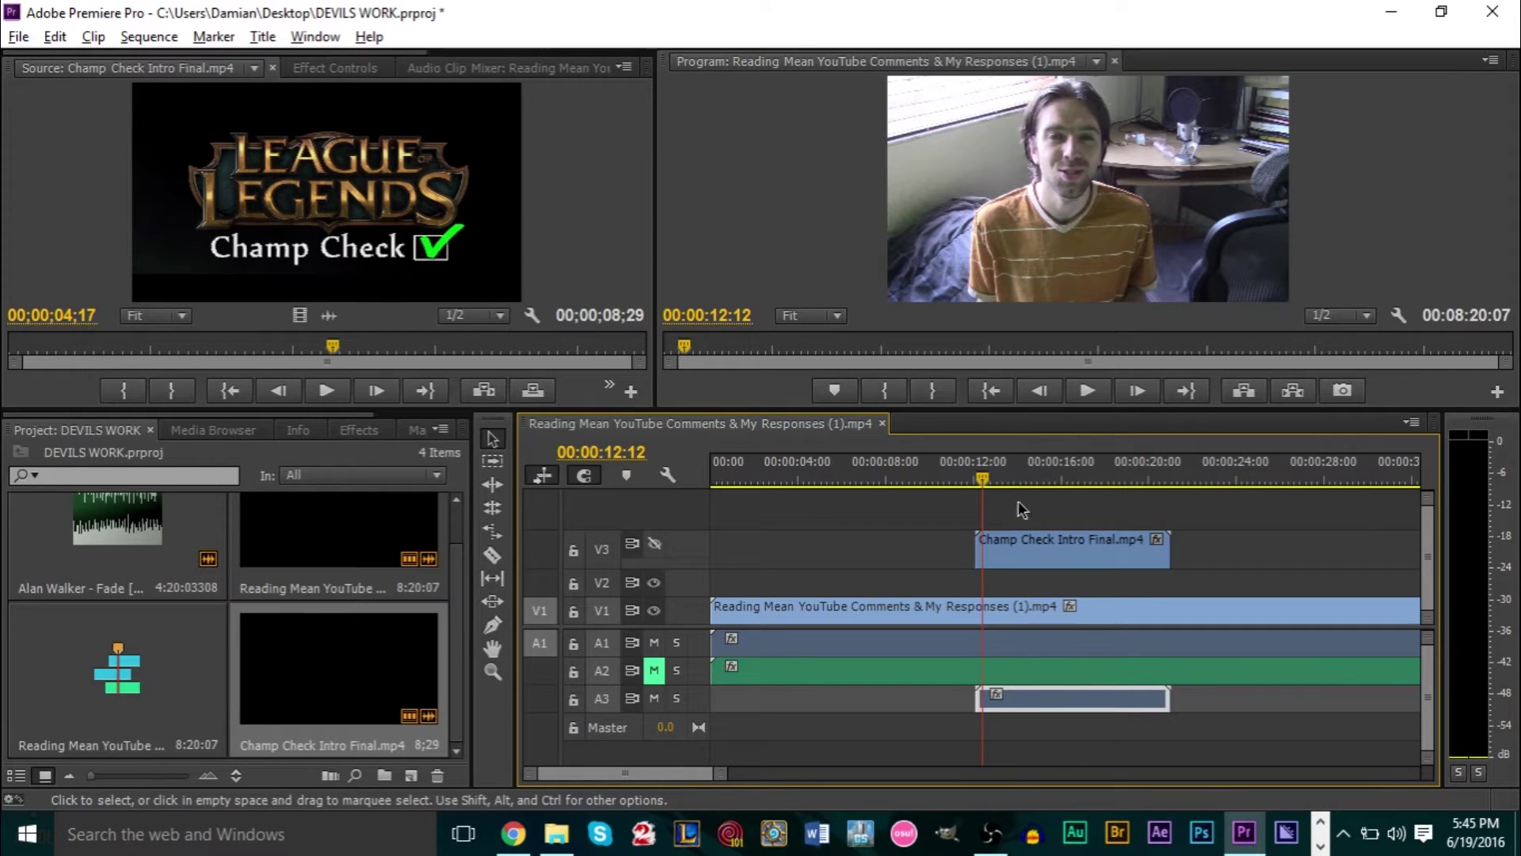
key("Delete")
left_click_drag(1042, 557, 1035, 592)
Step: Split the V1 video with the Razor tool at the start and at the end of the intro clip on V2
left_click(492, 555)
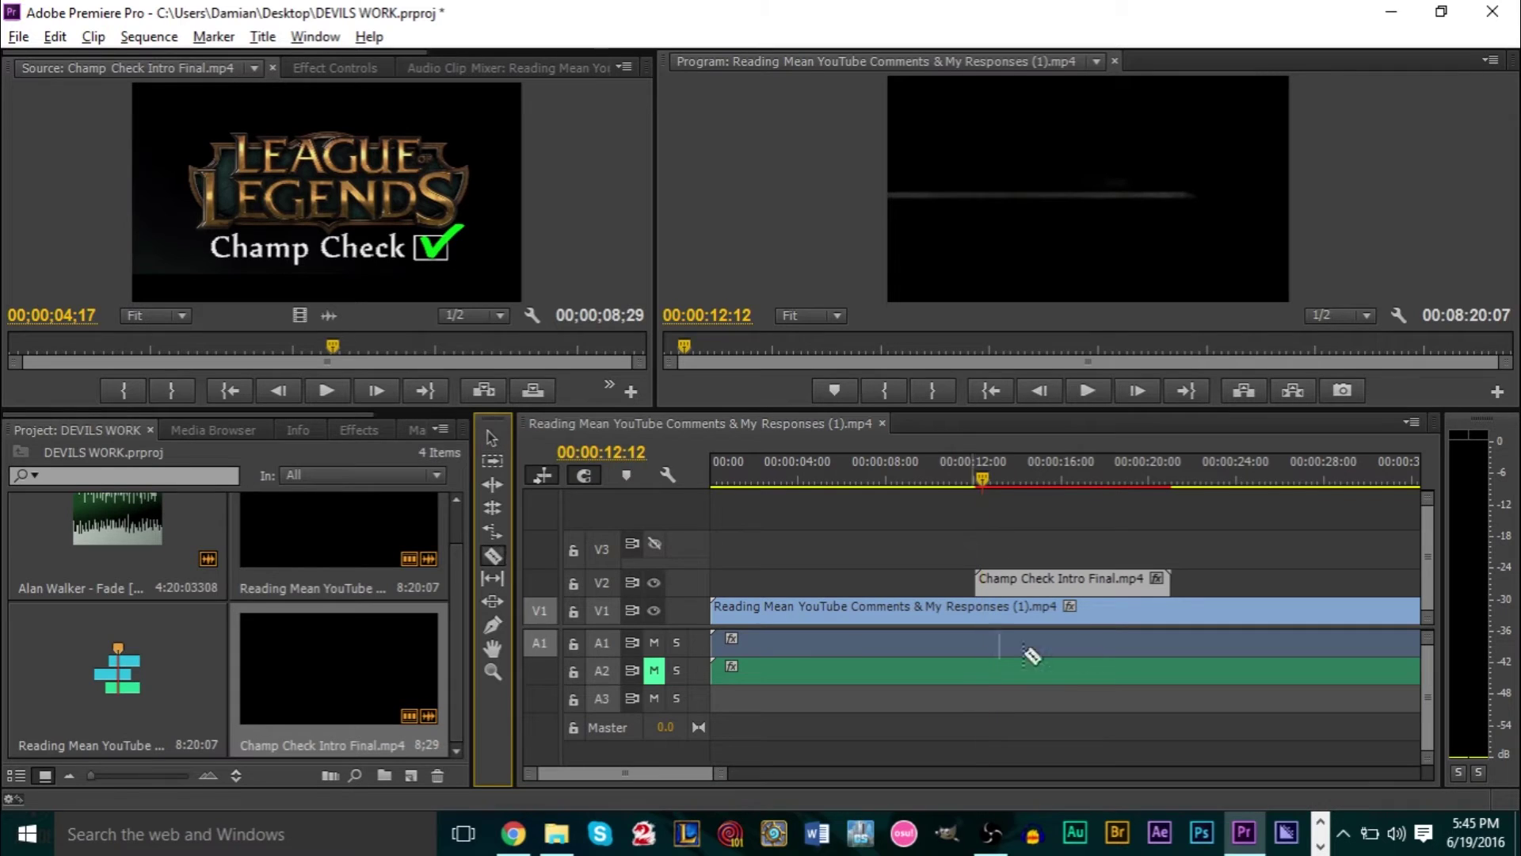
left_click(982, 621)
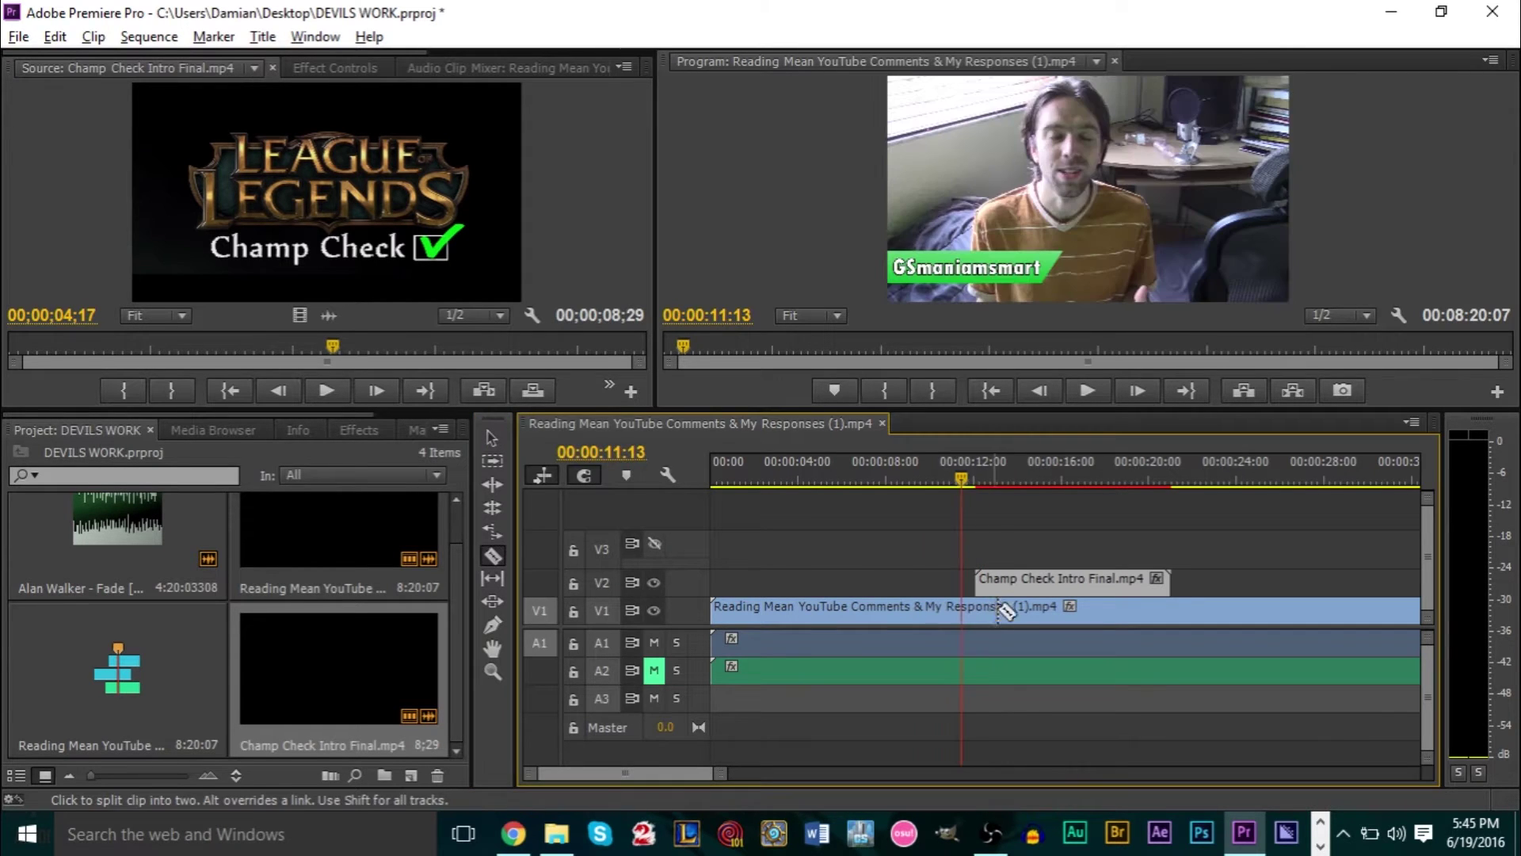
left_click(991, 625)
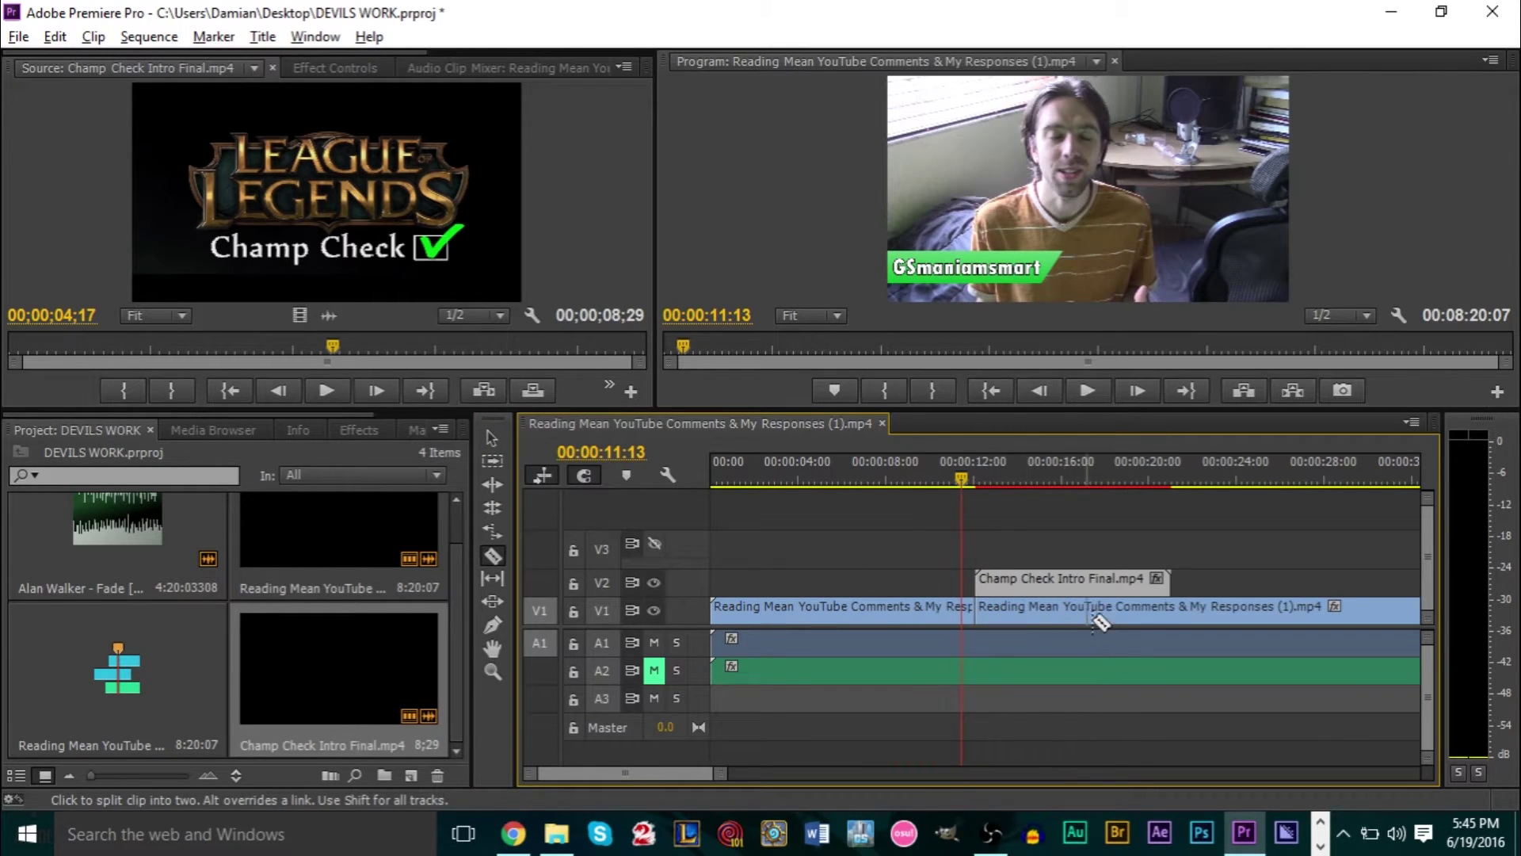
left_click(1171, 622)
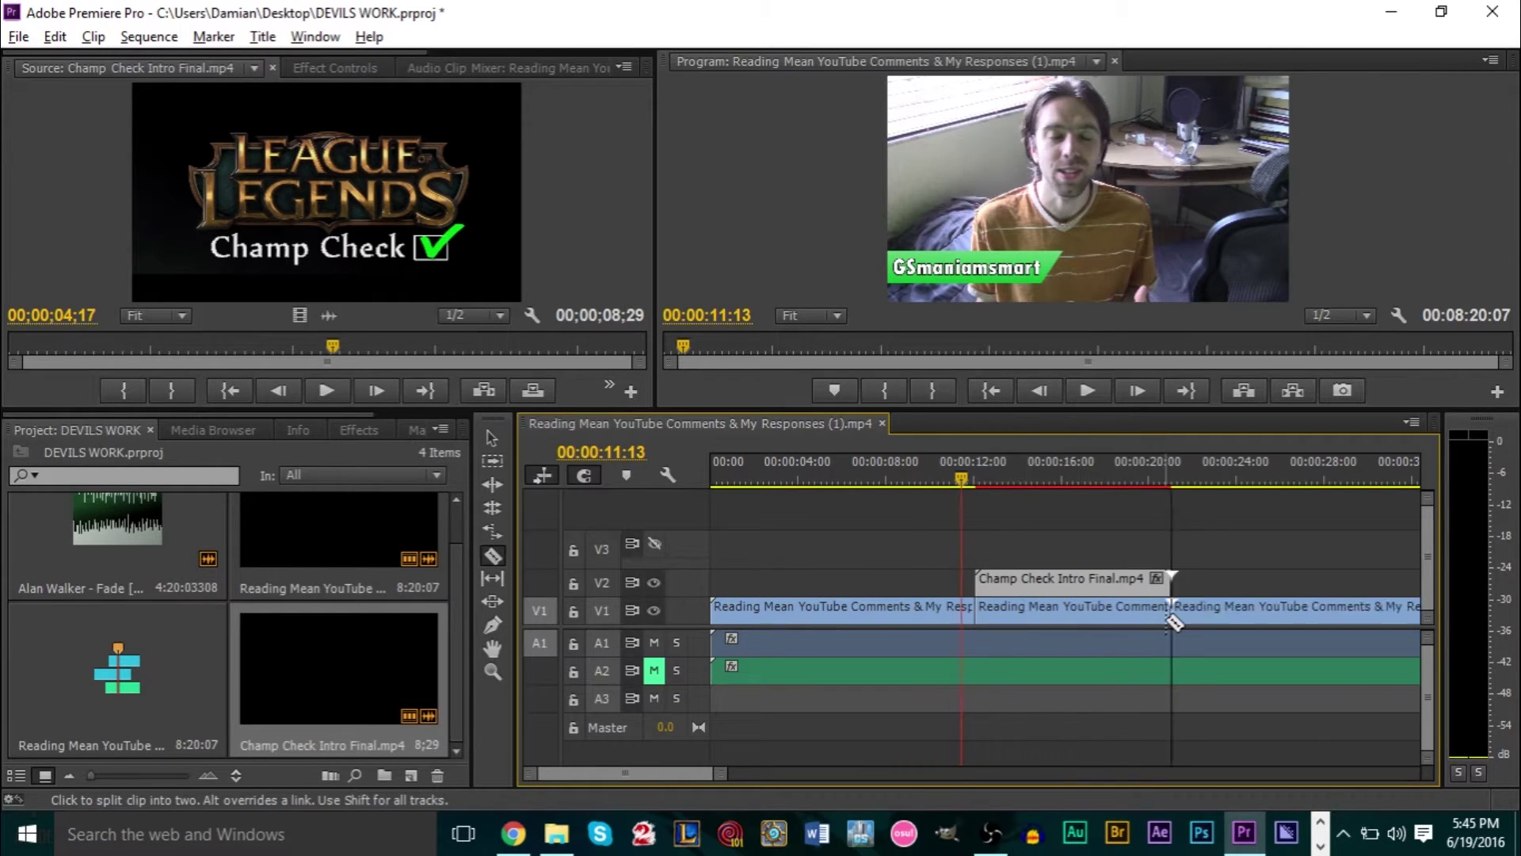
Step: Delete the V1 video segment directly beneath the intro clip, leaving a gap
left_click(493, 438)
left_click(1060, 611)
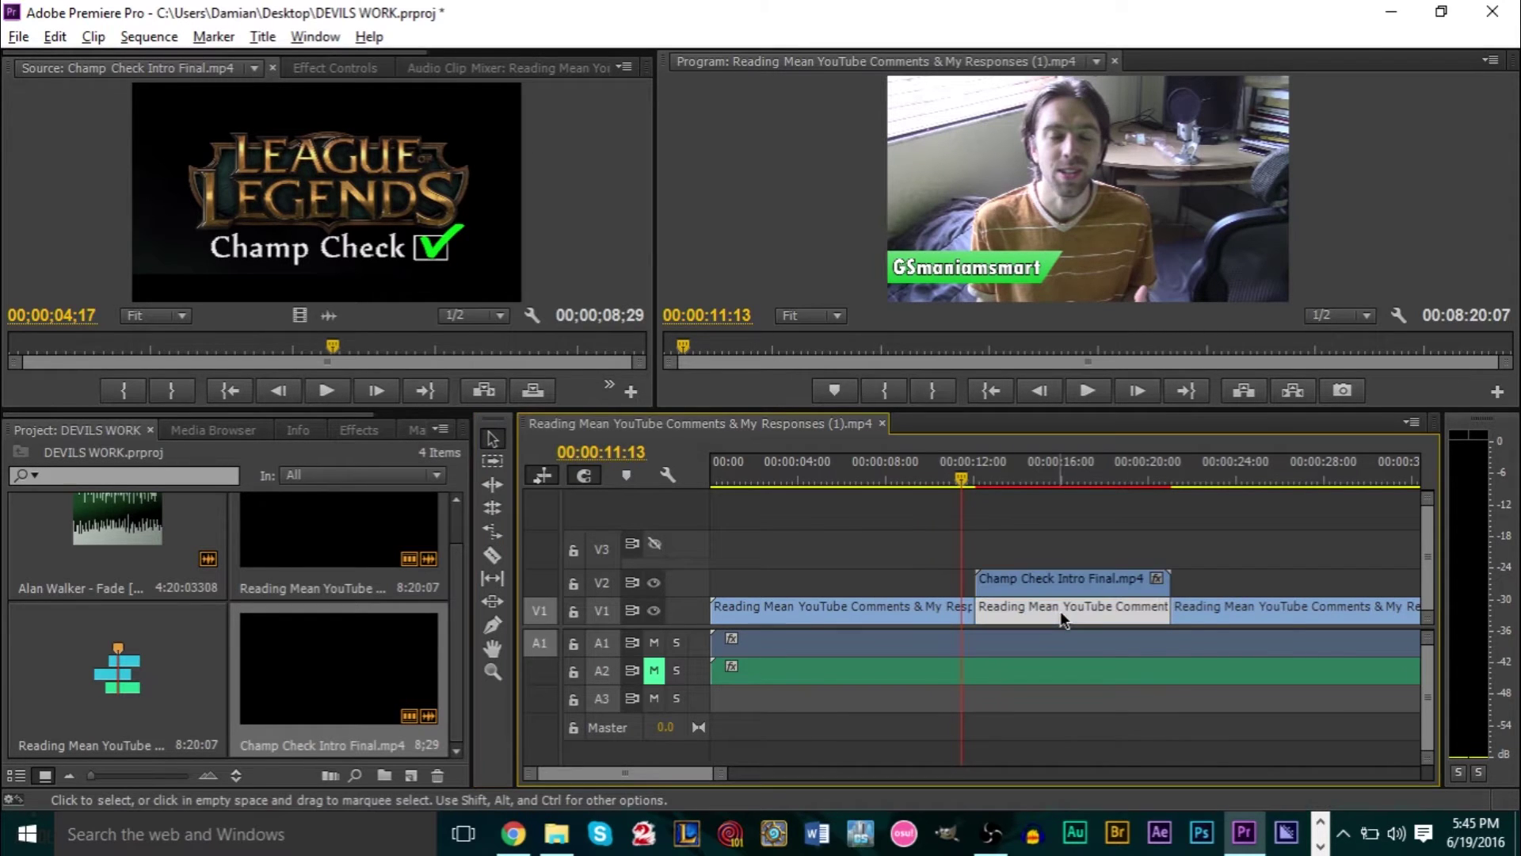
key("Delete")
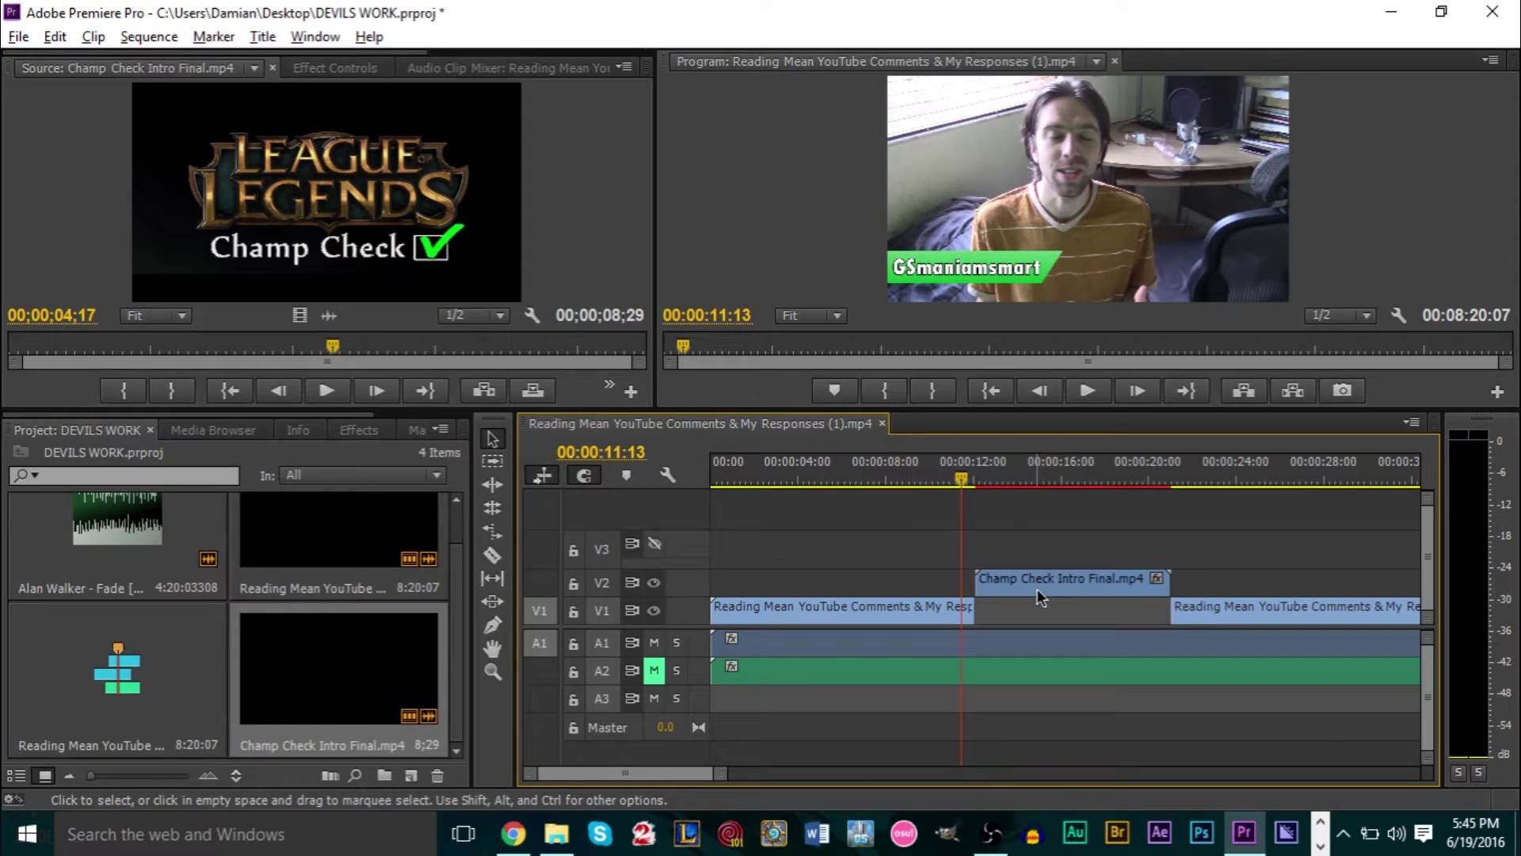
Step: Move the intro clip from V2 into the gap on V1 and add a Cross Dissolve at its start and end
mouse_move(1038, 599)
left_mouse_down()
mouse_move(1062, 608)
mouse_move(1032, 628)
left_mouse_up()
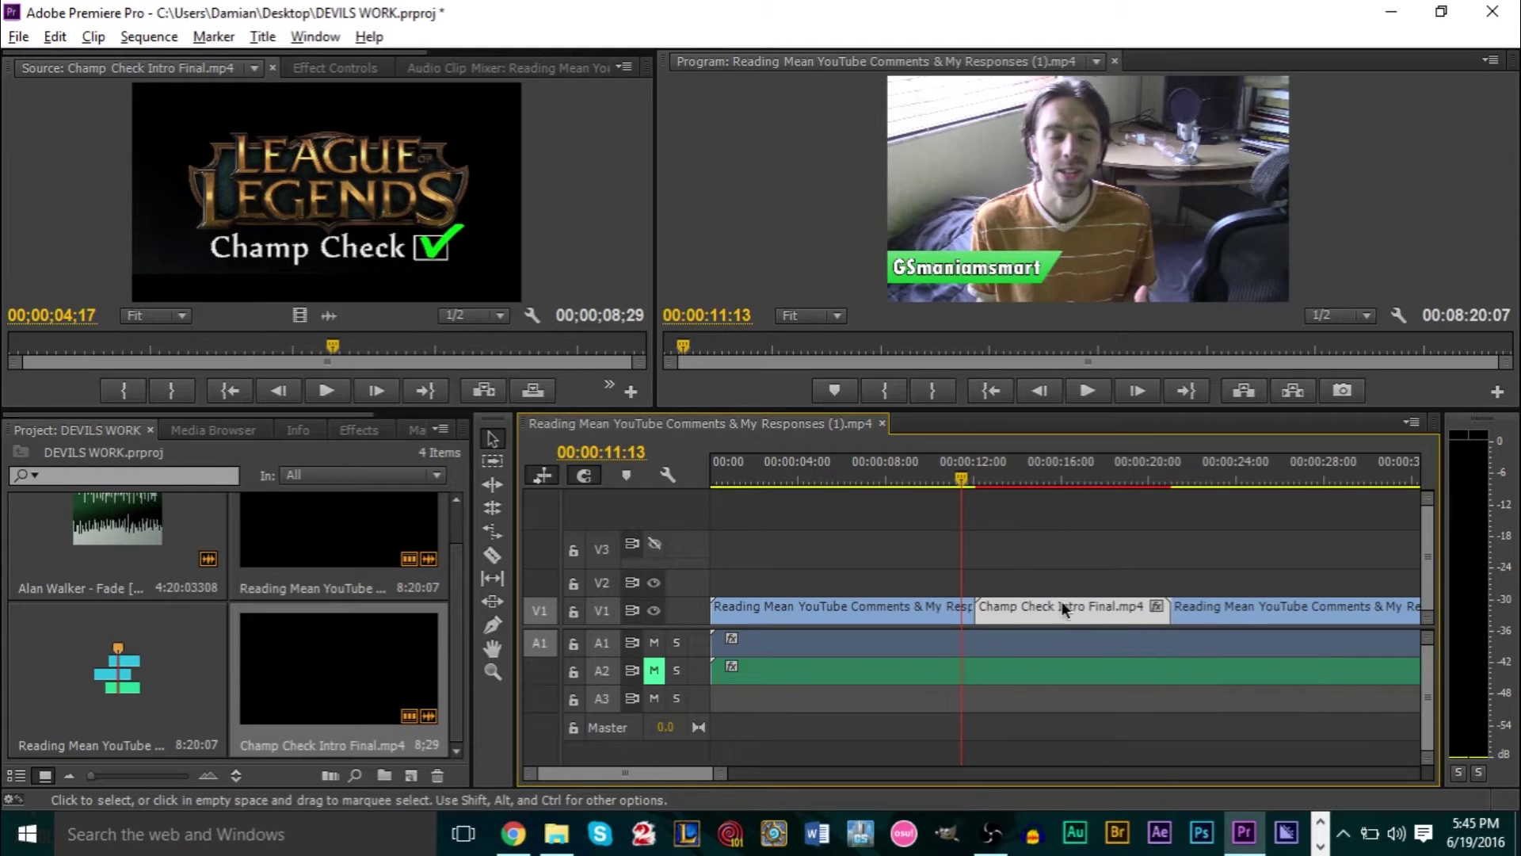
left_click(362, 434)
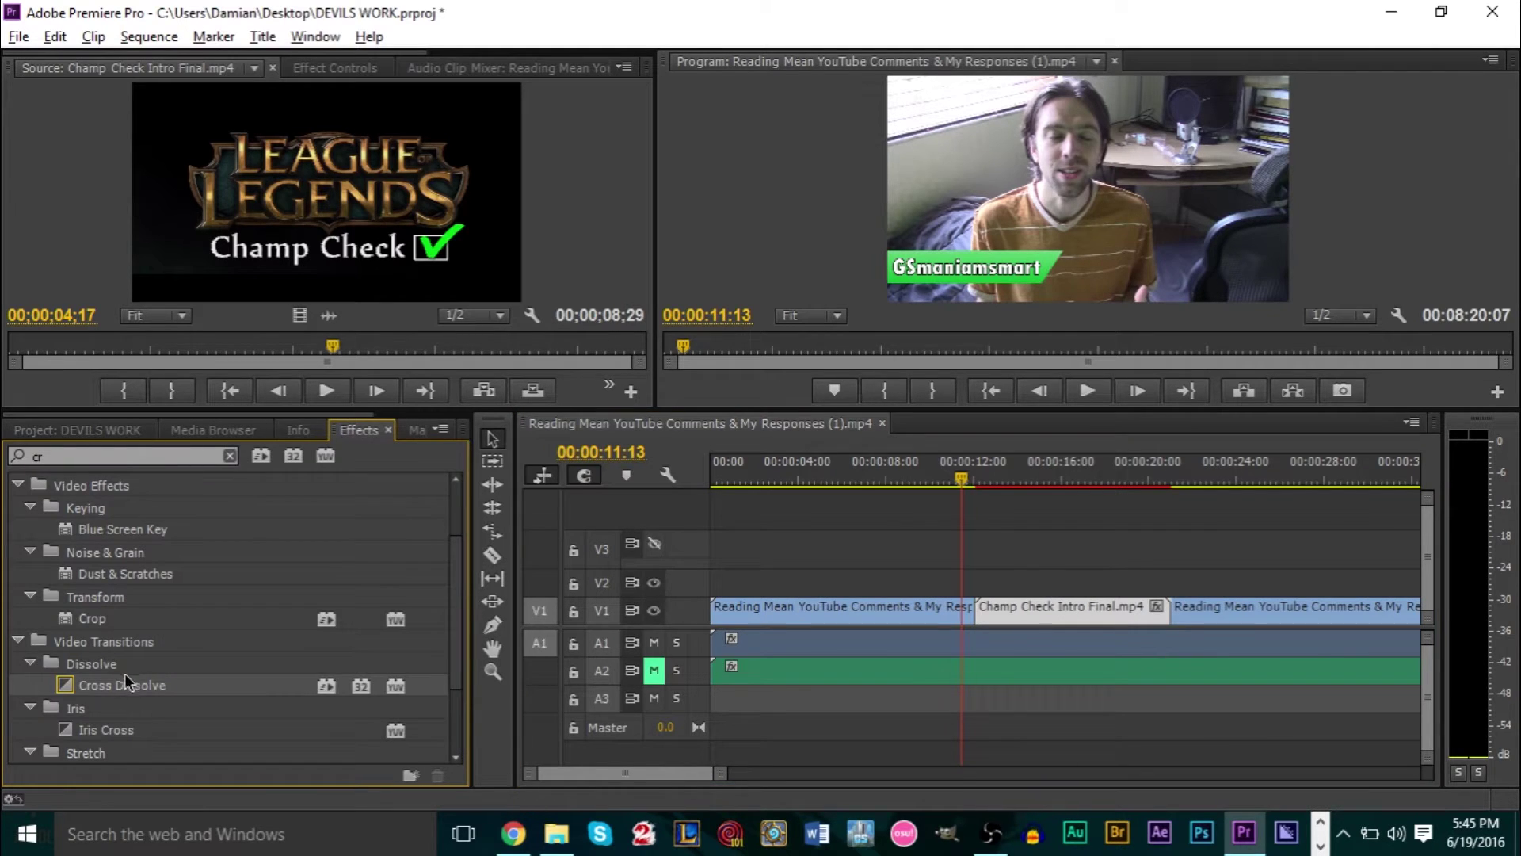
left_click_drag(140, 691, 982, 627)
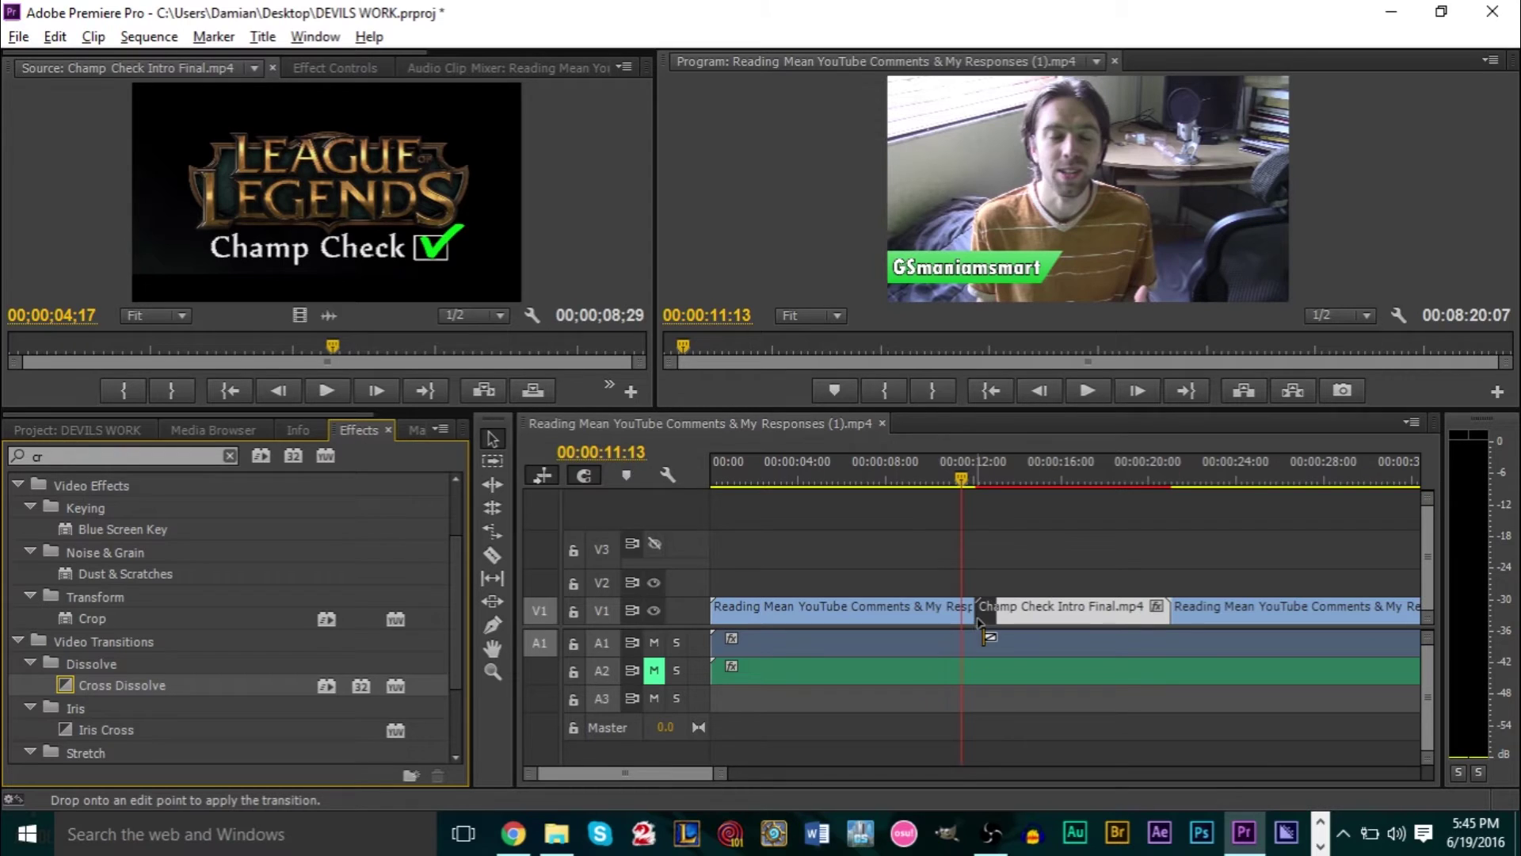
left_click_drag(198, 684, 1163, 616)
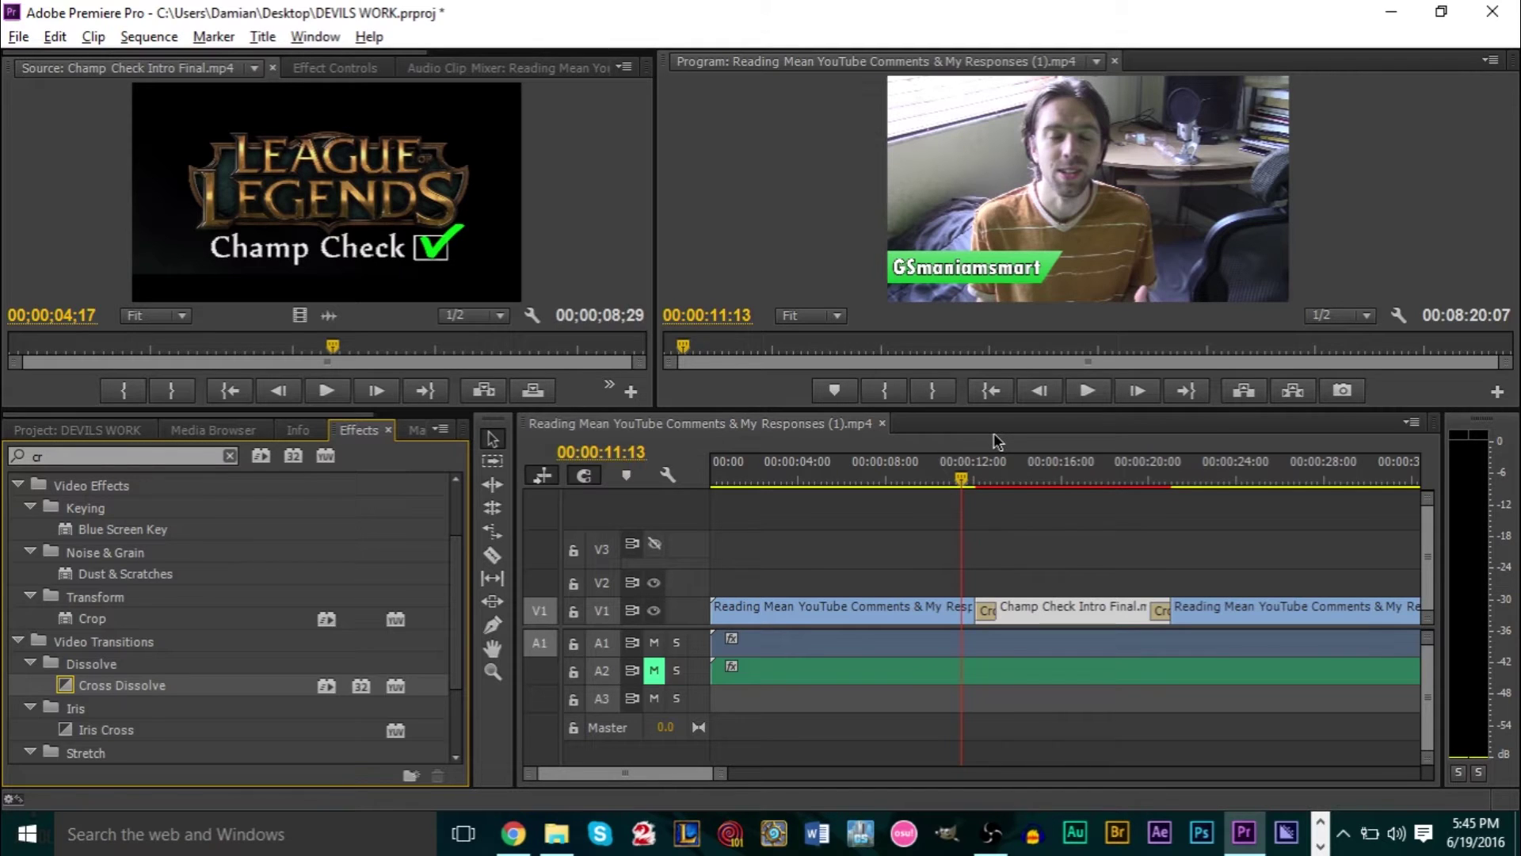
Step: Play the sequence from just before the intro clip through its end to review the picture, transitions and continuing audio
key("space")
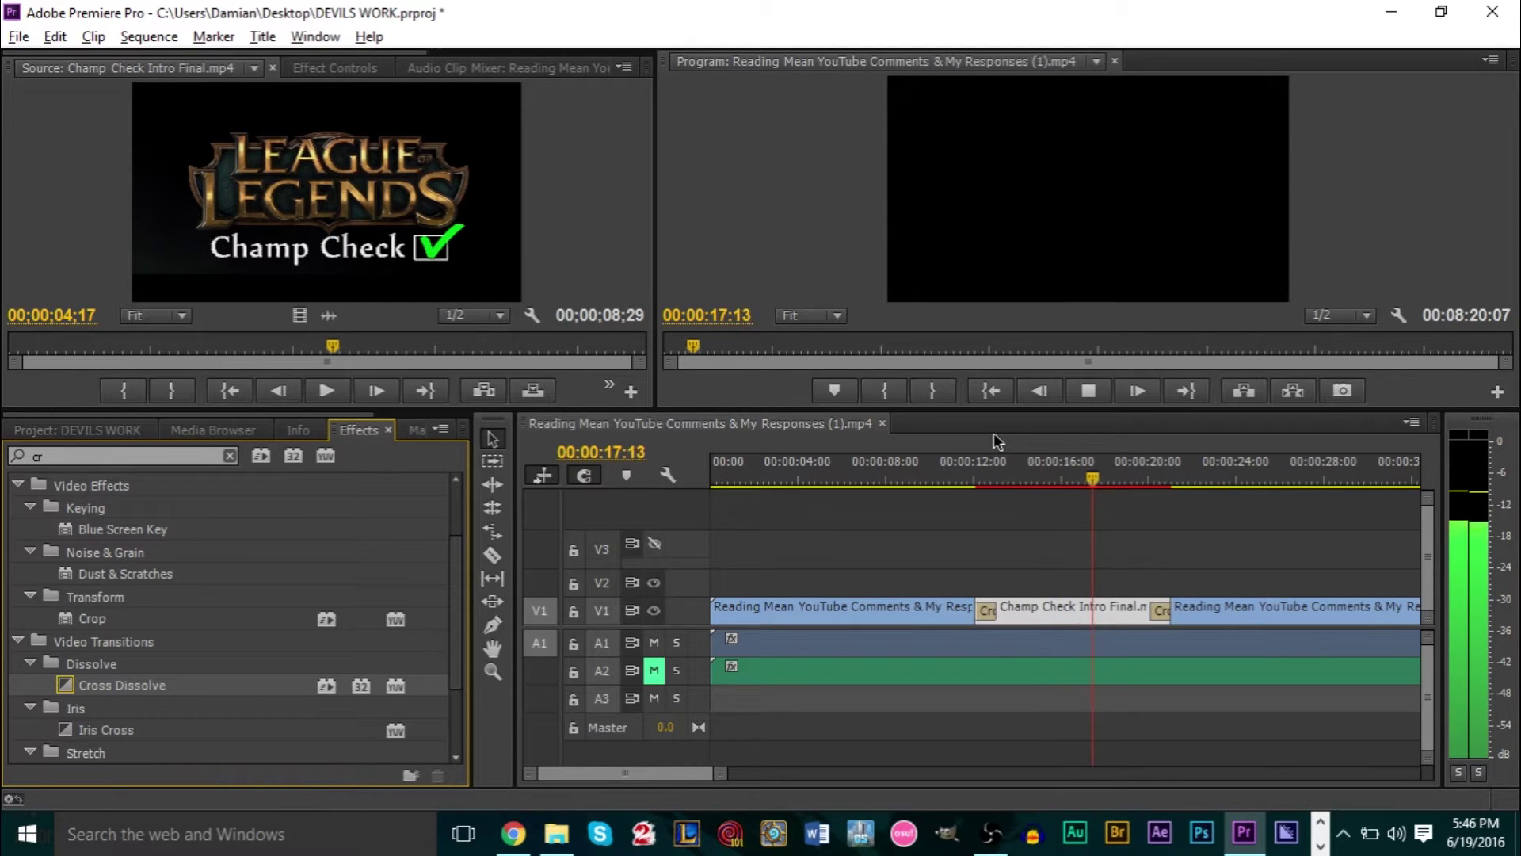
key("space")
right_click(1053, 607)
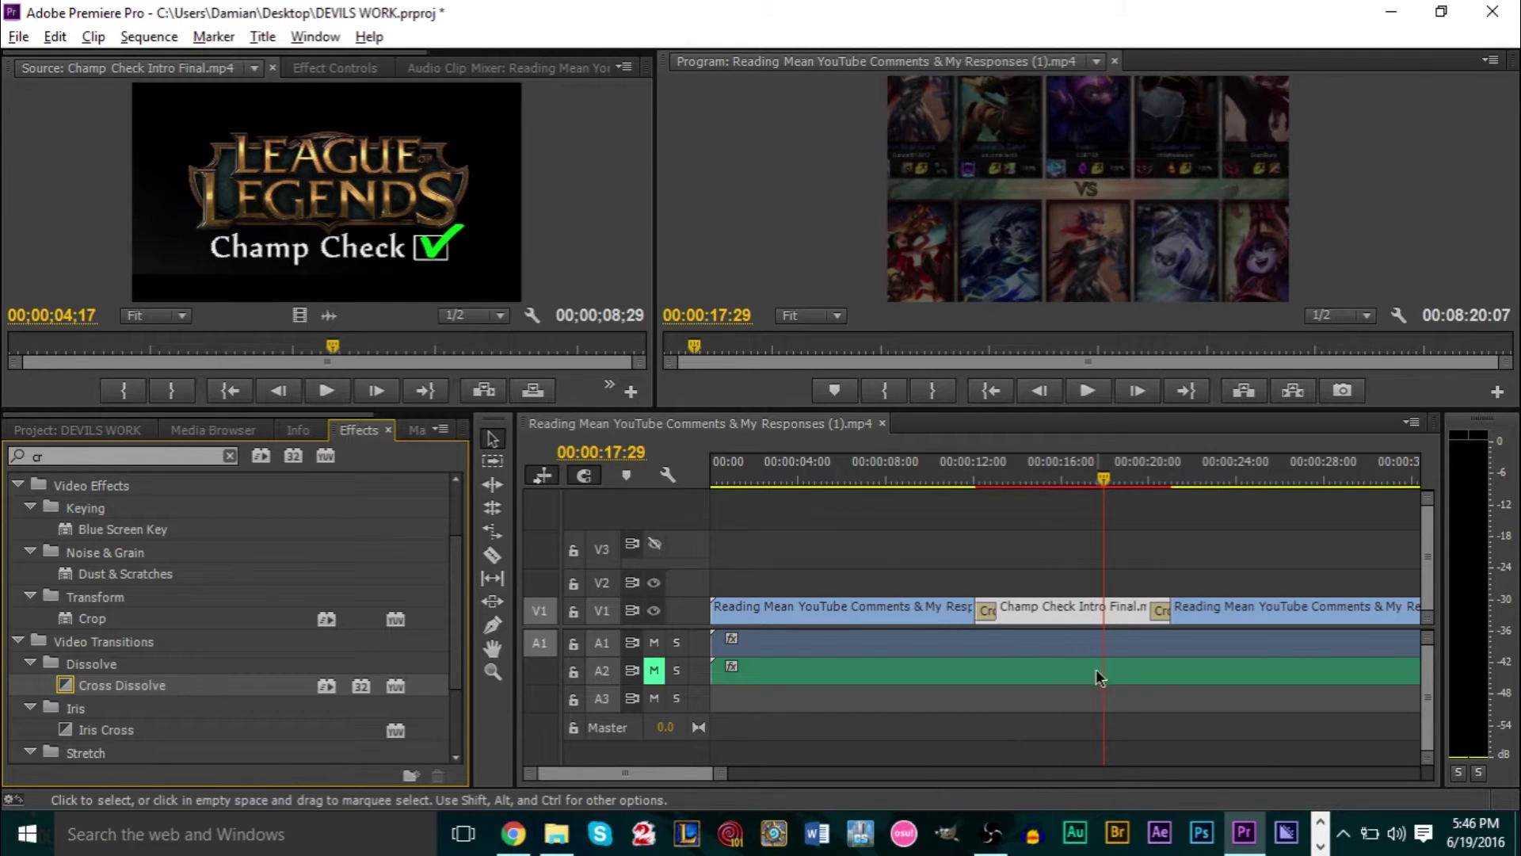
left_click(1138, 552)
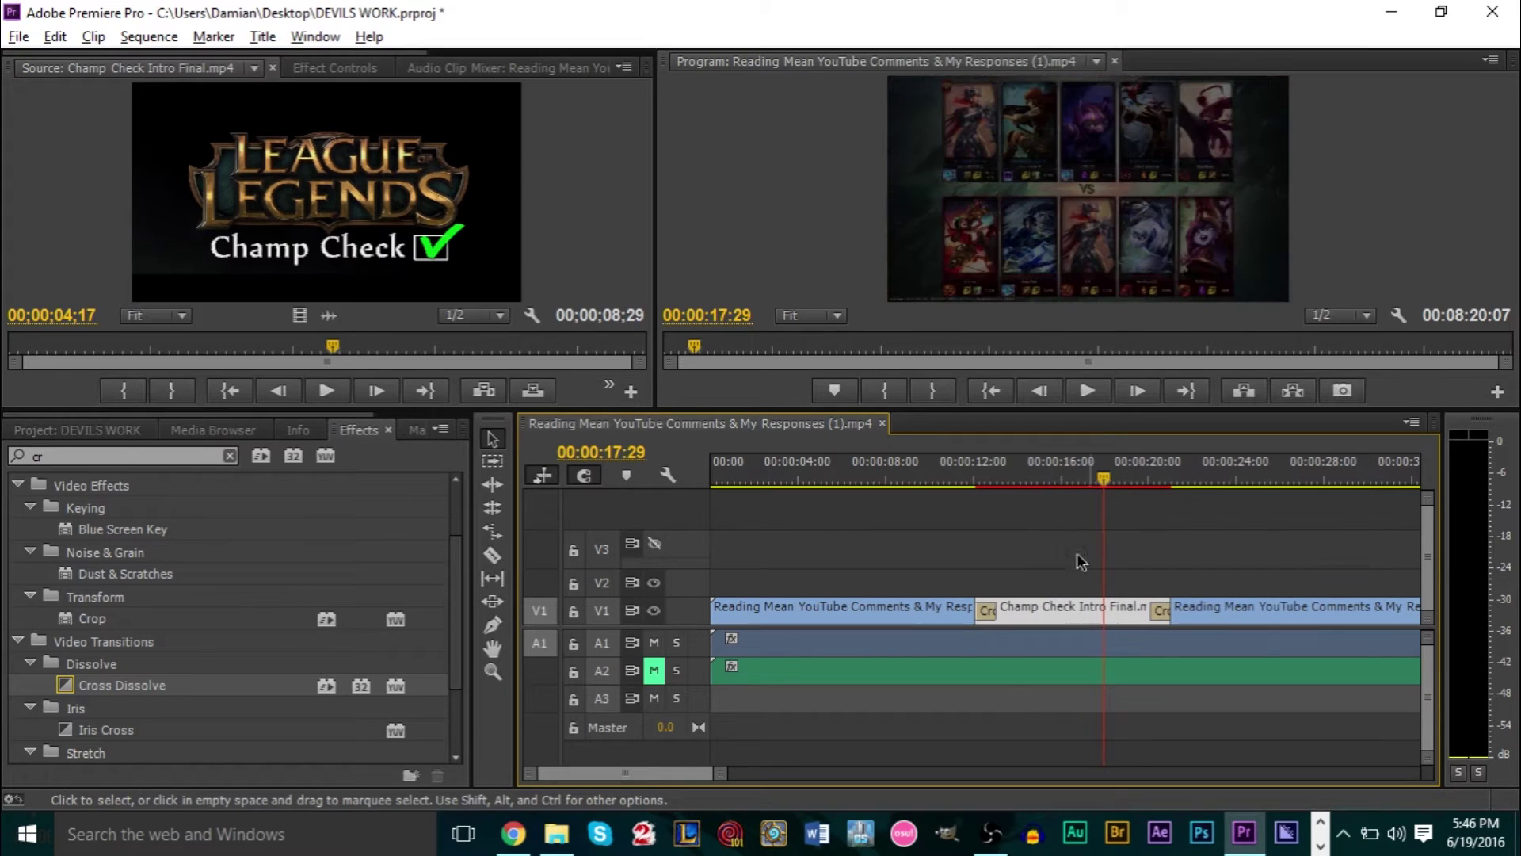
left_click(959, 457)
key("space")
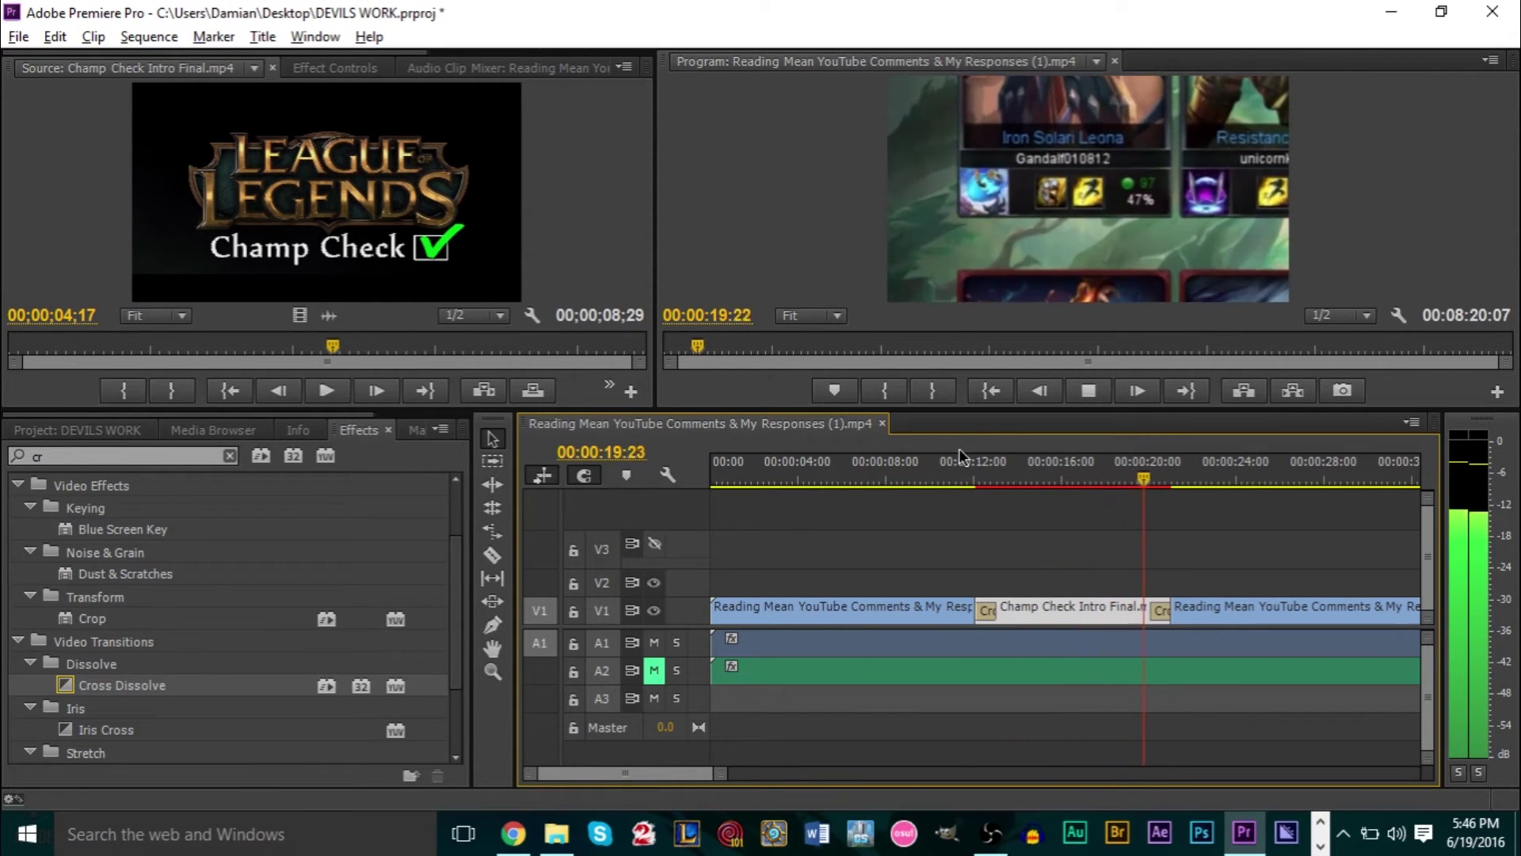
key("space")
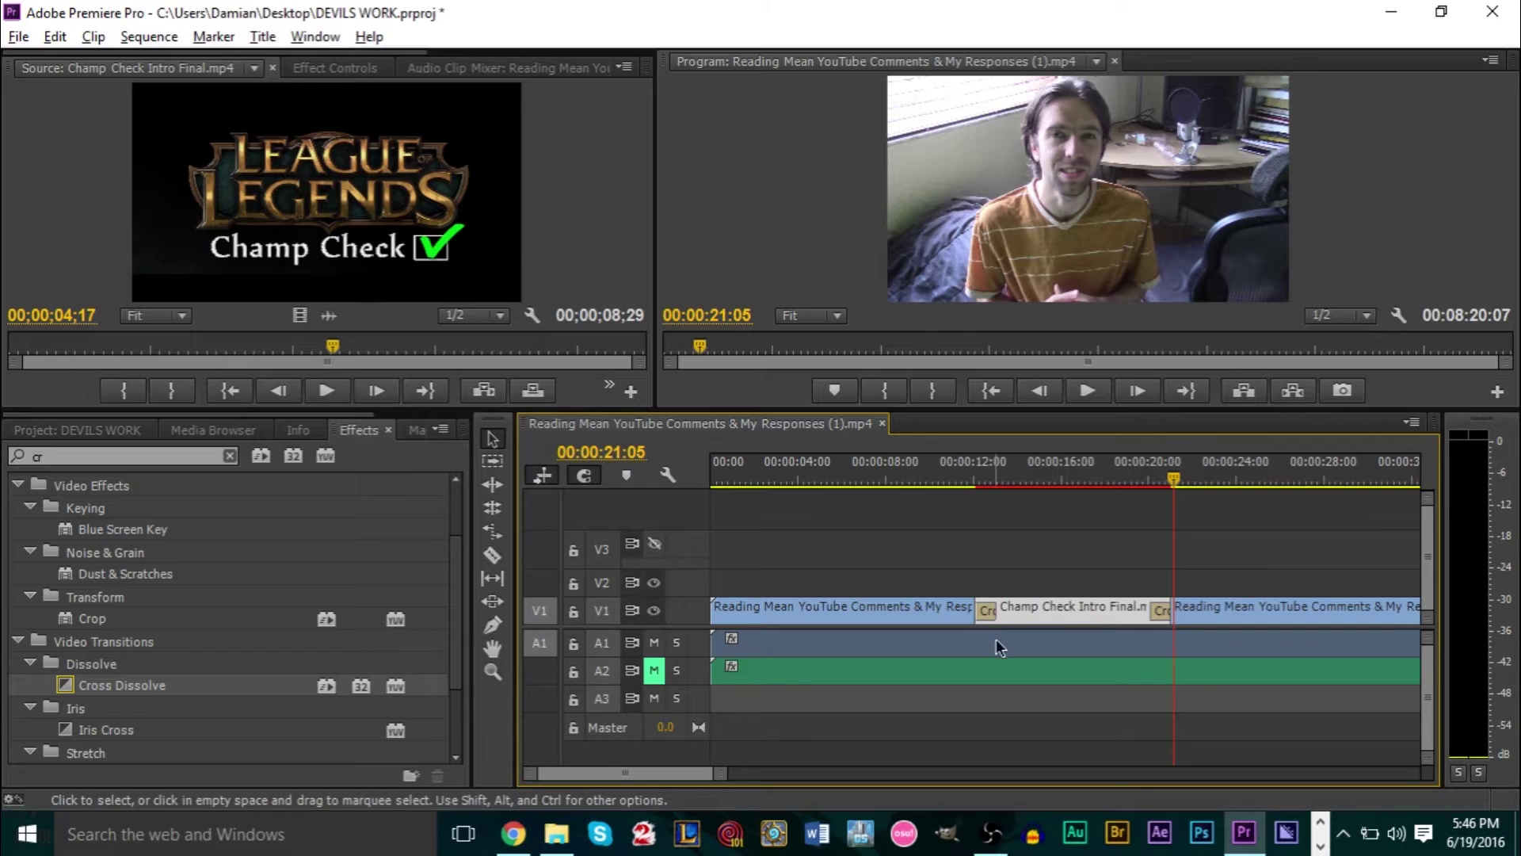
Step: Undo the intro clip edits back to the point before the intro was placed on the timeline
key("ctrl+z")
key("ctrl+z")
key("ctrl+z")
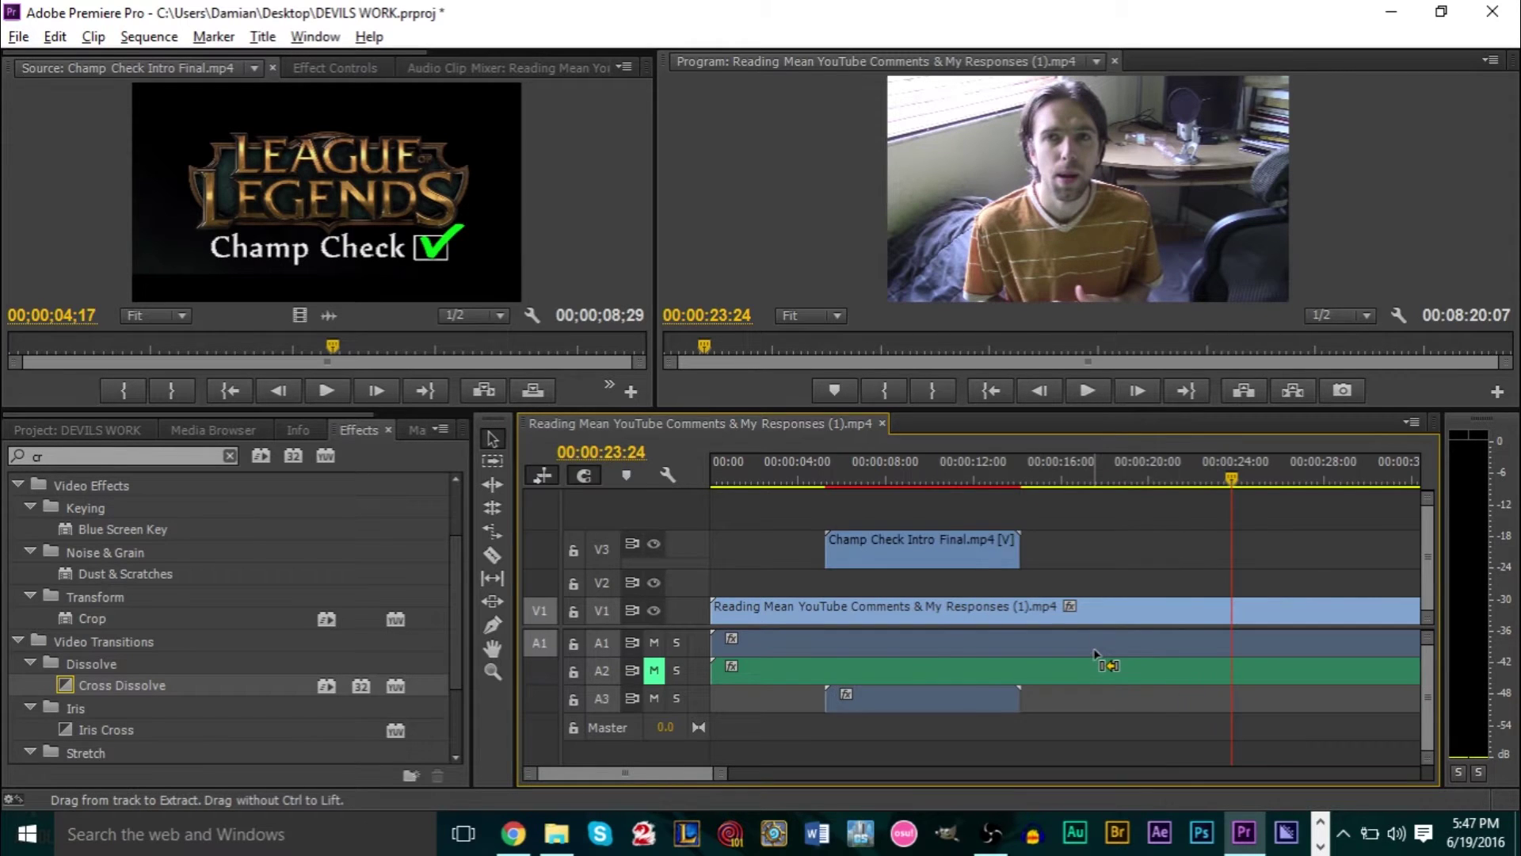
key("ctrl+z")
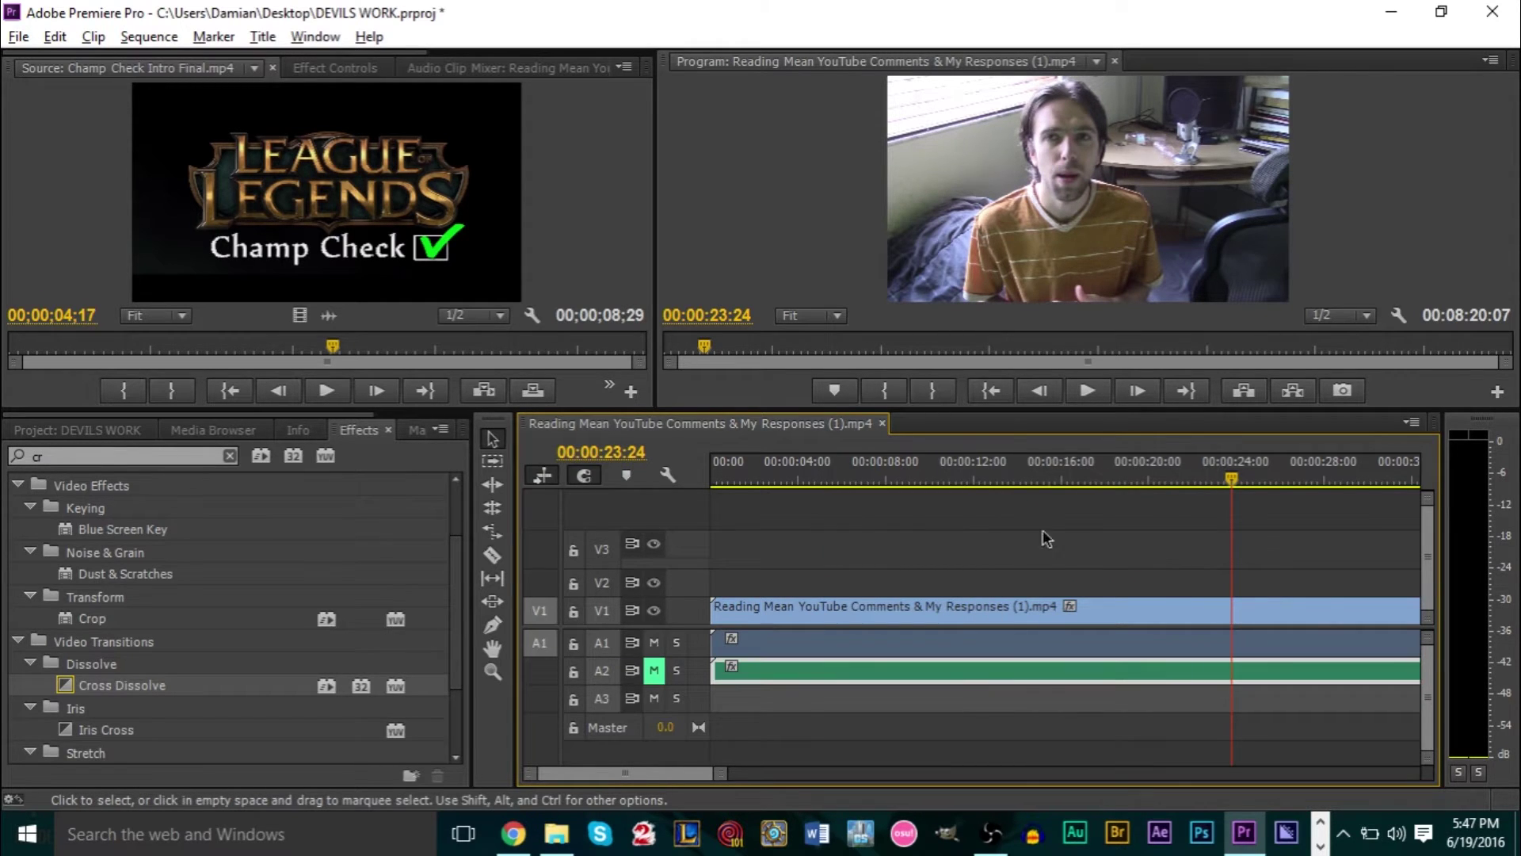
Step: Delete the music clip from A2 and unmute that track
left_click(102, 429)
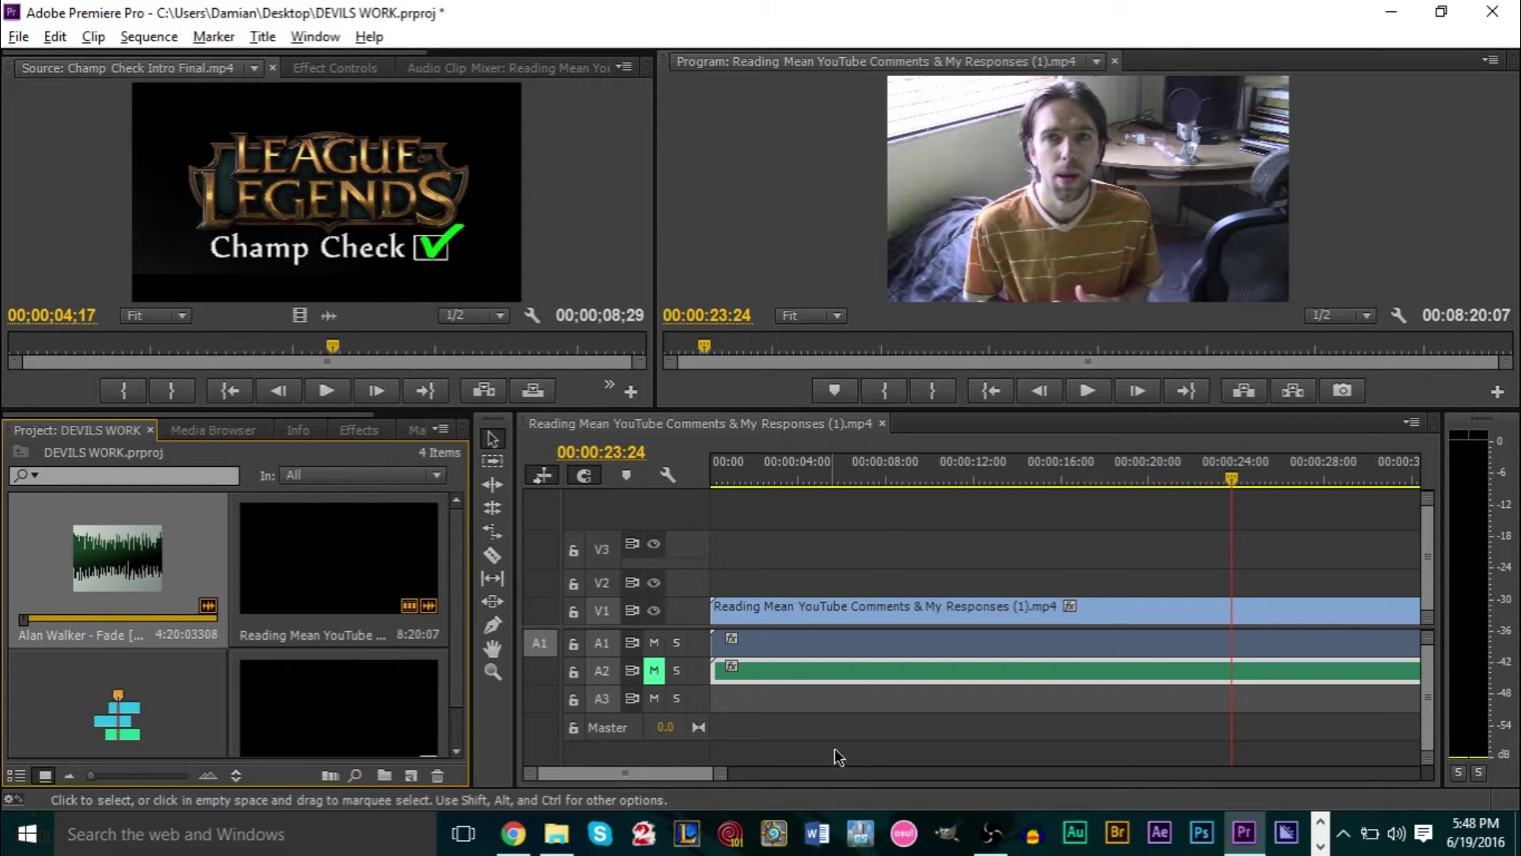
left_click(851, 669)
key("Delete")
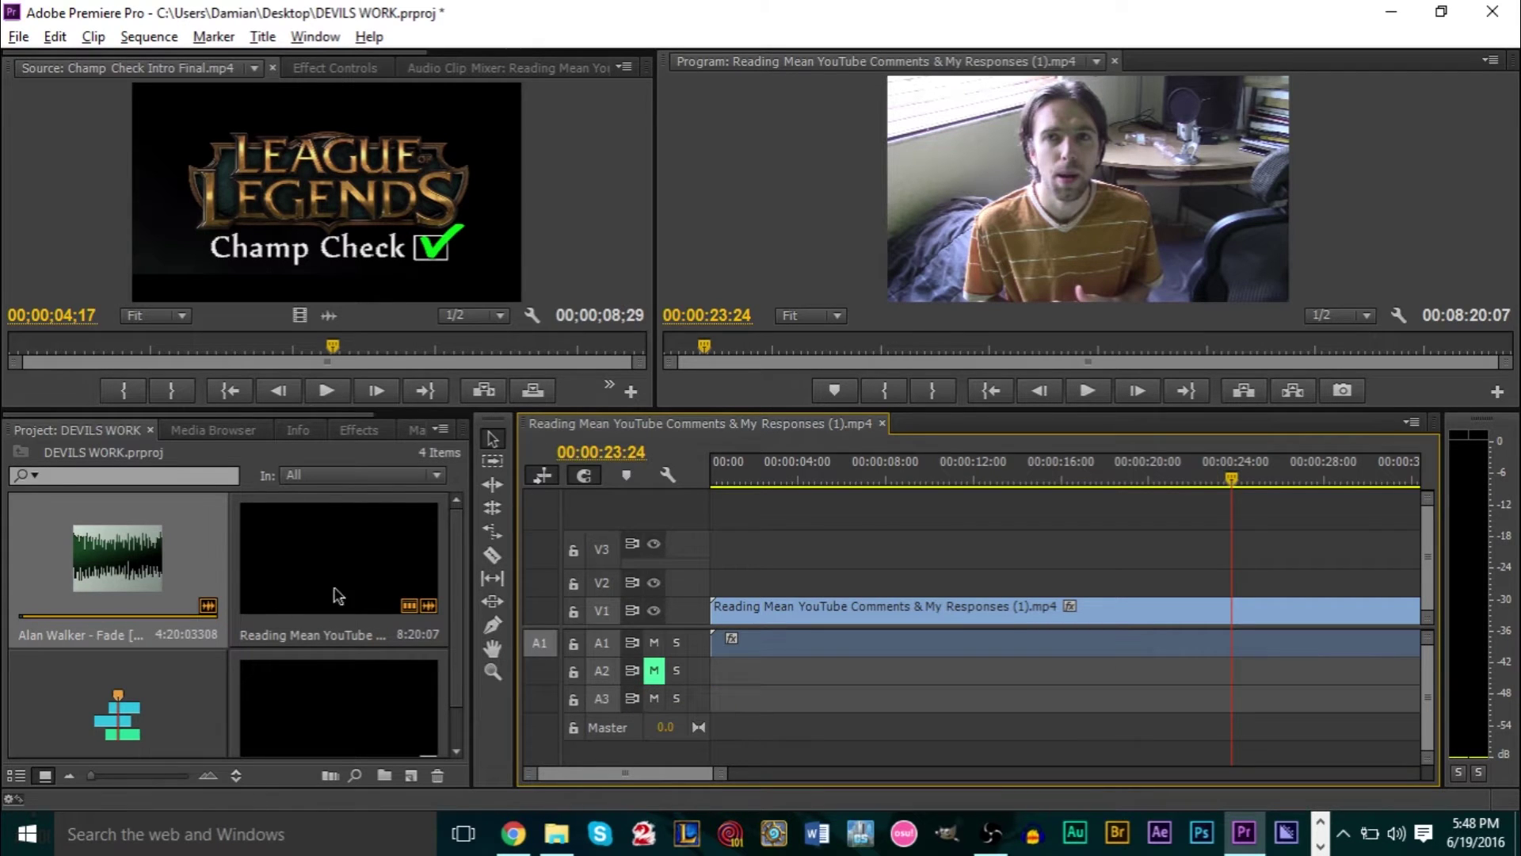
left_click(654, 670)
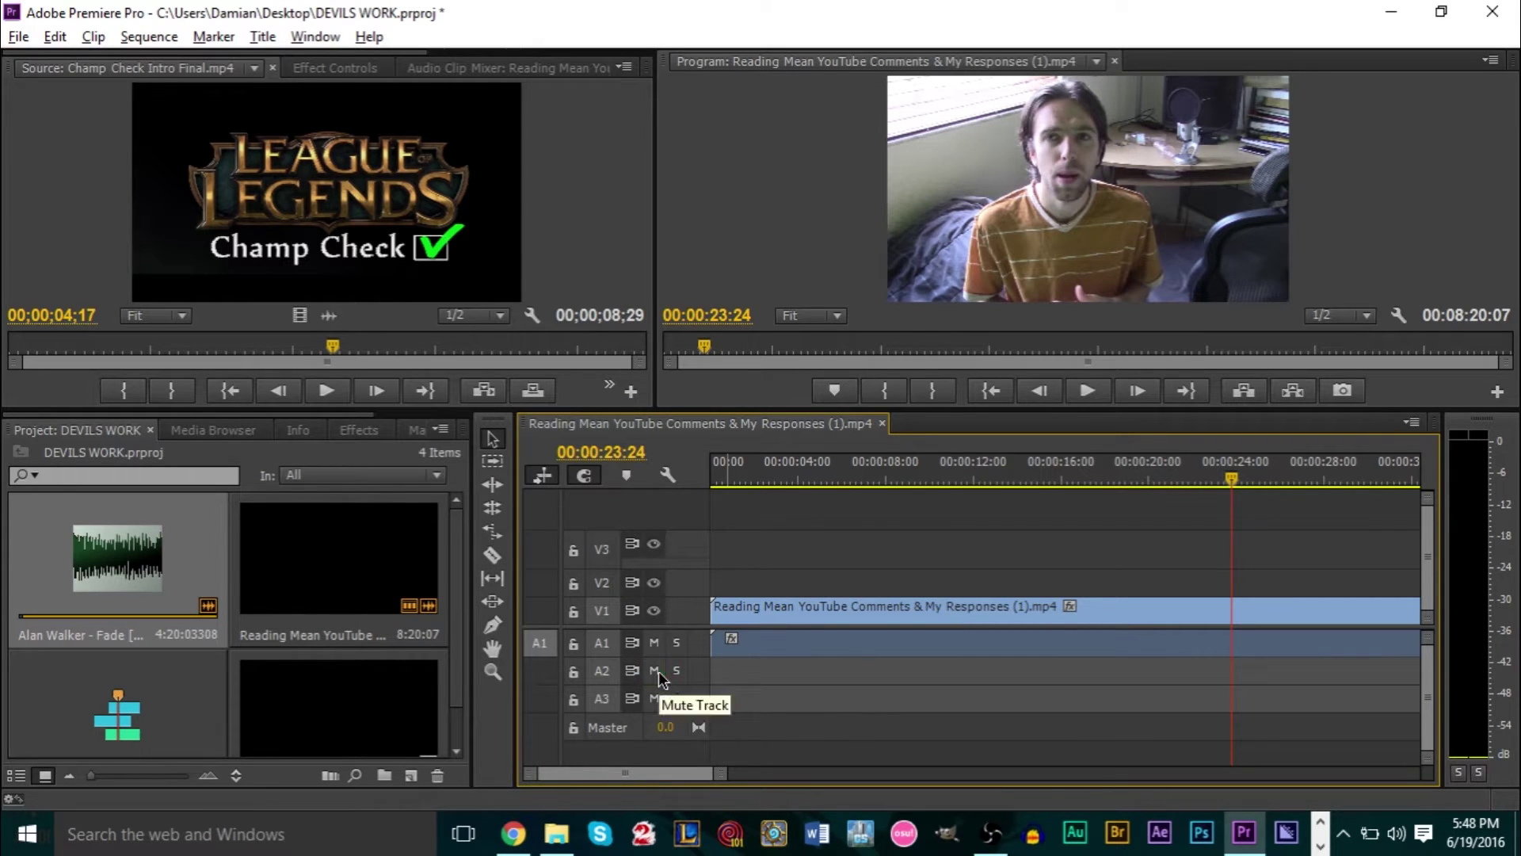
Step: Place the Alan Walker - Fade music on A2 at the very start of the sequence, beneath the voice audio
left_click_drag(153, 578, 713, 682)
left_click(741, 677)
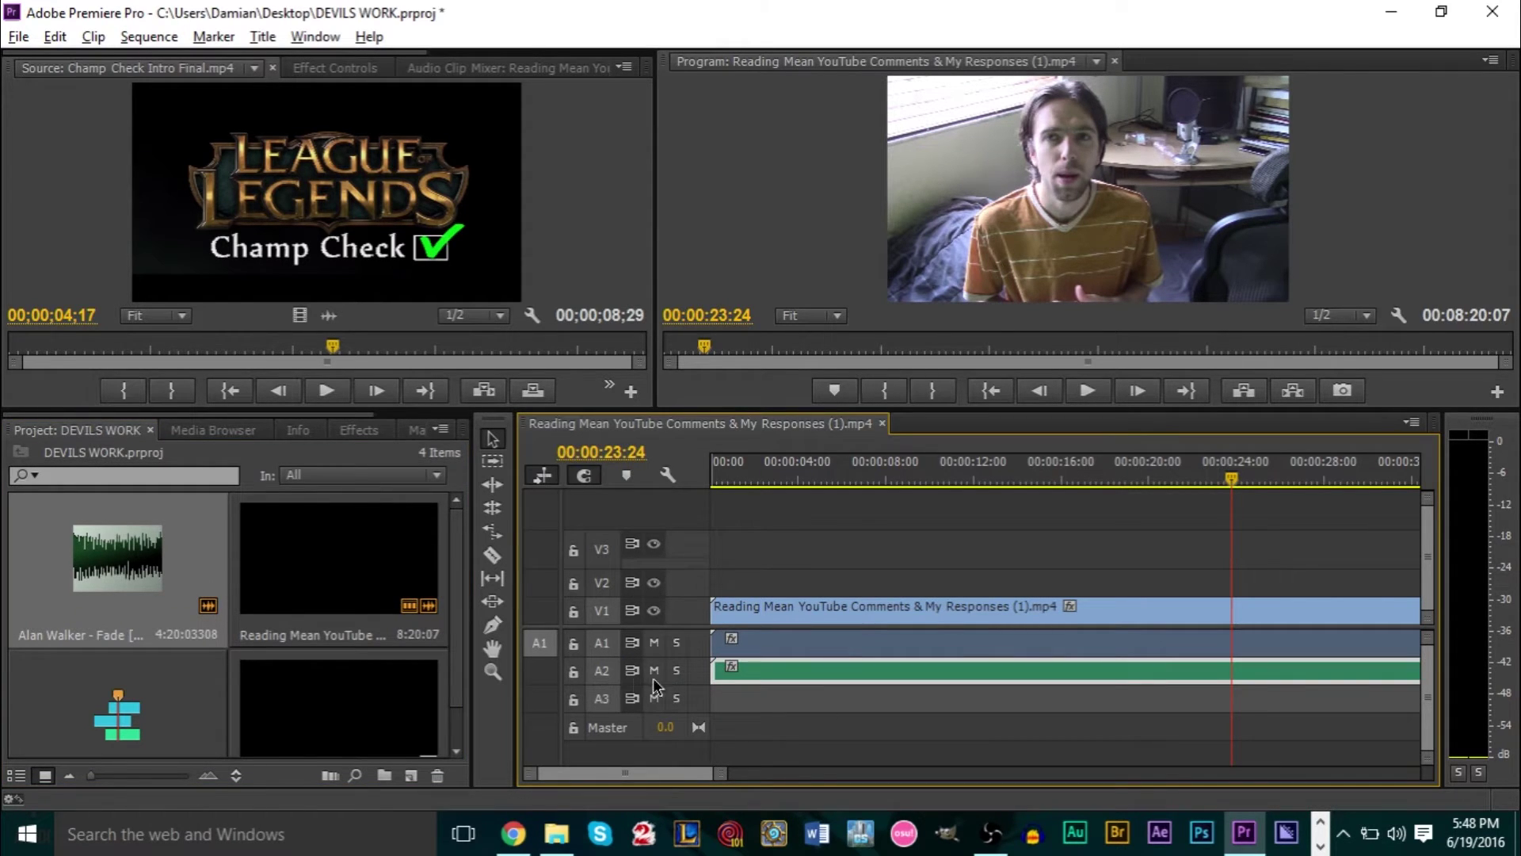
left_click(791, 646)
left_click(771, 678)
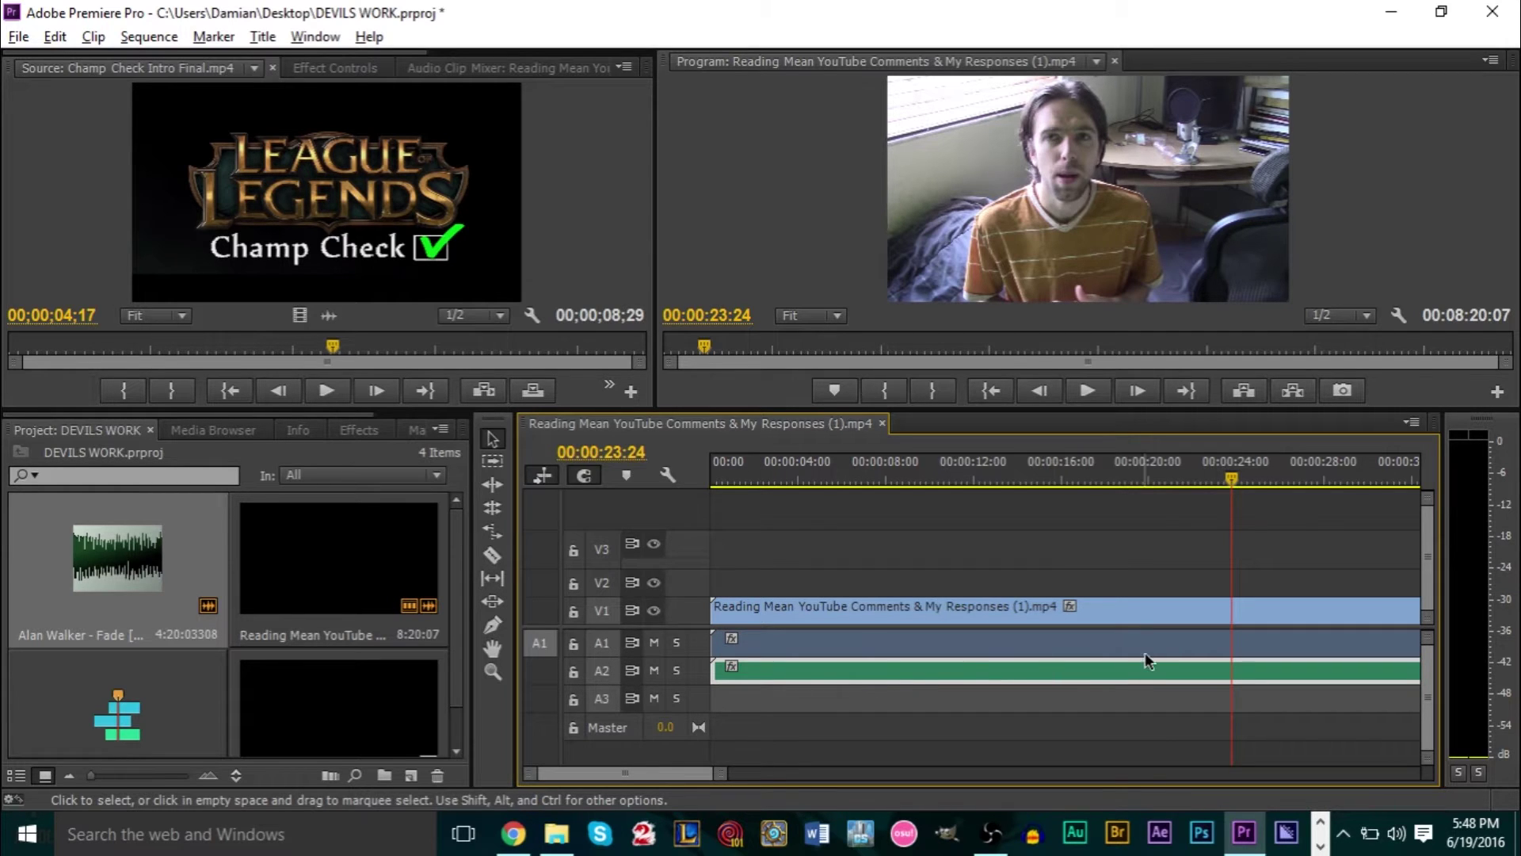
left_click(784, 635)
left_click(792, 669)
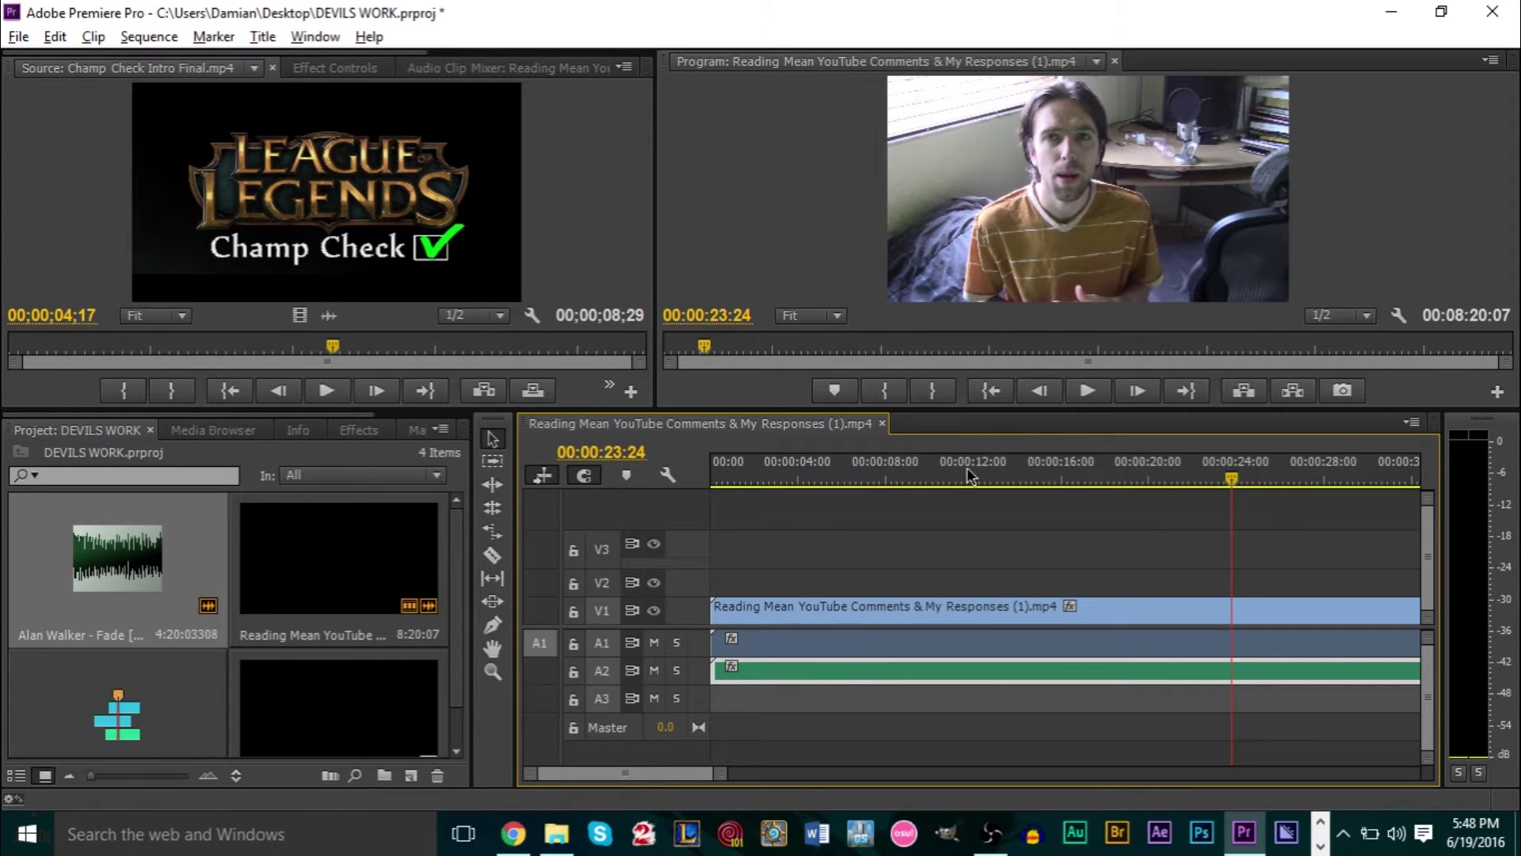
Step: Play the sequence from about 7 seconds and examine the combined voice and music levels on the audio meters
left_click(864, 468)
key("space")
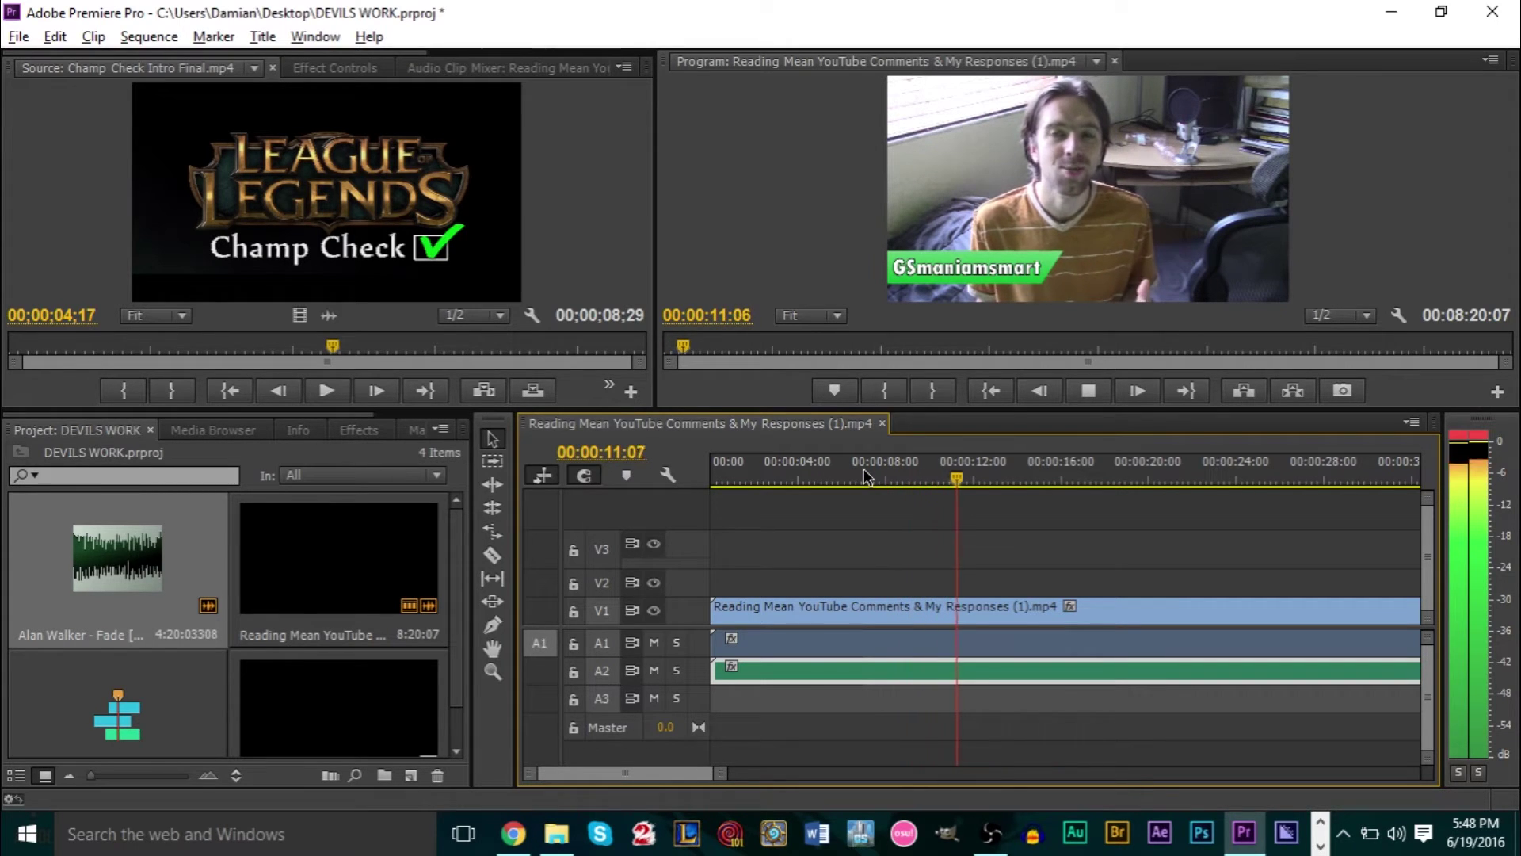
key("space")
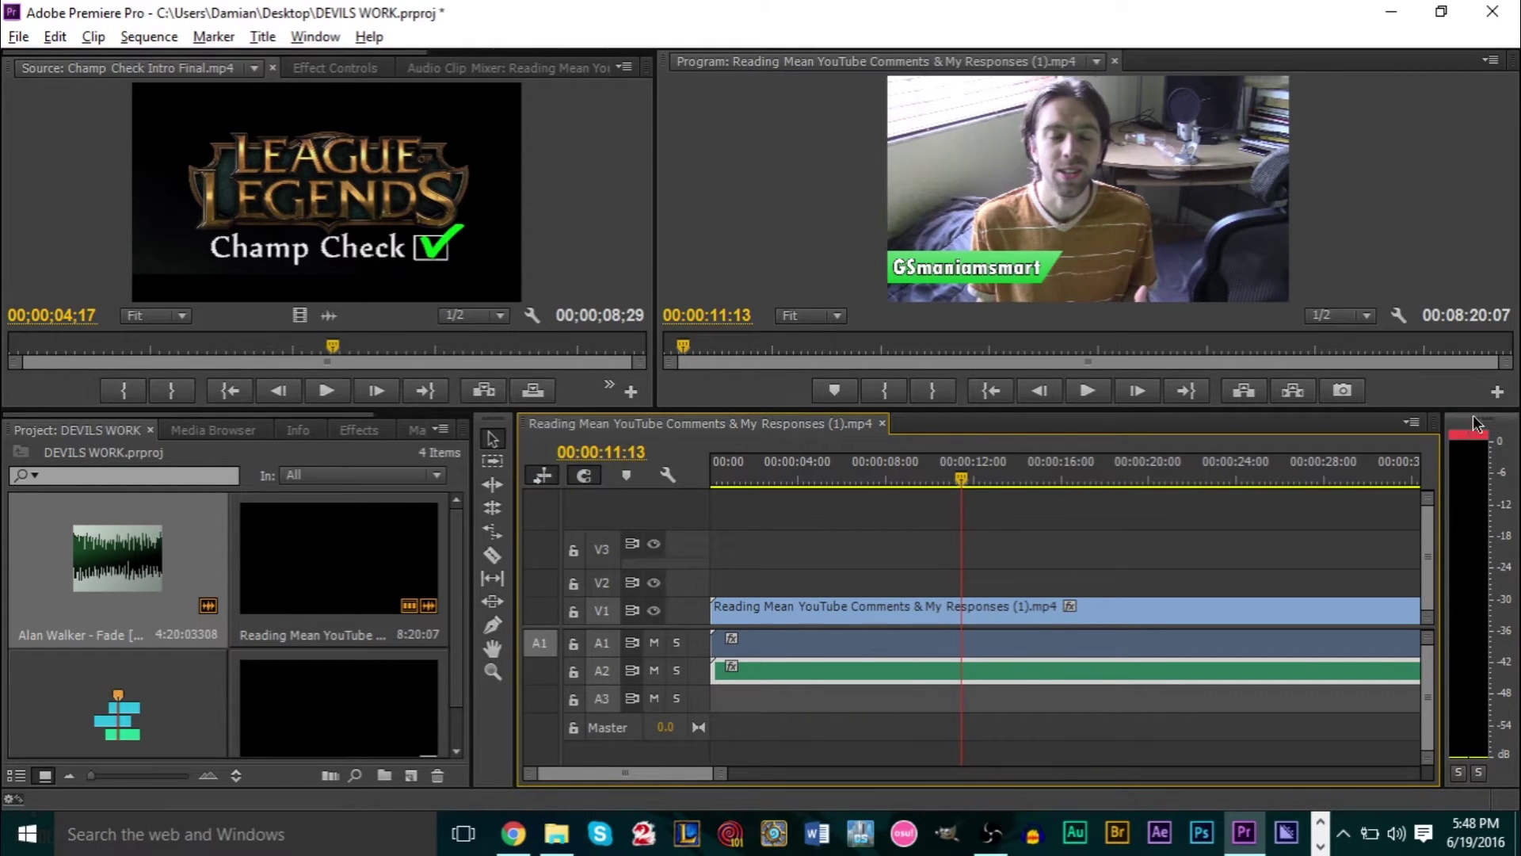
key("space")
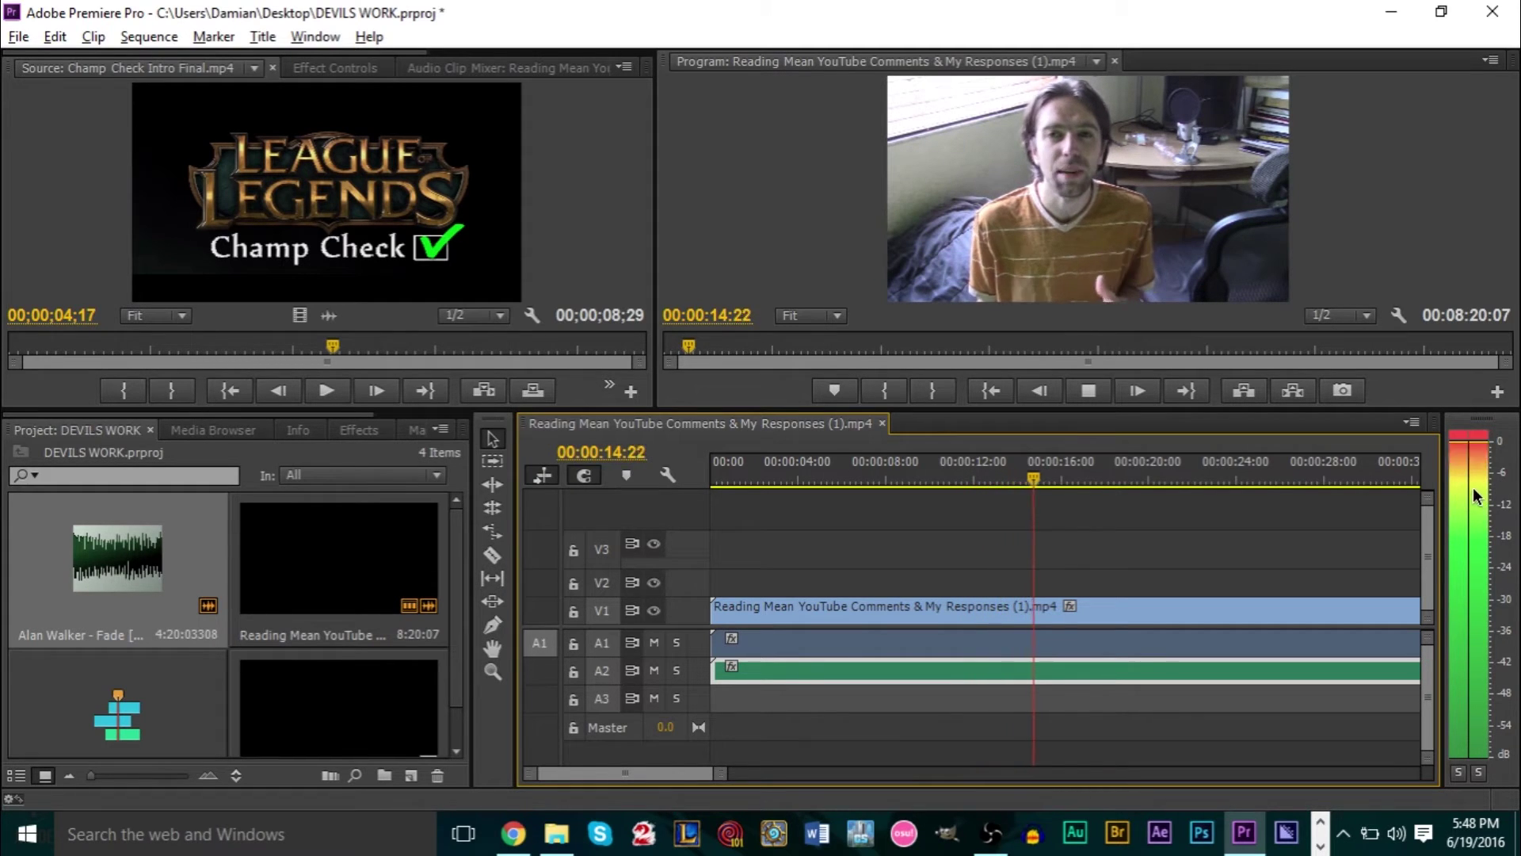
key("space")
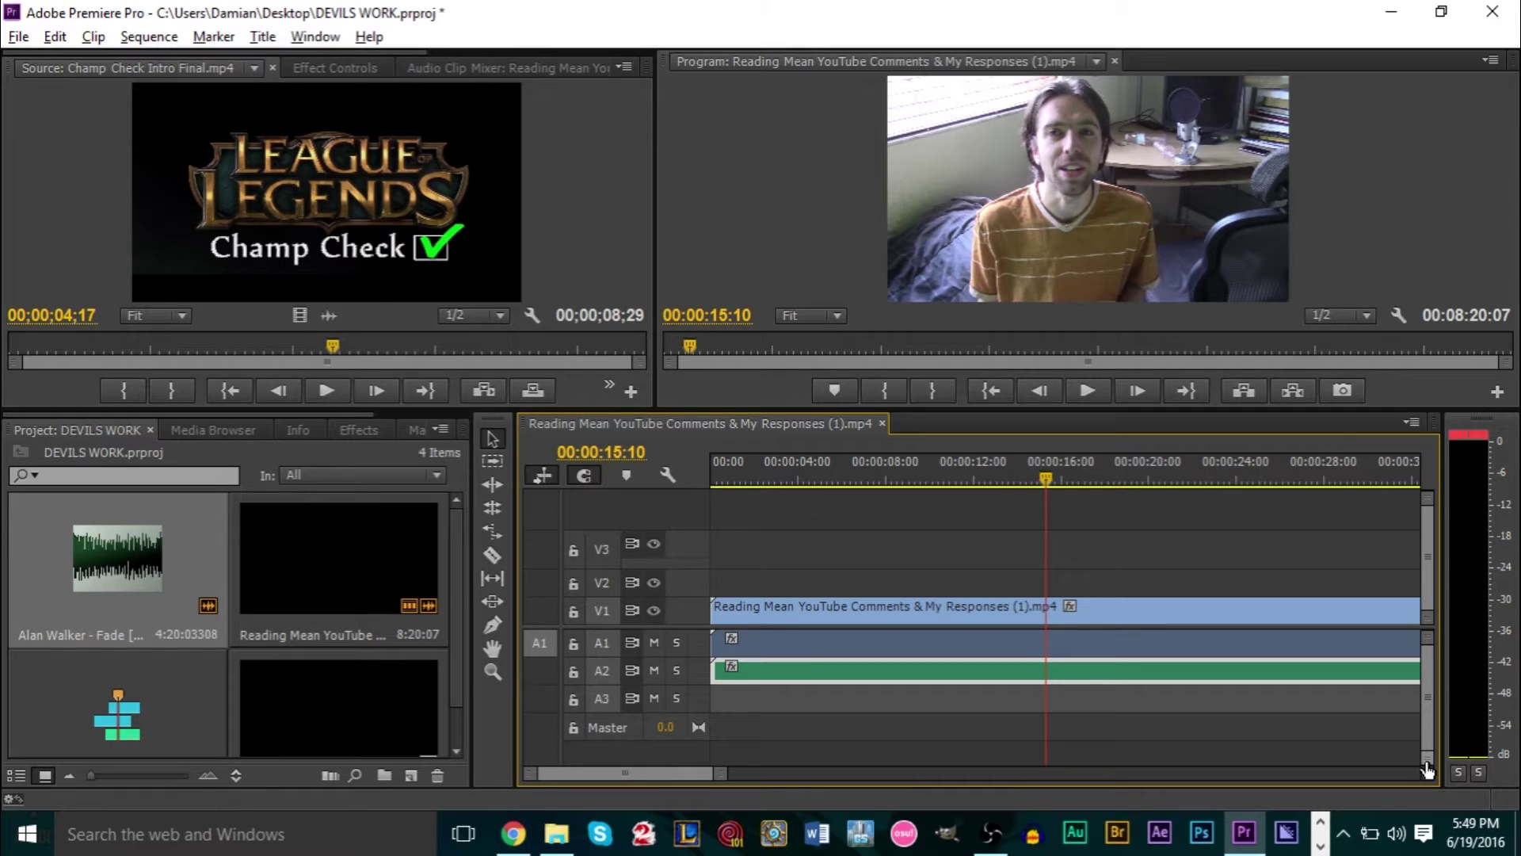
Step: Expand the audio tracks and lower the volume of the music clip on A2 to about -28.13 dB
left_click_drag(1427, 763, 1433, 755)
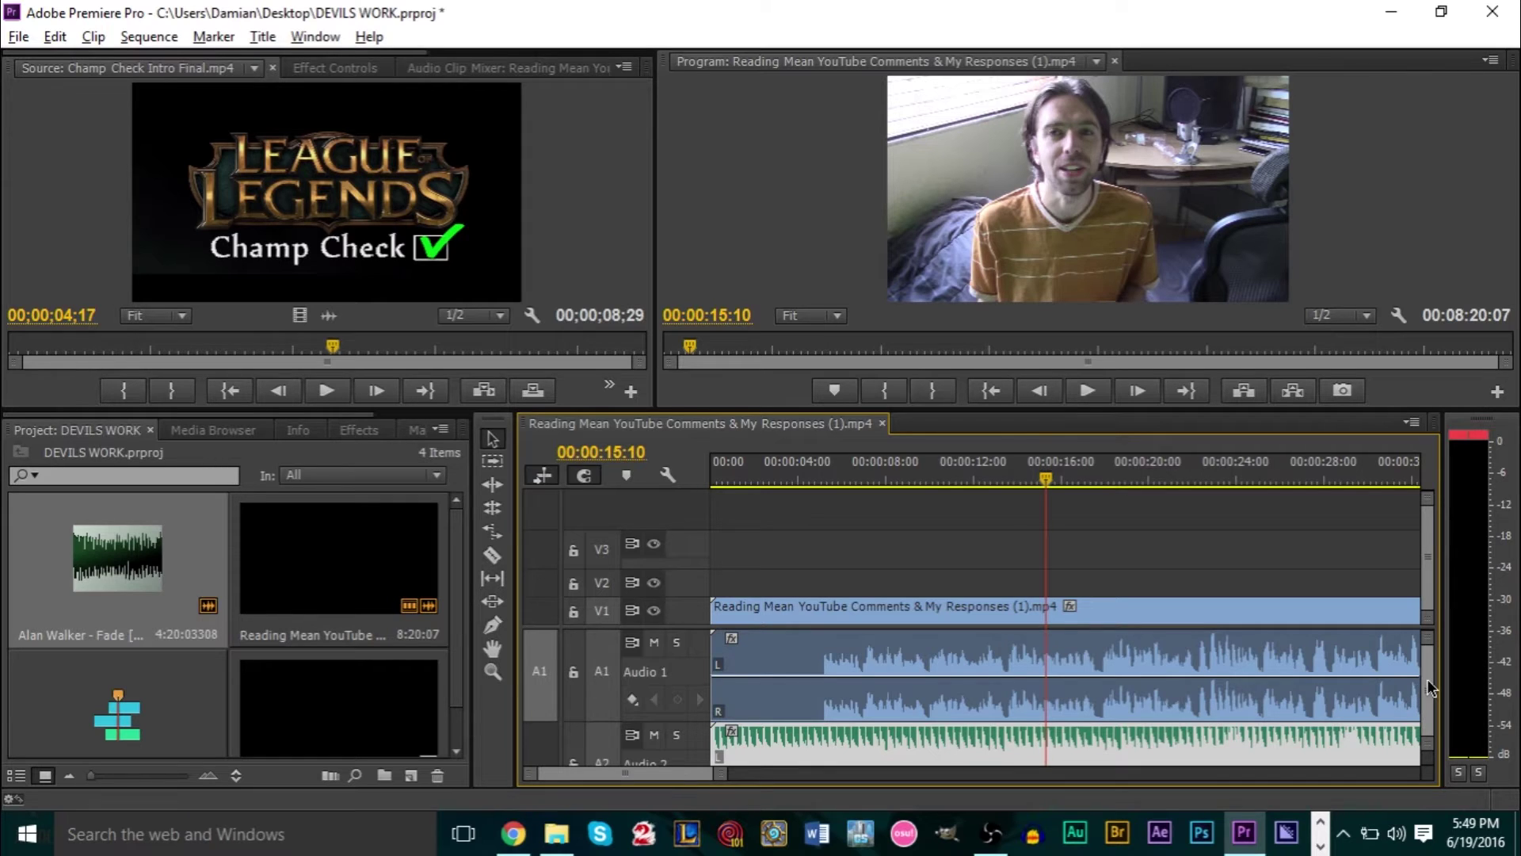
scroll(1430, 687, "down", 1)
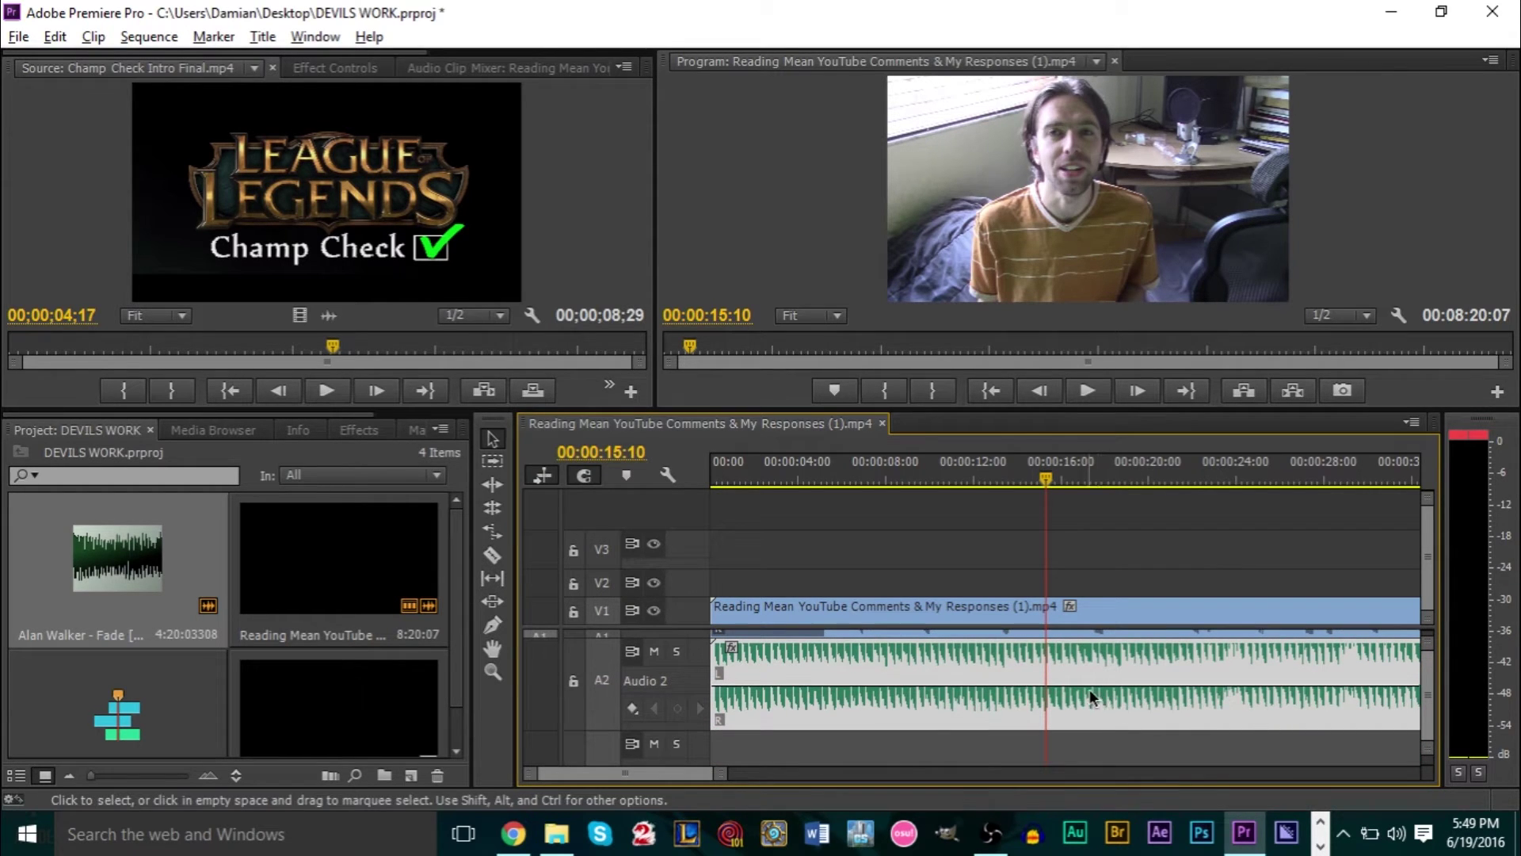
left_click(808, 697)
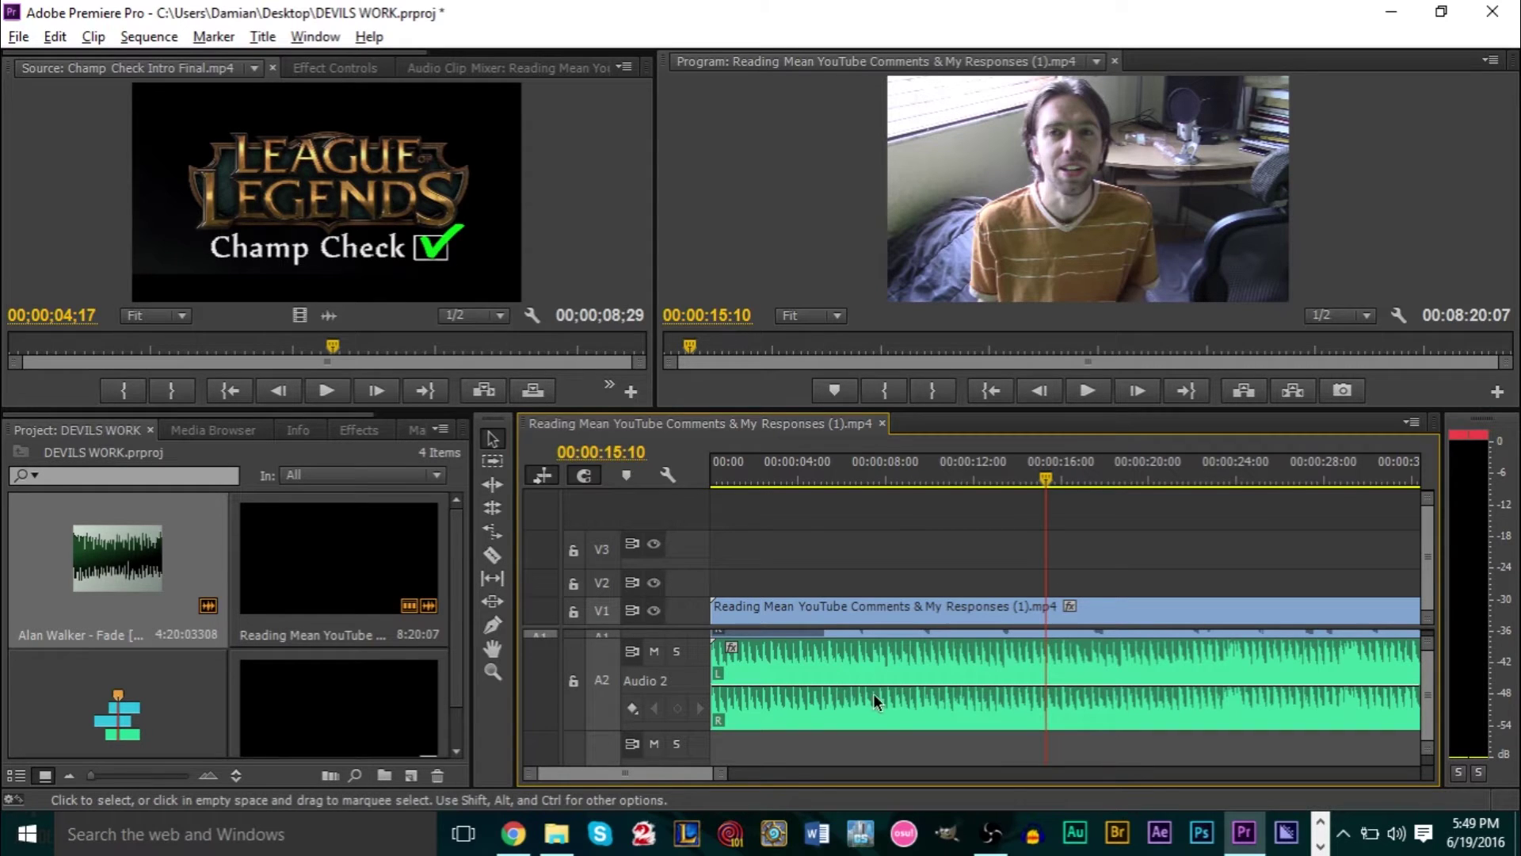
left_click(1085, 689)
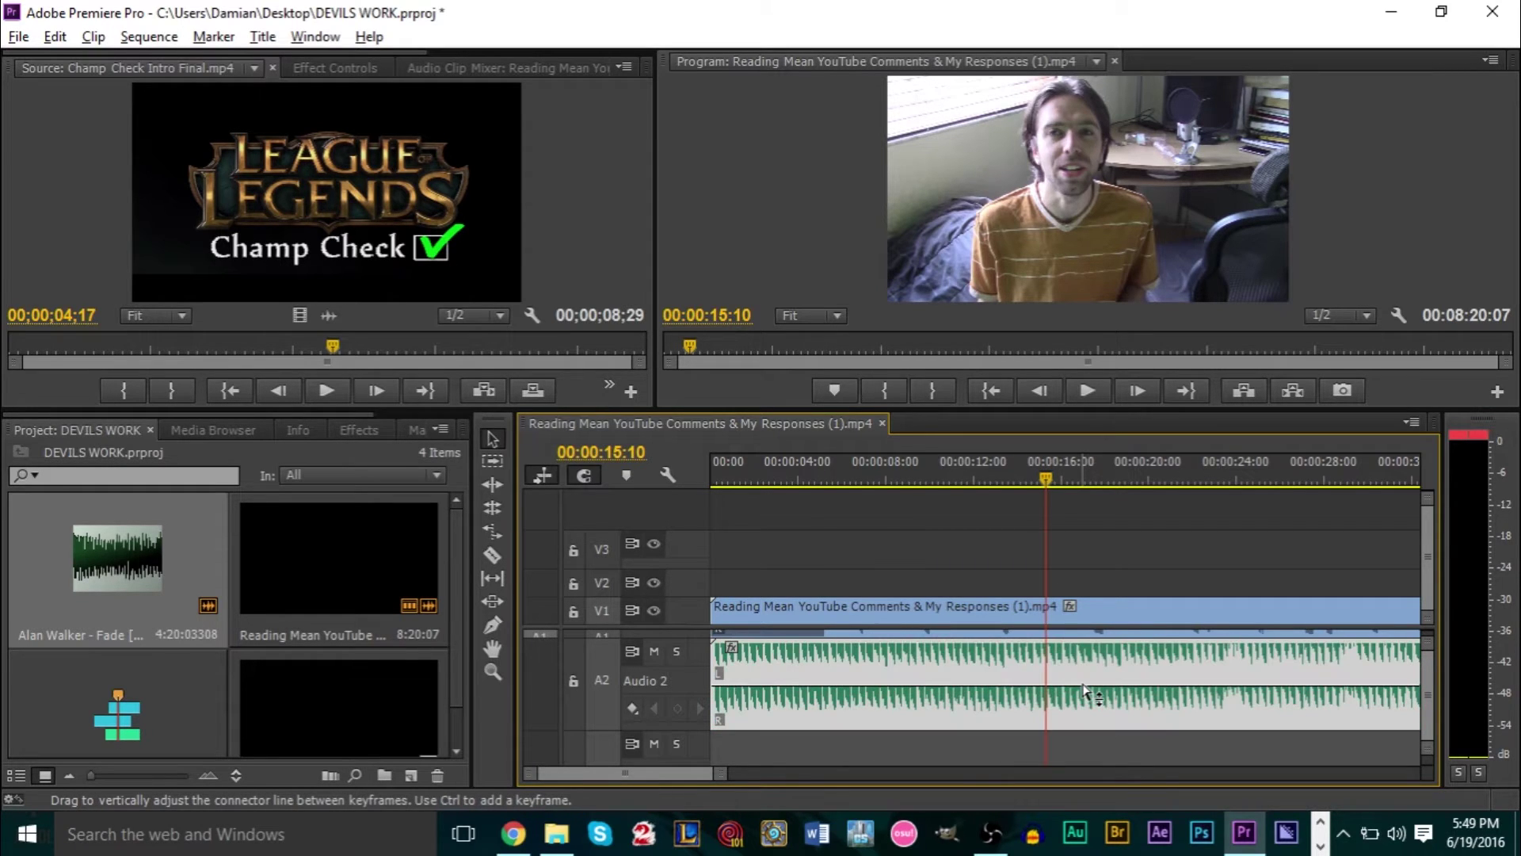
mouse_move(1087, 690)
left_mouse_down()
mouse_move(1087, 716)
mouse_move(1087, 702)
left_mouse_up()
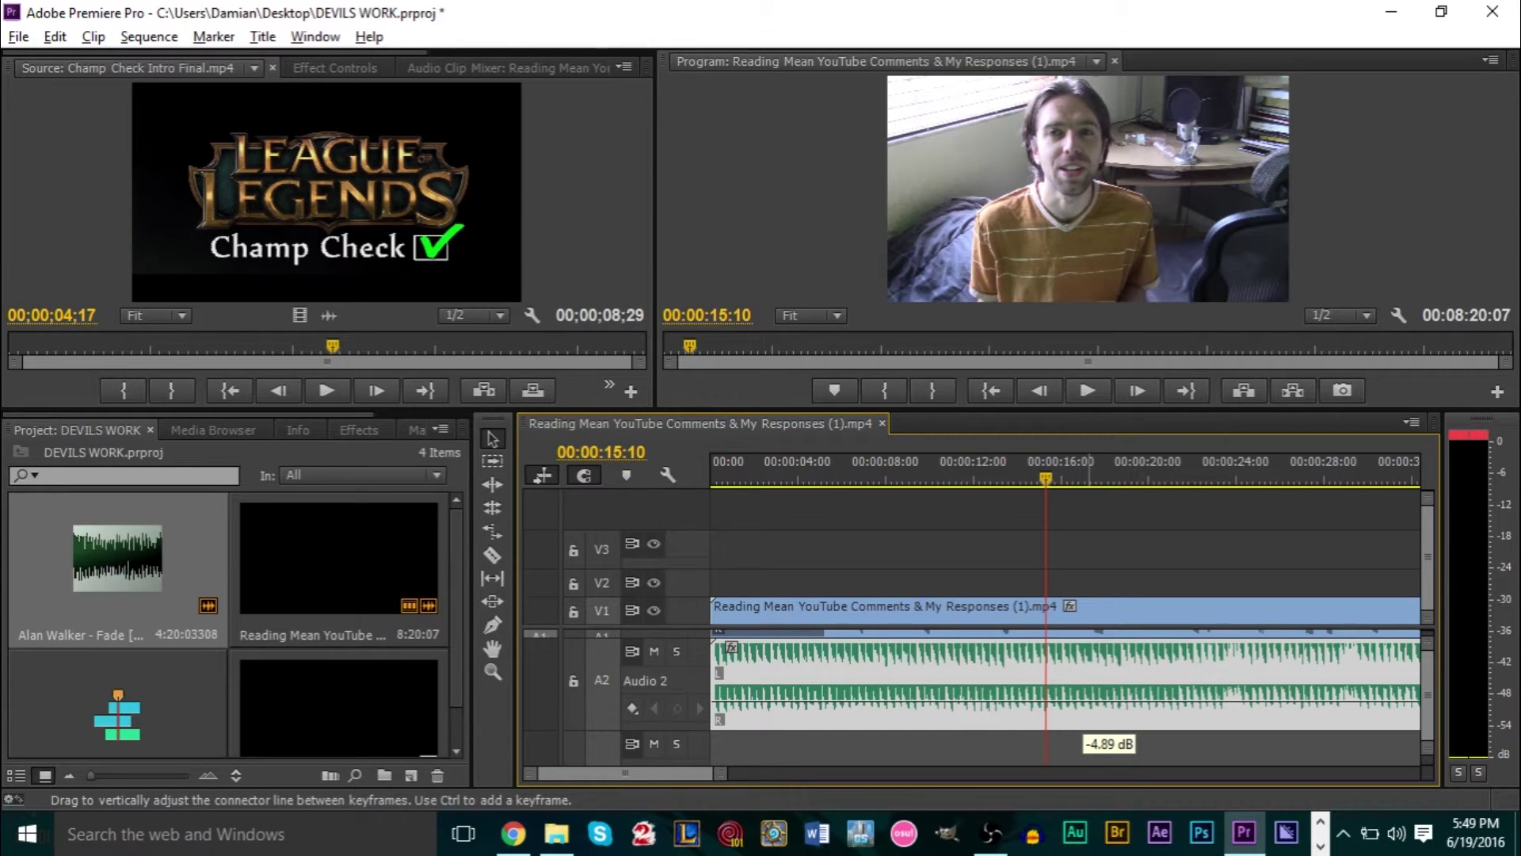
left_click_drag(1089, 702, 1123, 710)
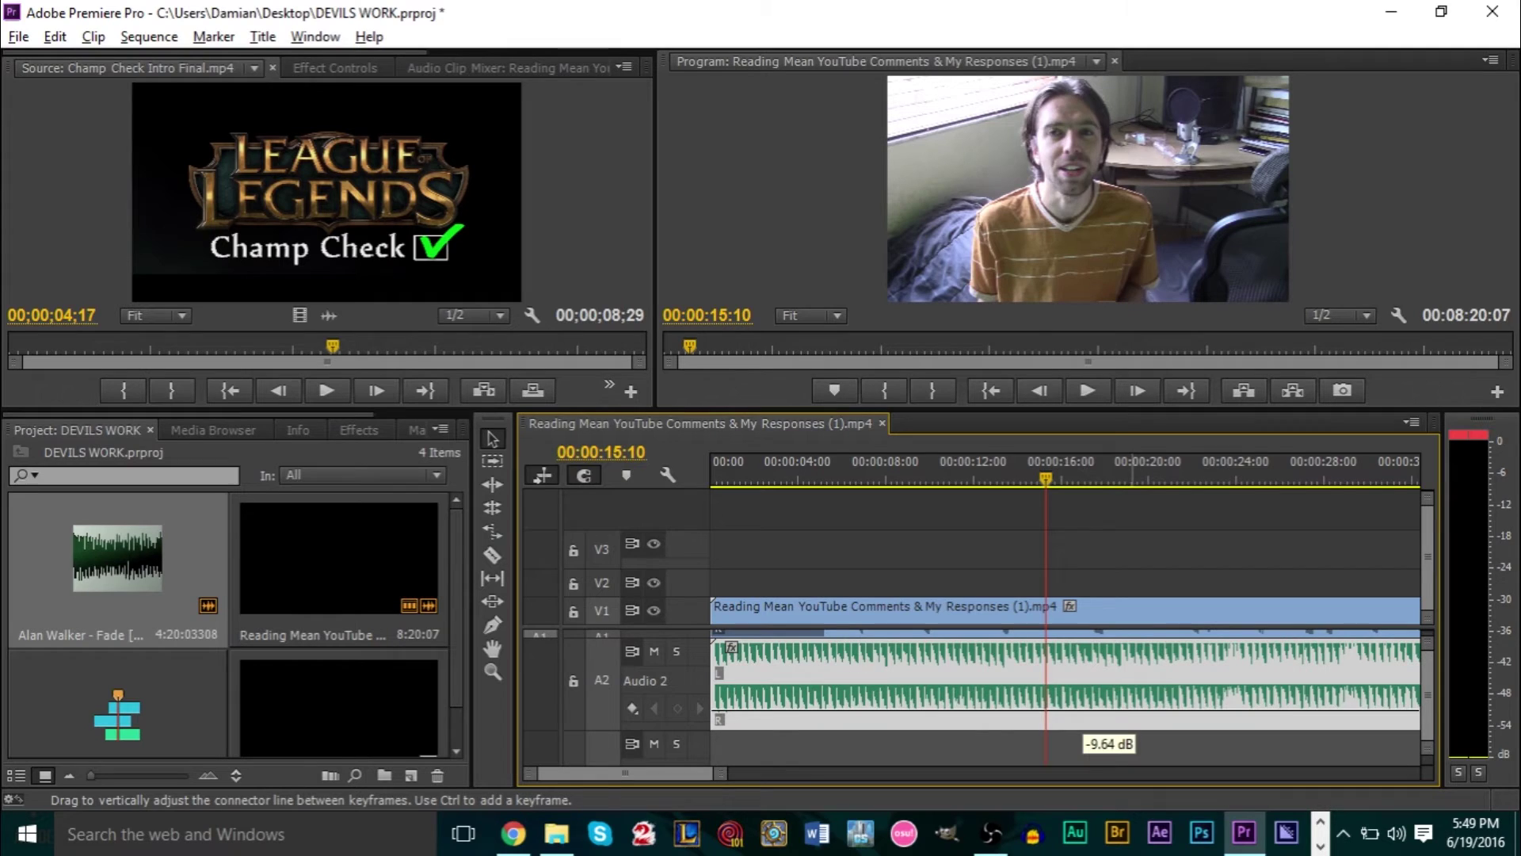
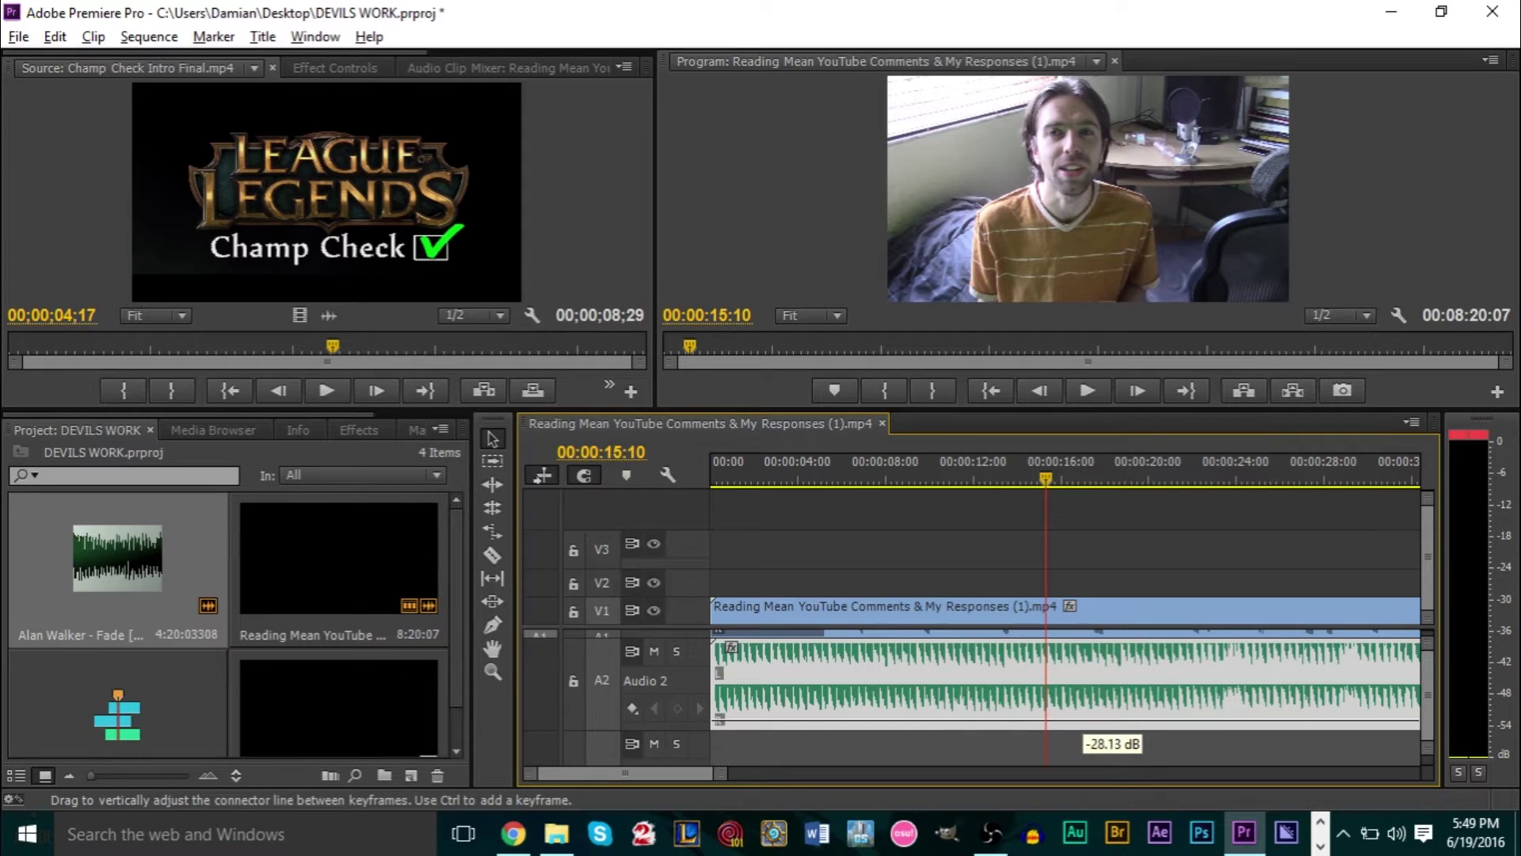
Step: Play the sequence from about 8 seconds to check the music volume against the voice
left_click(896, 469)
key("space")
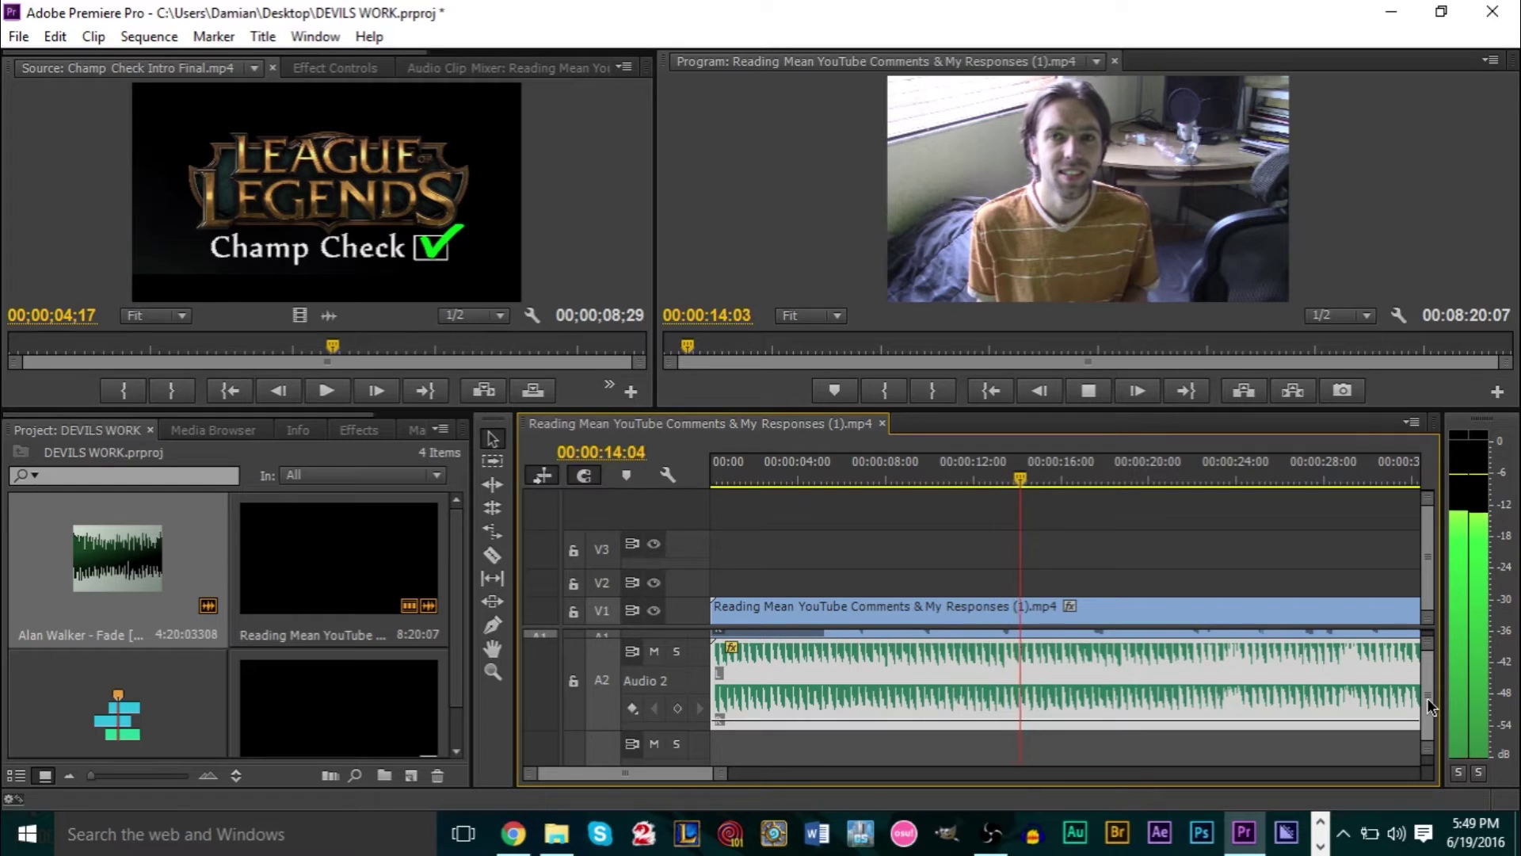
key("space")
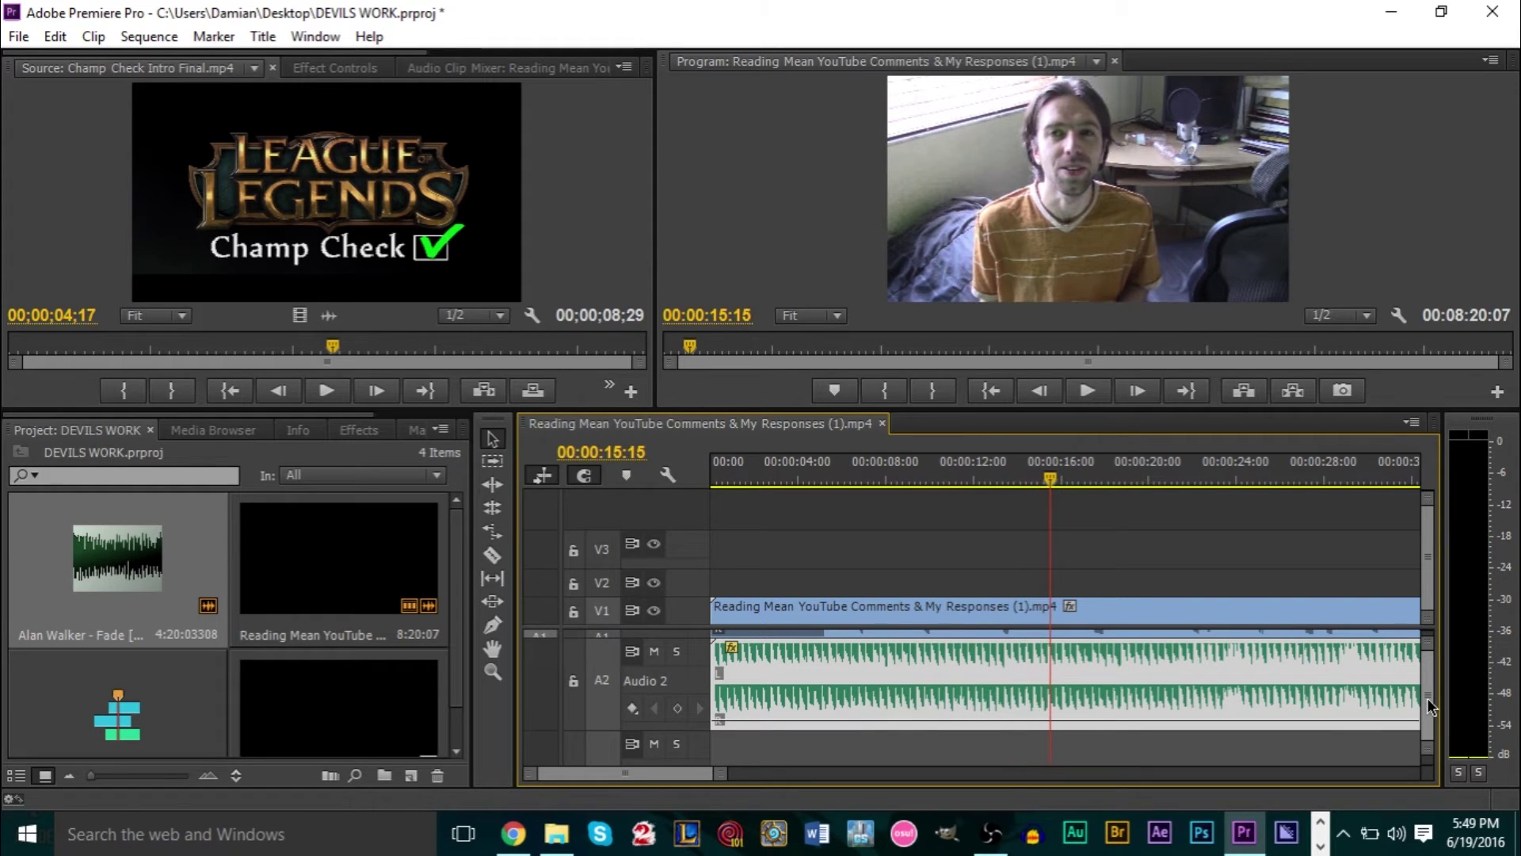
Step: Raise the volume of the voice audio clip on A1 and play the sequence to check its level
scroll(1432, 699, "up", 2)
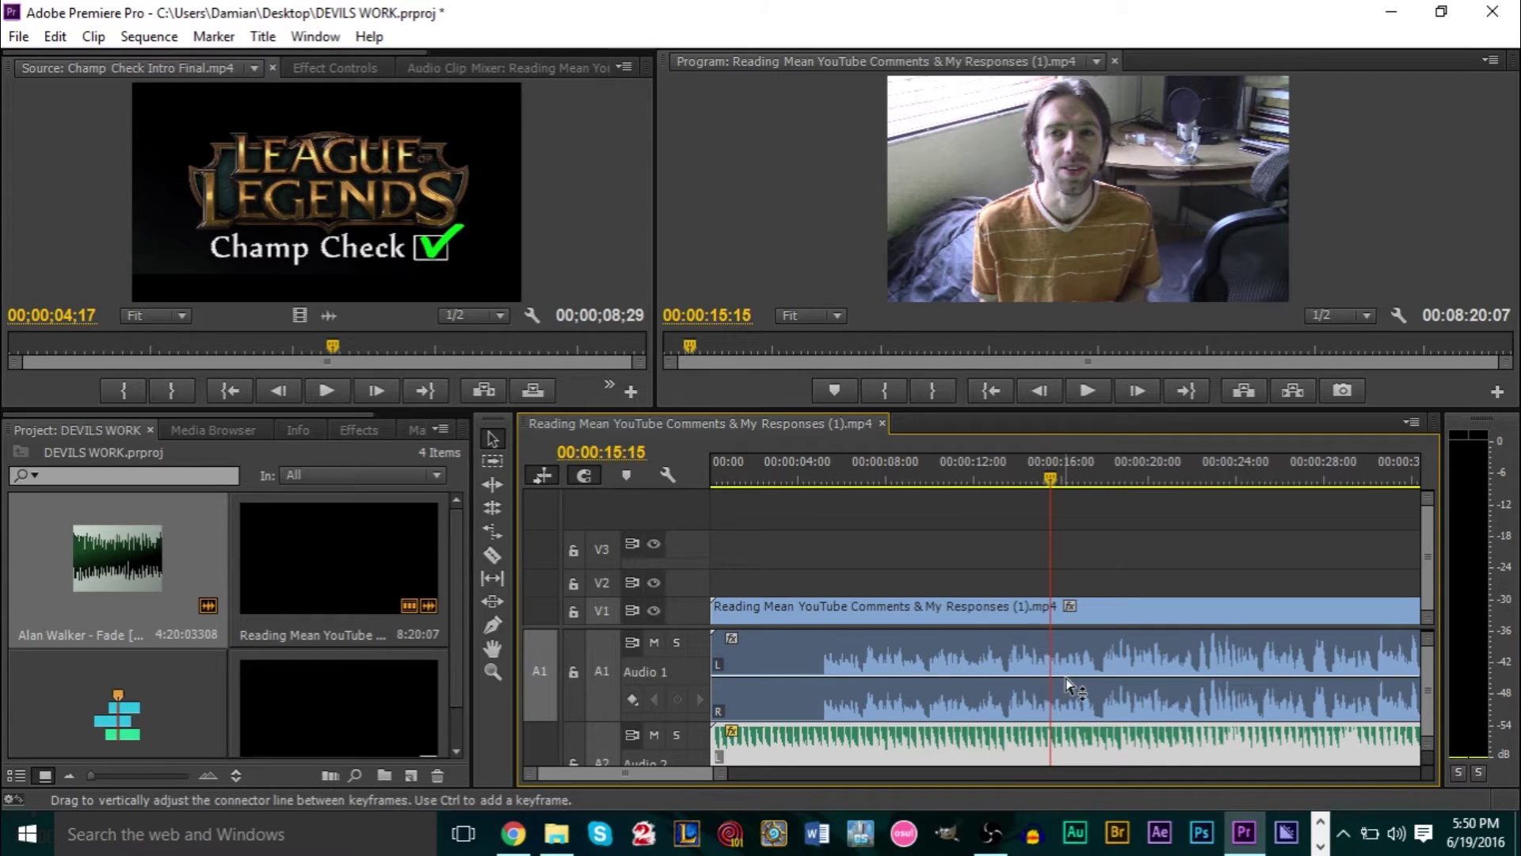
left_click(858, 661)
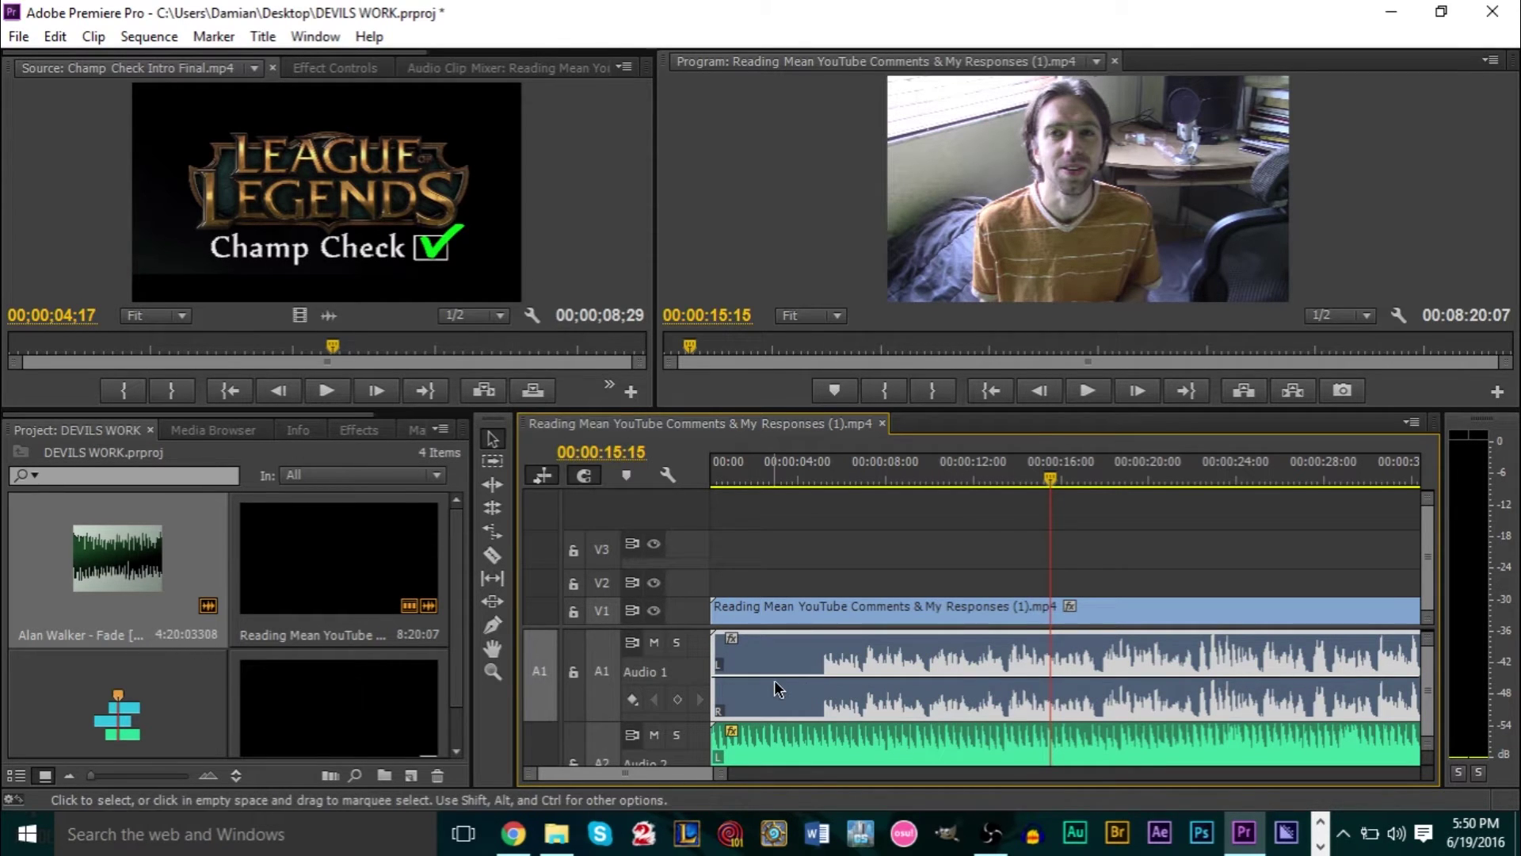
left_click_drag(779, 683, 779, 638)
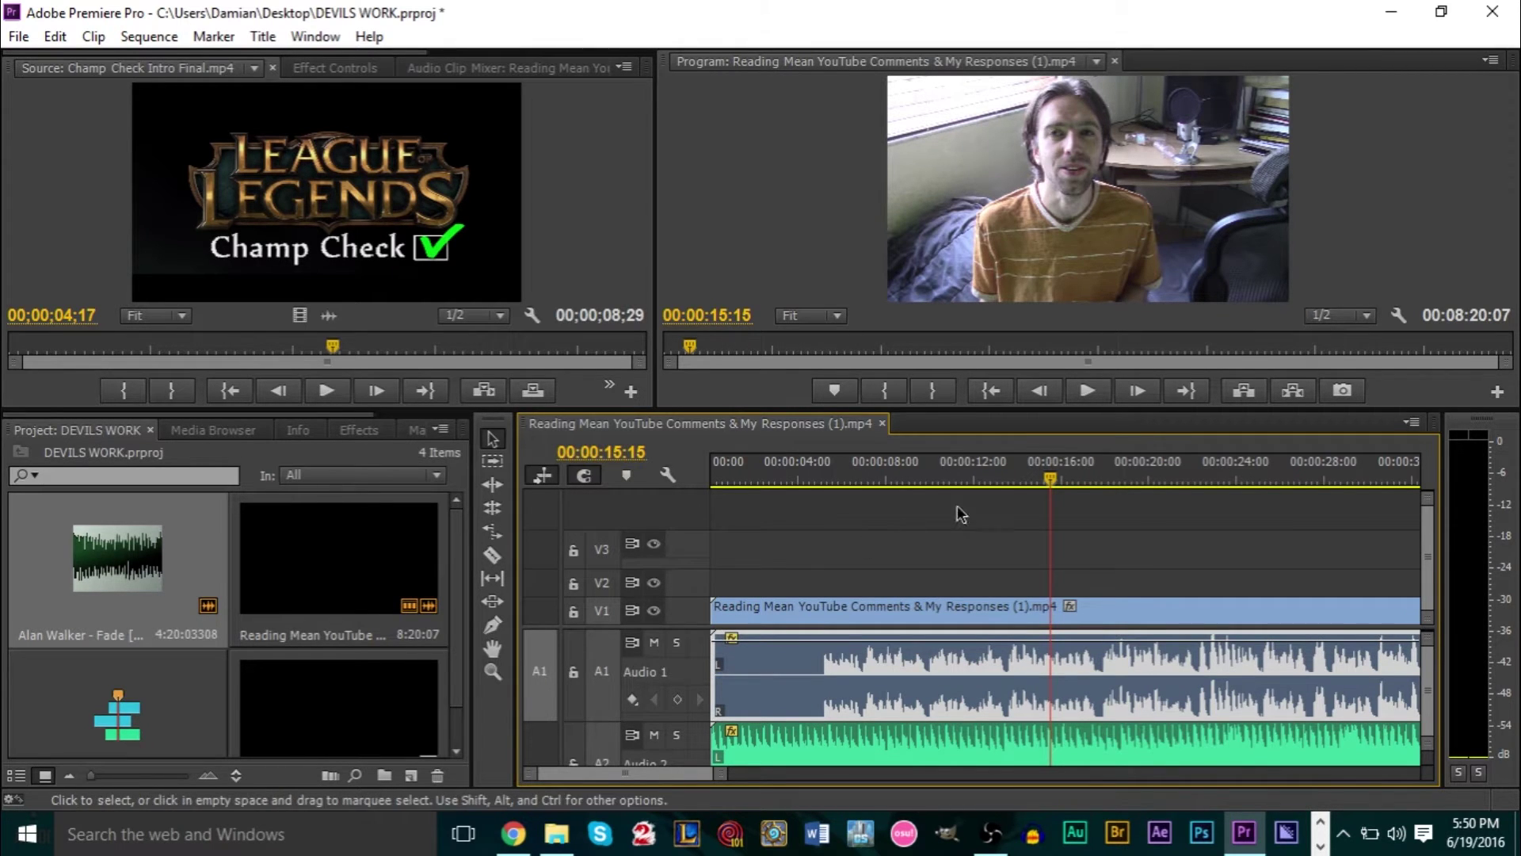
key("space")
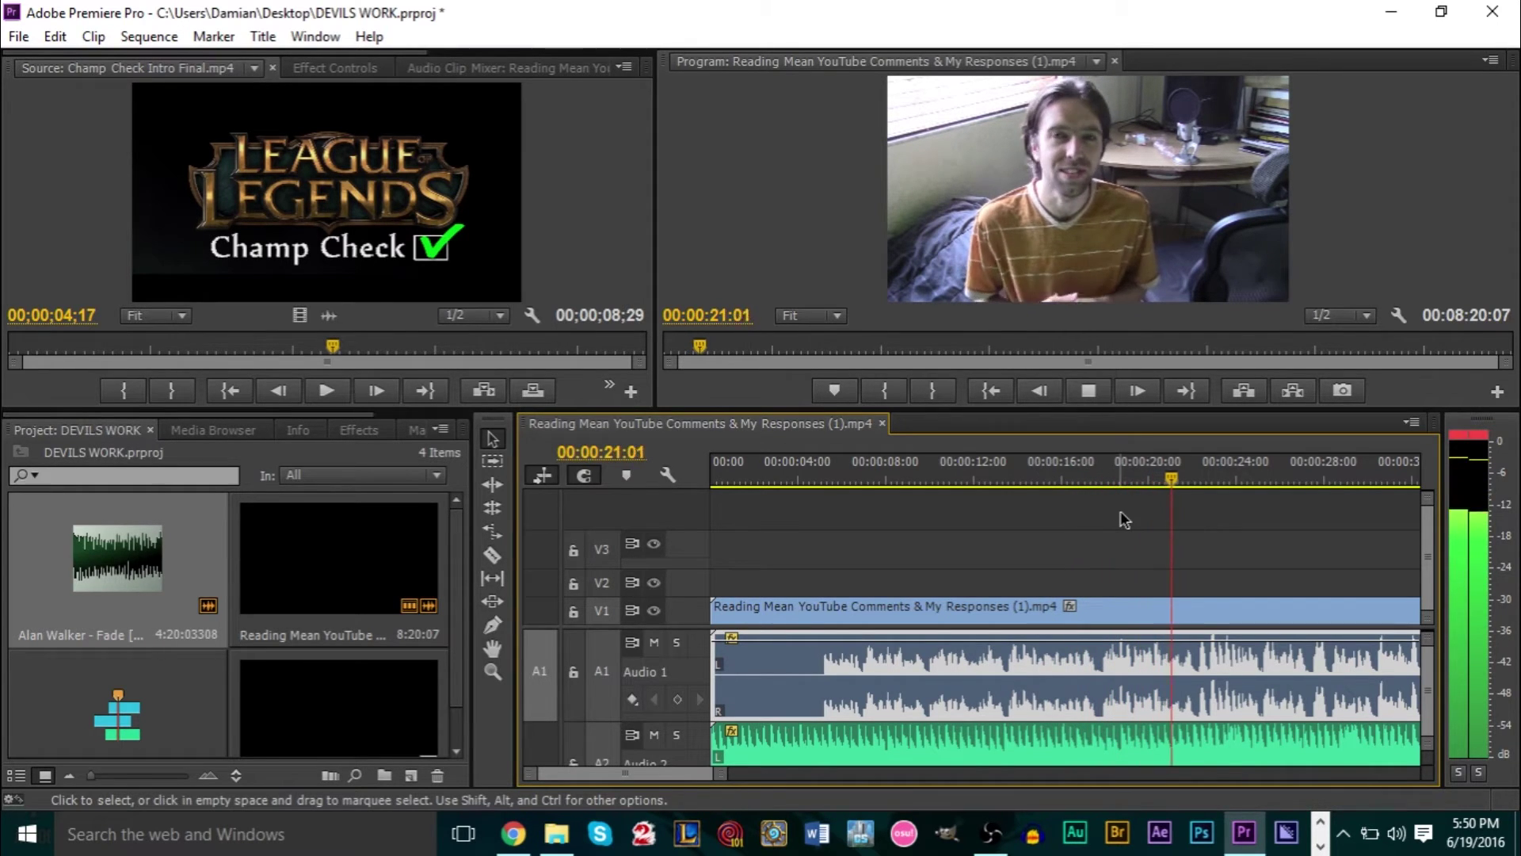
key("space")
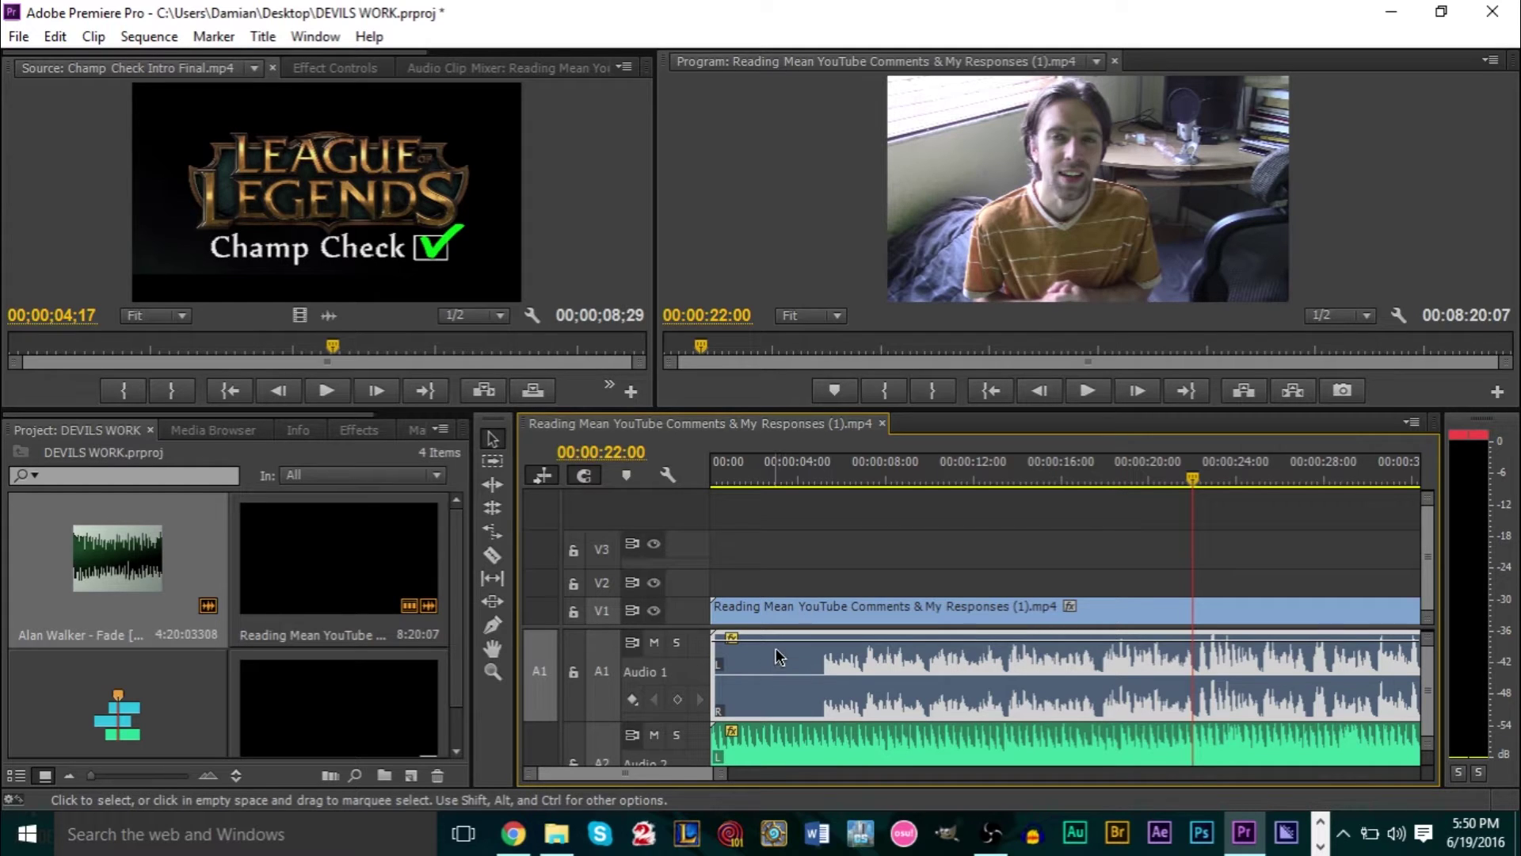
Step: Set the audio gain of the voice clip on A1 to 20 dB
mouse_move(781, 648)
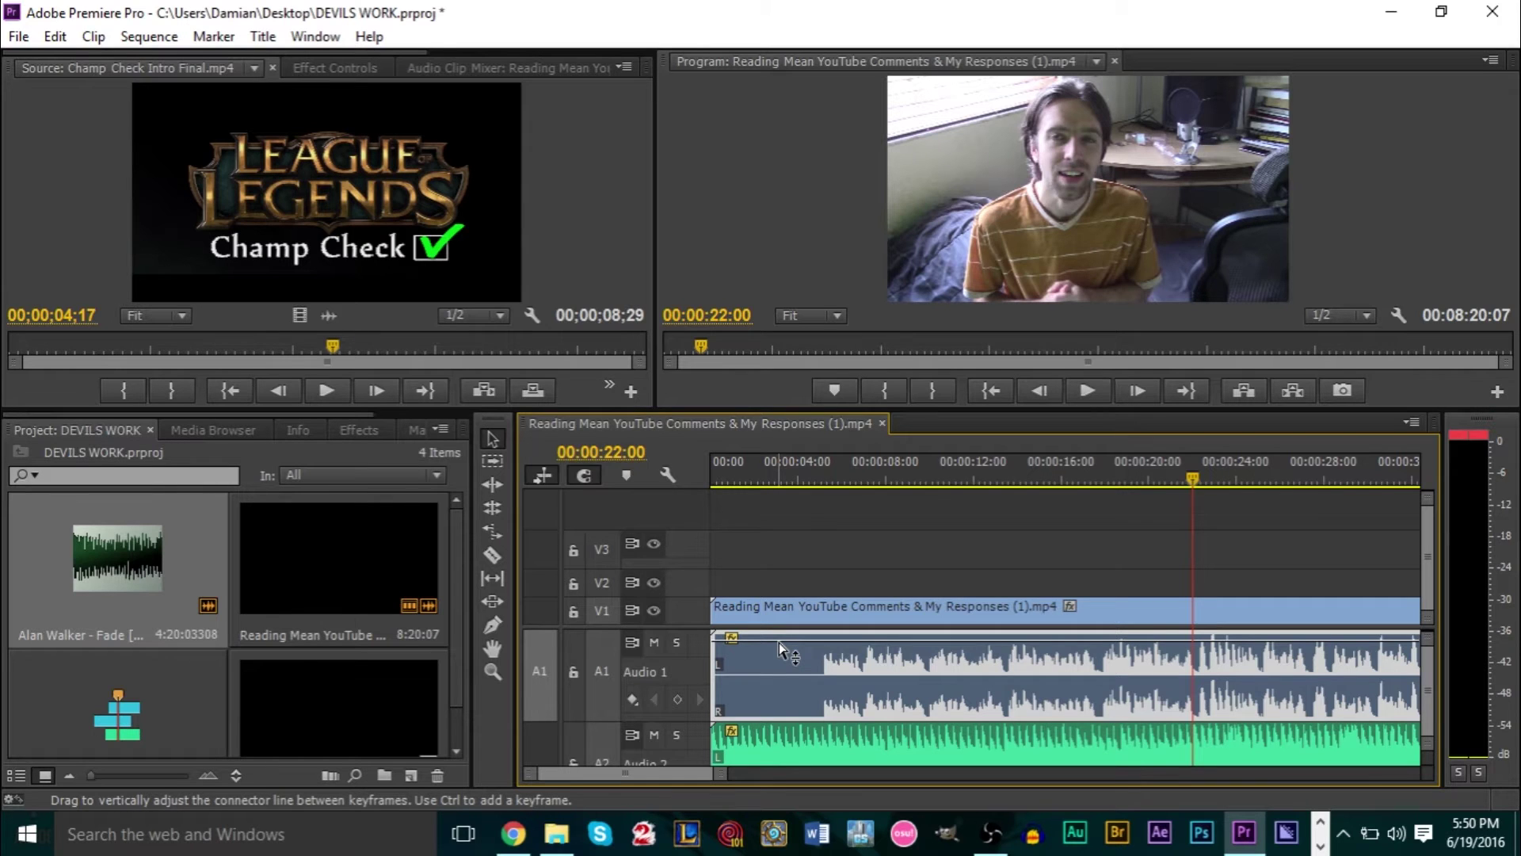
right_click(849, 659)
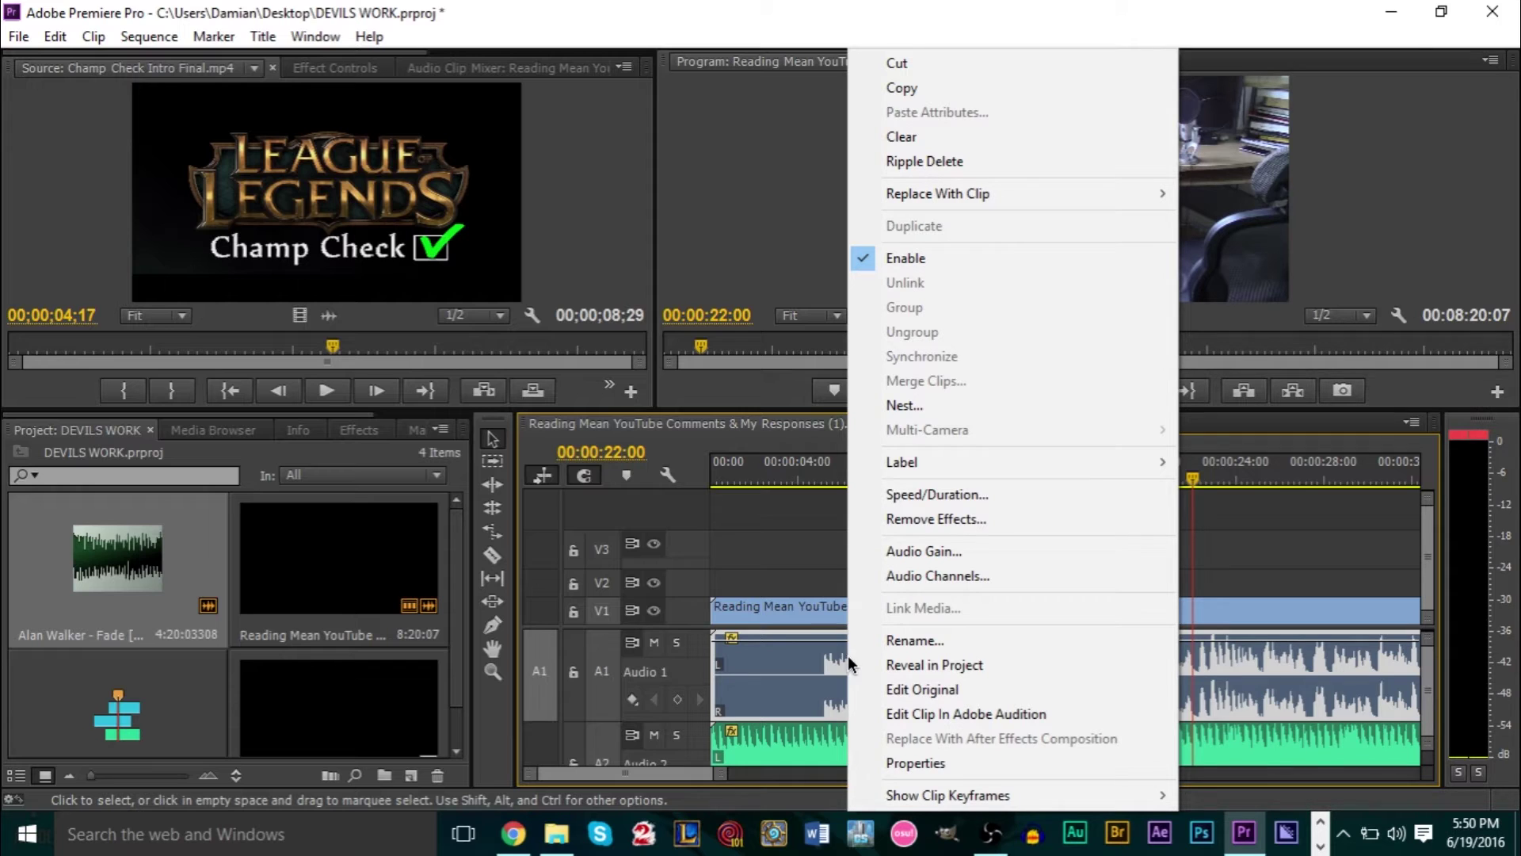
left_click(980, 546)
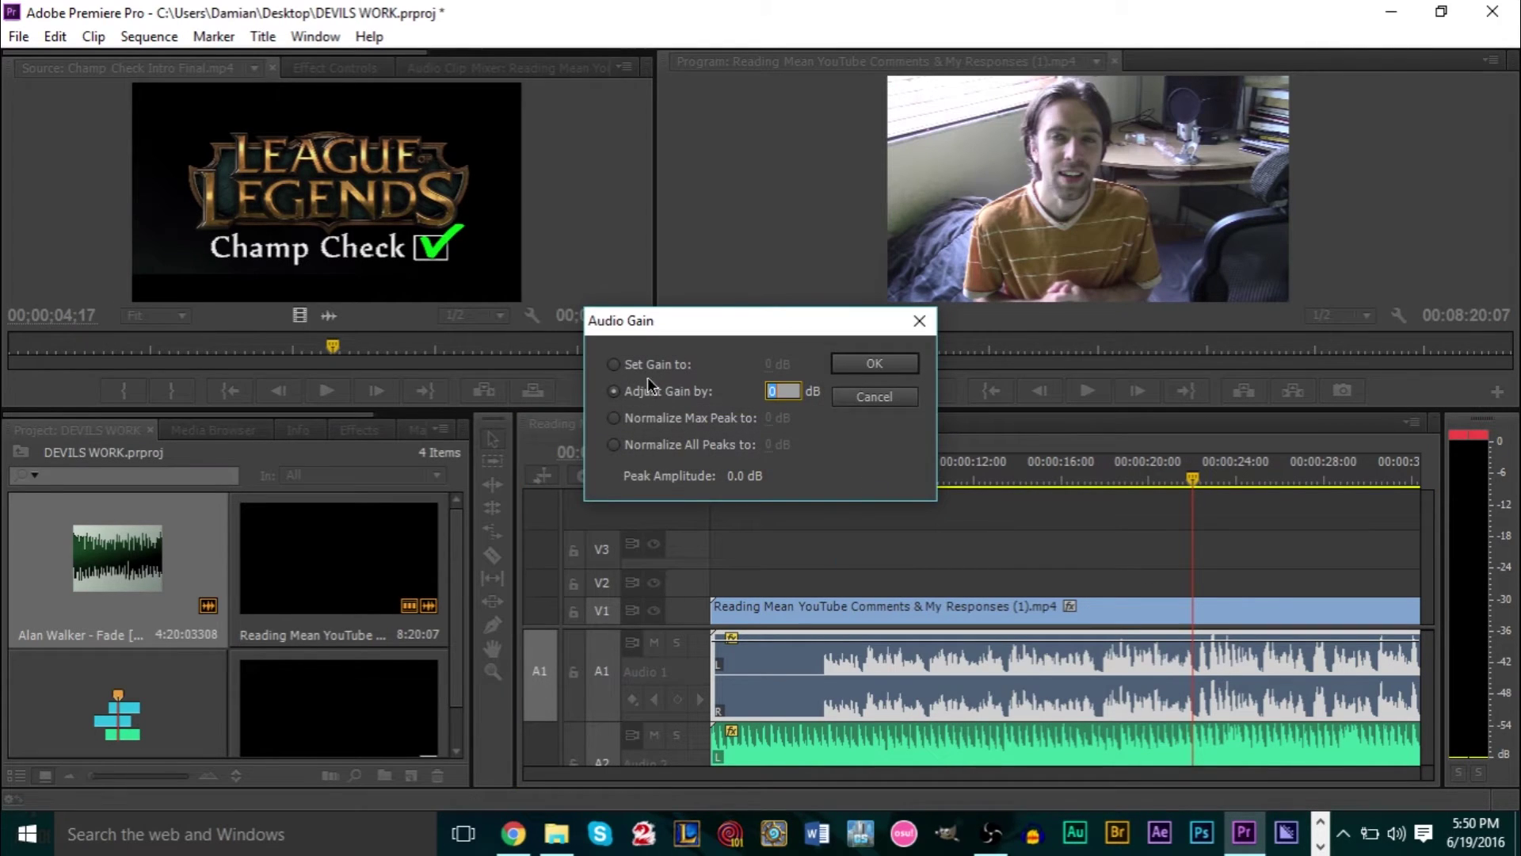
left_click(614, 365)
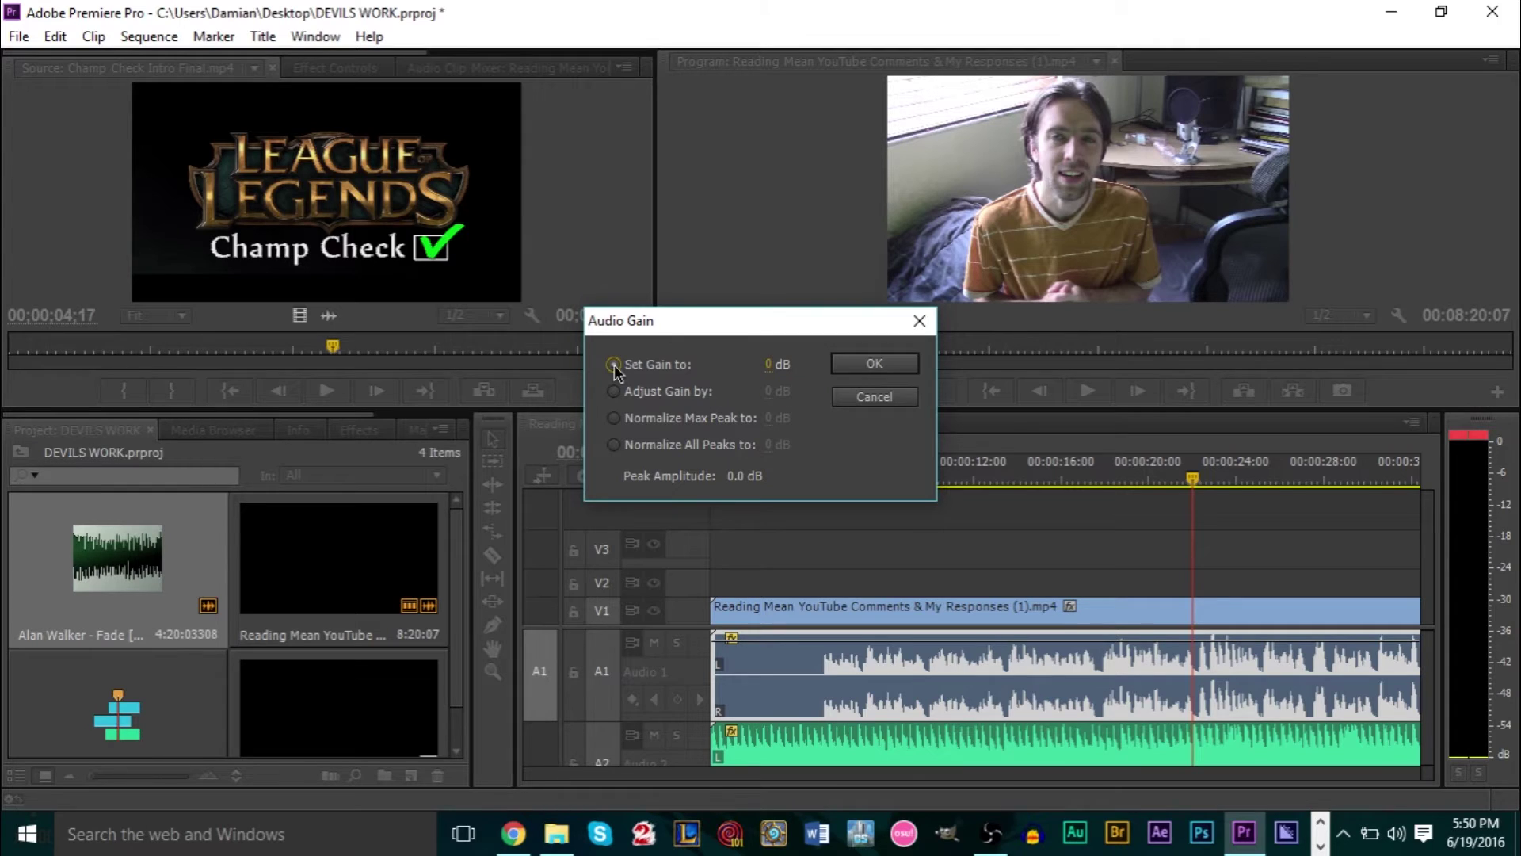
left_click_drag(767, 366, 1024, 372)
left_click(788, 368)
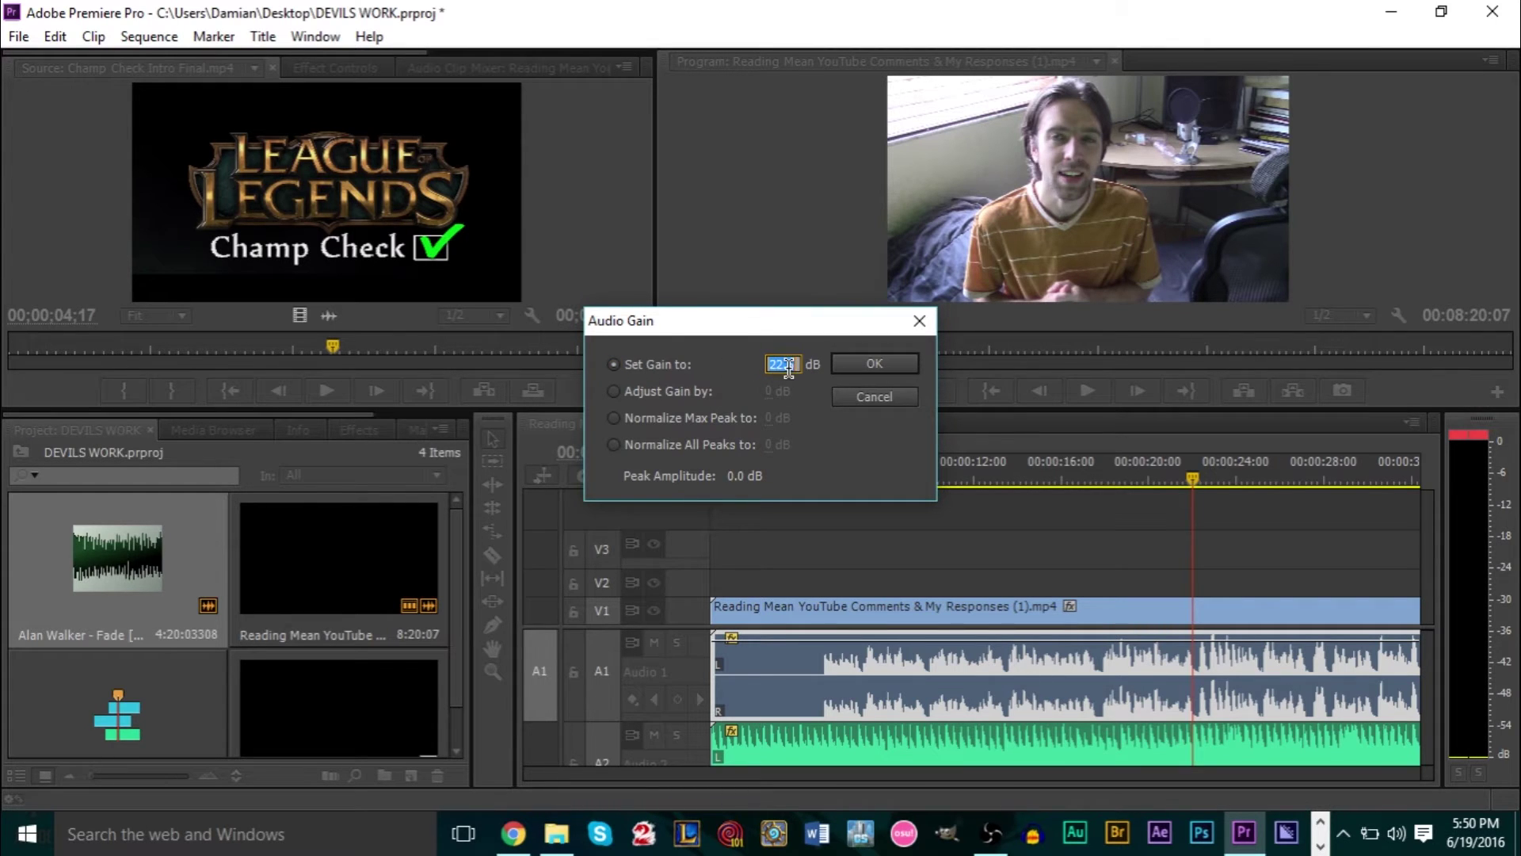
type("20")
key("Return")
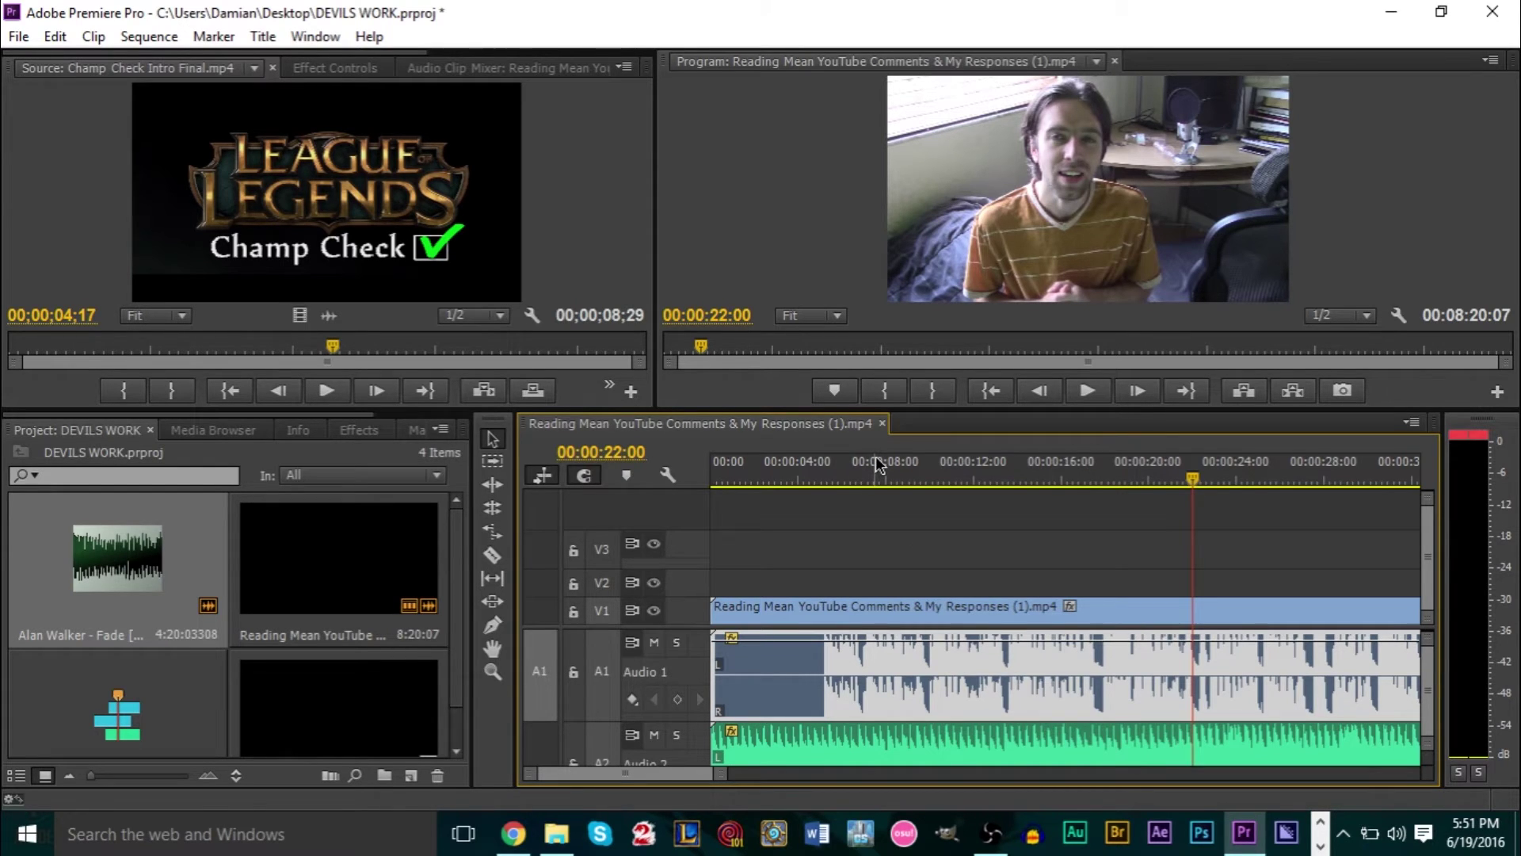
Step: Play the sequence briefly to check the boosted voice, and undo the gain change on the A1 clip
key("space")
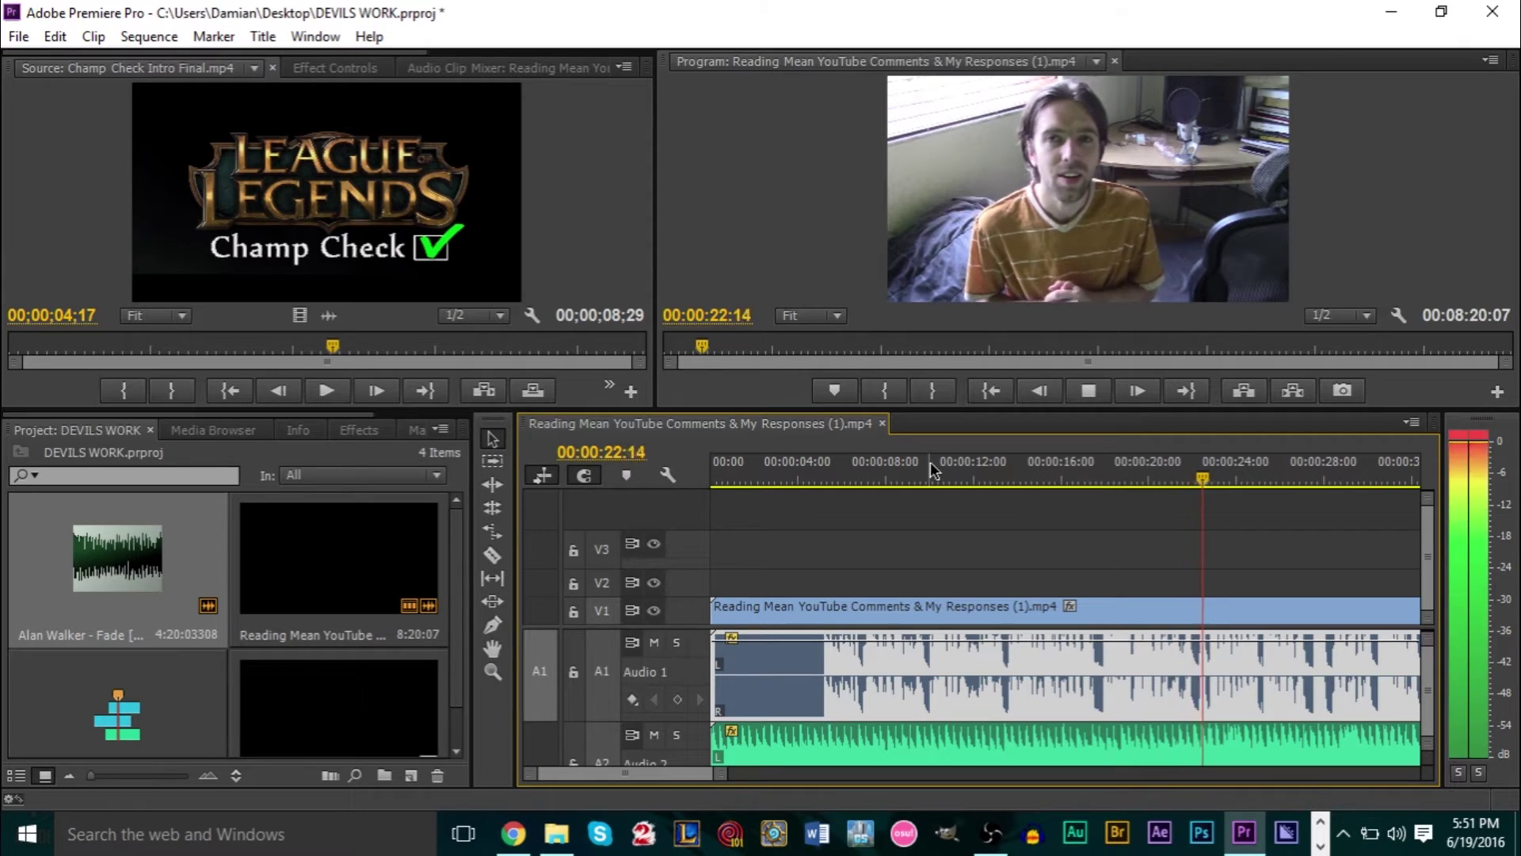
key("space")
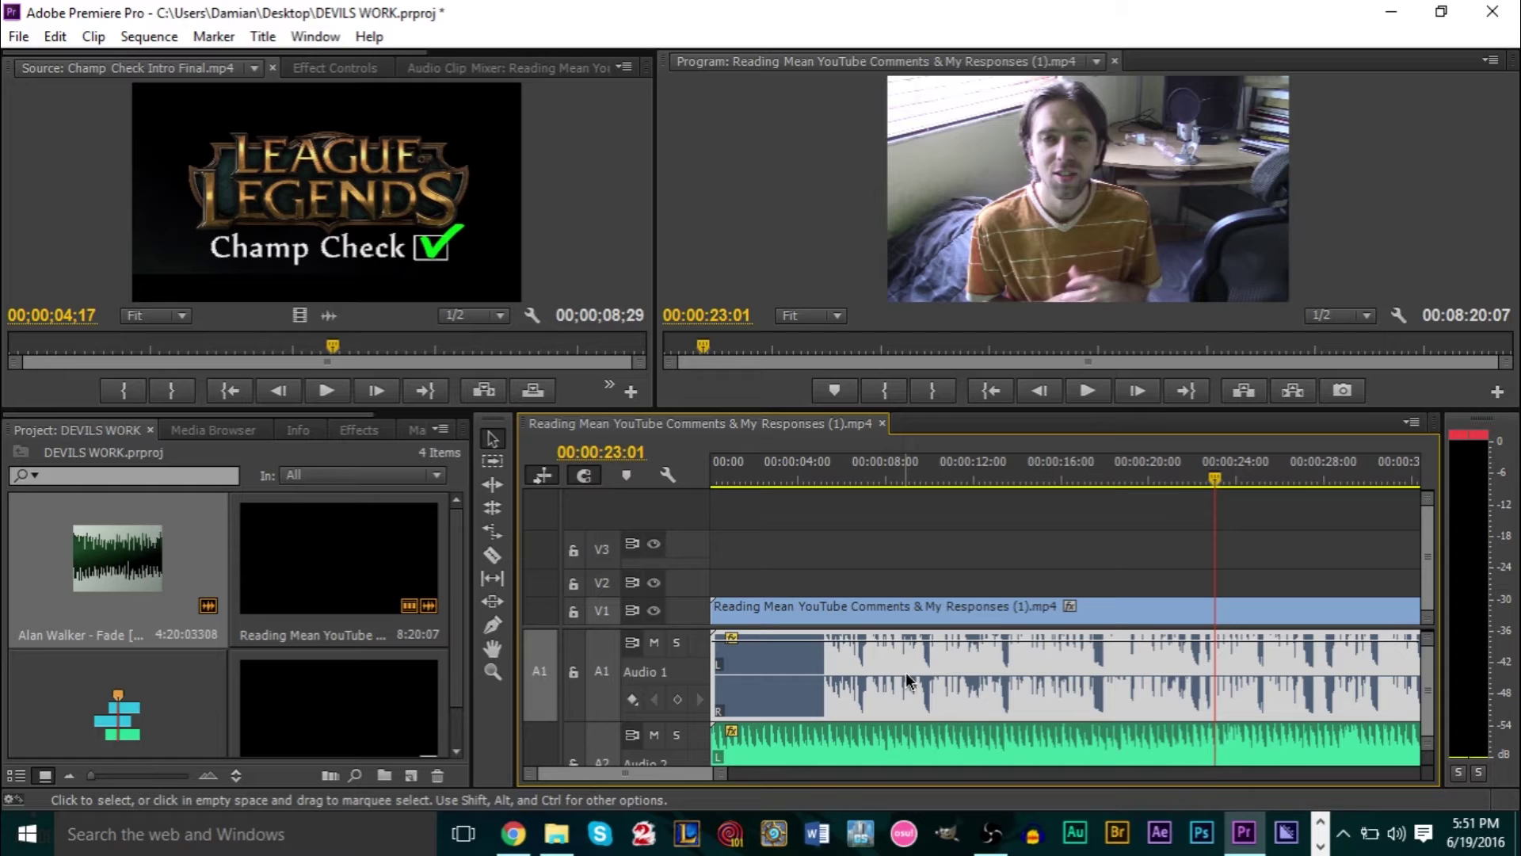
key("ctrl")
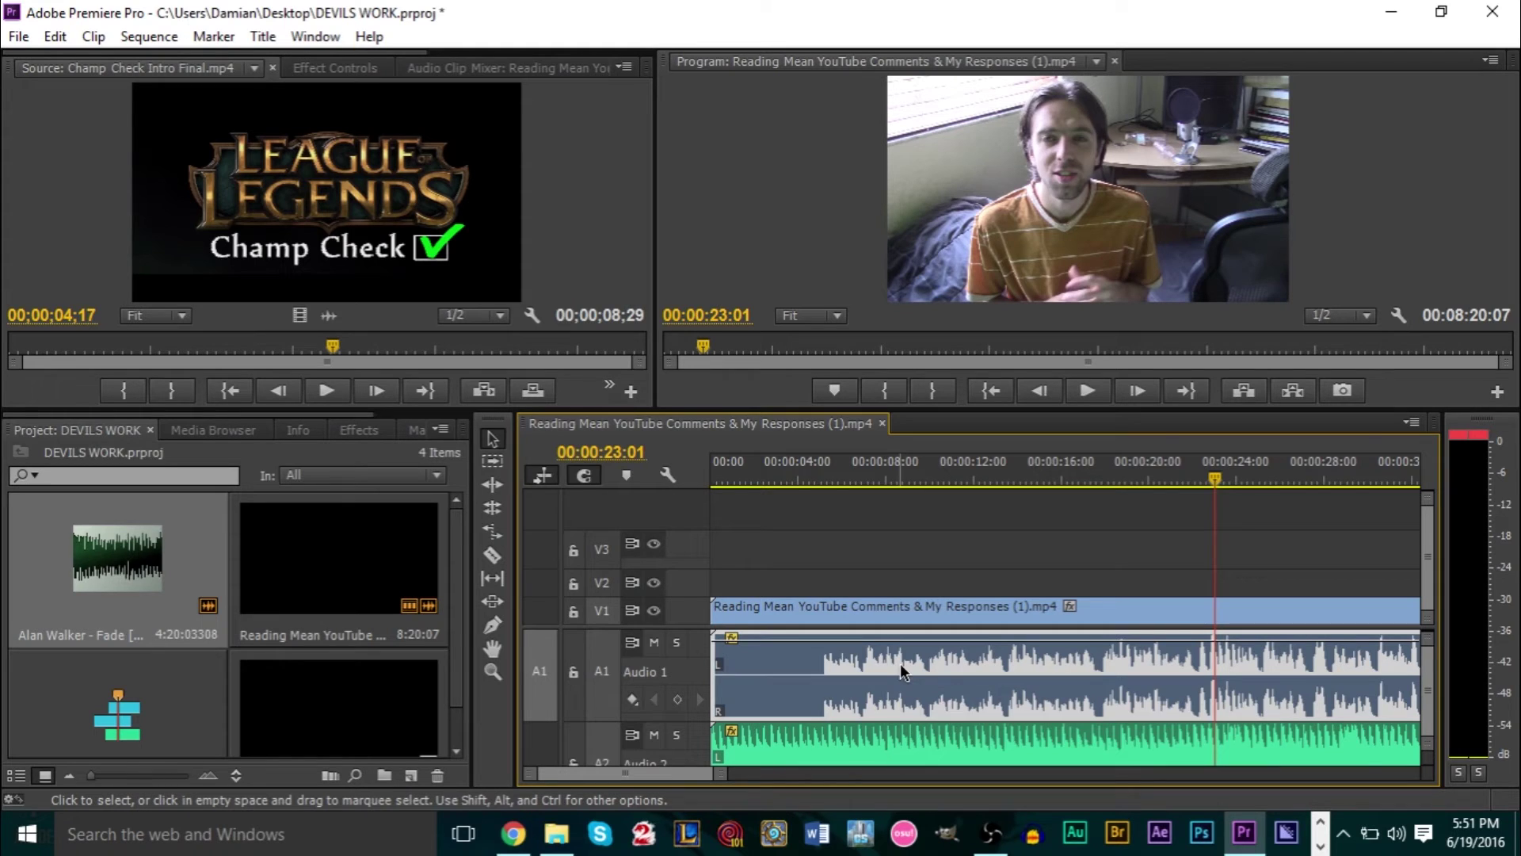
Step: Examine the Adjust Gain by option in the A1 voice clip's audio gain settings, keeping it at 0 dB
right_click(900, 663)
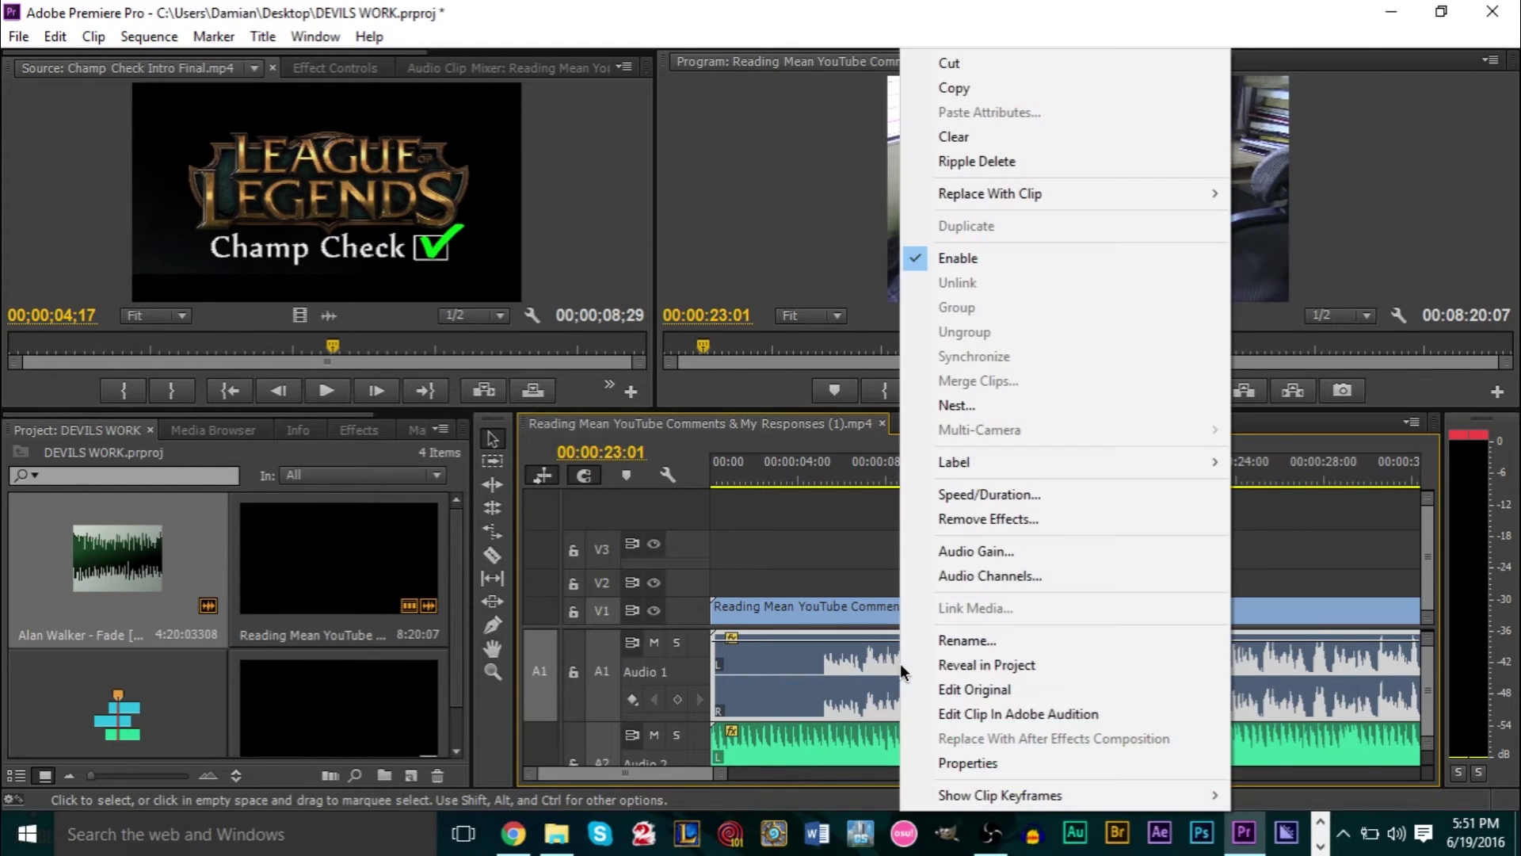
left_click(1039, 558)
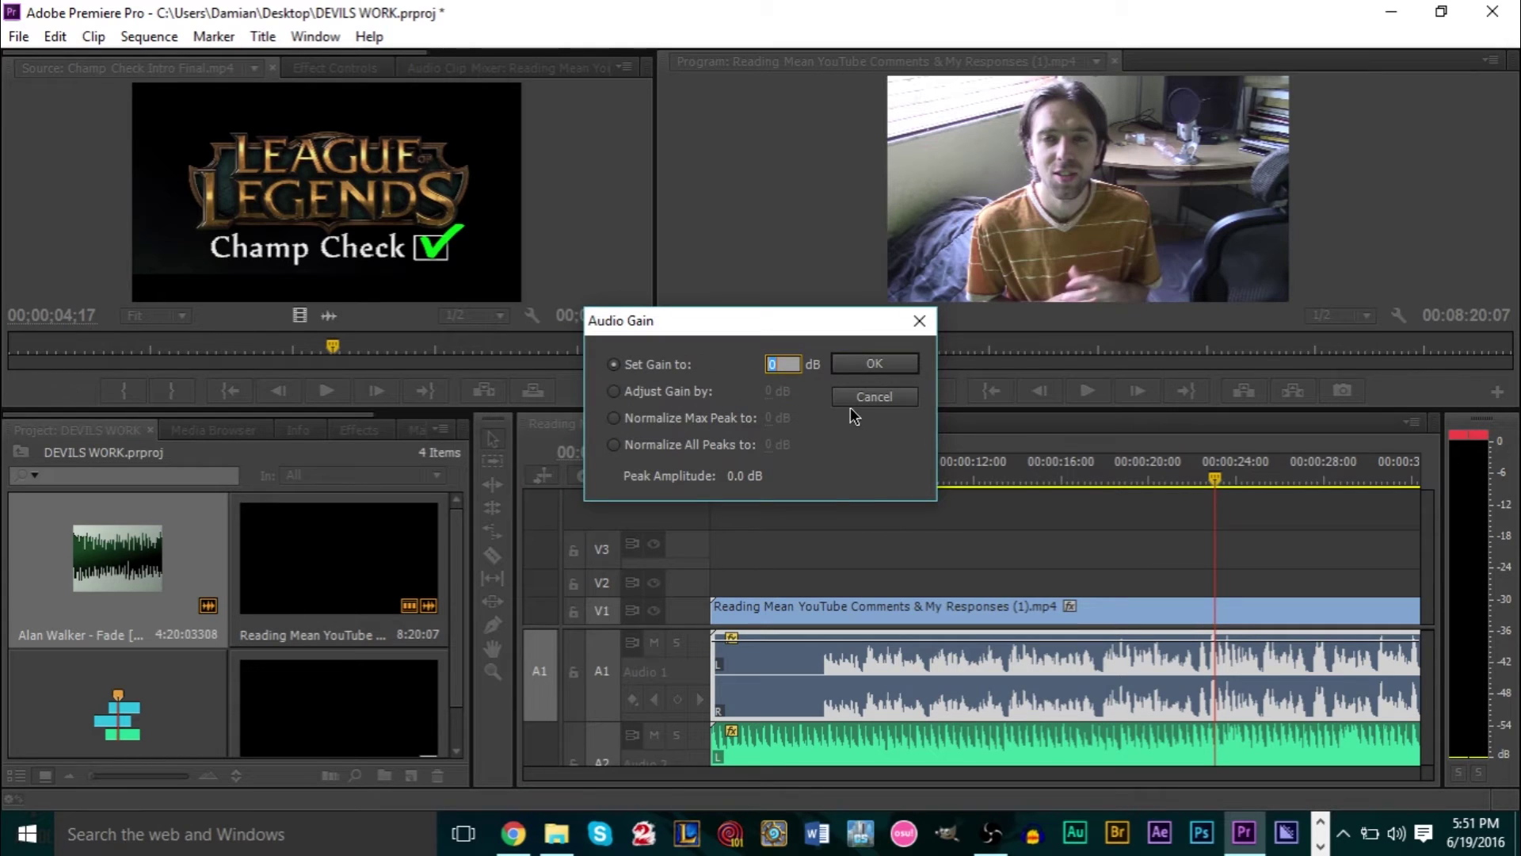
left_click(683, 392)
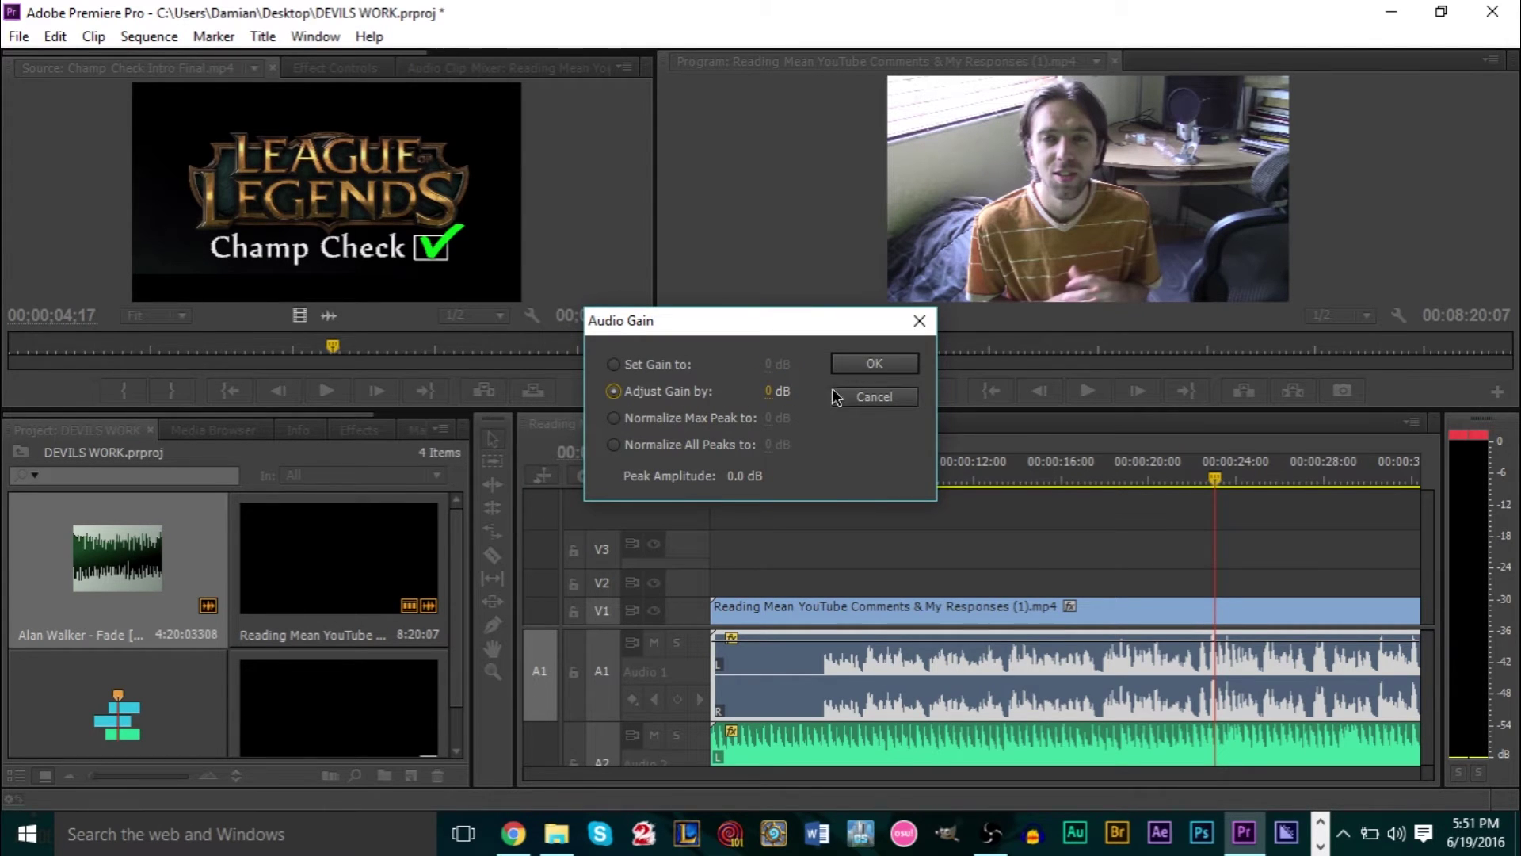
left_click(872, 364)
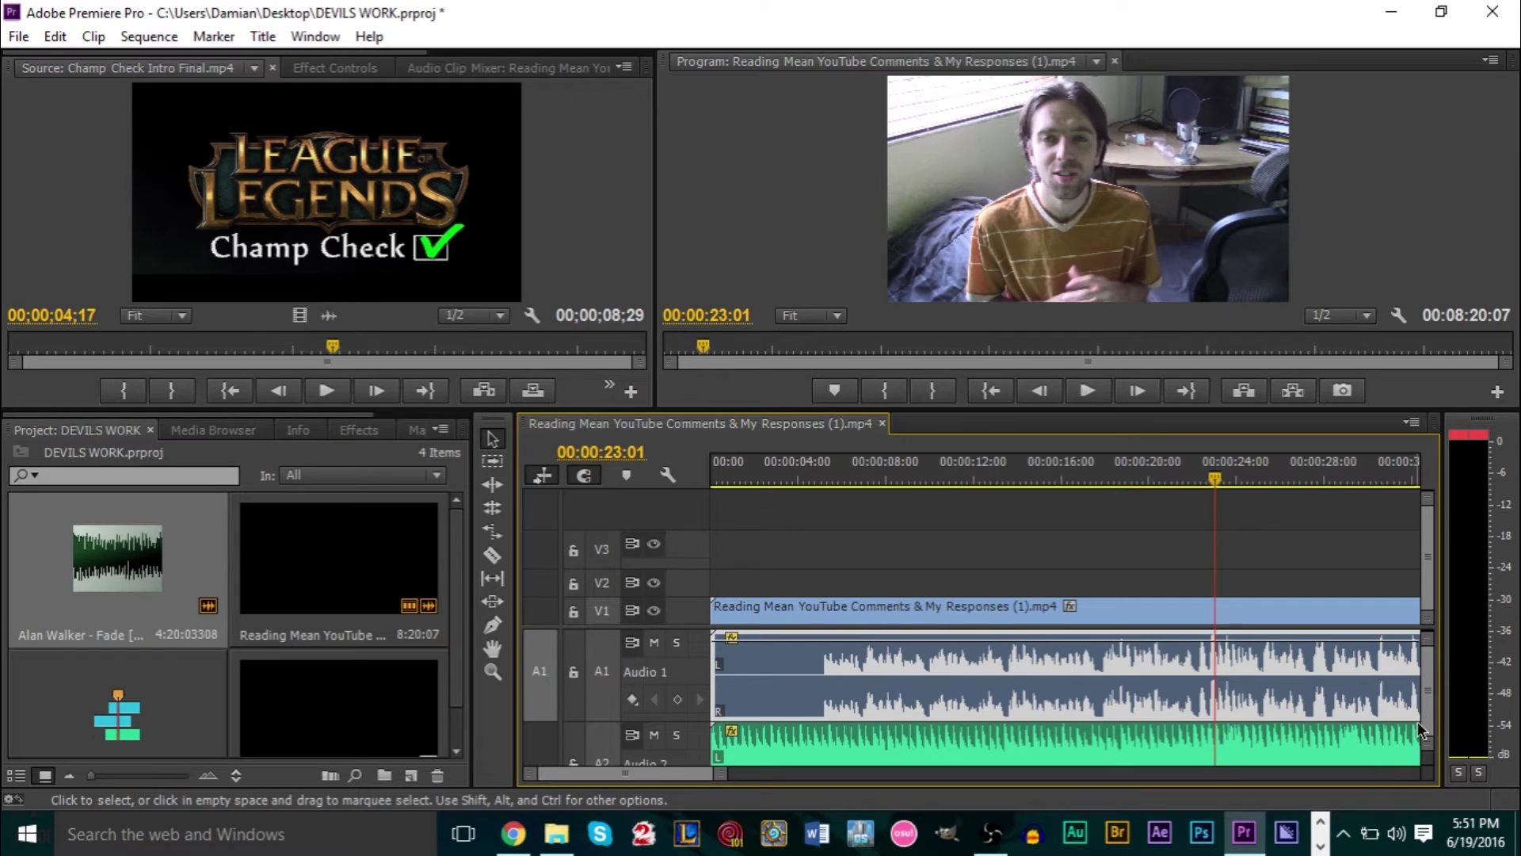
Step: Collapse the audio tracks in the timeline and bring up the Audio Clip Mixer and Audio Meters
left_click_drag(1424, 749, 1426, 788)
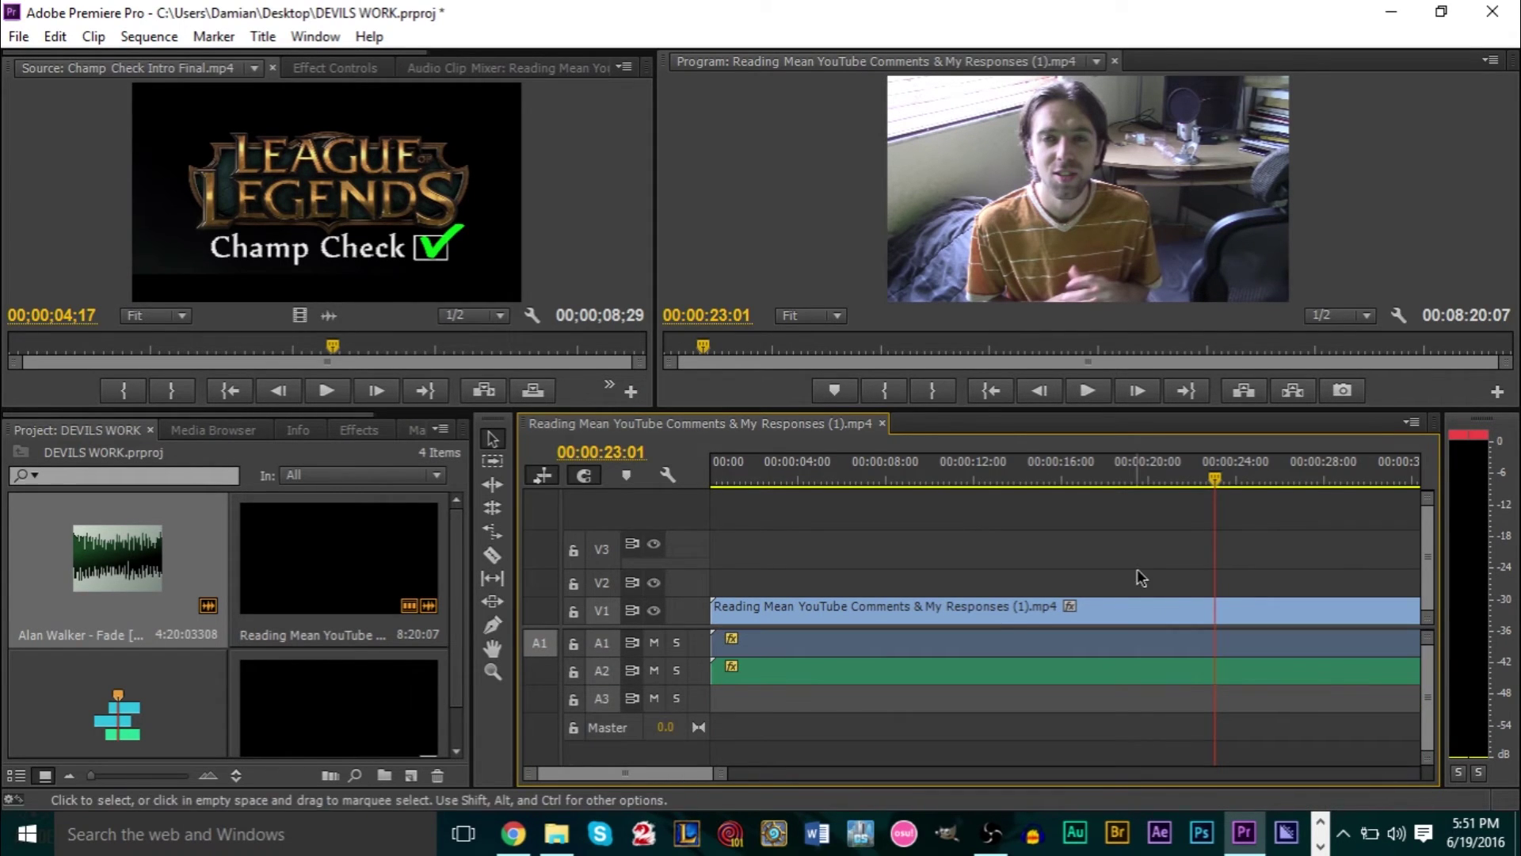
left_click(455, 69)
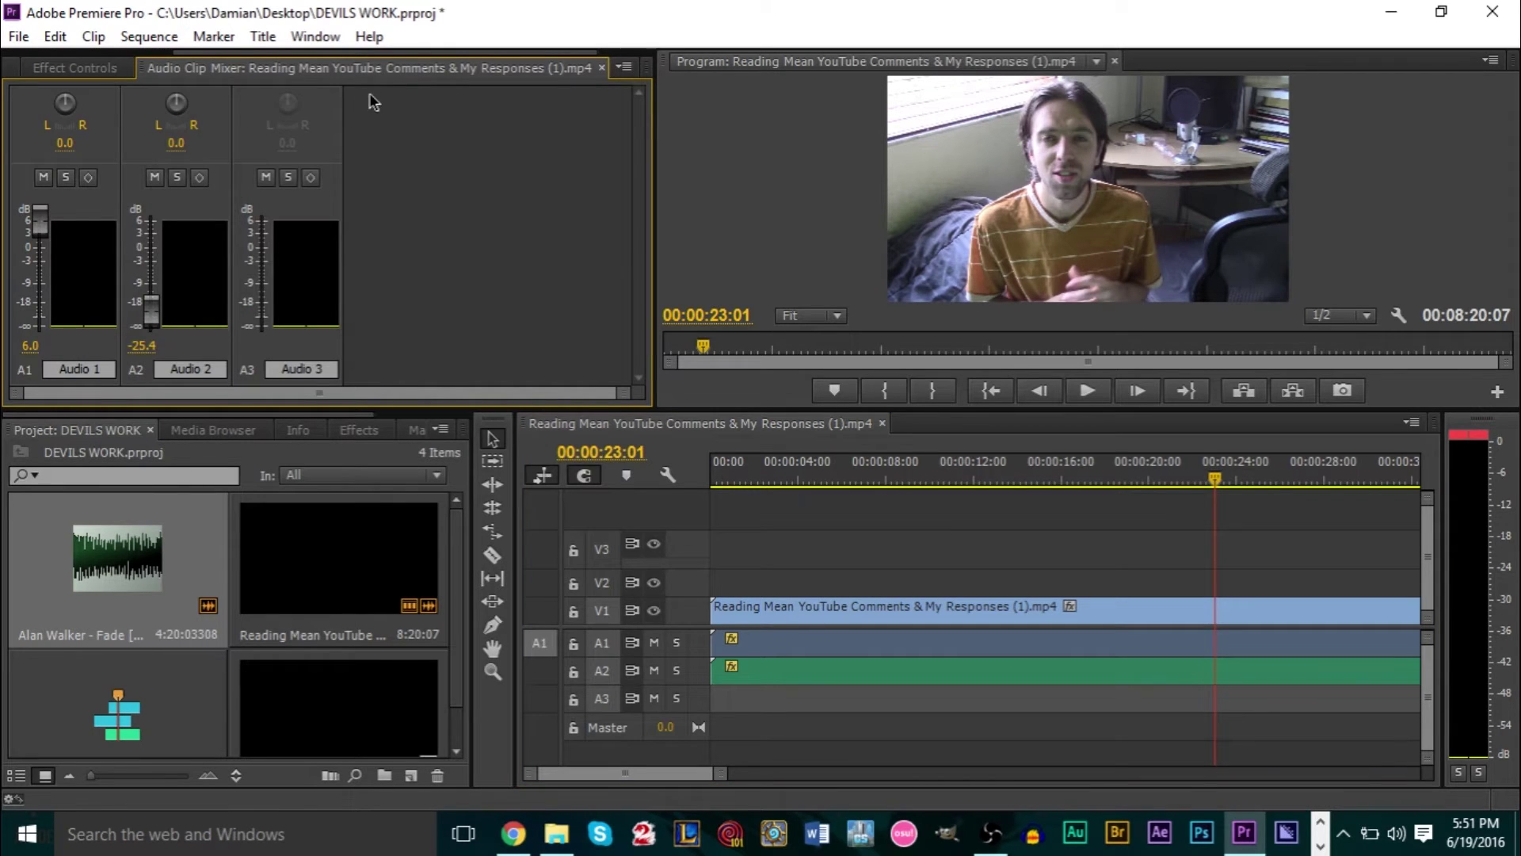
left_click(314, 37)
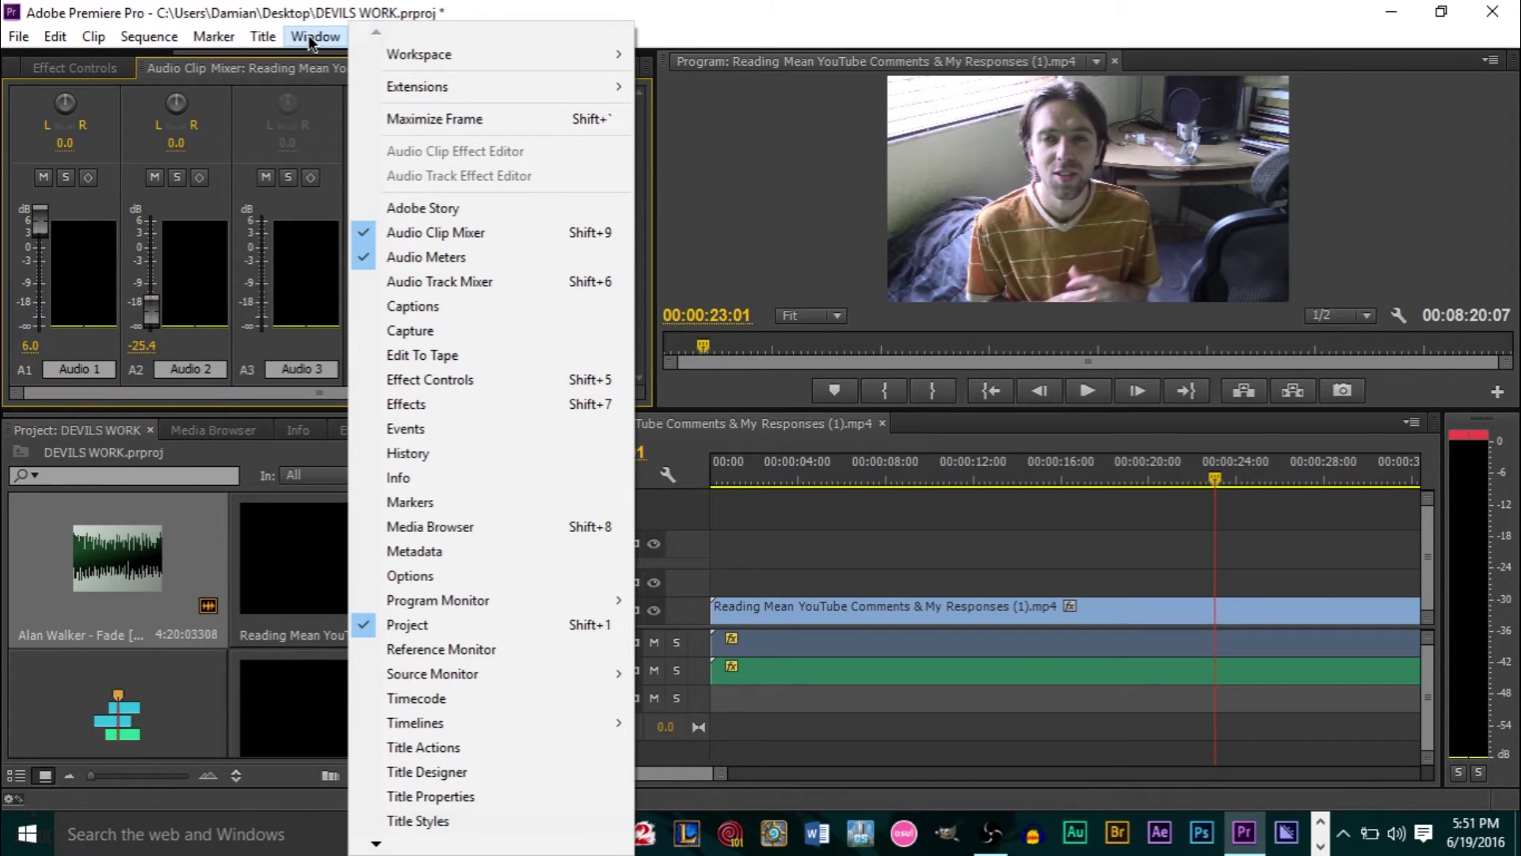
left_click(482, 254)
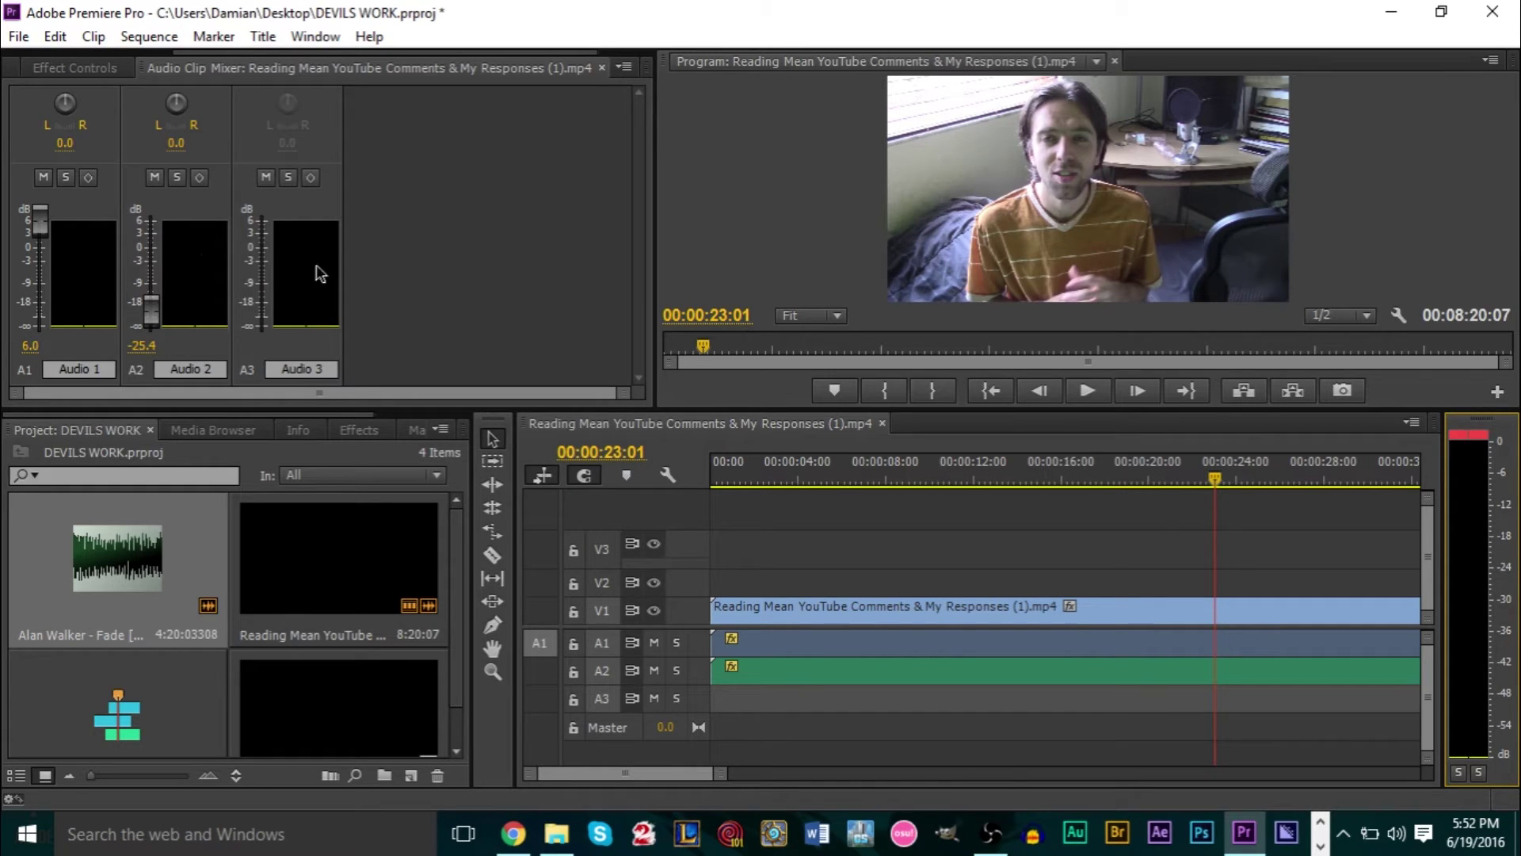
Step: Enlarge the Audio Clip Mixer in both width and height so its faders have more room
left_click(607, 274)
left_click_drag(656, 290, 1092, 301)
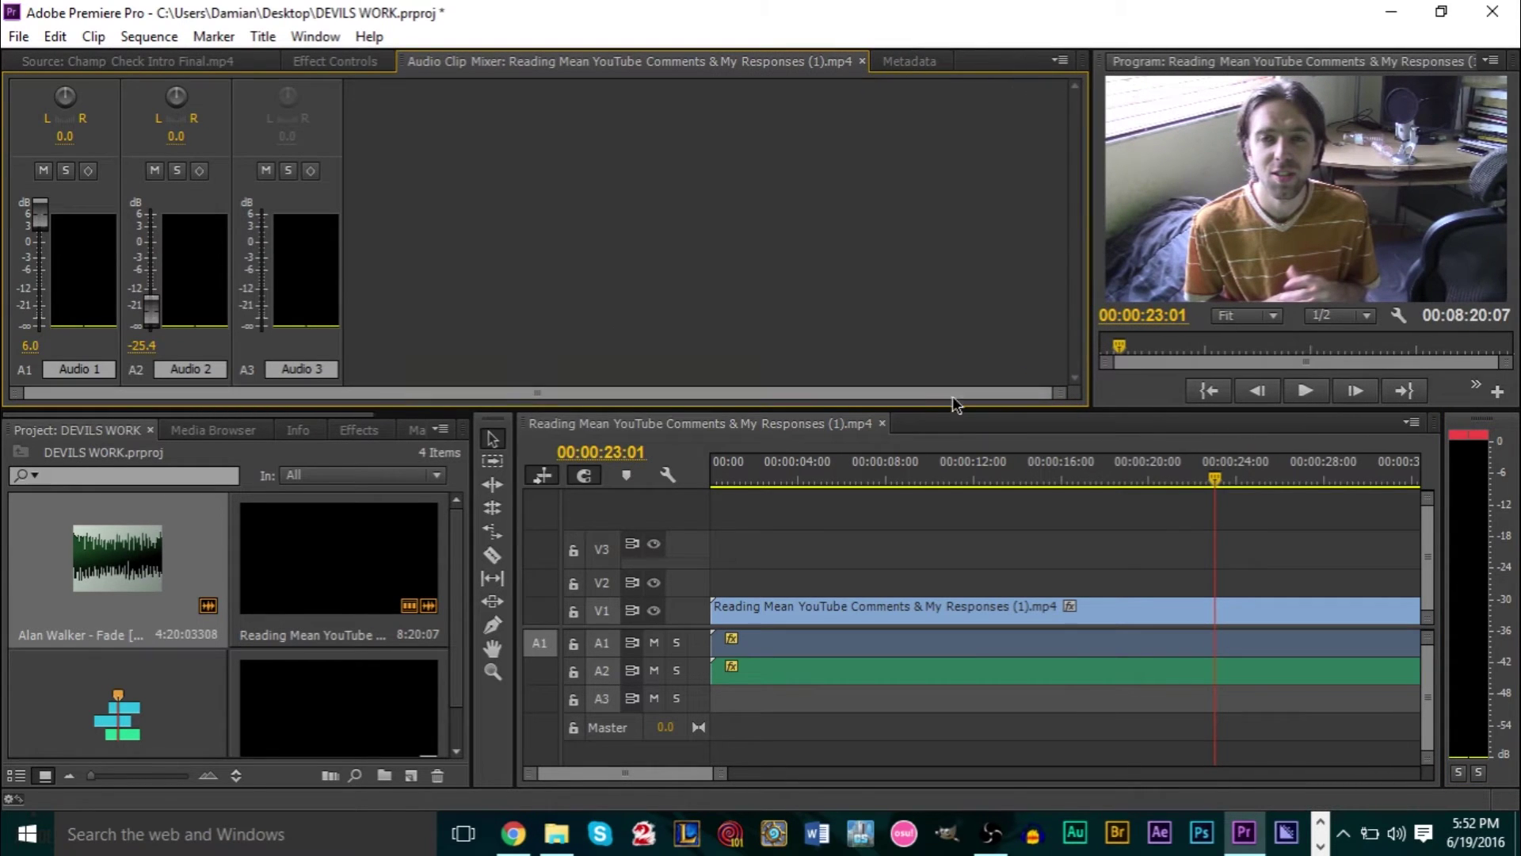
left_click_drag(892, 408, 864, 565)
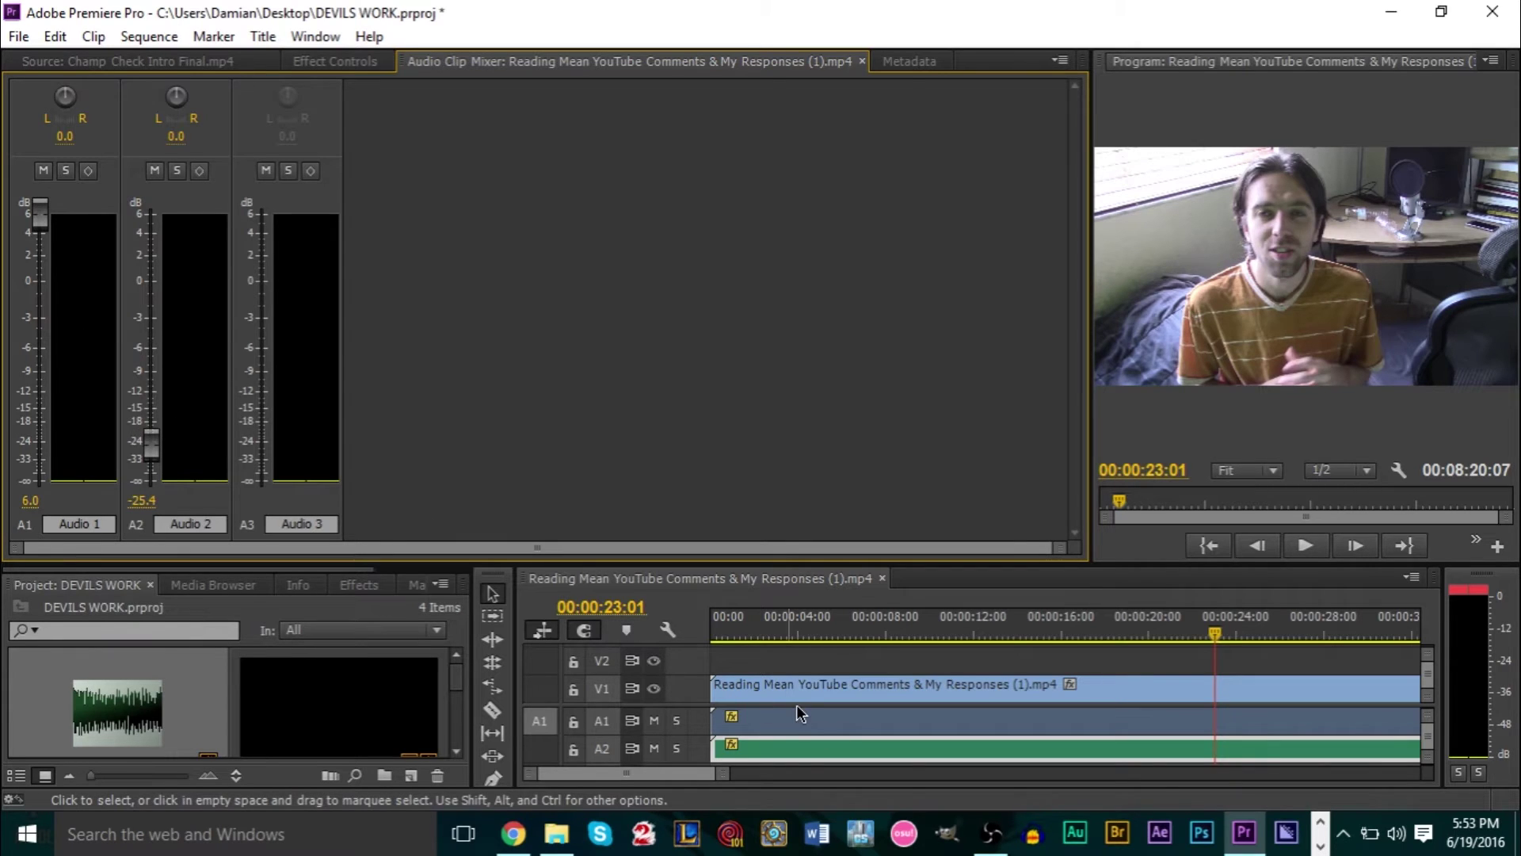
Step: Select the voice clip on A1 and the music clip on A2 in turn to relate them to the mixer channels
left_click(817, 692)
left_click(818, 715)
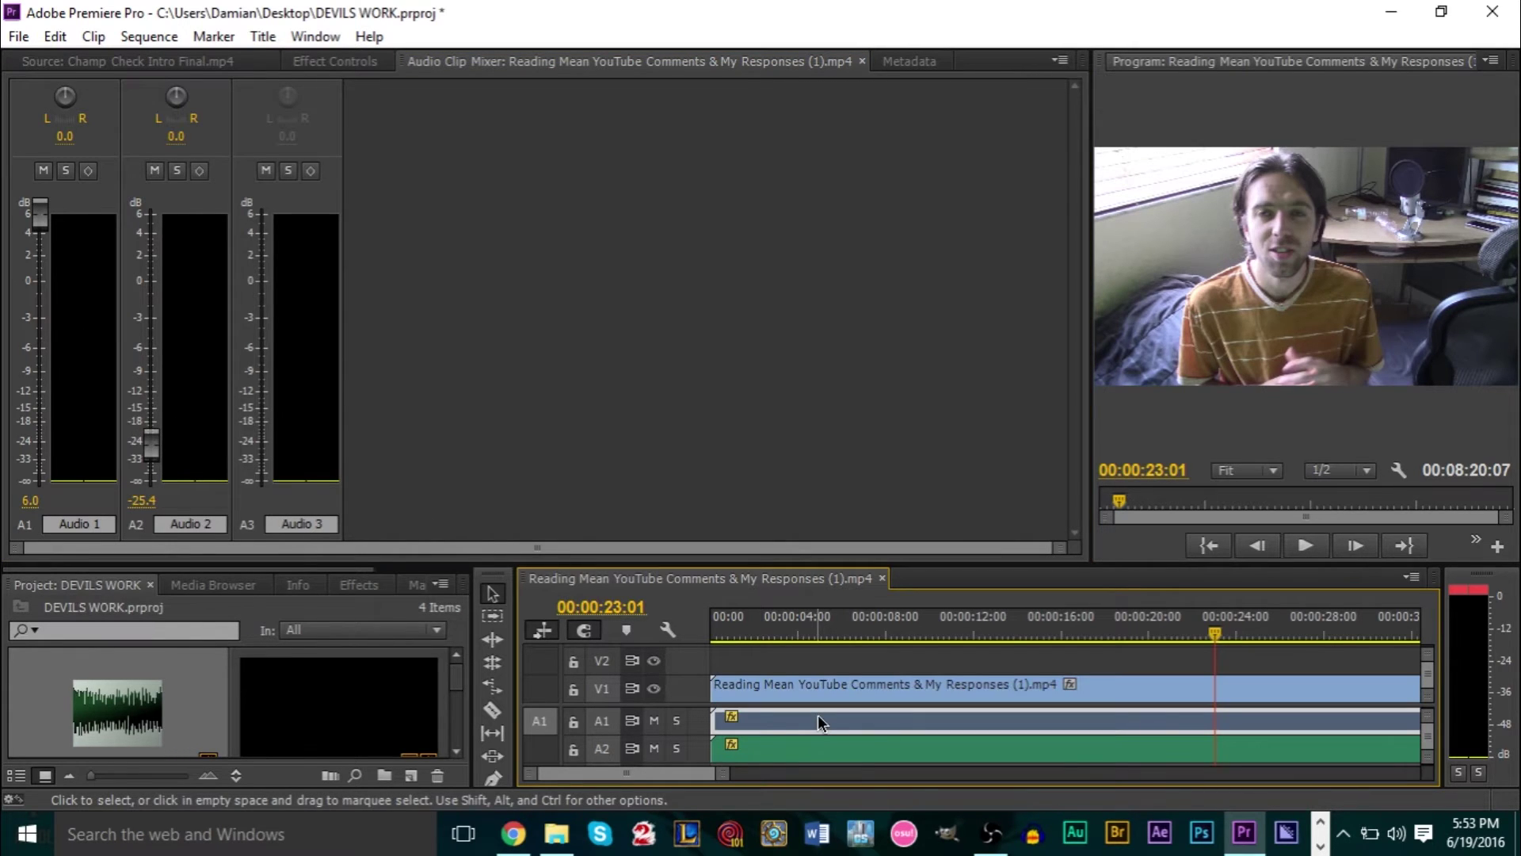
left_click(802, 754)
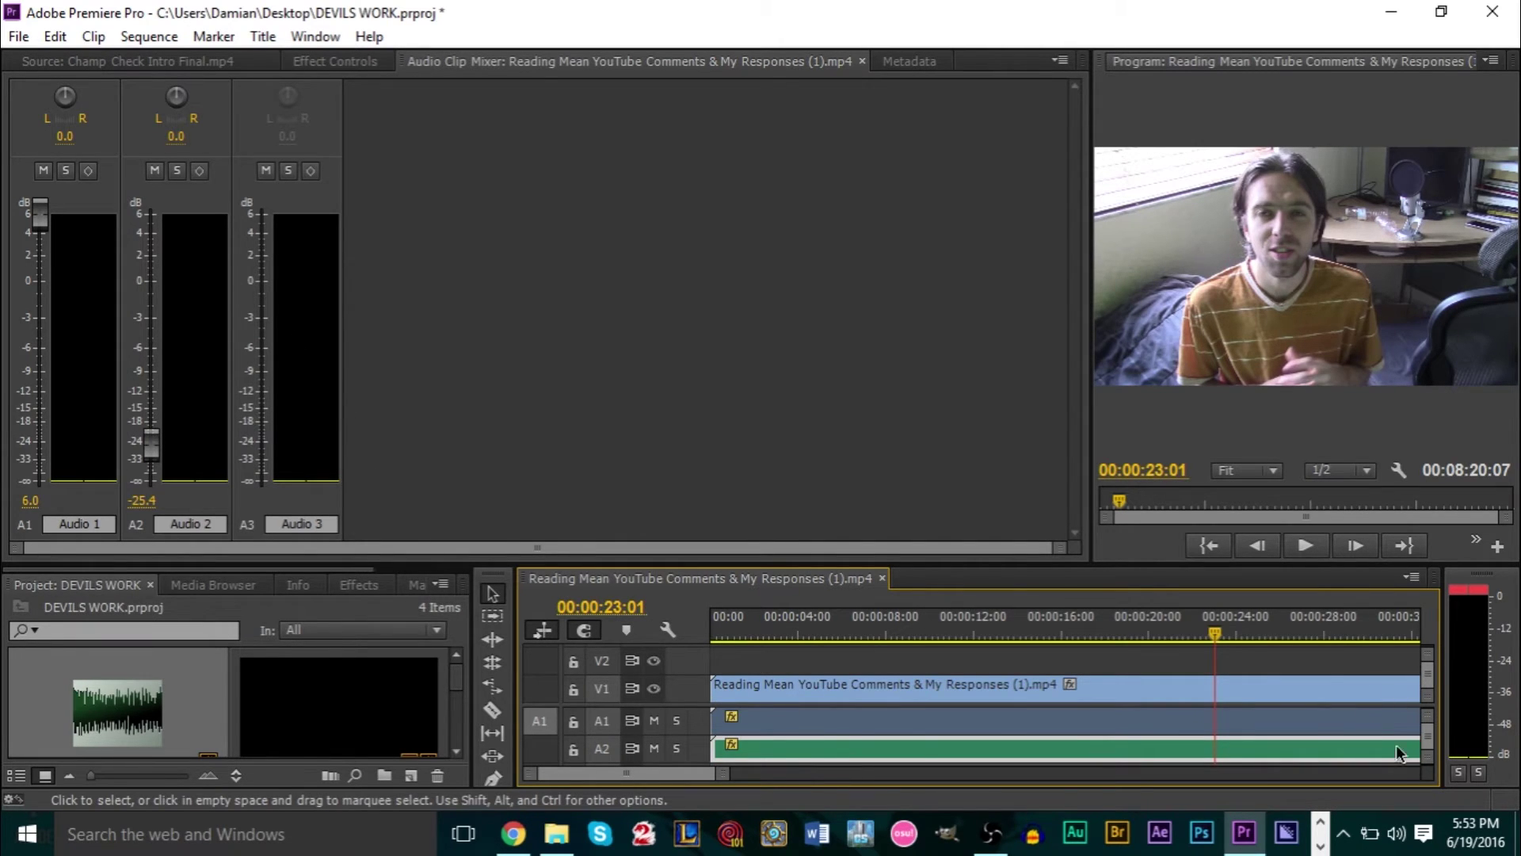
scroll(1429, 746, "down", 2)
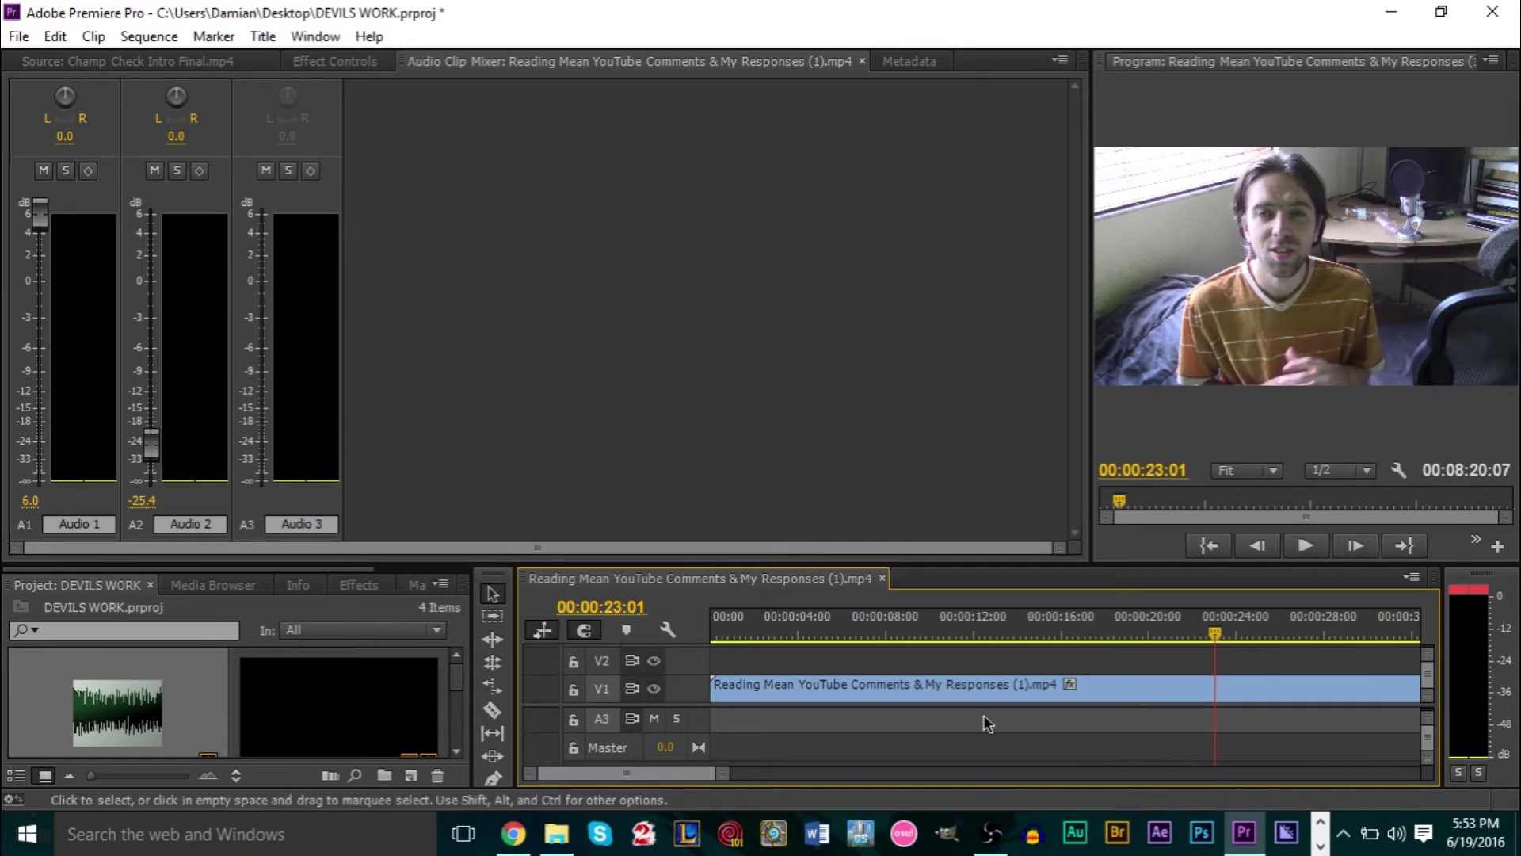
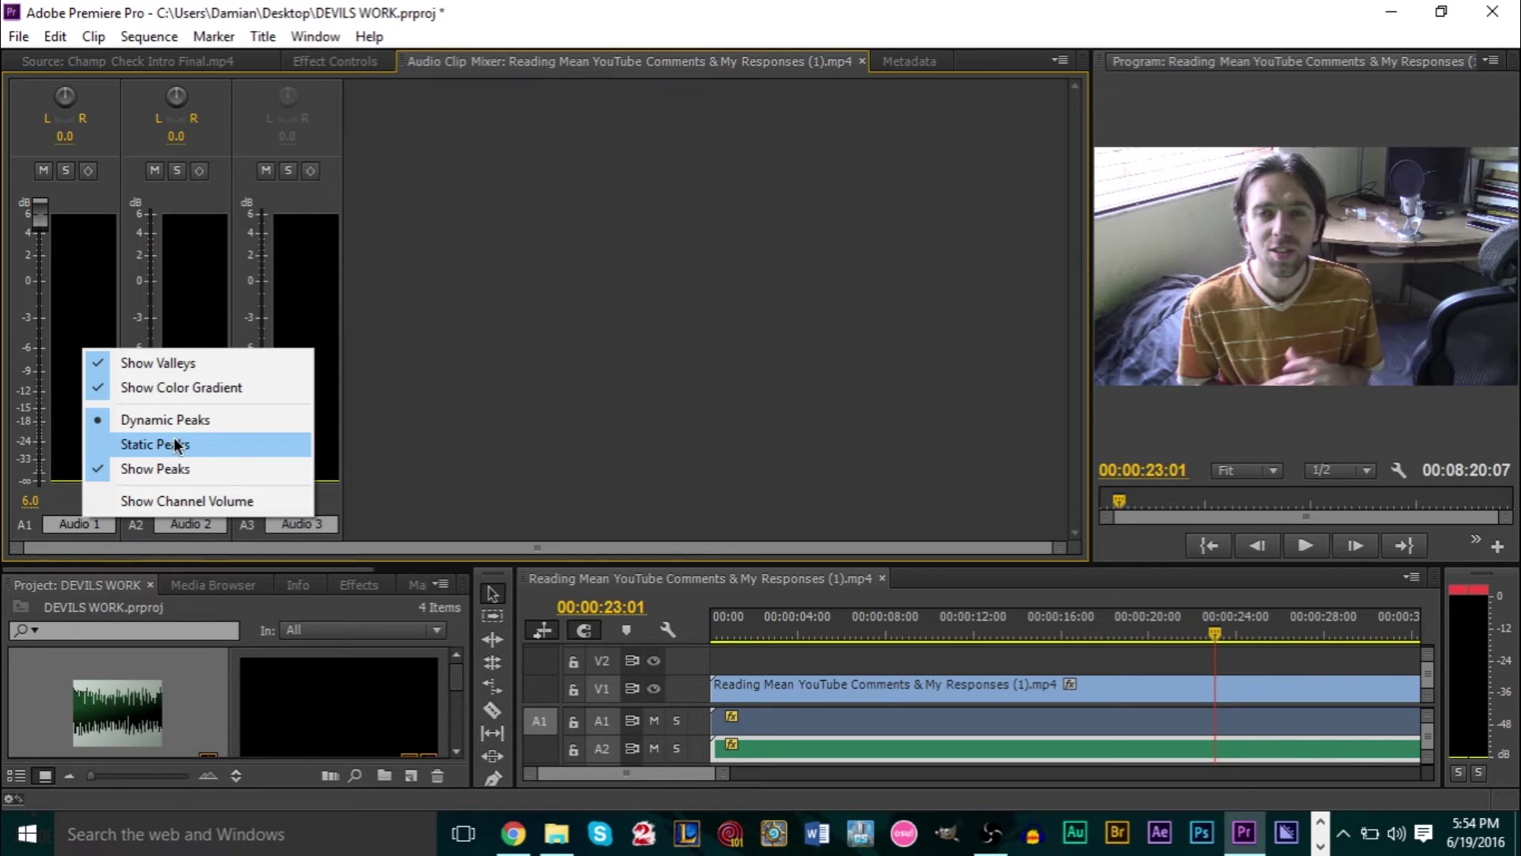
Step: Switch the mixer meters to Static Peaks and play the sequence from about 5 seconds to examine the voice and music peaks
left_click(178, 444)
left_click(822, 635)
key("space")
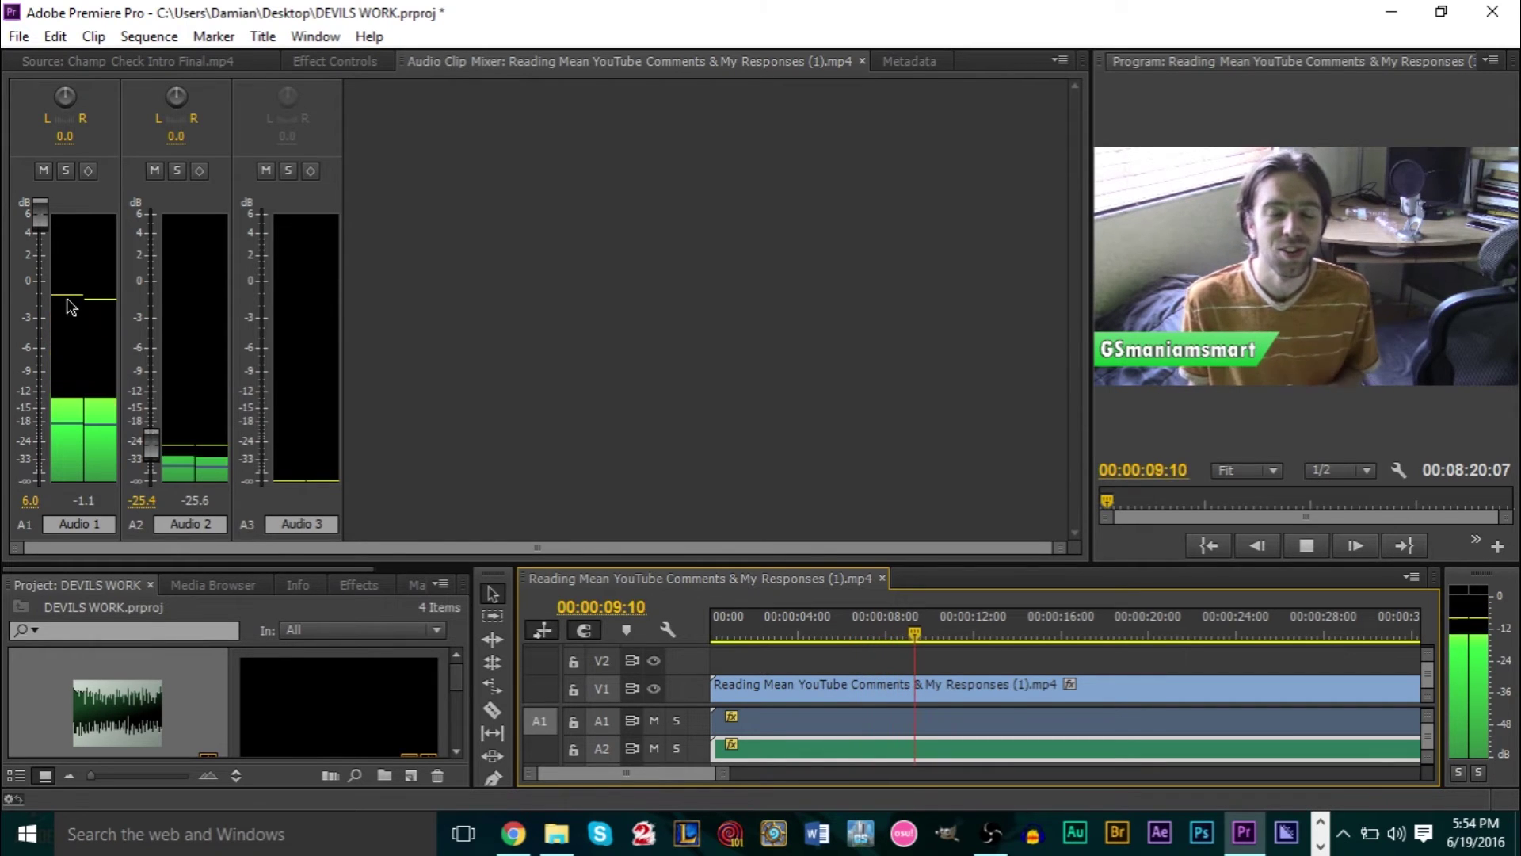
key("space")
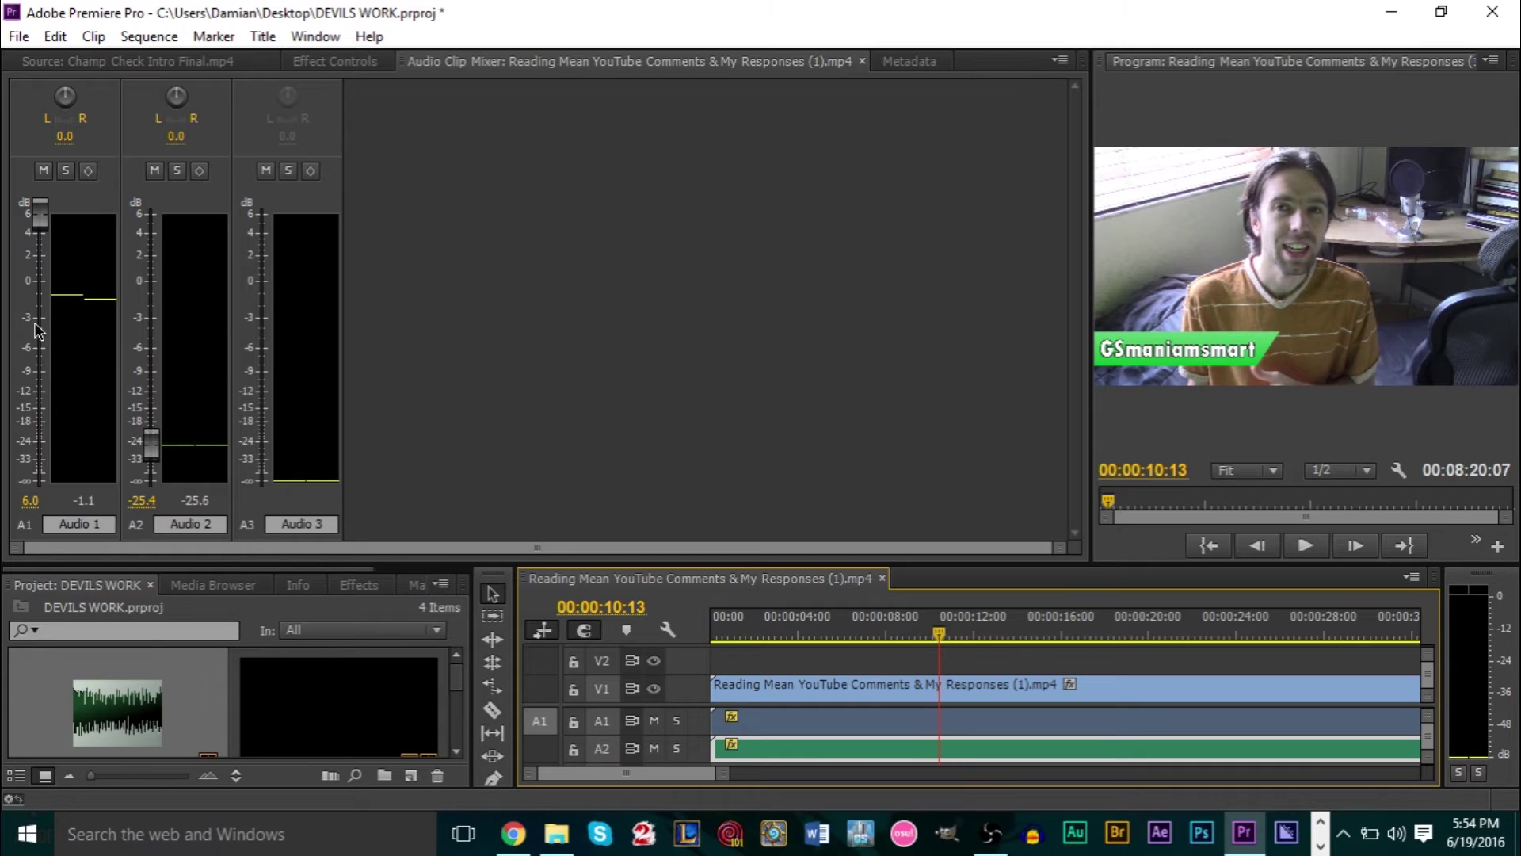
key("space")
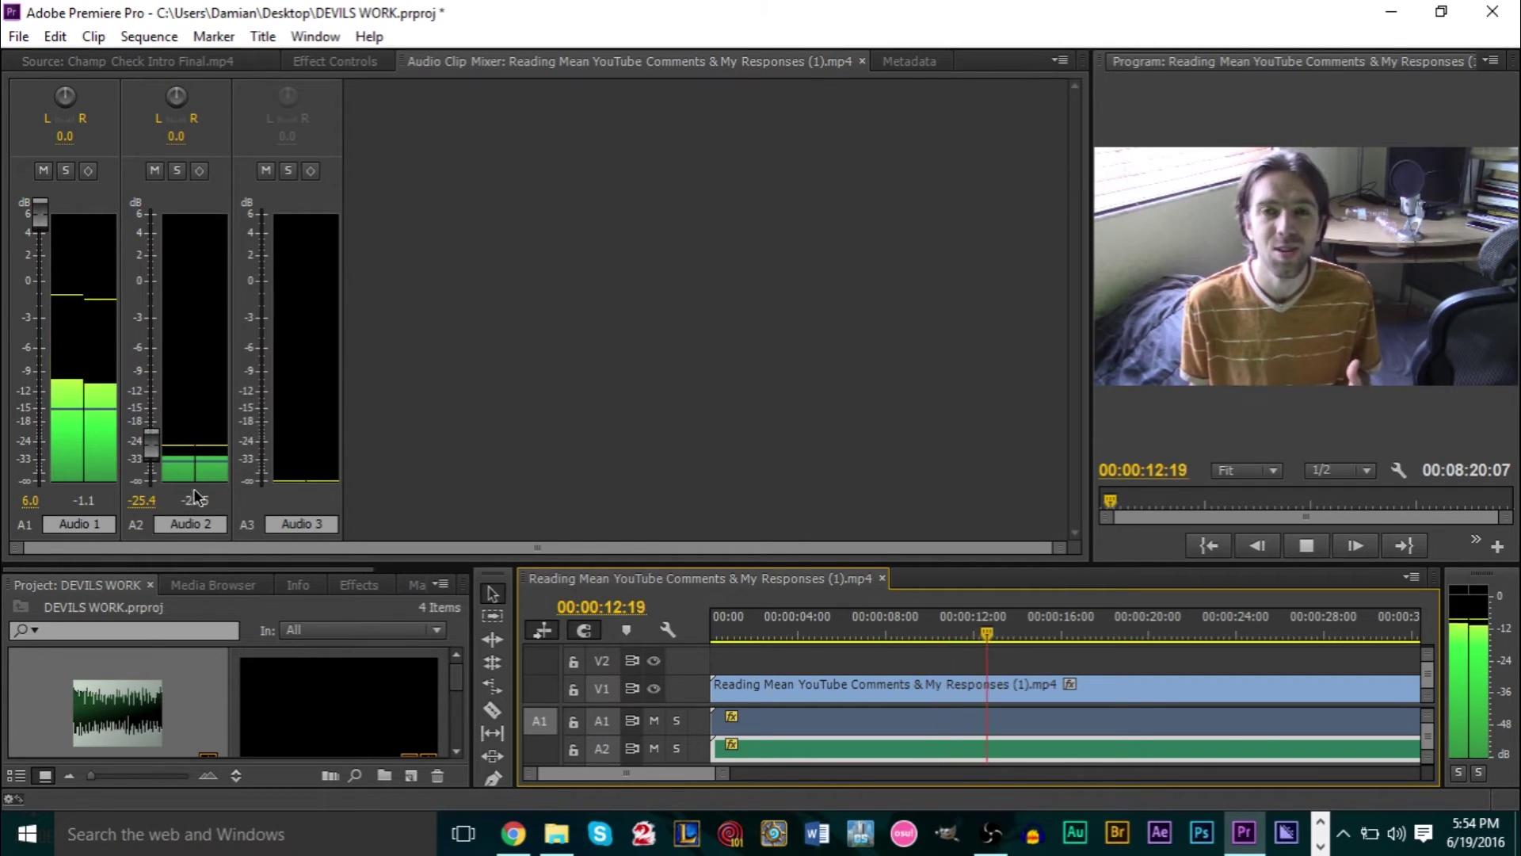
key("space")
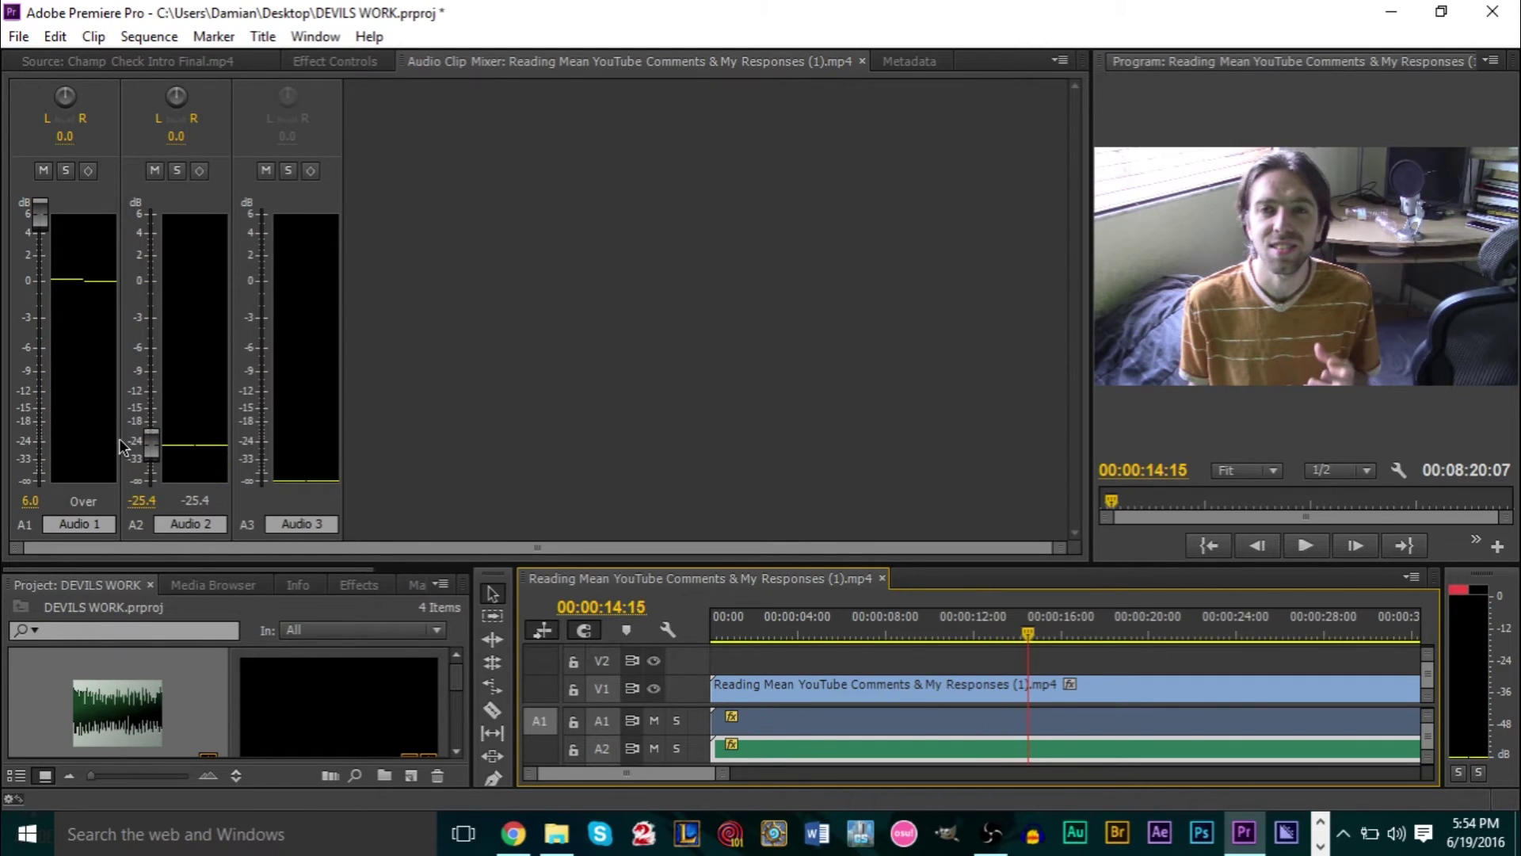
key("space")
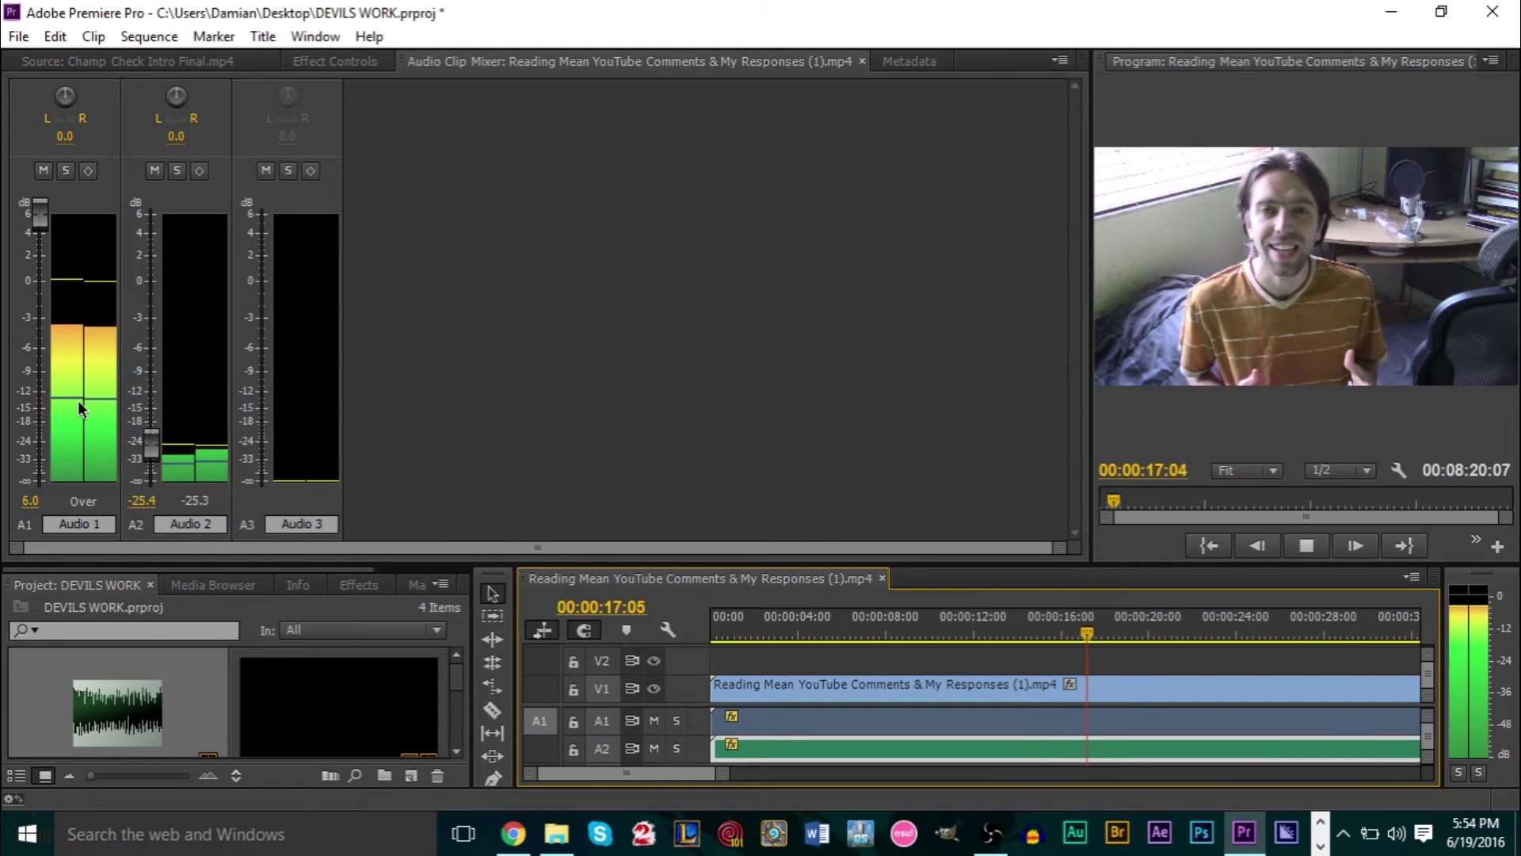
key("space")
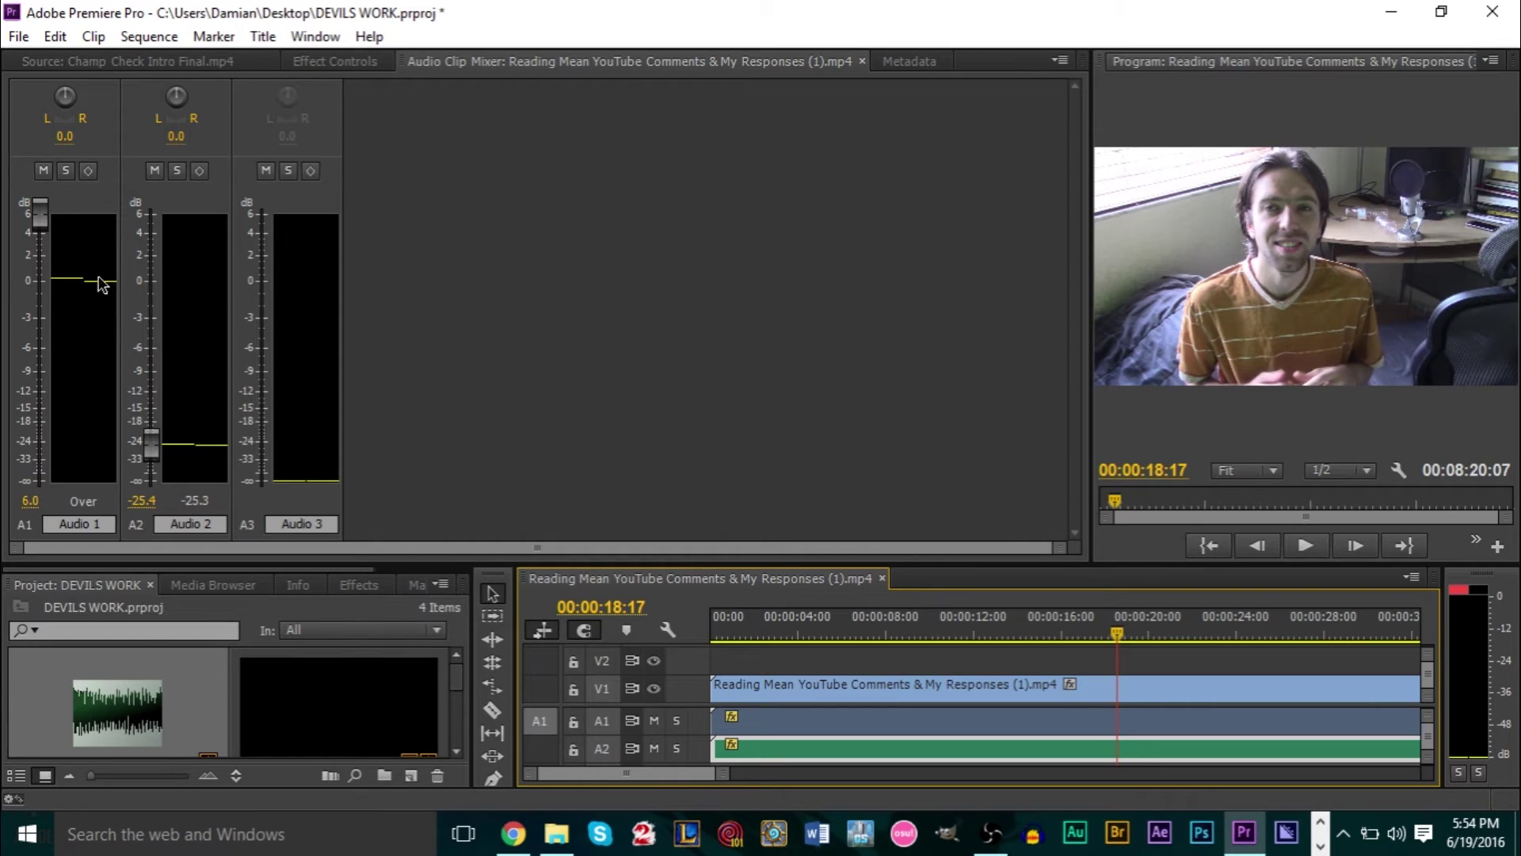
Step: Switch the mixer meters back to Dynamic Peaks and continue playing the sequence to compare the voice and music levels
right_click(134, 442)
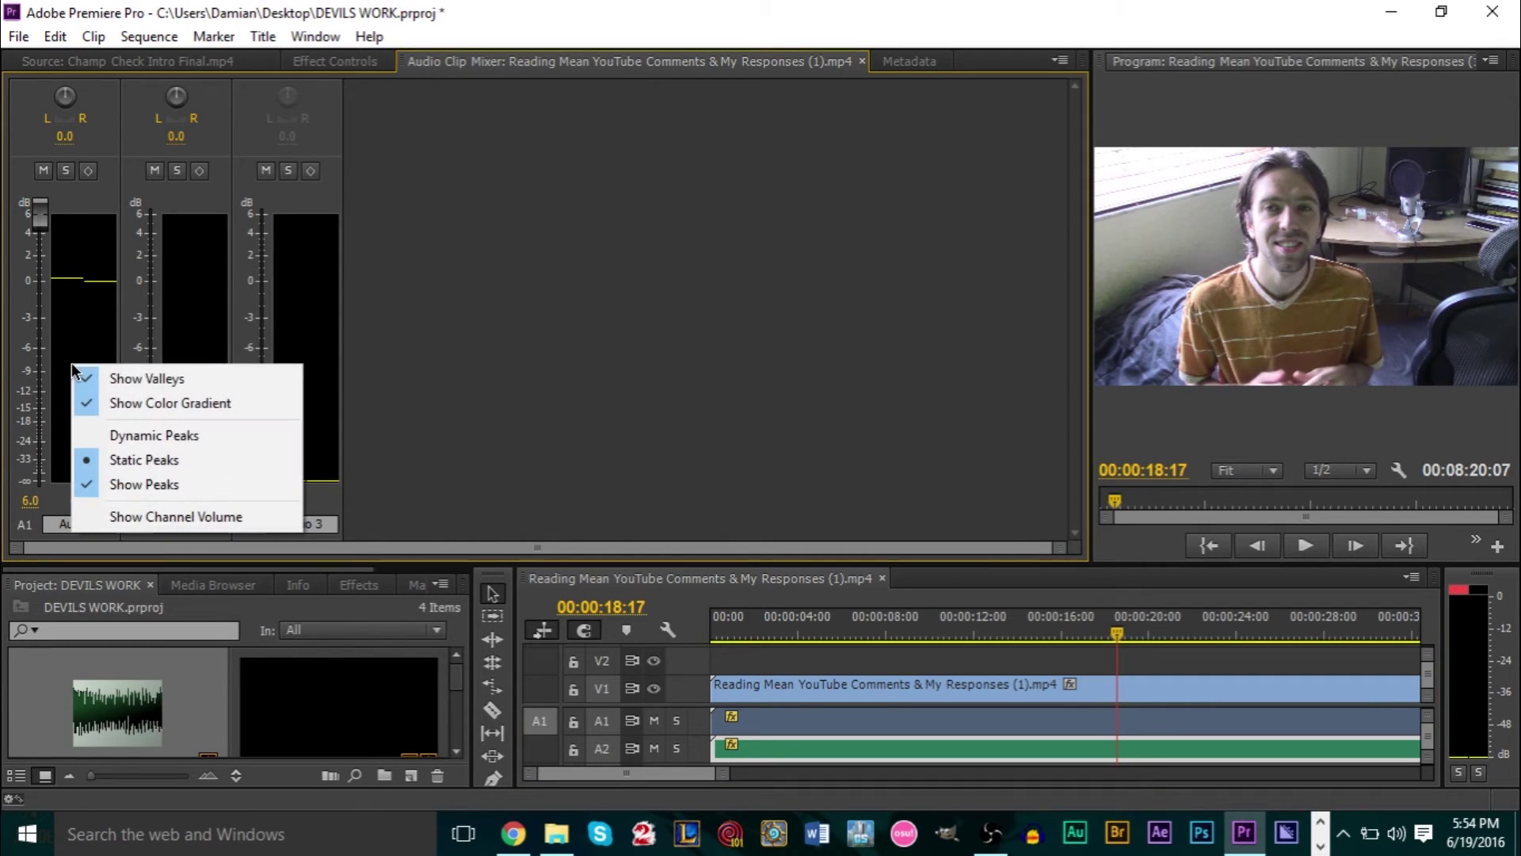
left_click(149, 439)
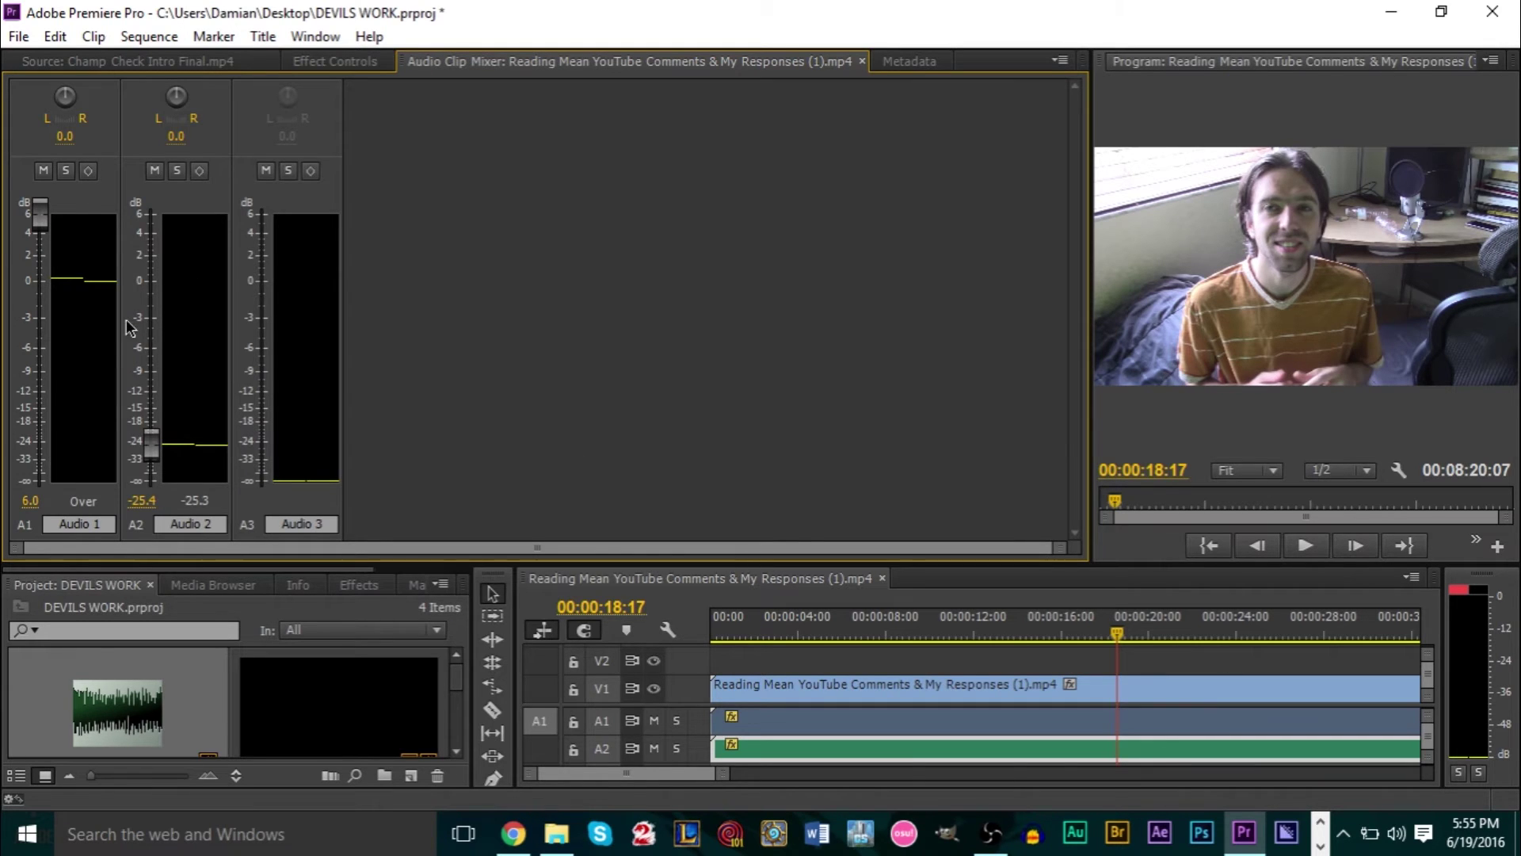
key("space")
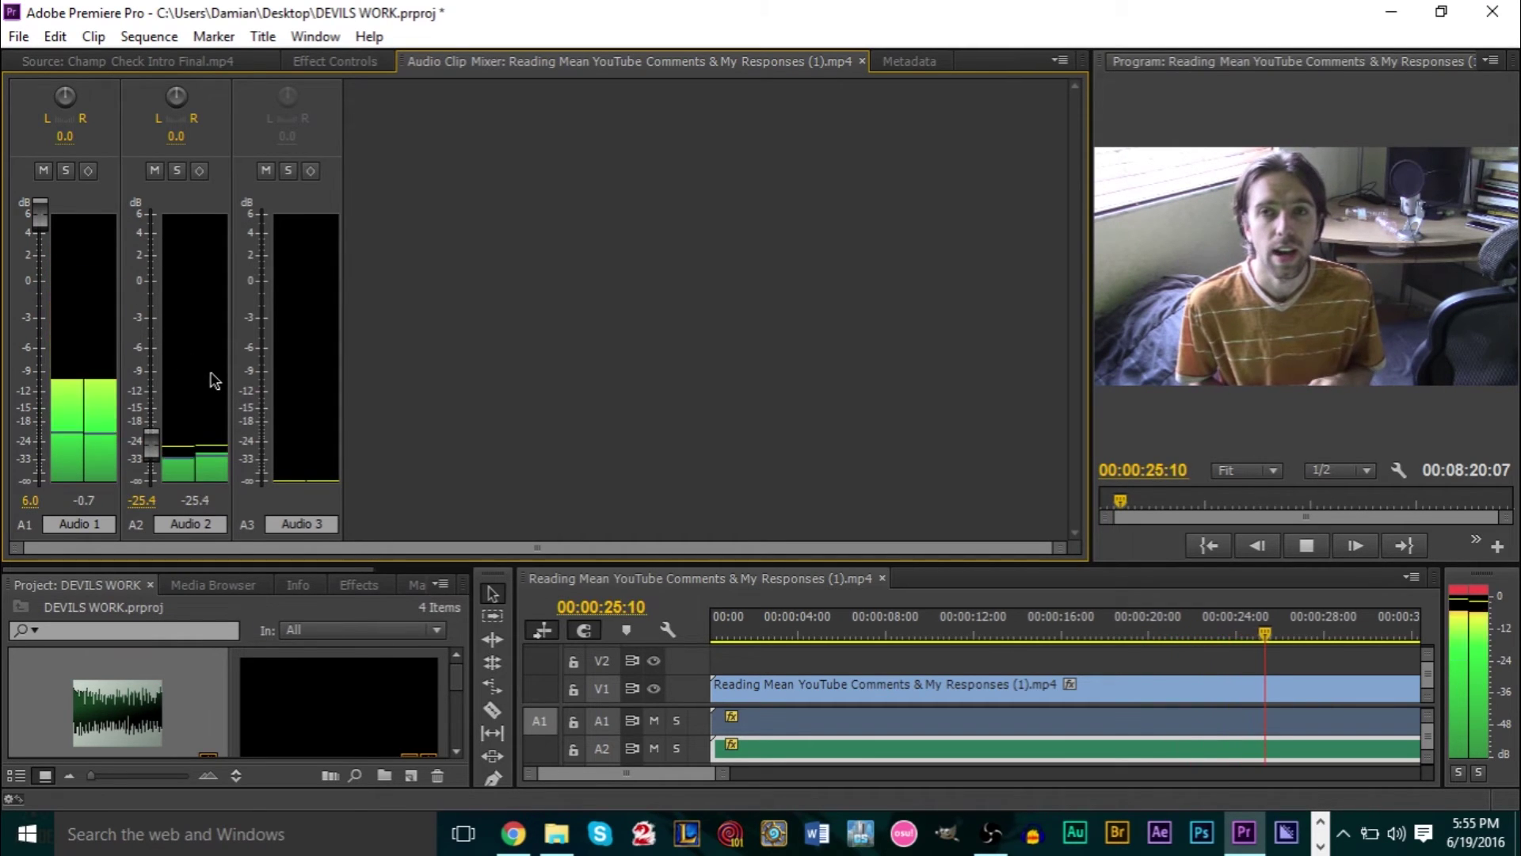
key("space")
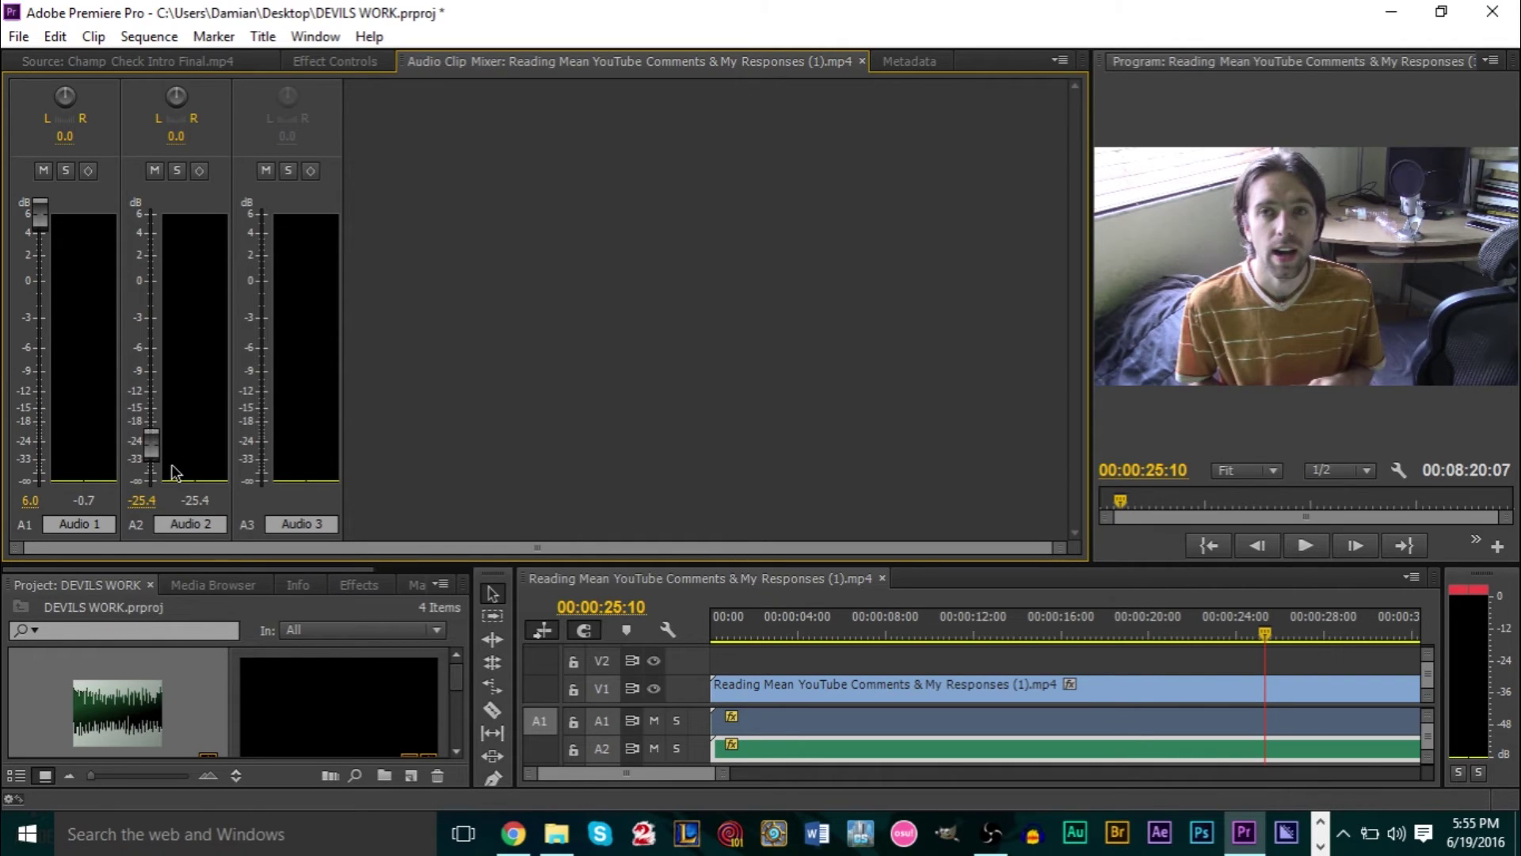
key("space")
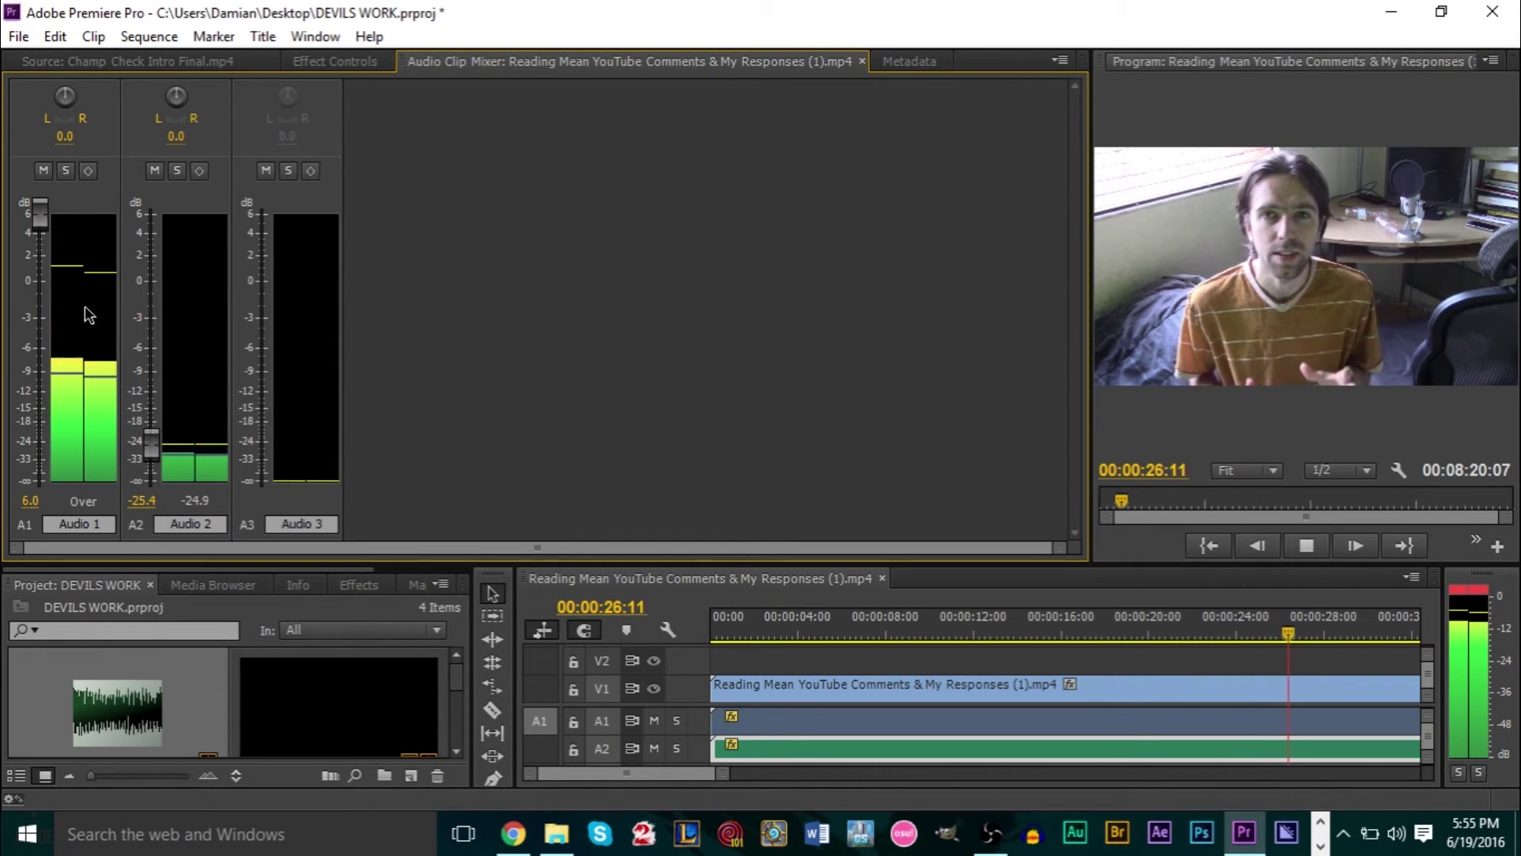
key("space")
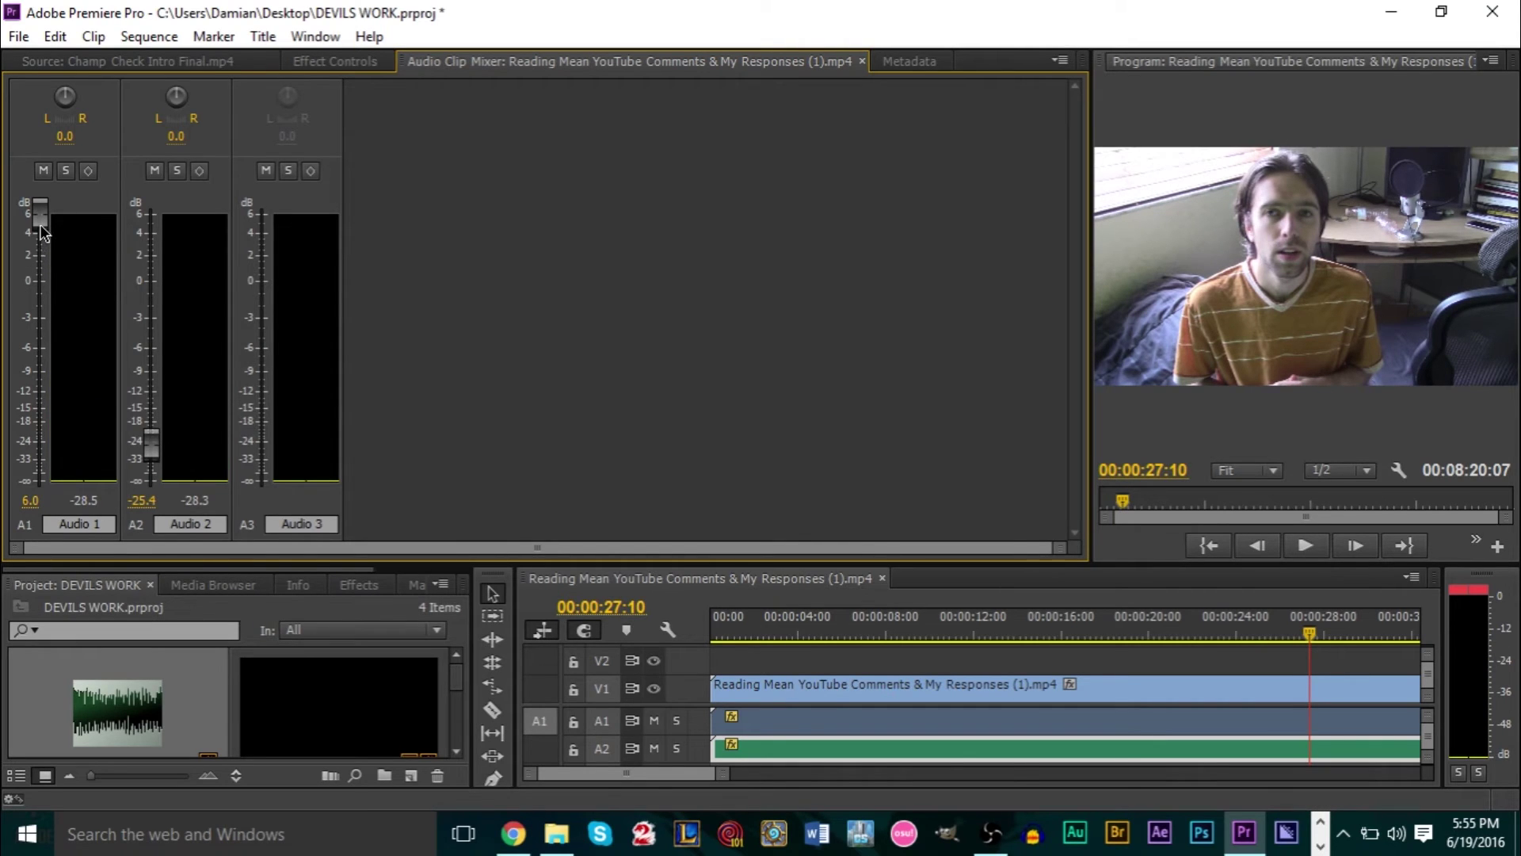
Step: Lower the A1 voice fader to -2.2 dB, play the sequence, and raise the fader to 1.7 dB during playback
left_click_drag(35, 260, 38, 313)
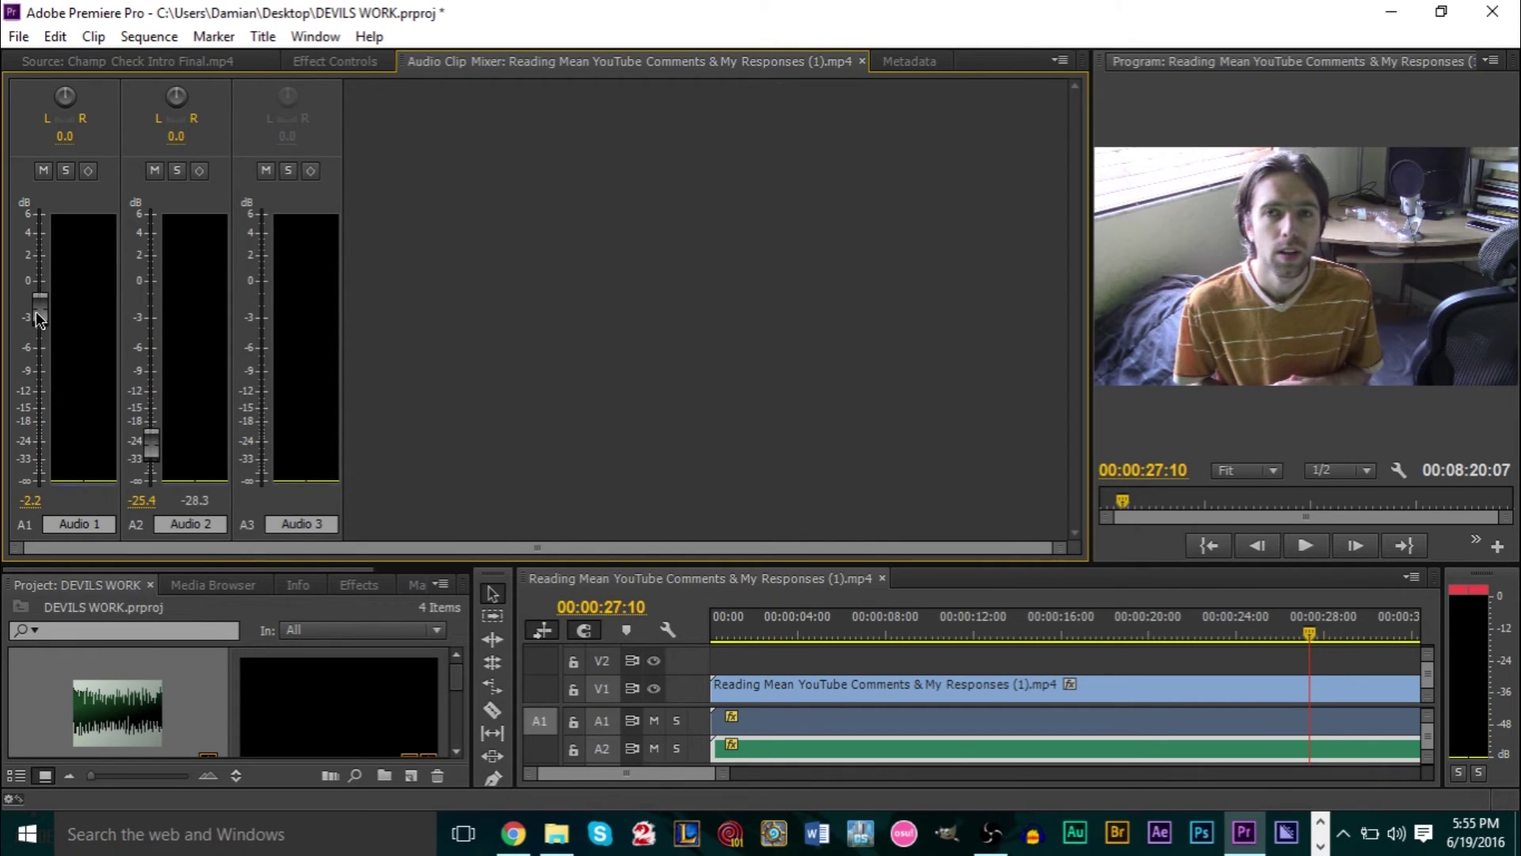
key("space")
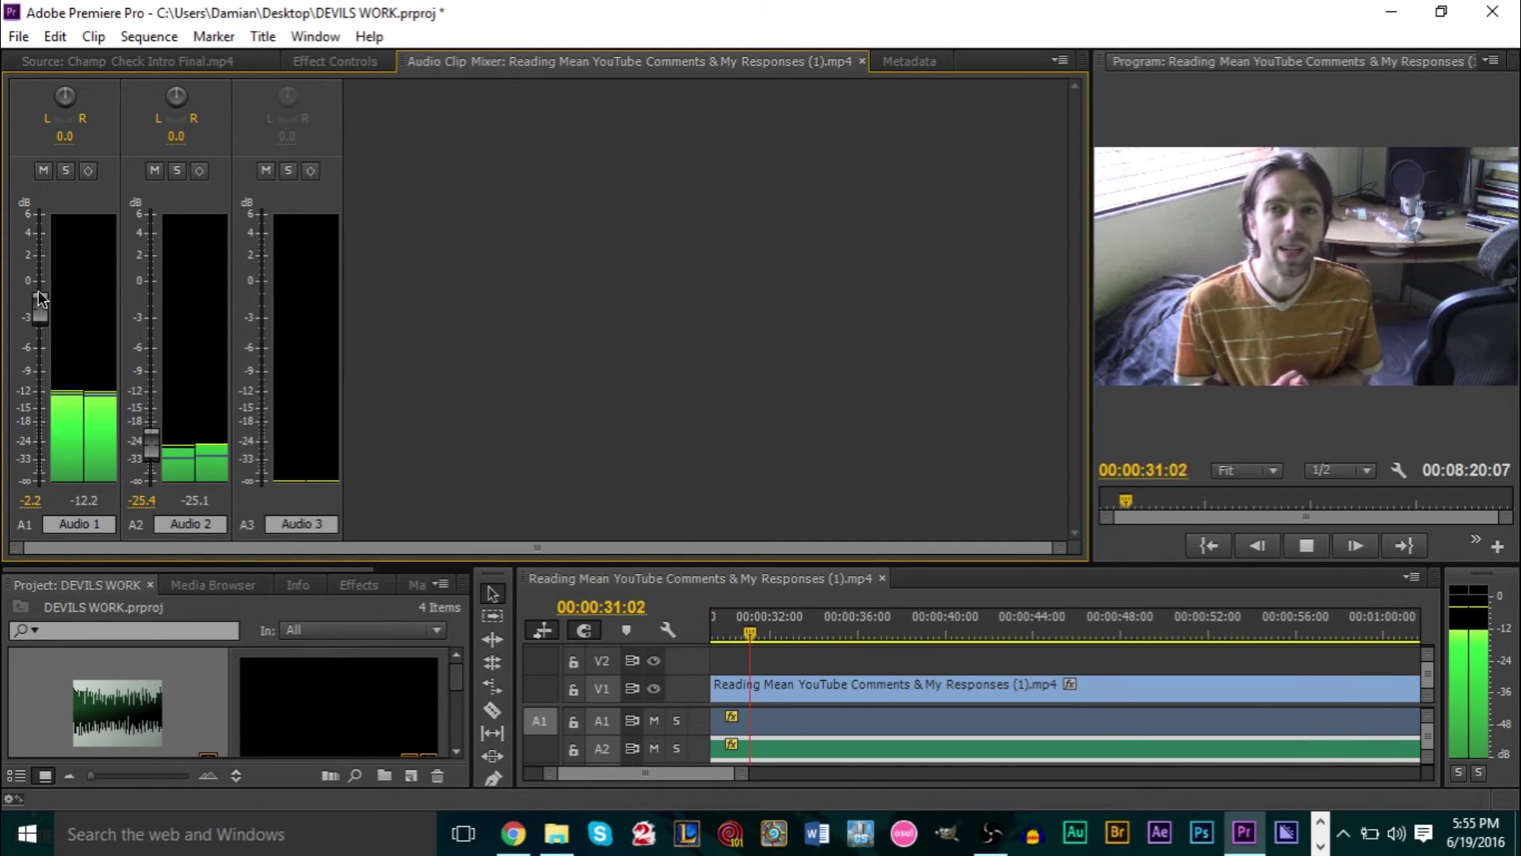
left_click_drag(33, 316, 35, 255)
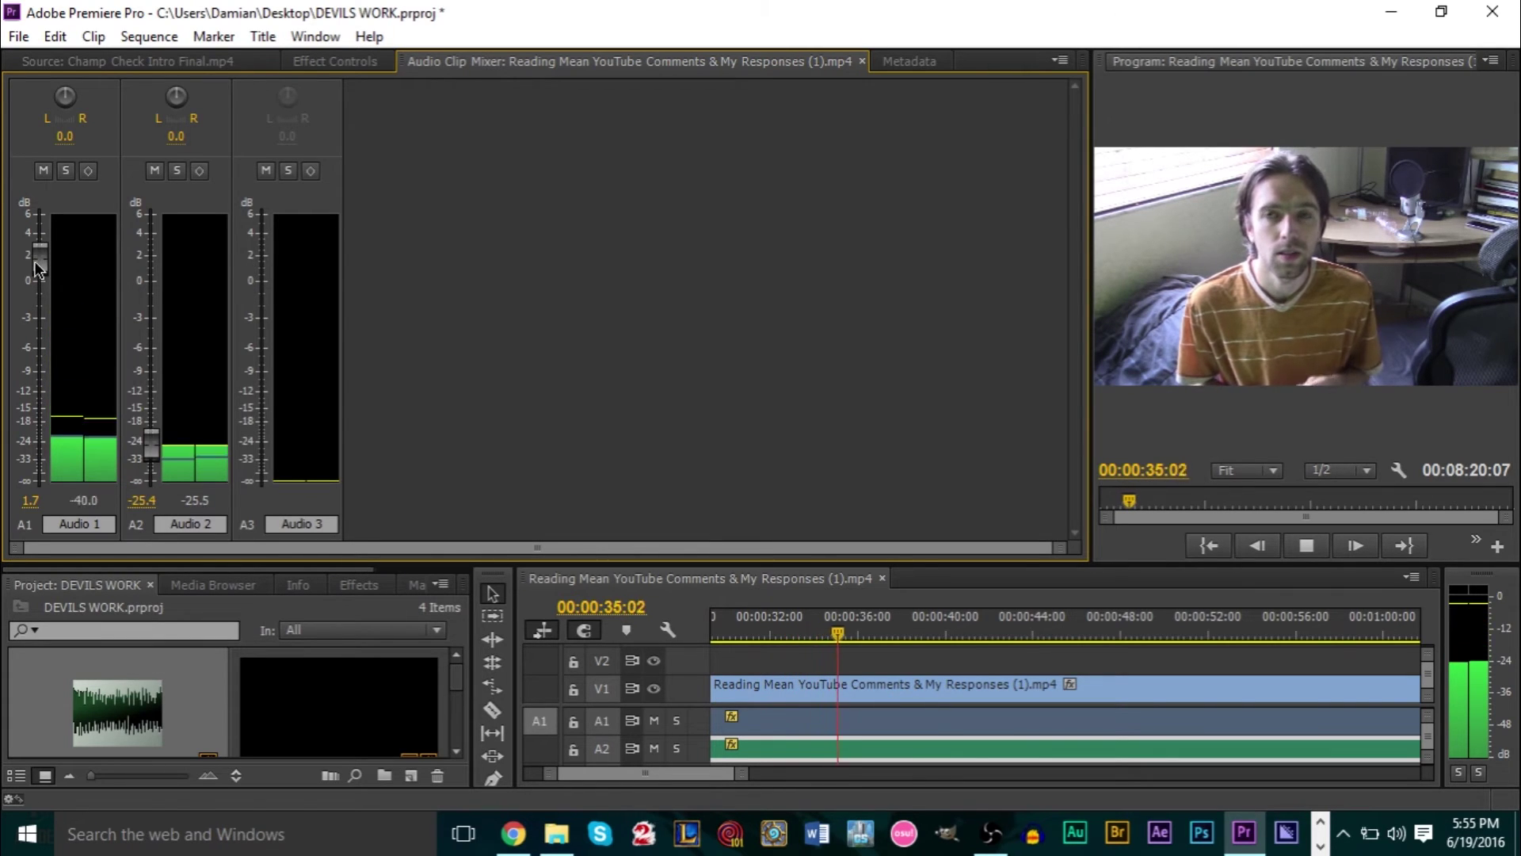
key("space")
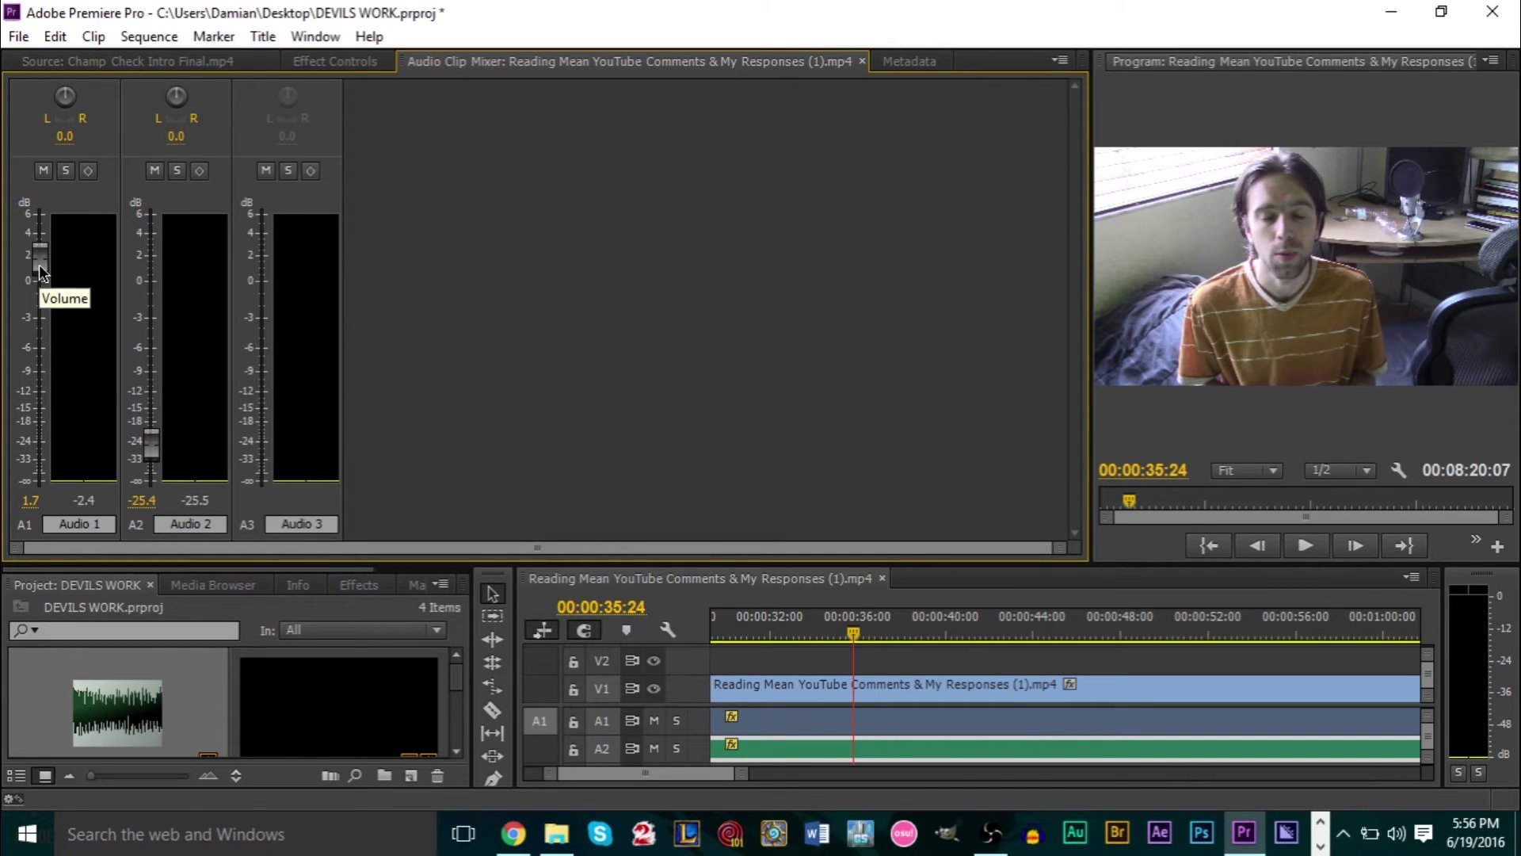
Step: Fine-tune the A1 voice fader to 2.2 dB while playing the sequence to about 46 seconds
left_click_drag(42, 272, 42, 279)
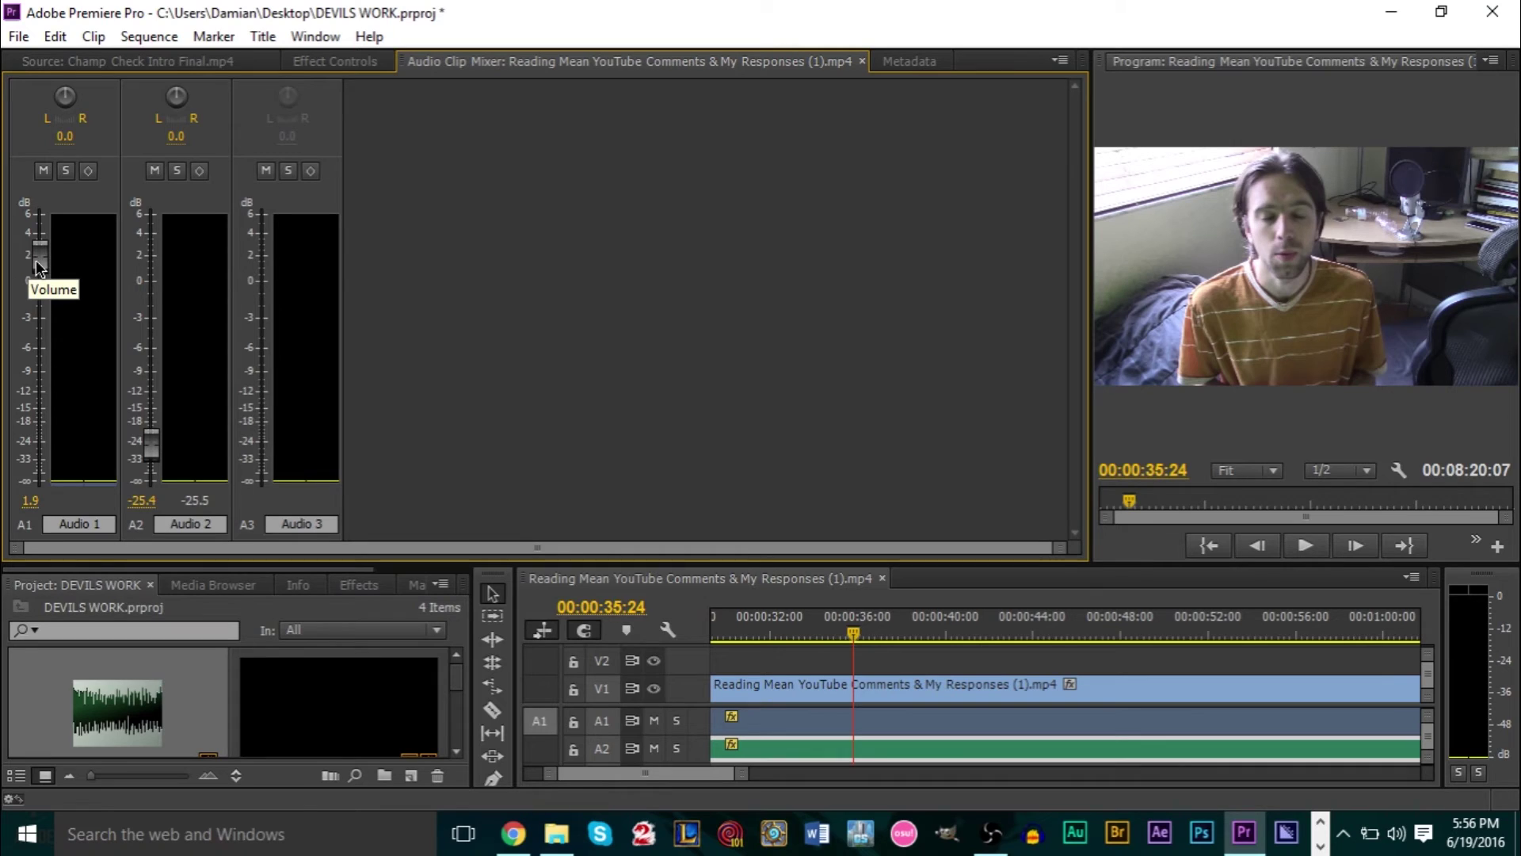
left_click_drag(37, 265, 44, 287)
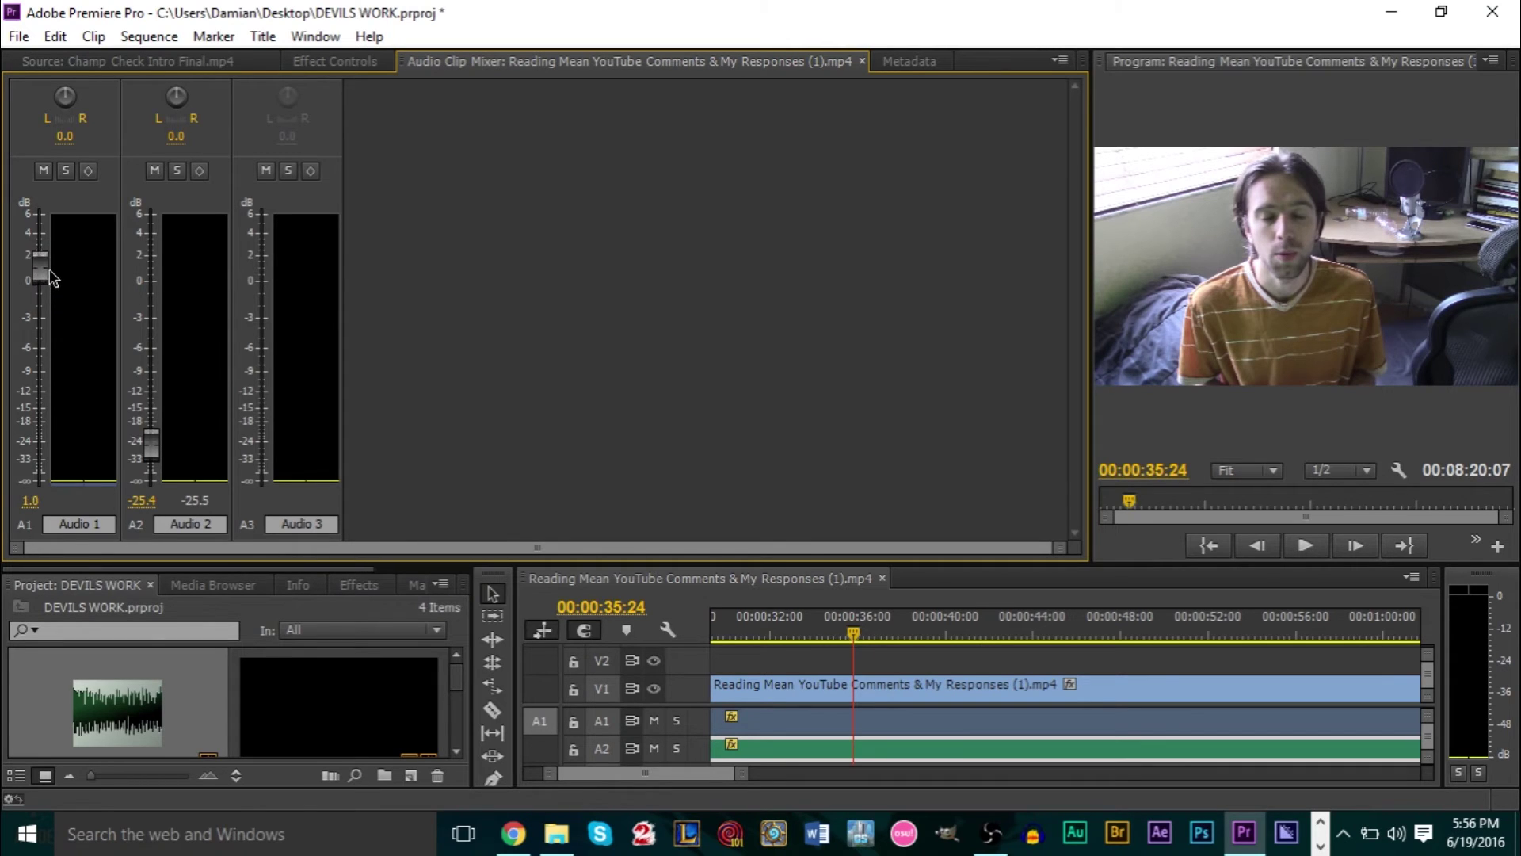
key("space")
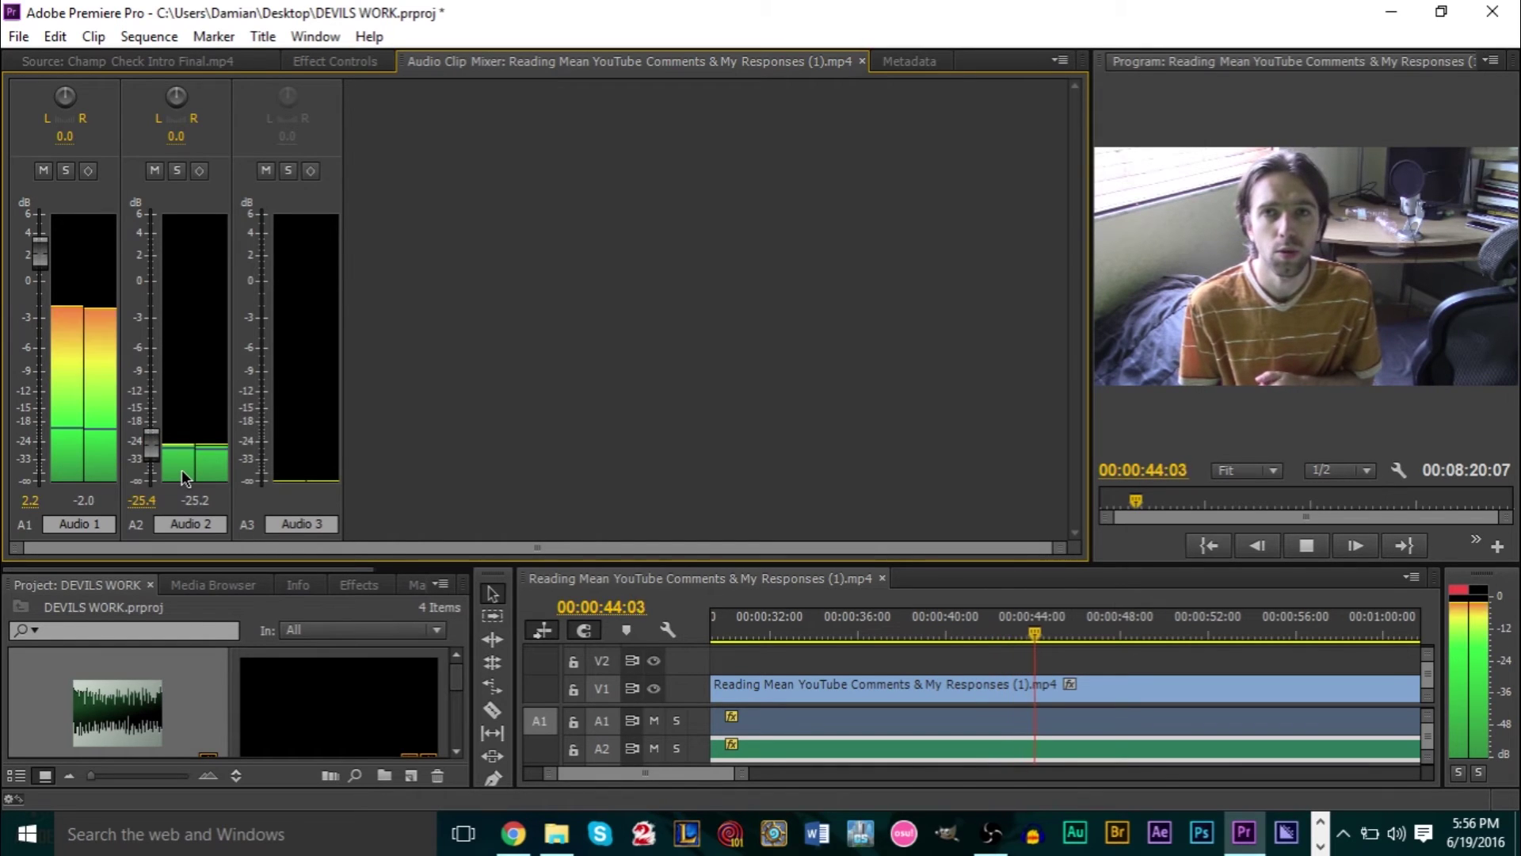
key("space")
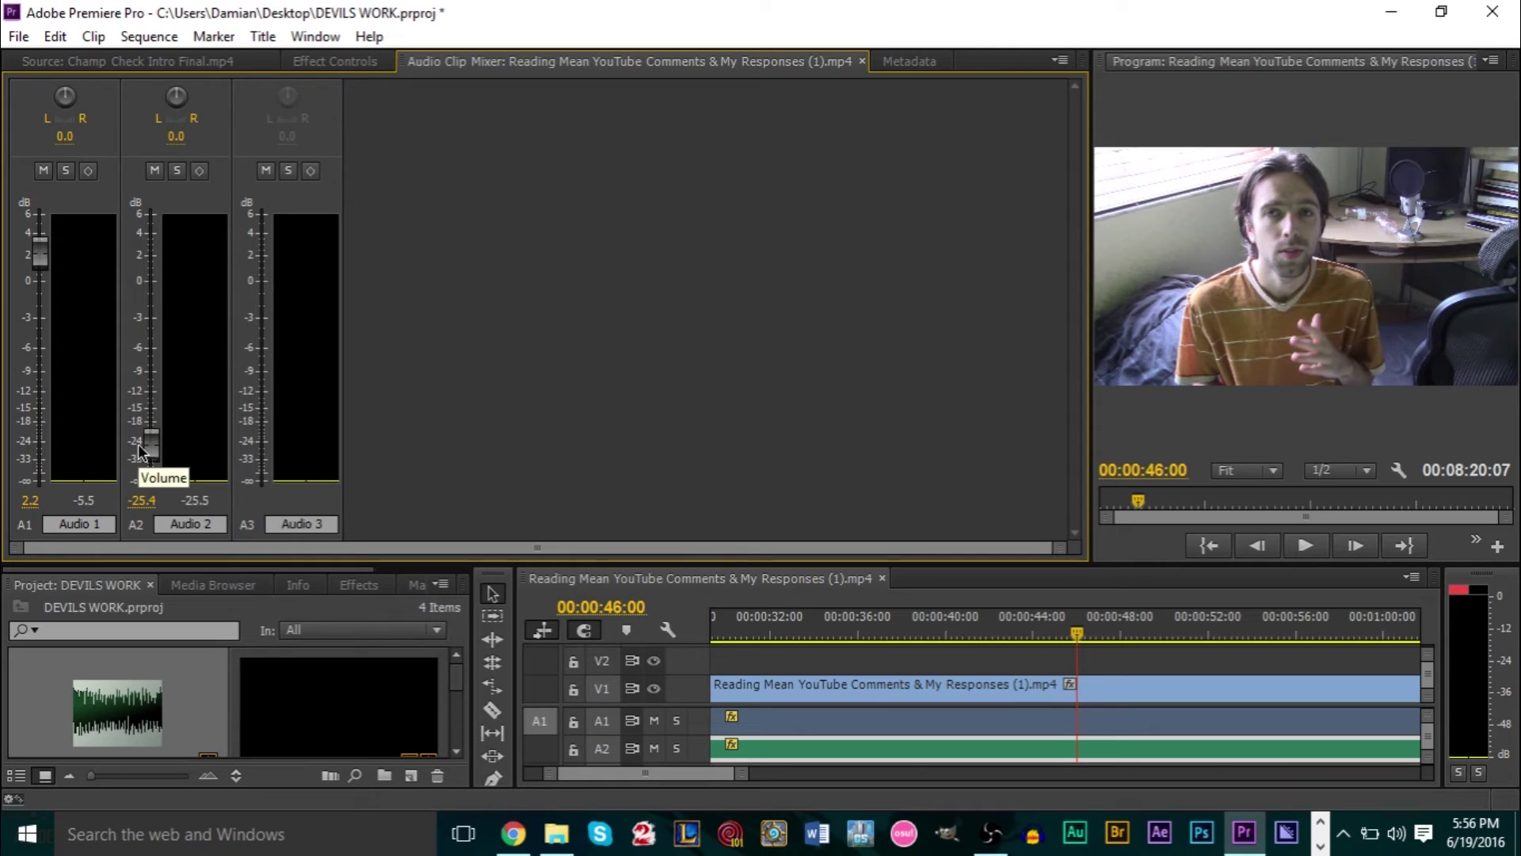
Step: Raise the A2 music fader to -5.6 dB and play about two seconds to compare it with the voice
left_click_drag(146, 451, 155, 345)
key("space")
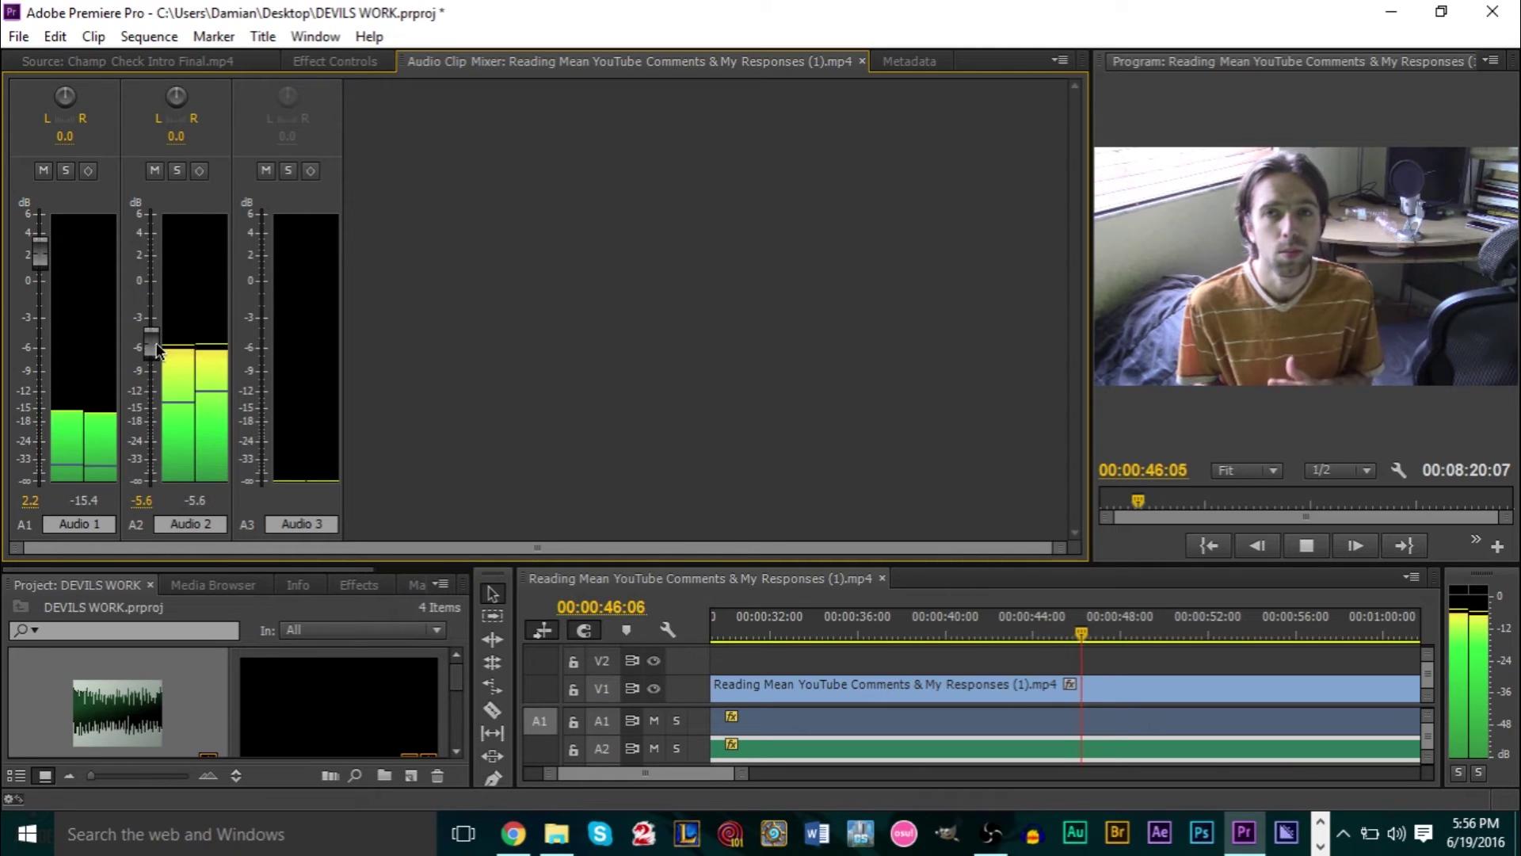
key("space")
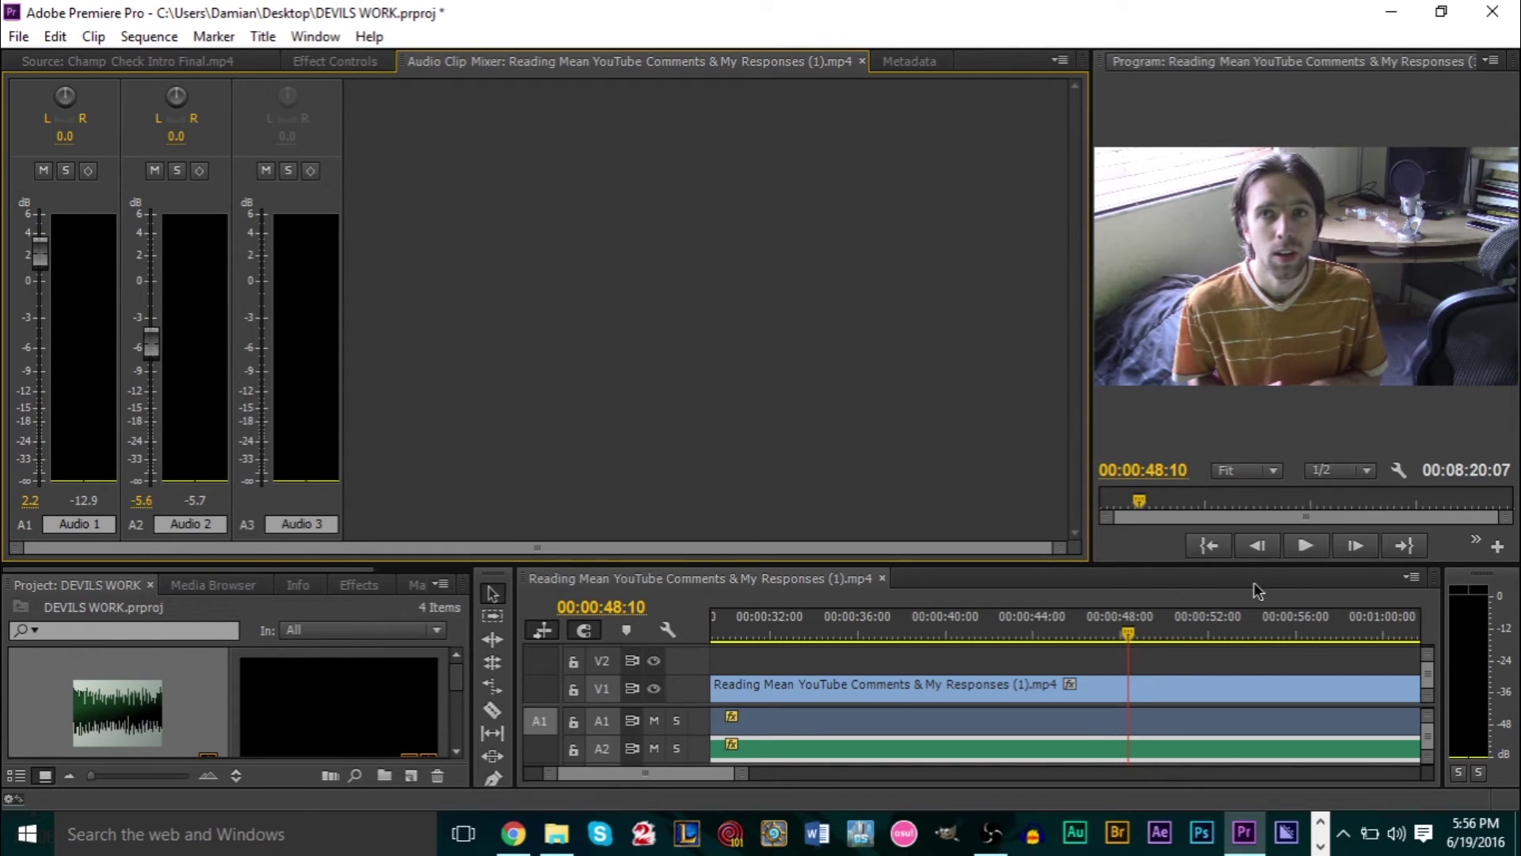
Step: With the audio tracks enlarged, set the clip volume lines to 0.6 dB on A1 and -3.7 dB on A2, relating them to the mixer faders
left_click_drag(1253, 567, 1254, 396)
left_click(1022, 658)
key("alt+=")
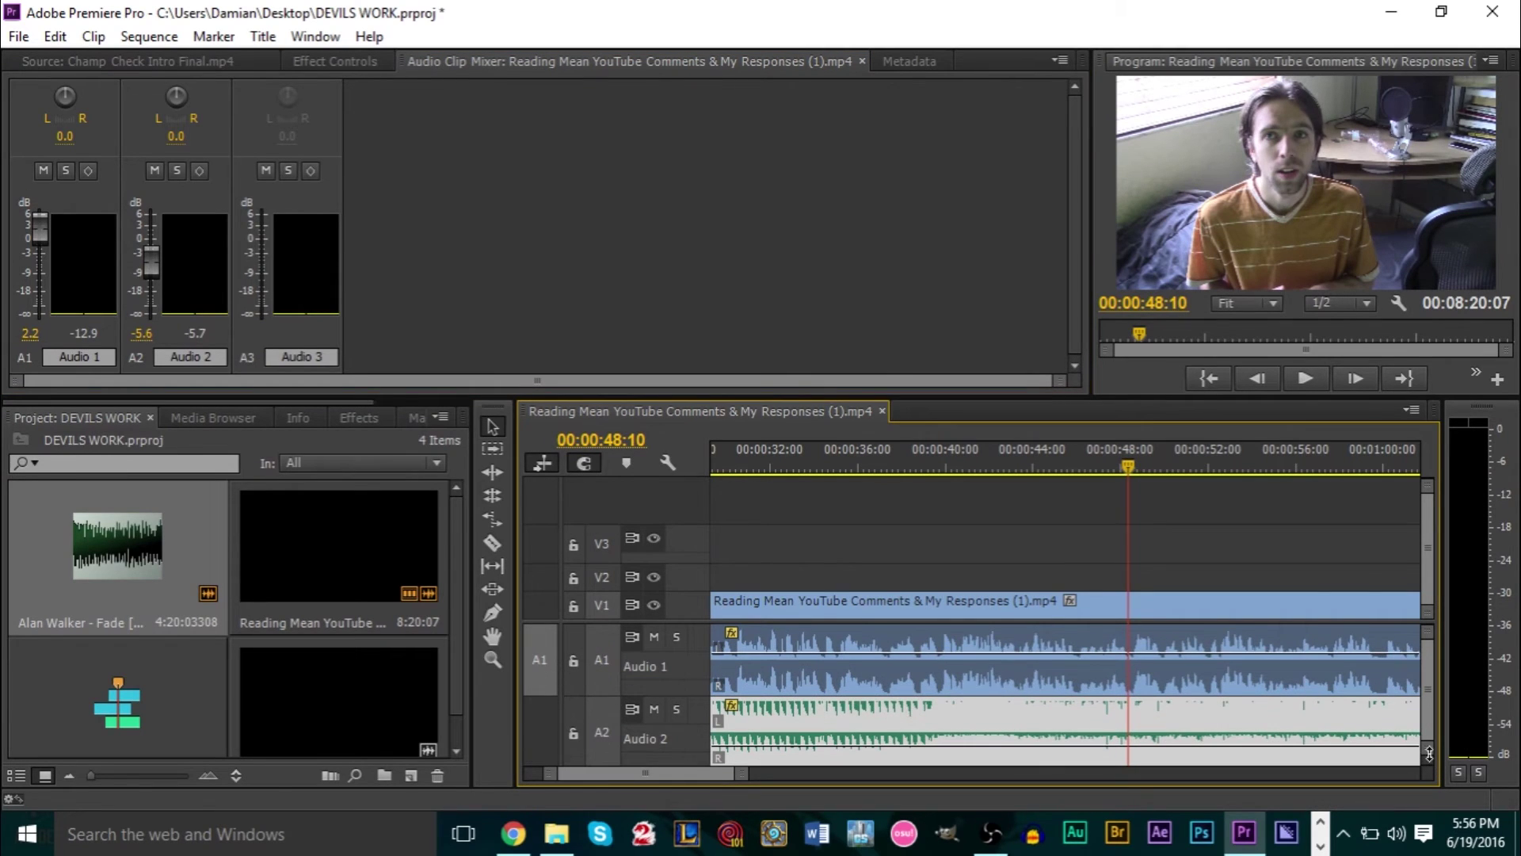
left_click_drag(968, 657, 947, 691)
left_click_drag(941, 746, 943, 737)
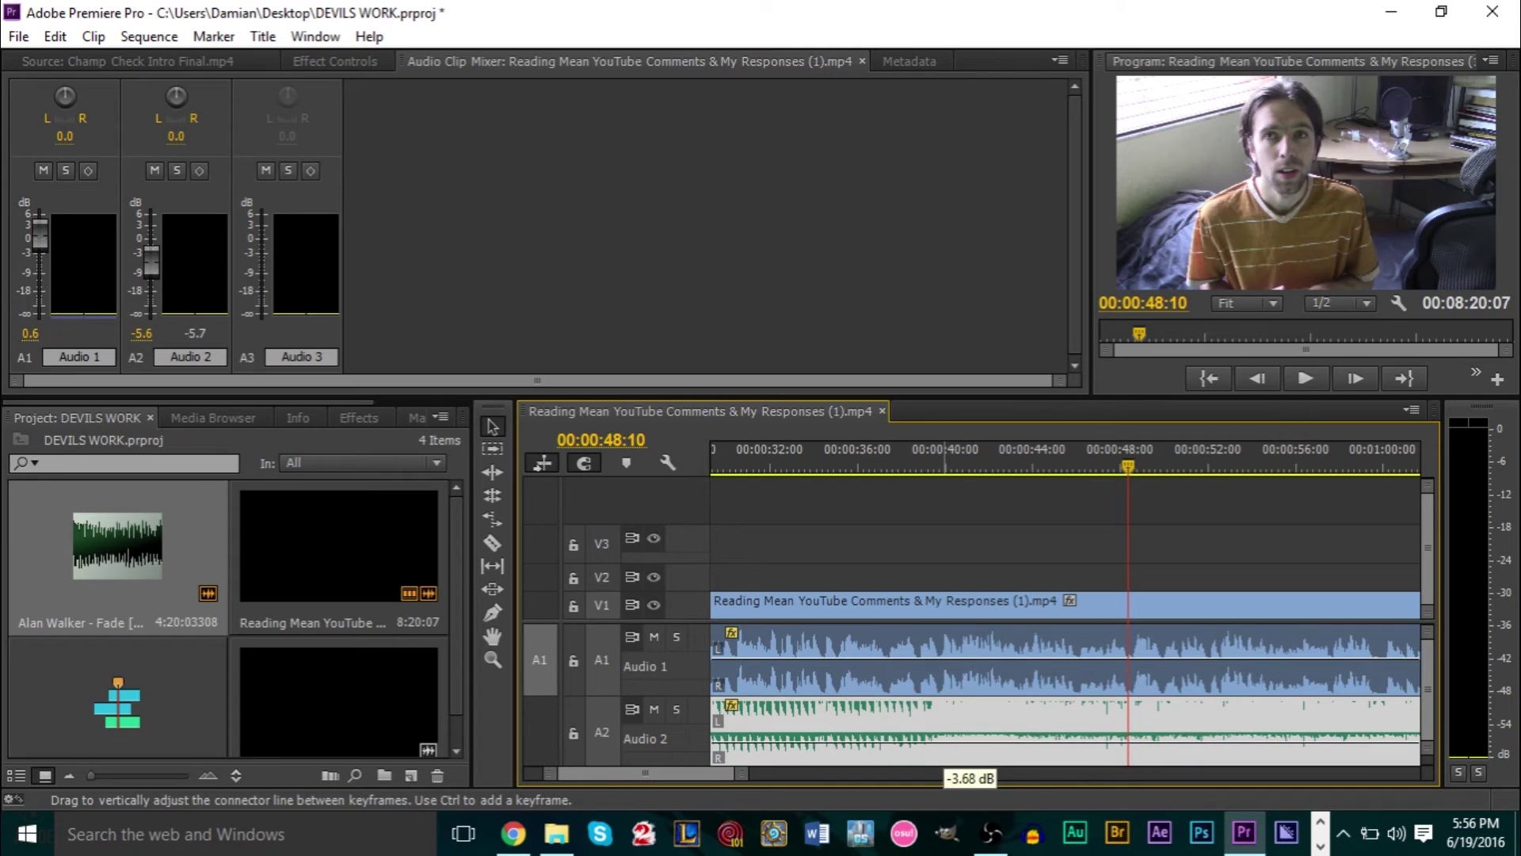
left_click_drag(157, 335, 105, 258)
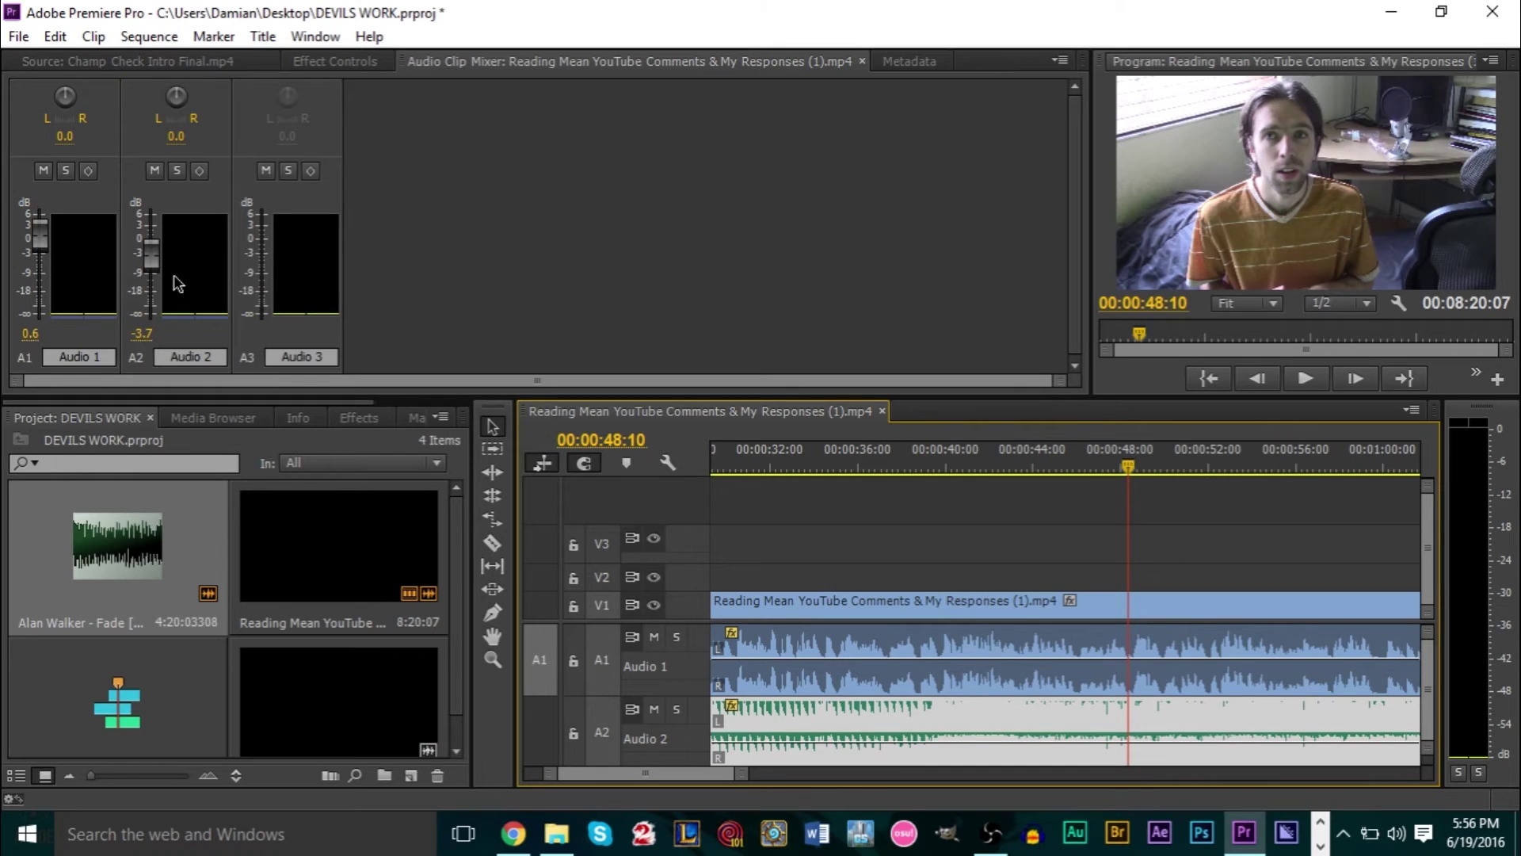
left_click_drag(1079, 404, 1077, 545)
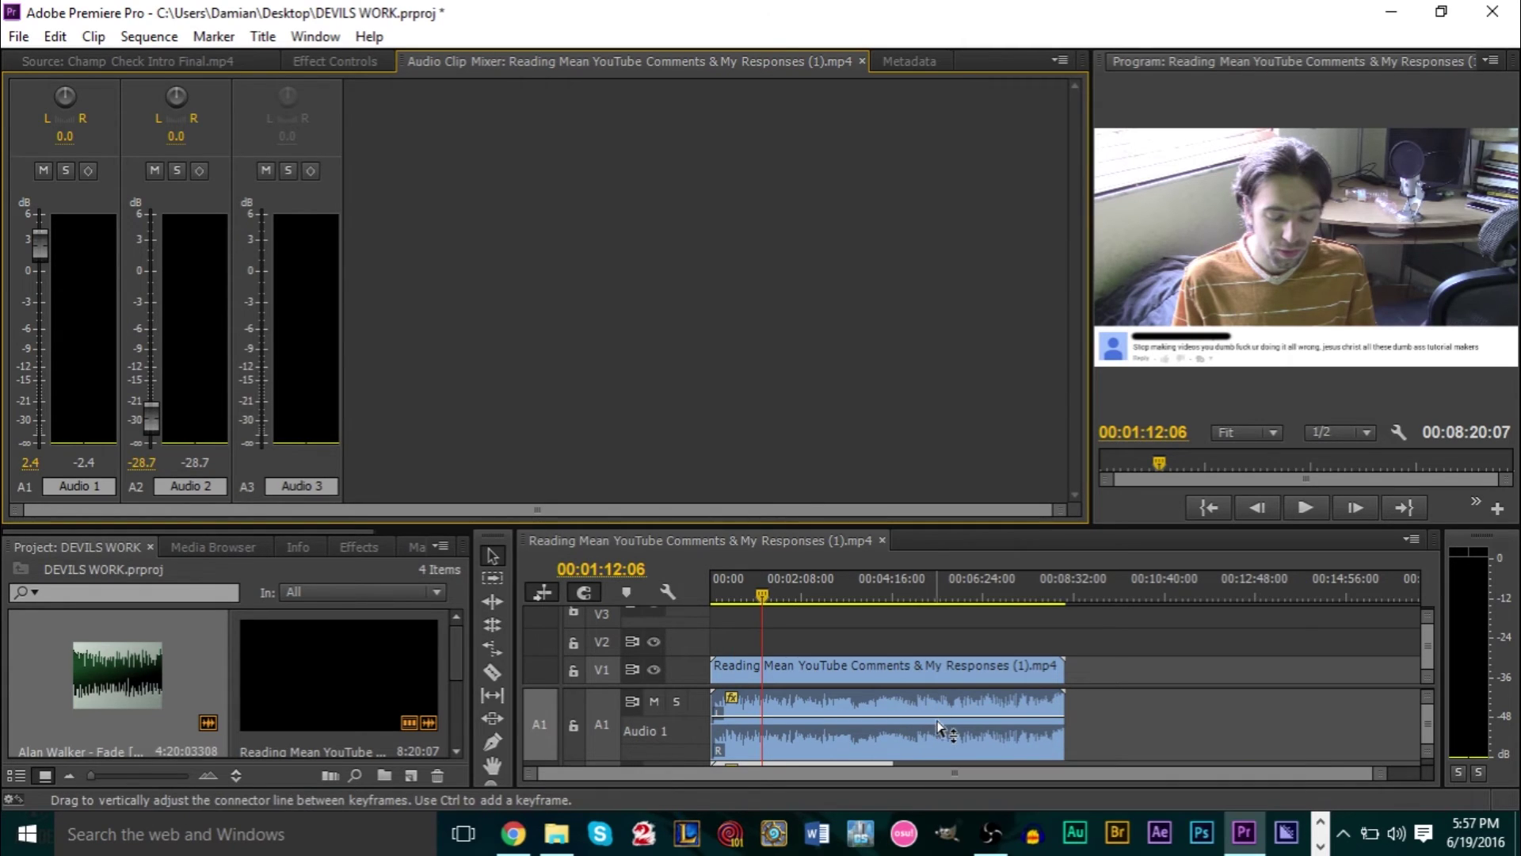
Step: Narrow the Audio Clip Mixer, enlarge the timeline, and adjust the audio track heights so both tracks fit
mouse_move(932, 721)
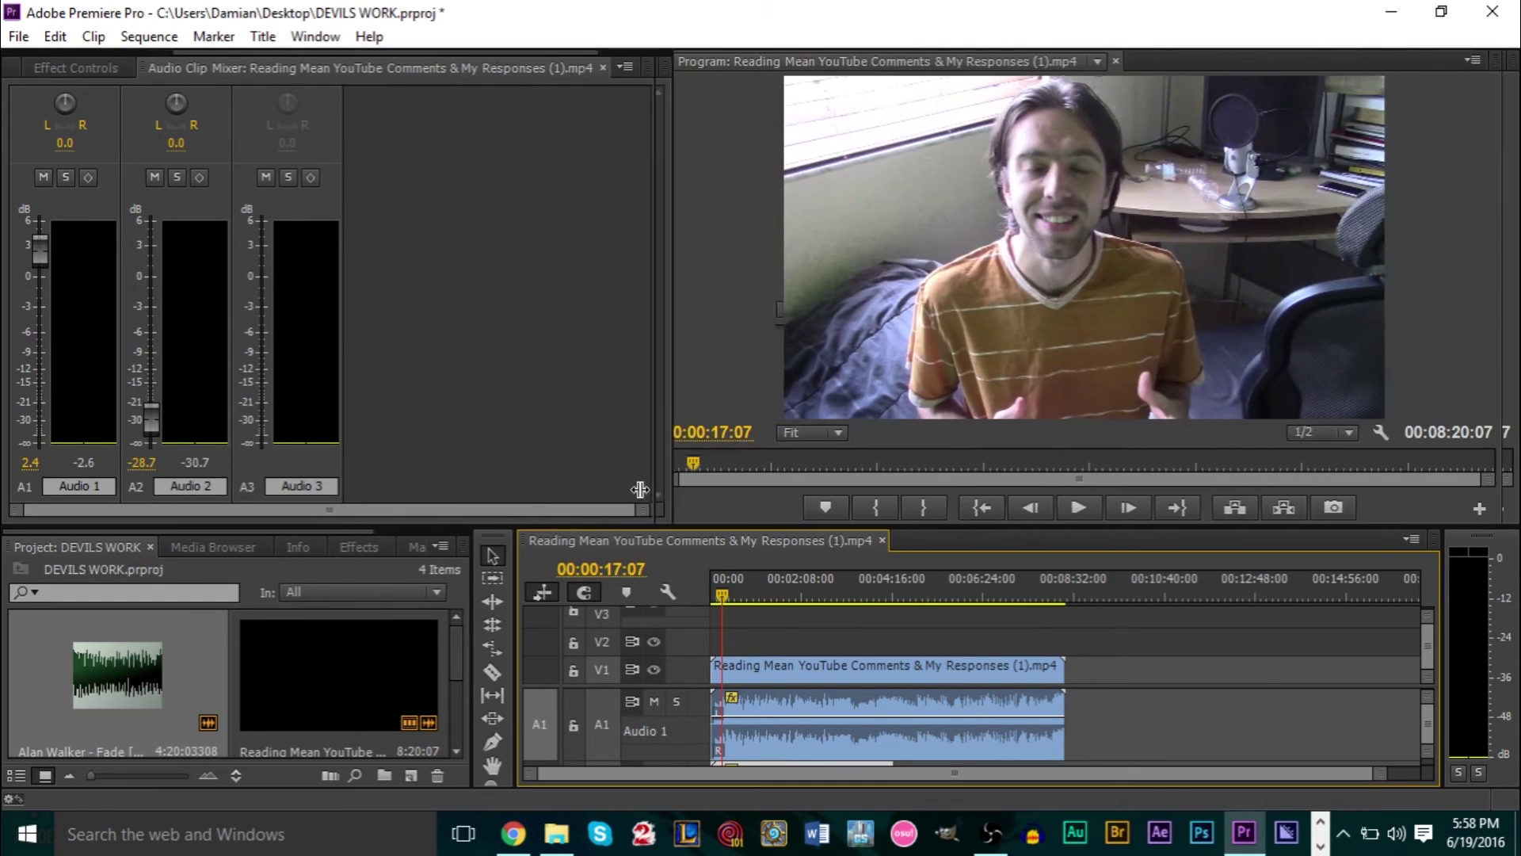
left_click_drag(649, 484, 469, 486)
left_click_drag(984, 527, 983, 420)
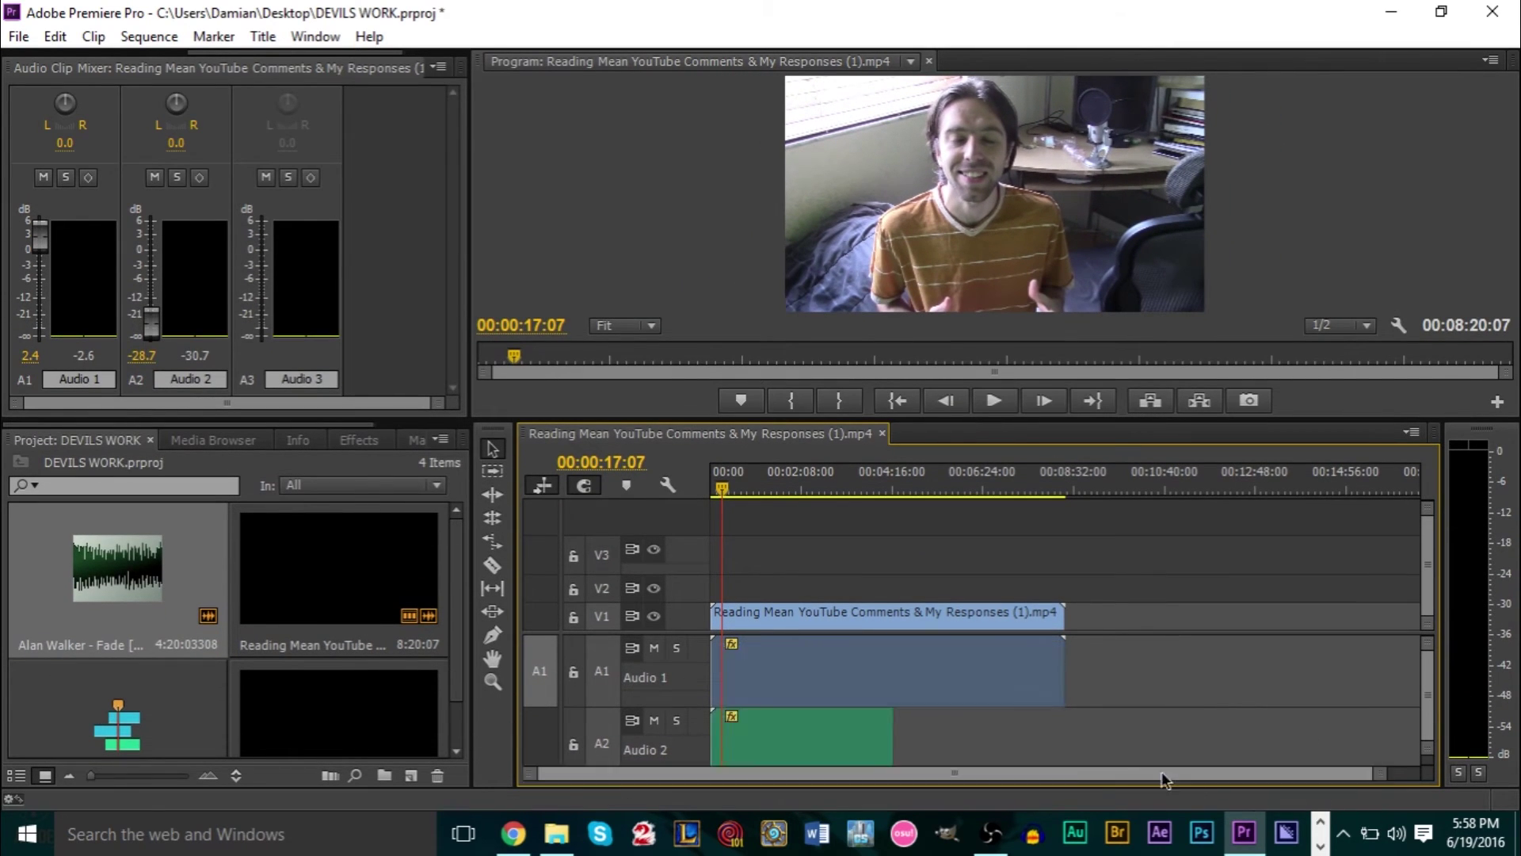
left_click_drag(1422, 758, 1440, 776)
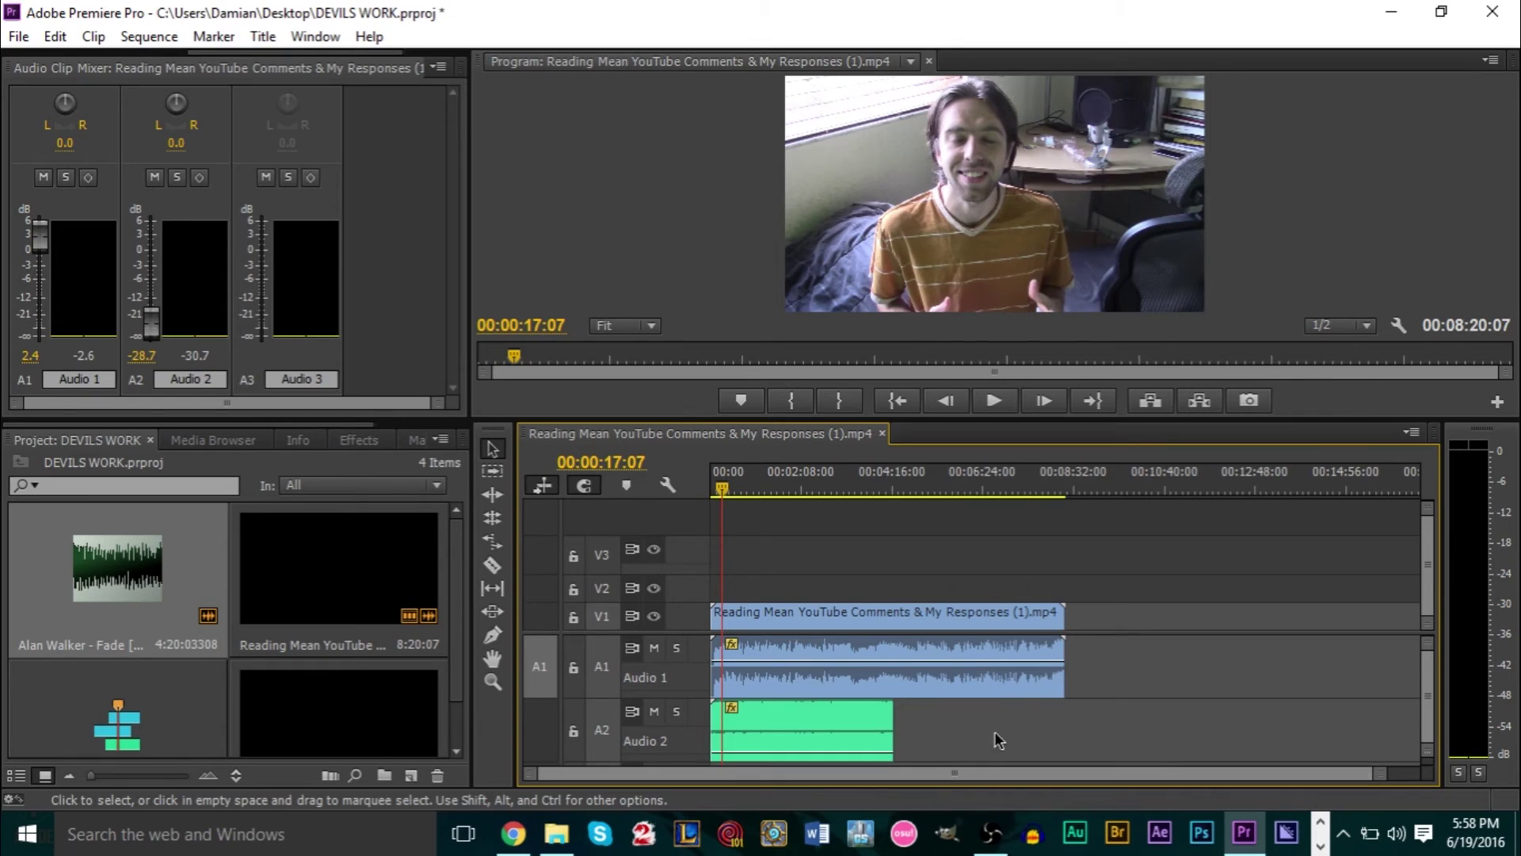
Step: With the Pen tool, add volume keyframes to the A2 music clip at 00:00:01:04 and at its start, lowering the start keyframe to silence
scroll(1027, 719, "up", 4)
left_click_drag(991, 770, 596, 762)
scroll(803, 653, "up", 5)
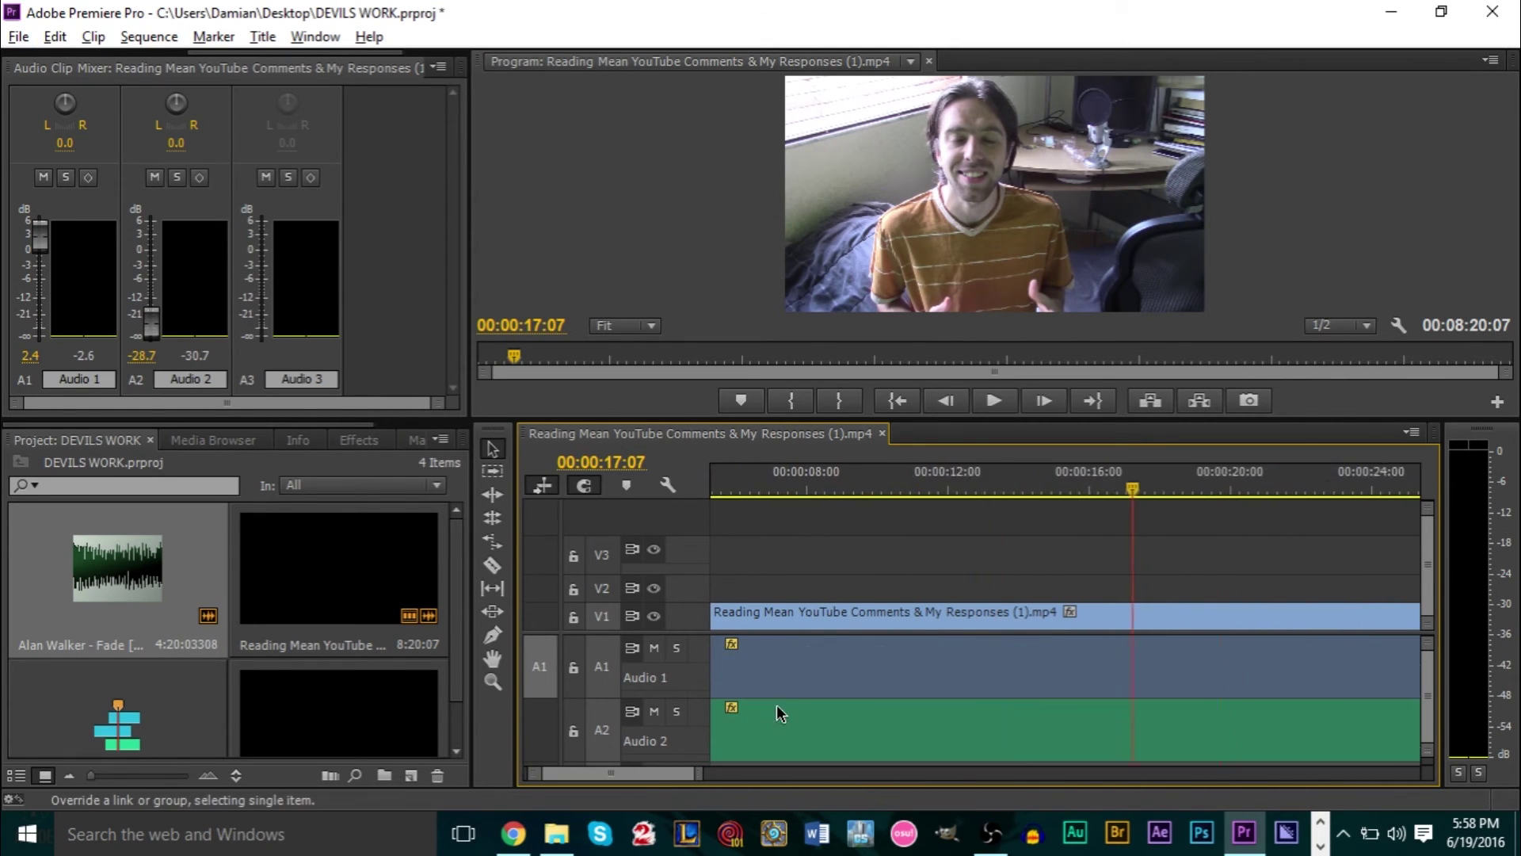
scroll(604, 781, "up", 1)
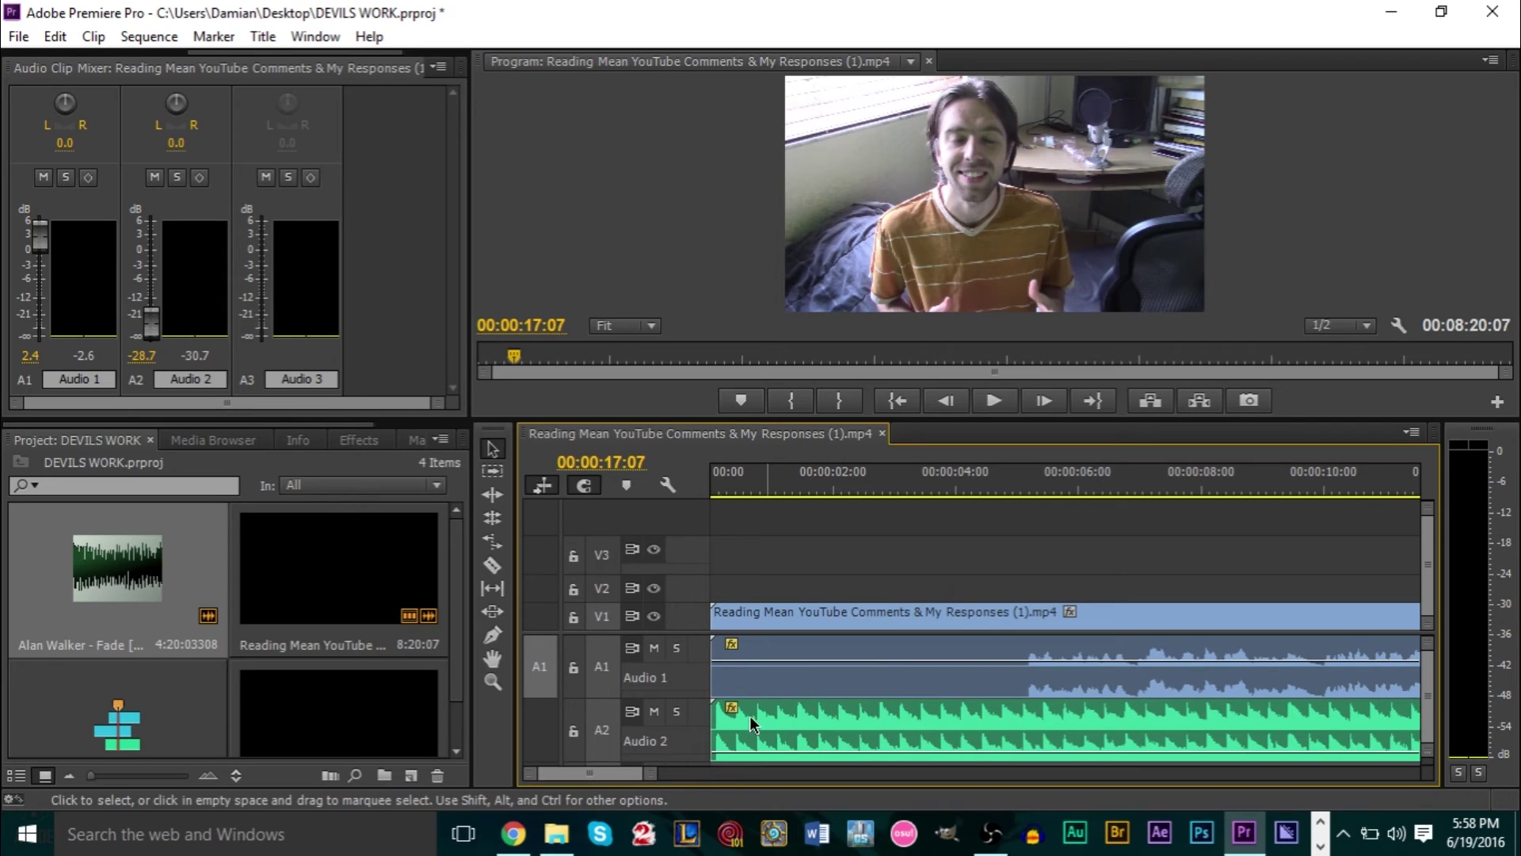
scroll(1424, 712, "down", 1)
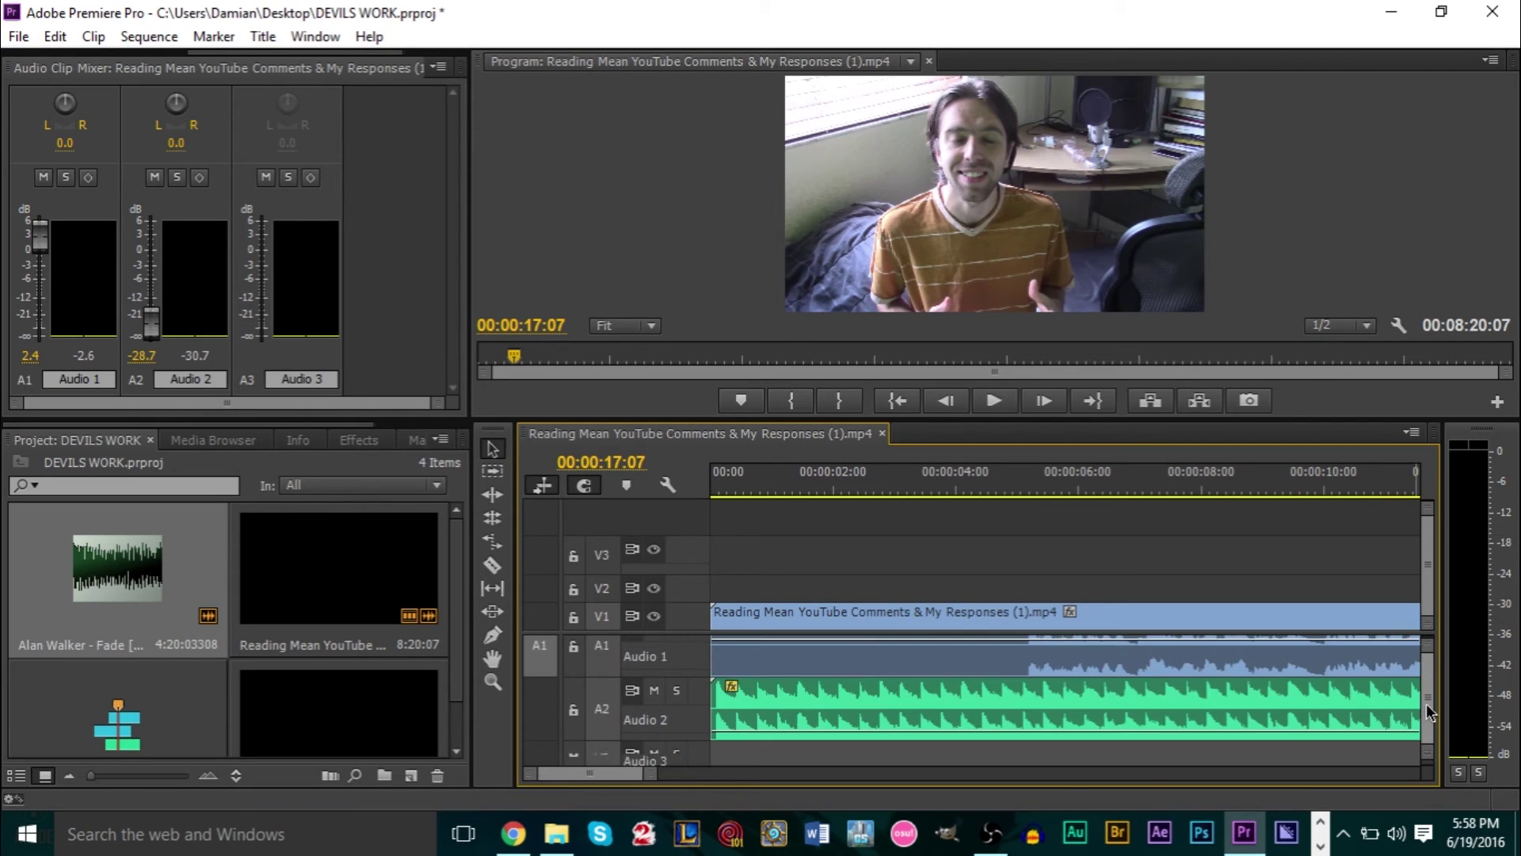
left_click(492, 635)
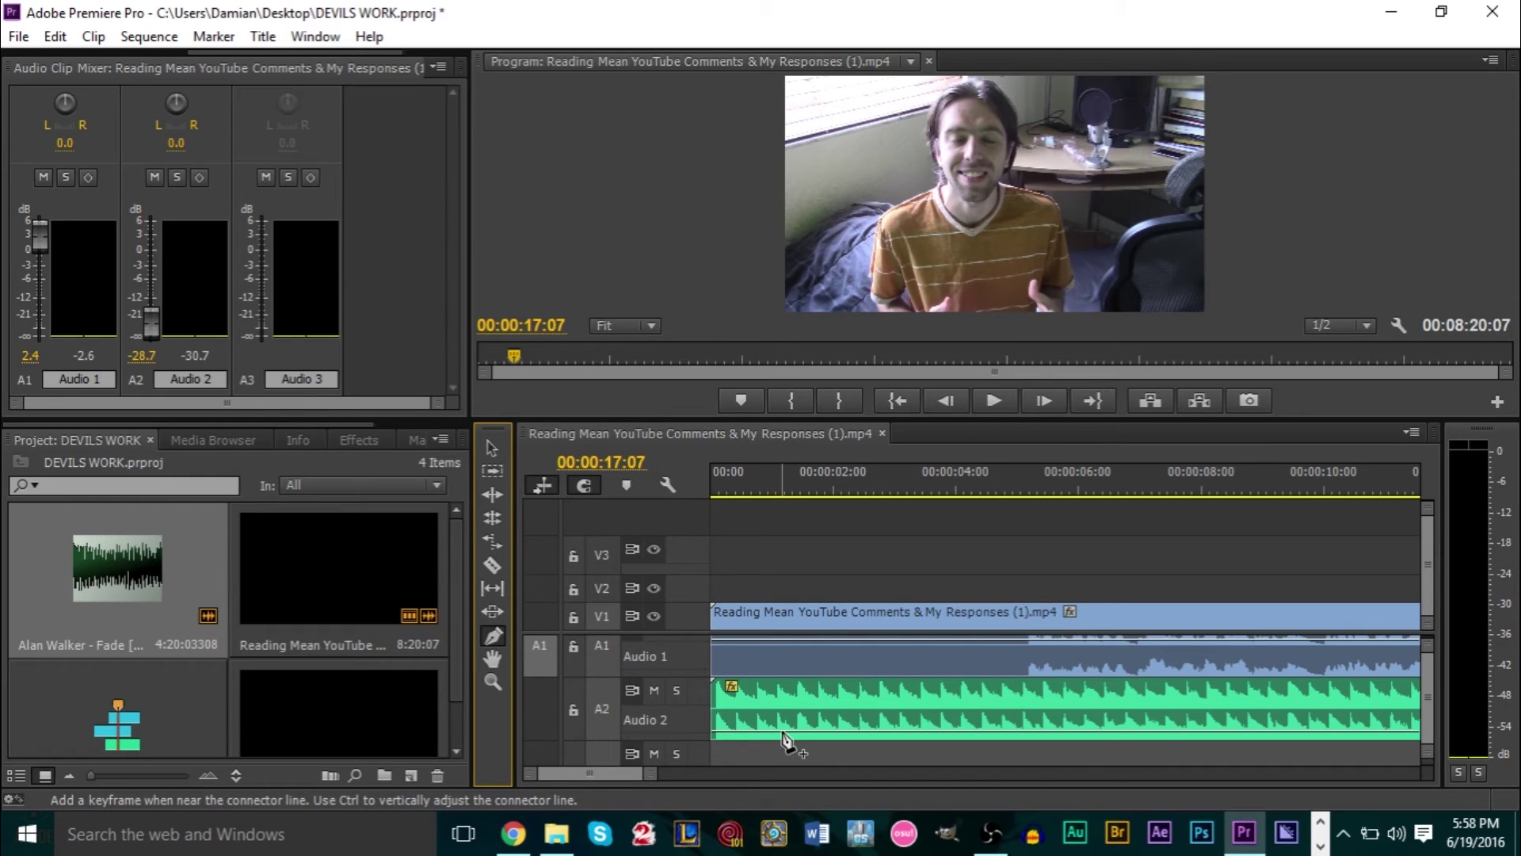
mouse_move(784, 739)
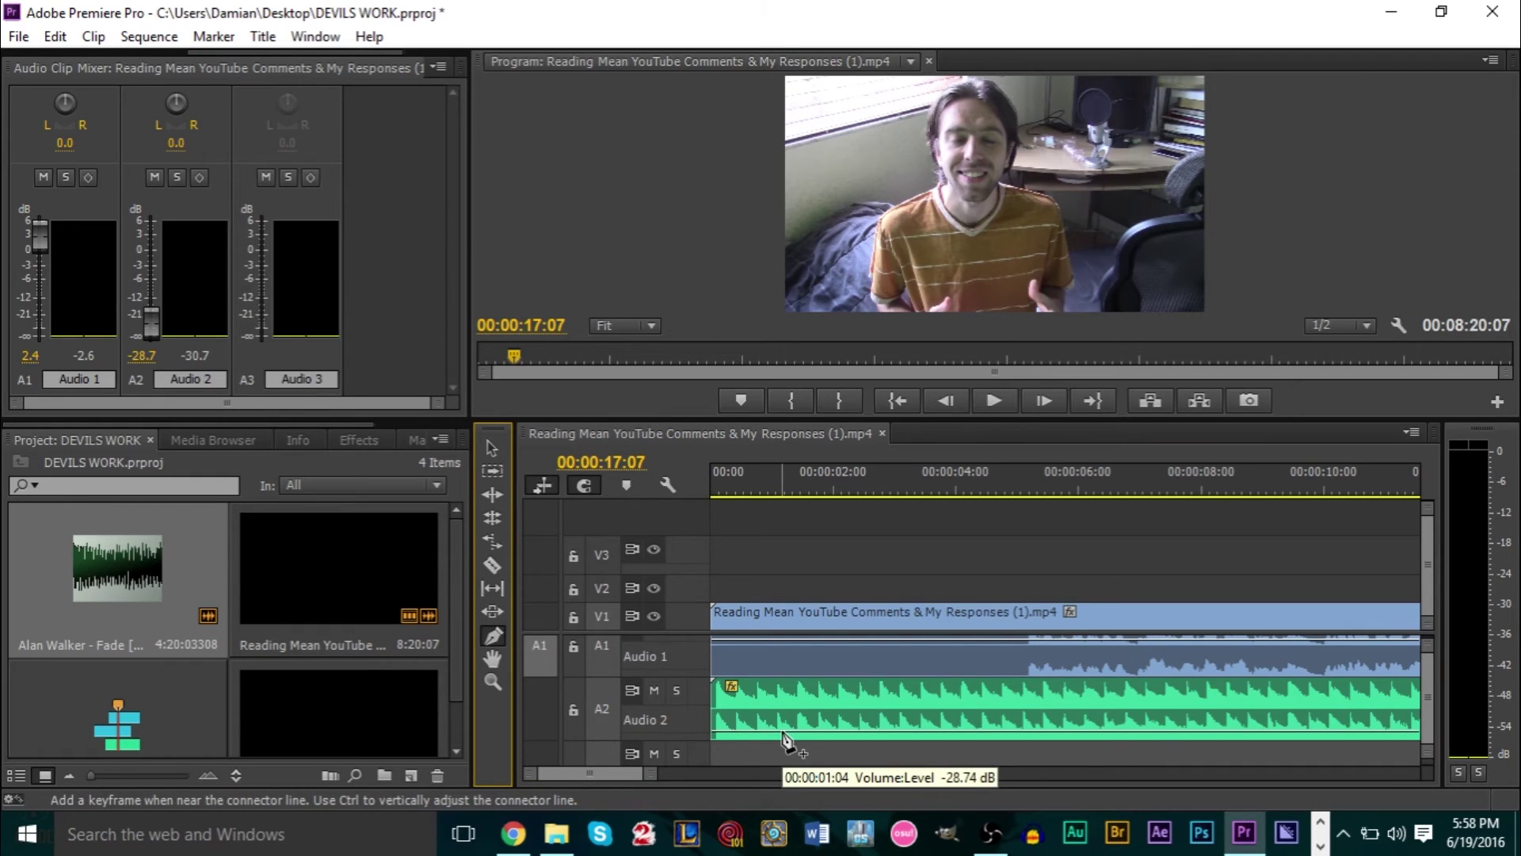
left_click(783, 732)
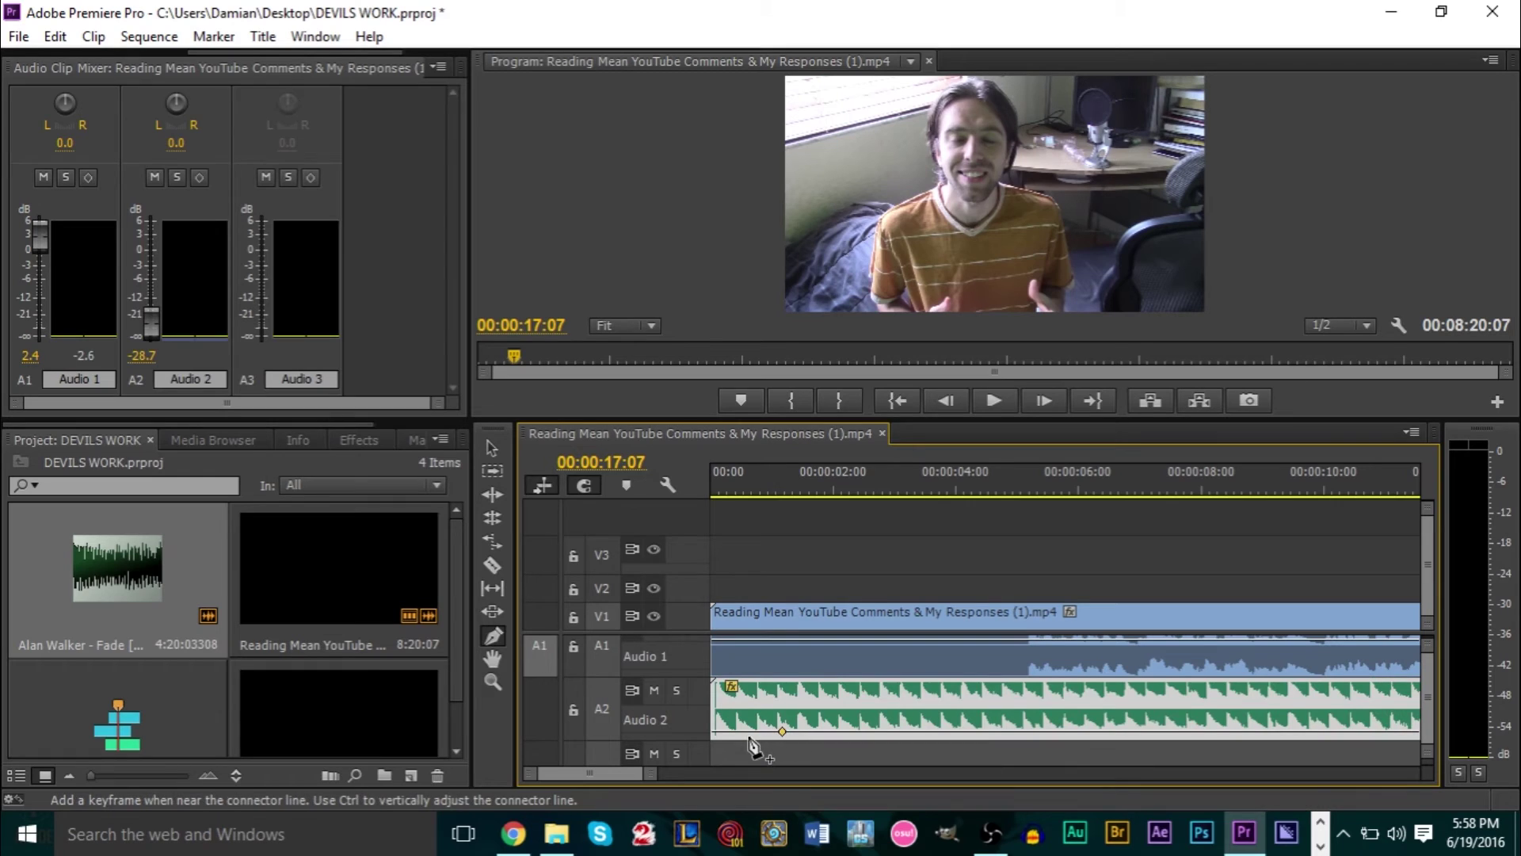
left_click_drag(717, 730, 721, 781)
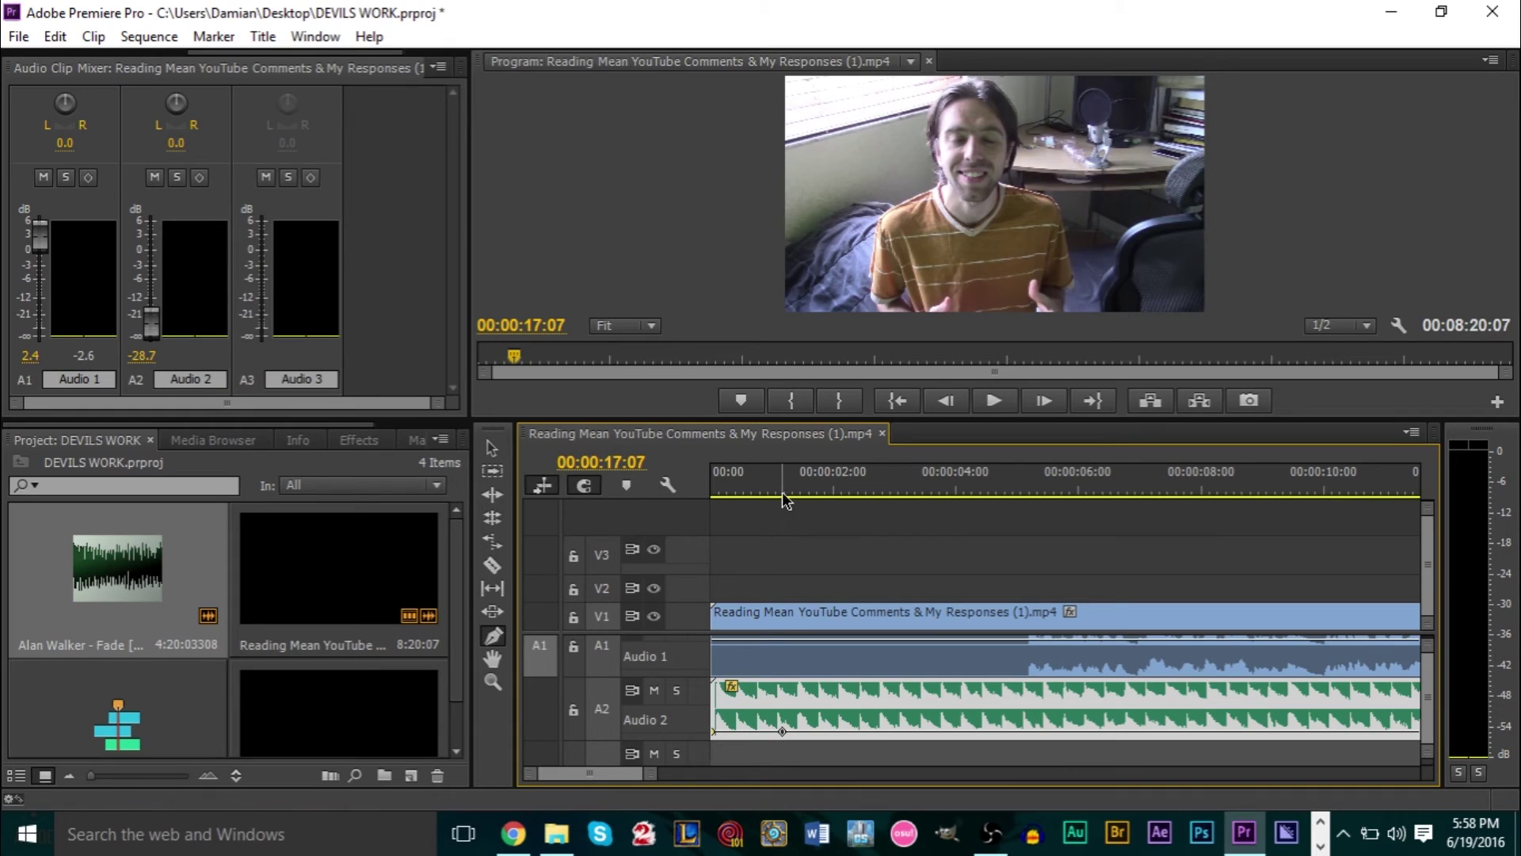
Step: Play the sequence from its start to about two seconds to check the music fade-in
key("Home")
key("space")
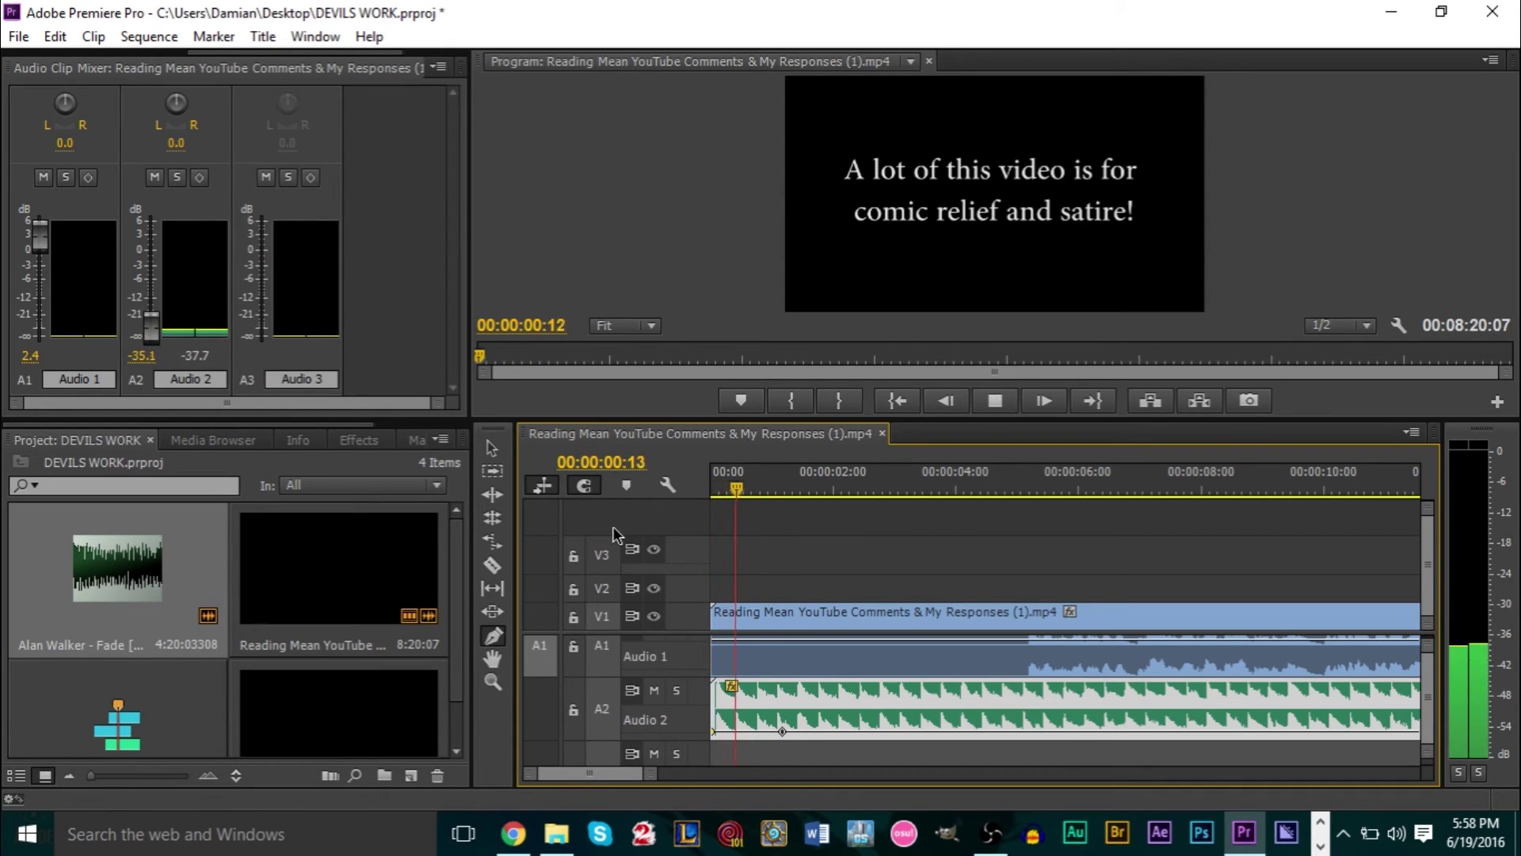
key("space")
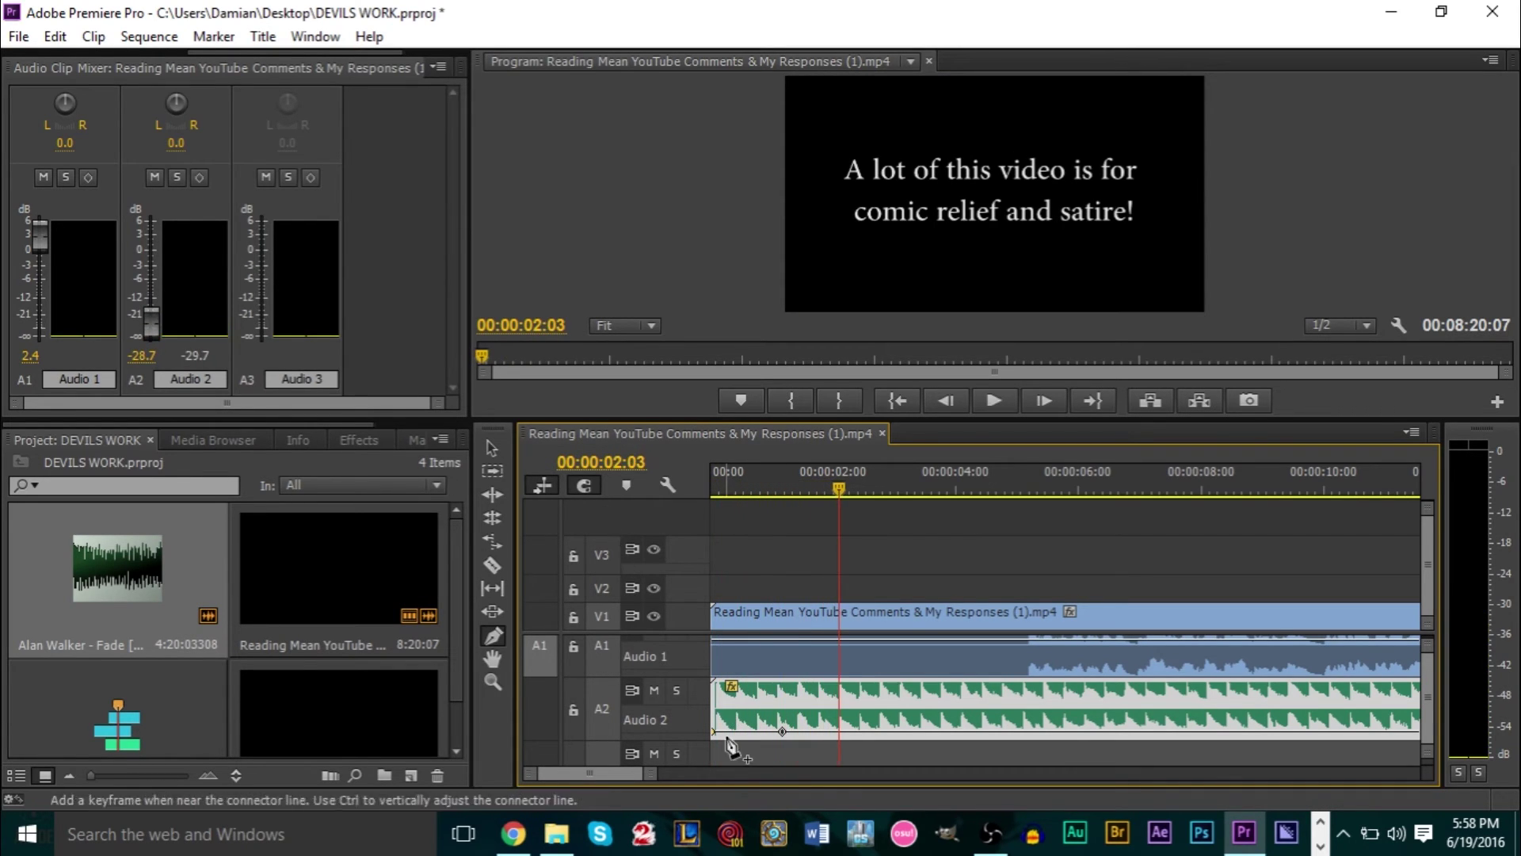
Step: Move the second music keyframe to about 3.5 seconds at a higher volume, and play the longer fade-in from the start
left_click_drag(782, 730, 927, 721)
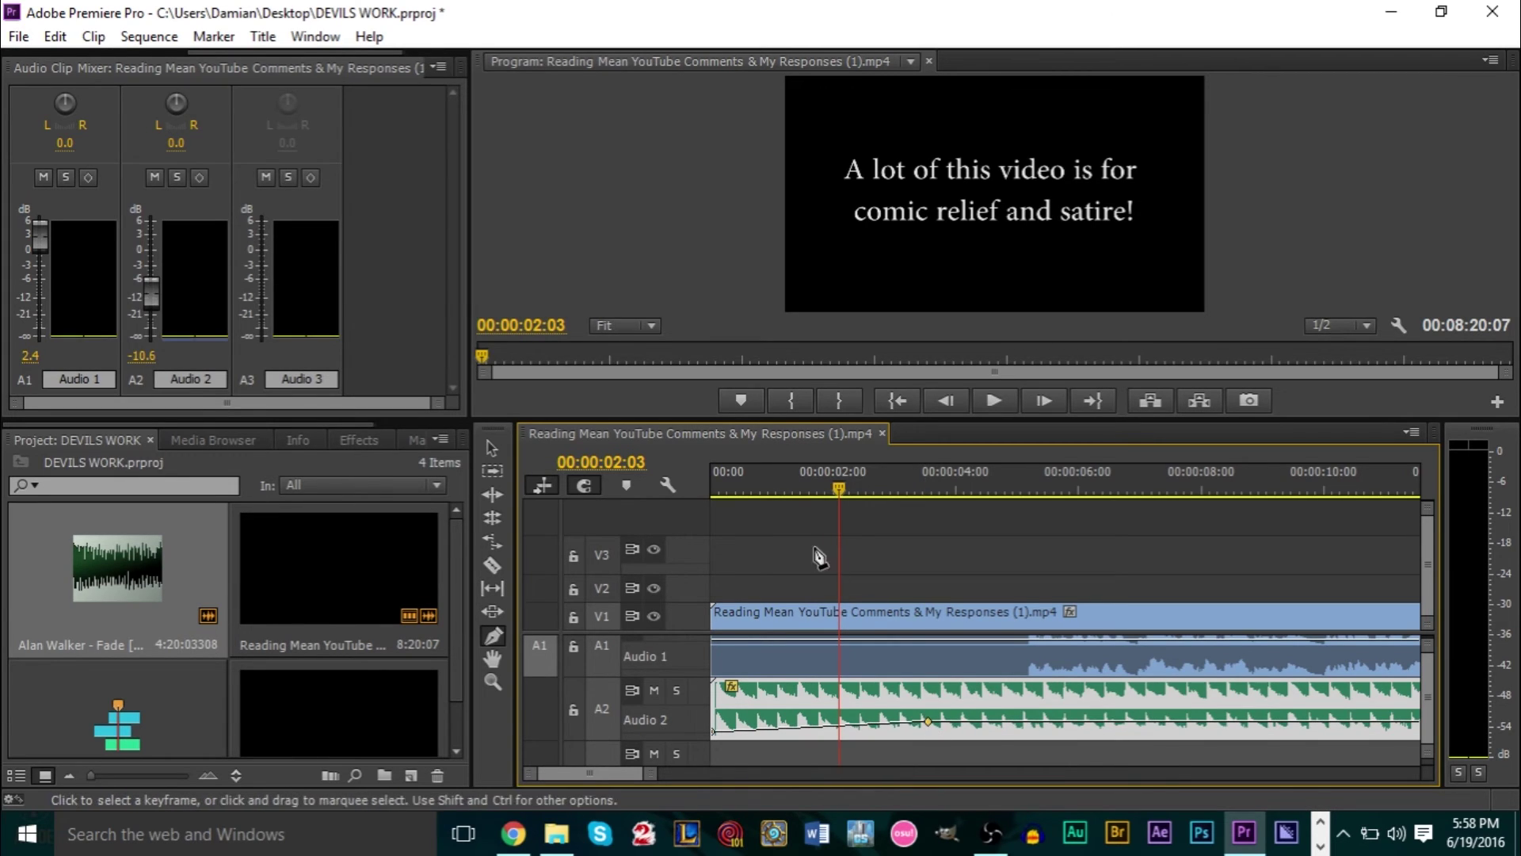
left_click_drag(840, 489, 598, 508)
key("space")
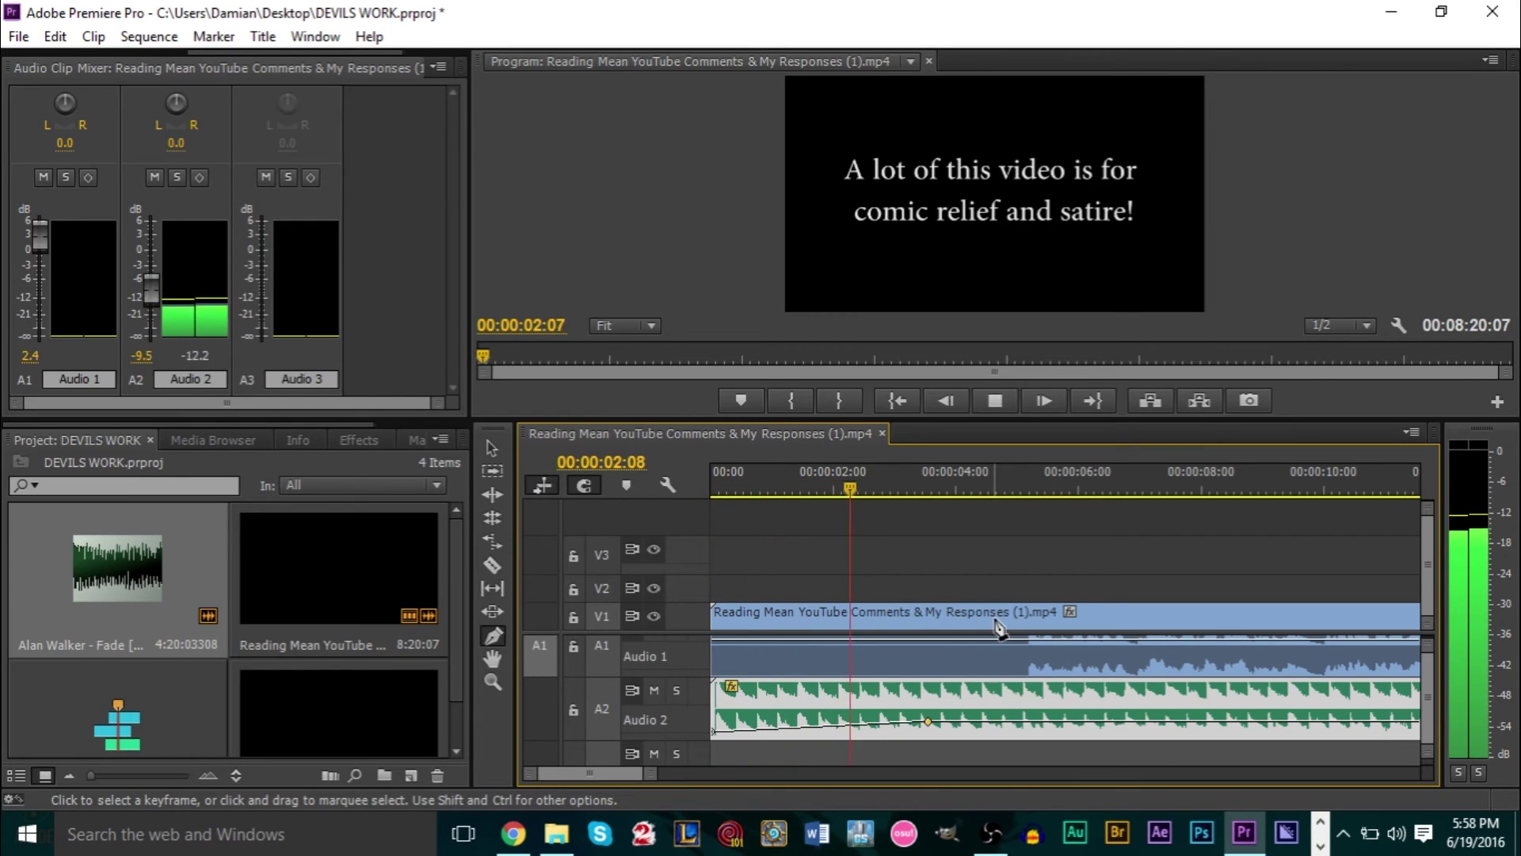
key("space")
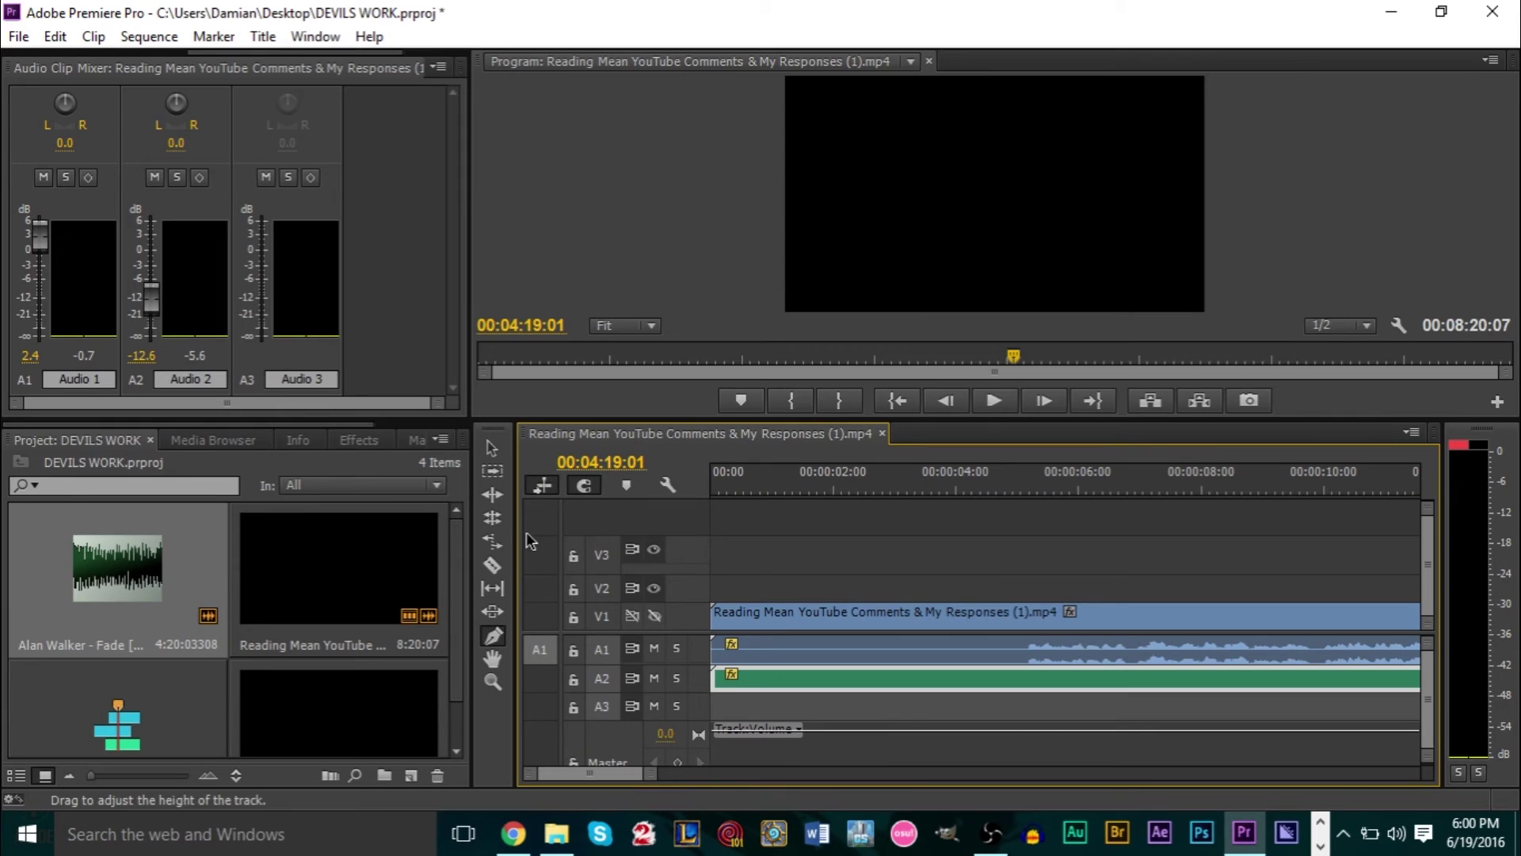
Step: Return the playhead to 00:00:00:00, place the music clip on A2 at 0.0 dB without the fade, and expand its track
left_click(492, 449)
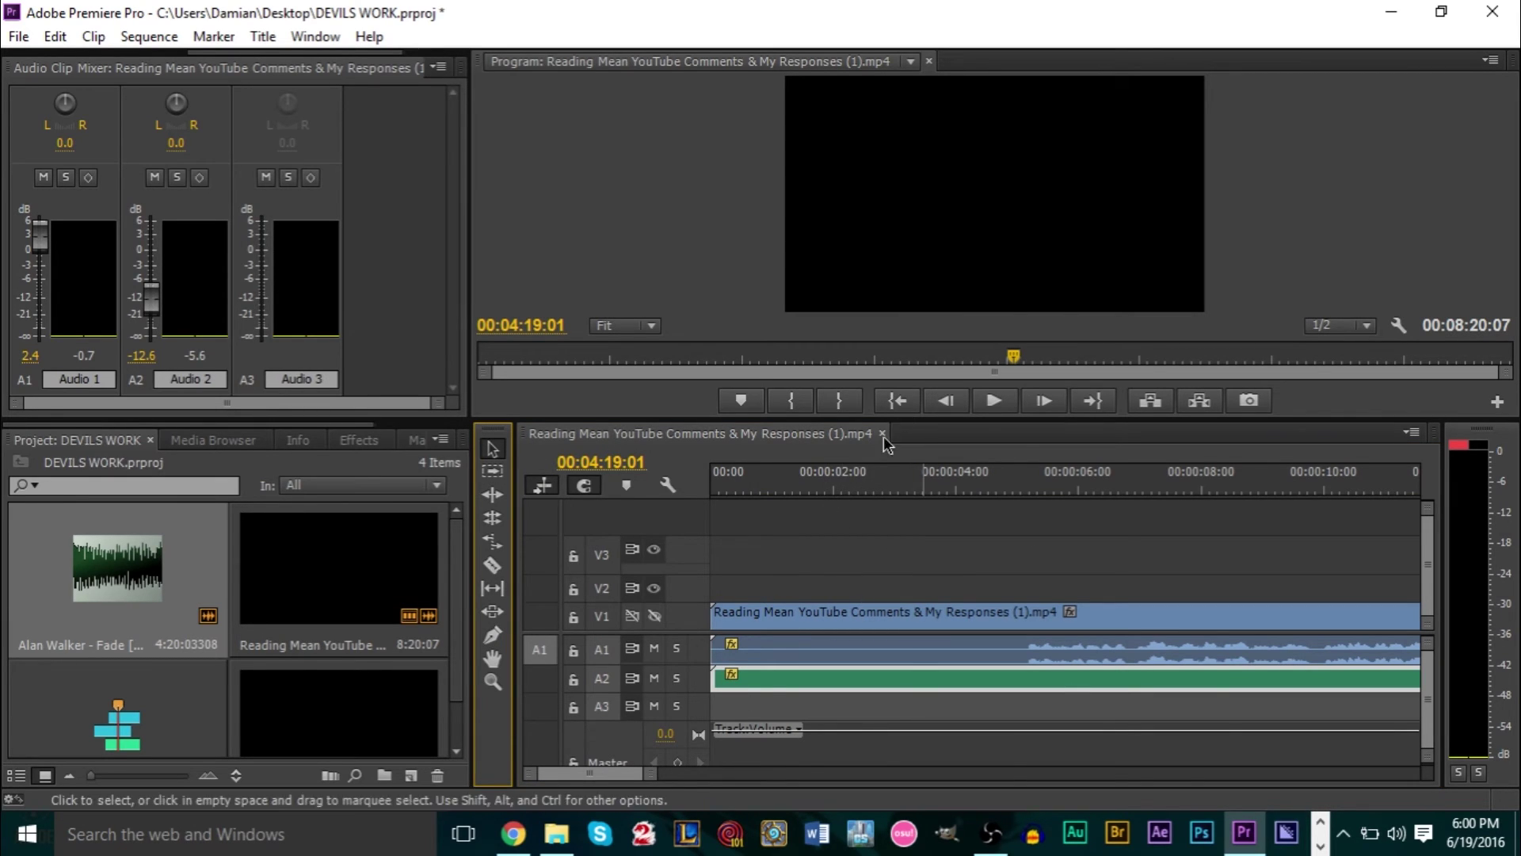
left_click_drag(801, 487, 584, 487)
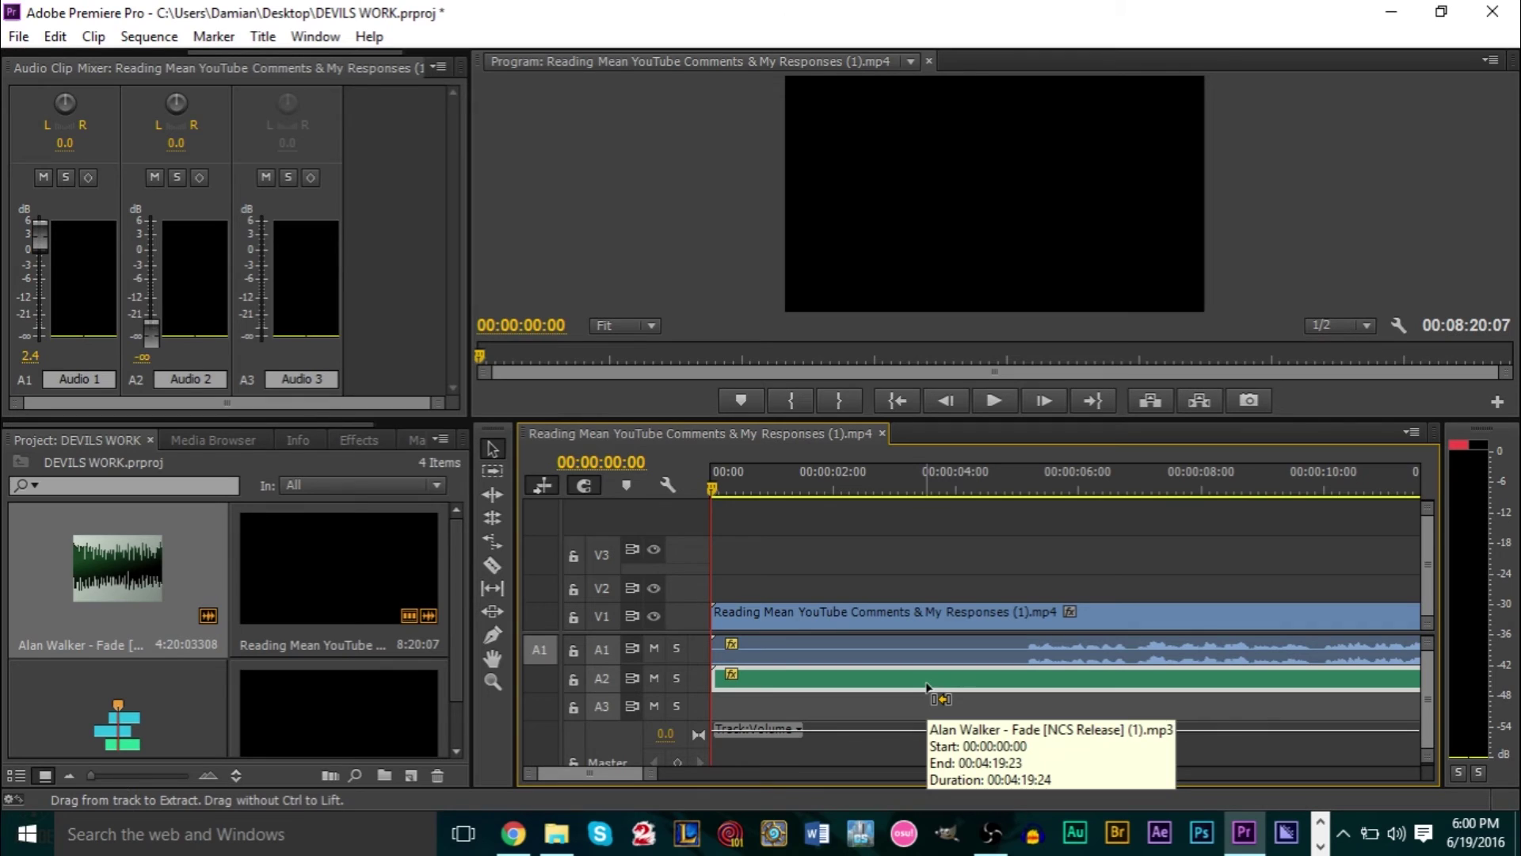
left_click(816, 554)
left_click_drag(891, 683, 682, 677)
left_click_drag(1427, 759, 1424, 717)
scroll(1436, 701, "down", 3)
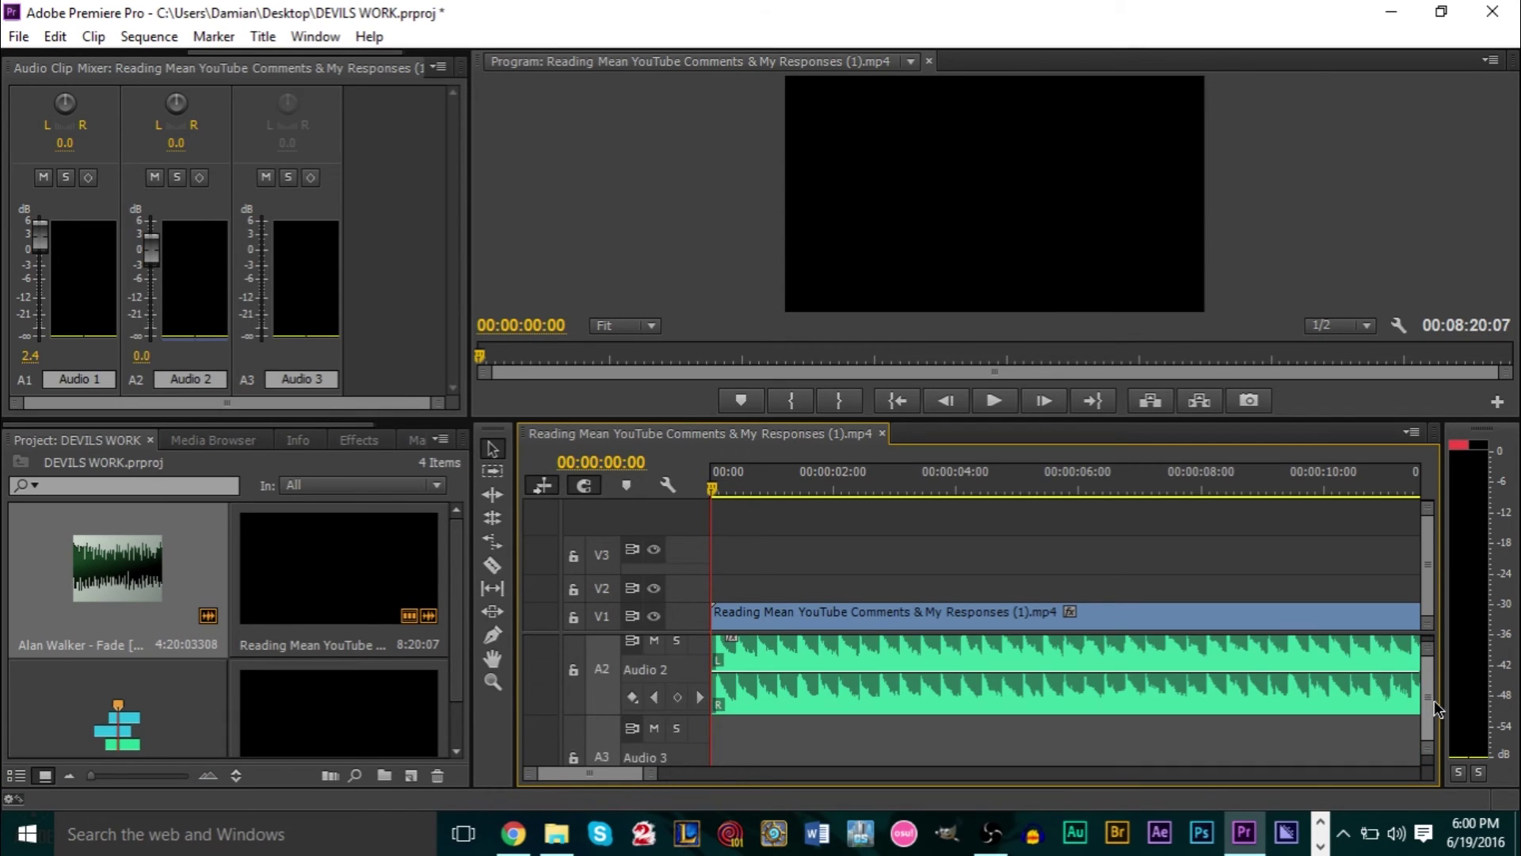
scroll(1436, 708, "down", 1)
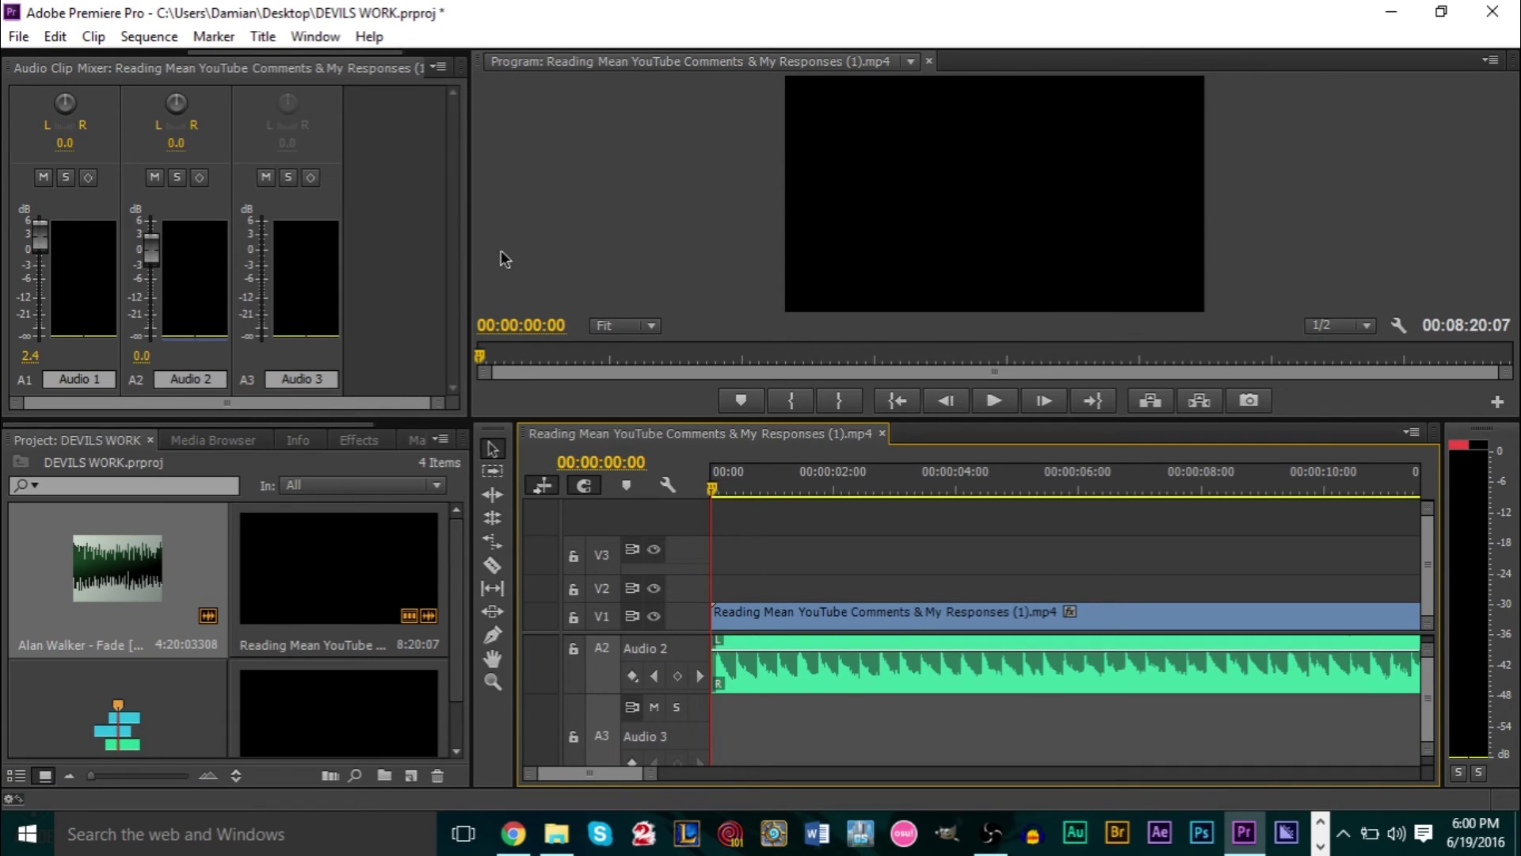
Step: Widen the Audio Clip Mixer's panel group and bring up Effect Controls
left_click_drag(474, 253, 801, 226)
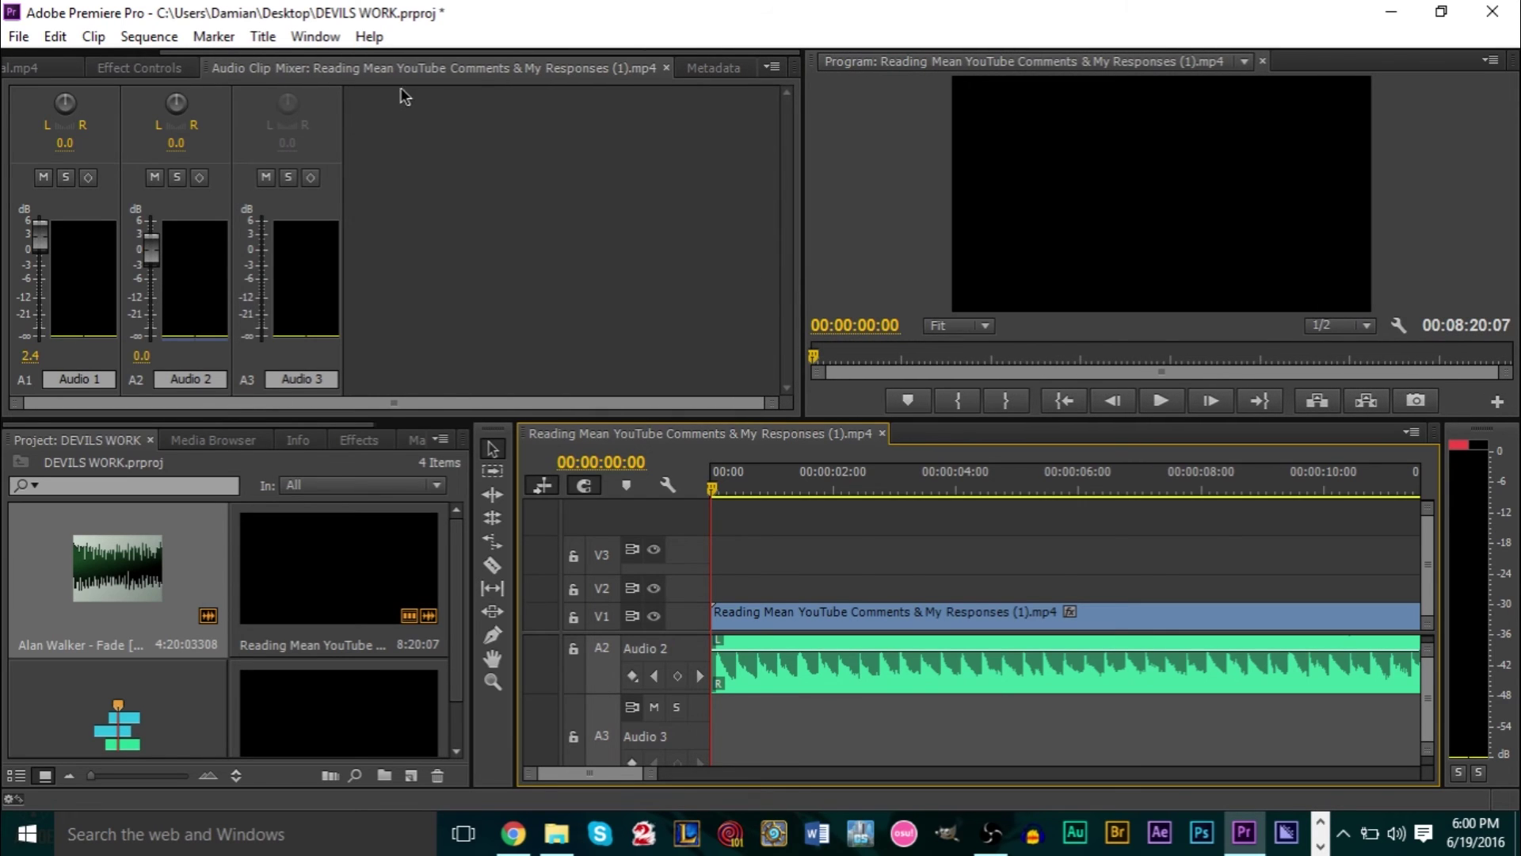
left_click(142, 69)
left_click(71, 69)
left_click(149, 69)
left_click(337, 69)
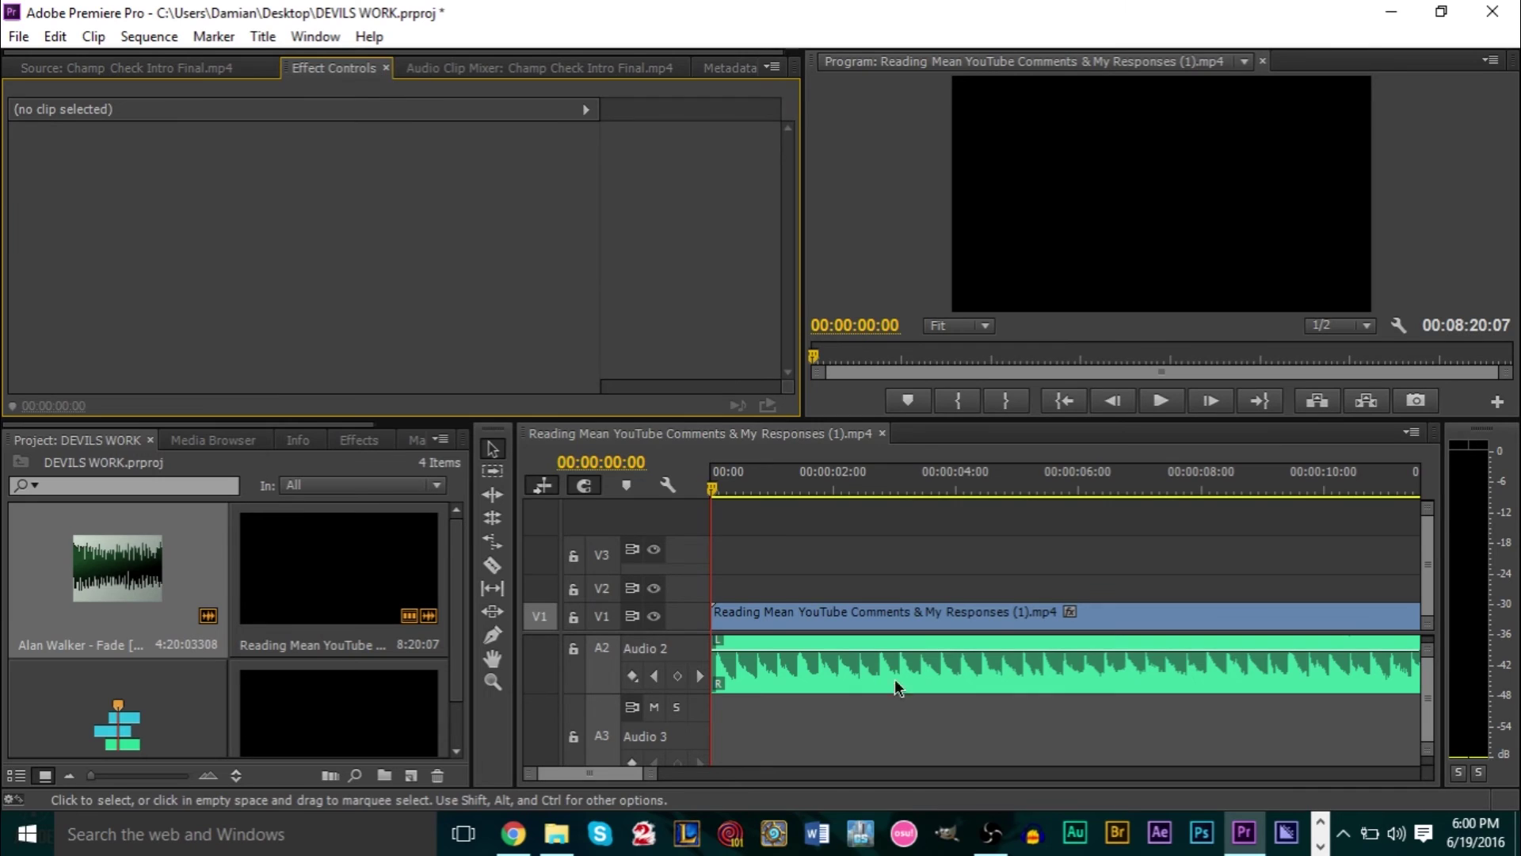
Step: Select the A2 music clip, show its Volume settings in a widened Effect Controls, and bring the playhead to 00:00:06:24
left_click(837, 673)
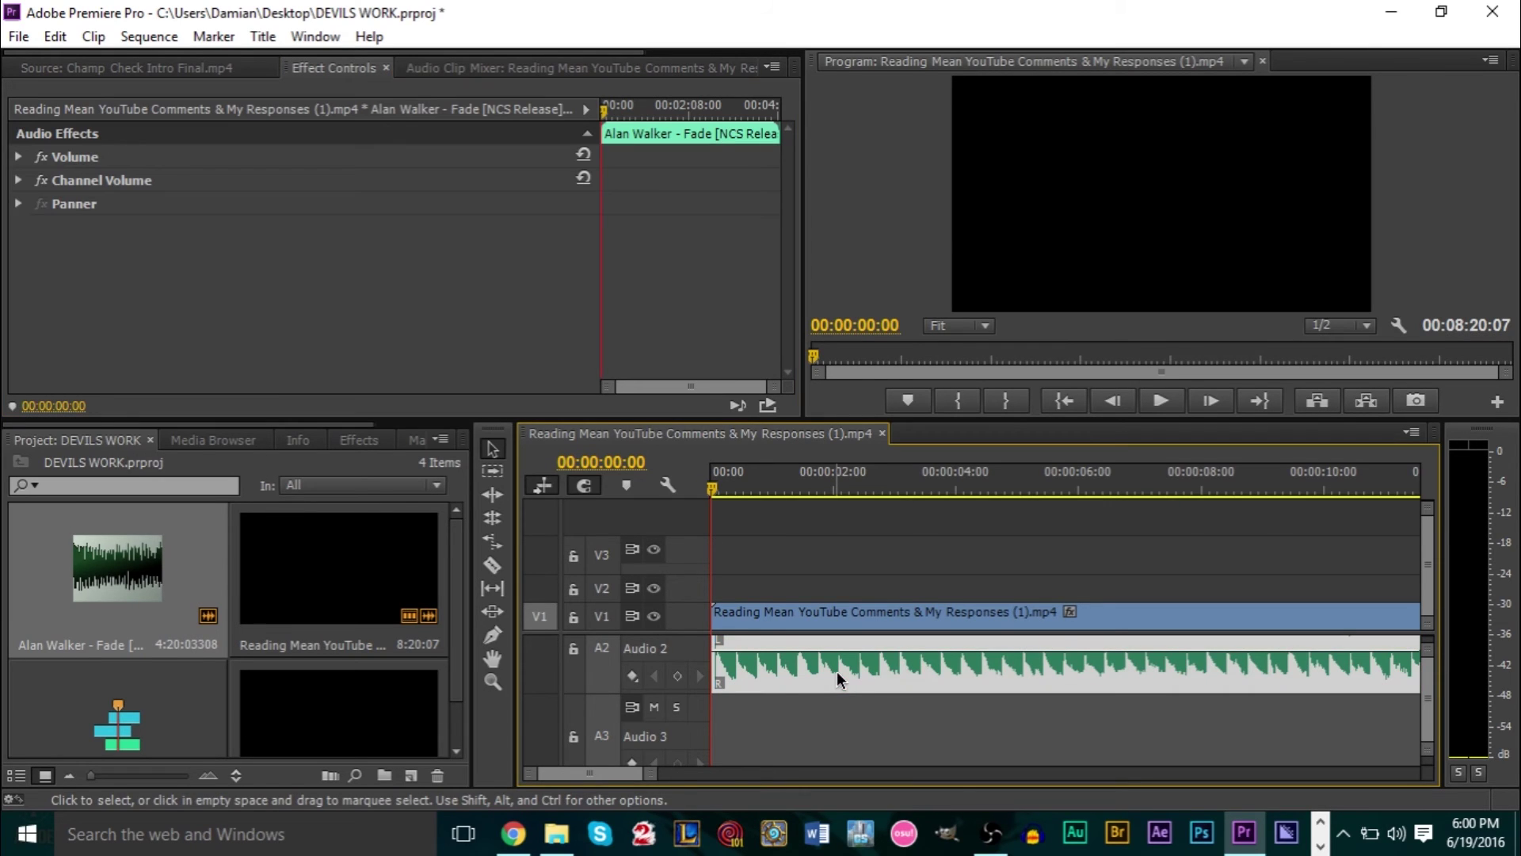
left_click(17, 157)
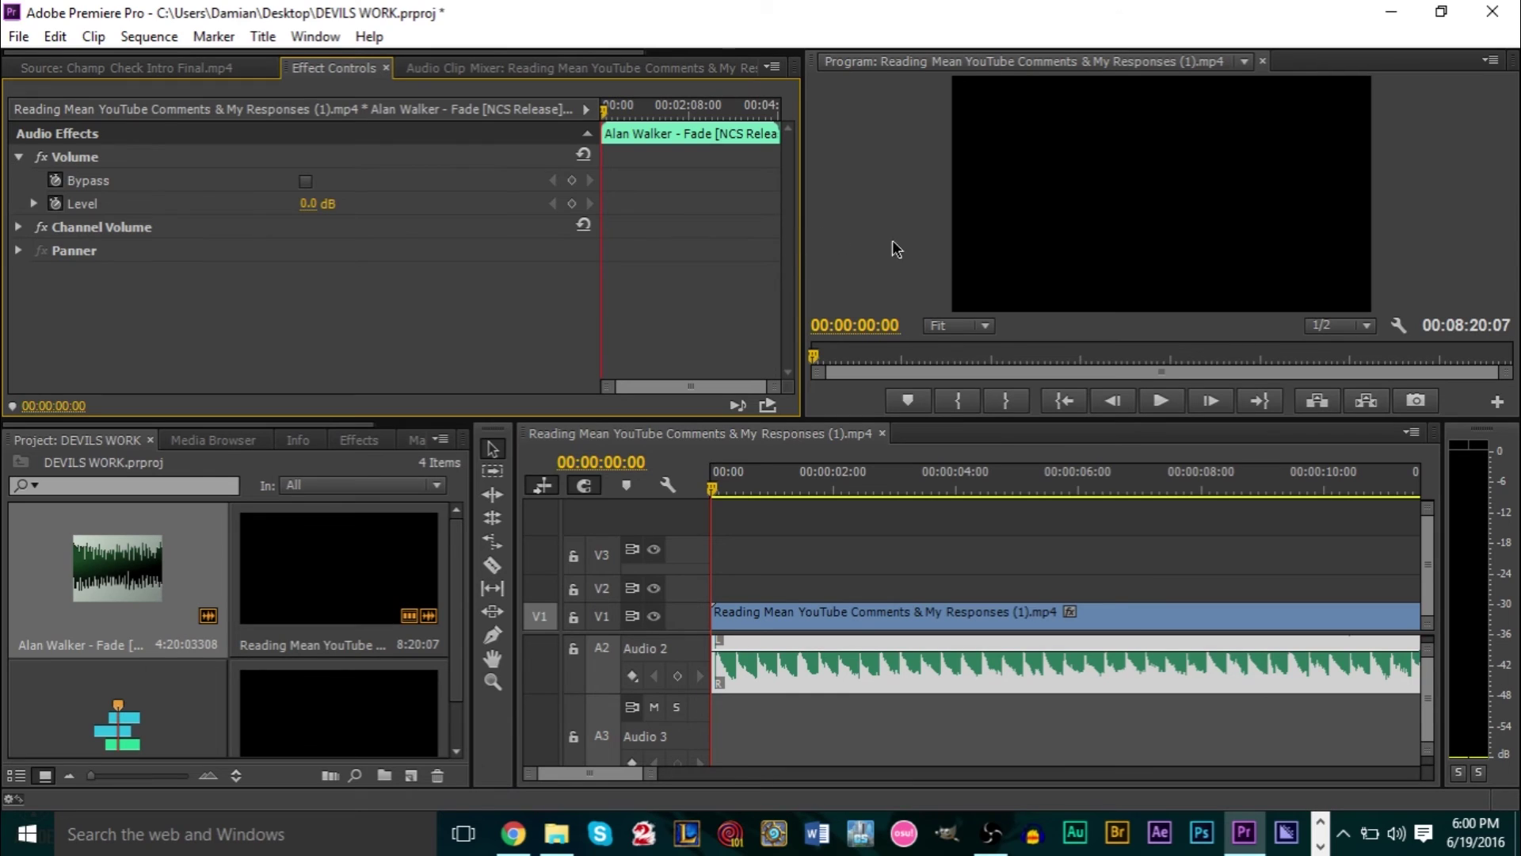
left_click_drag(804, 248, 1106, 248)
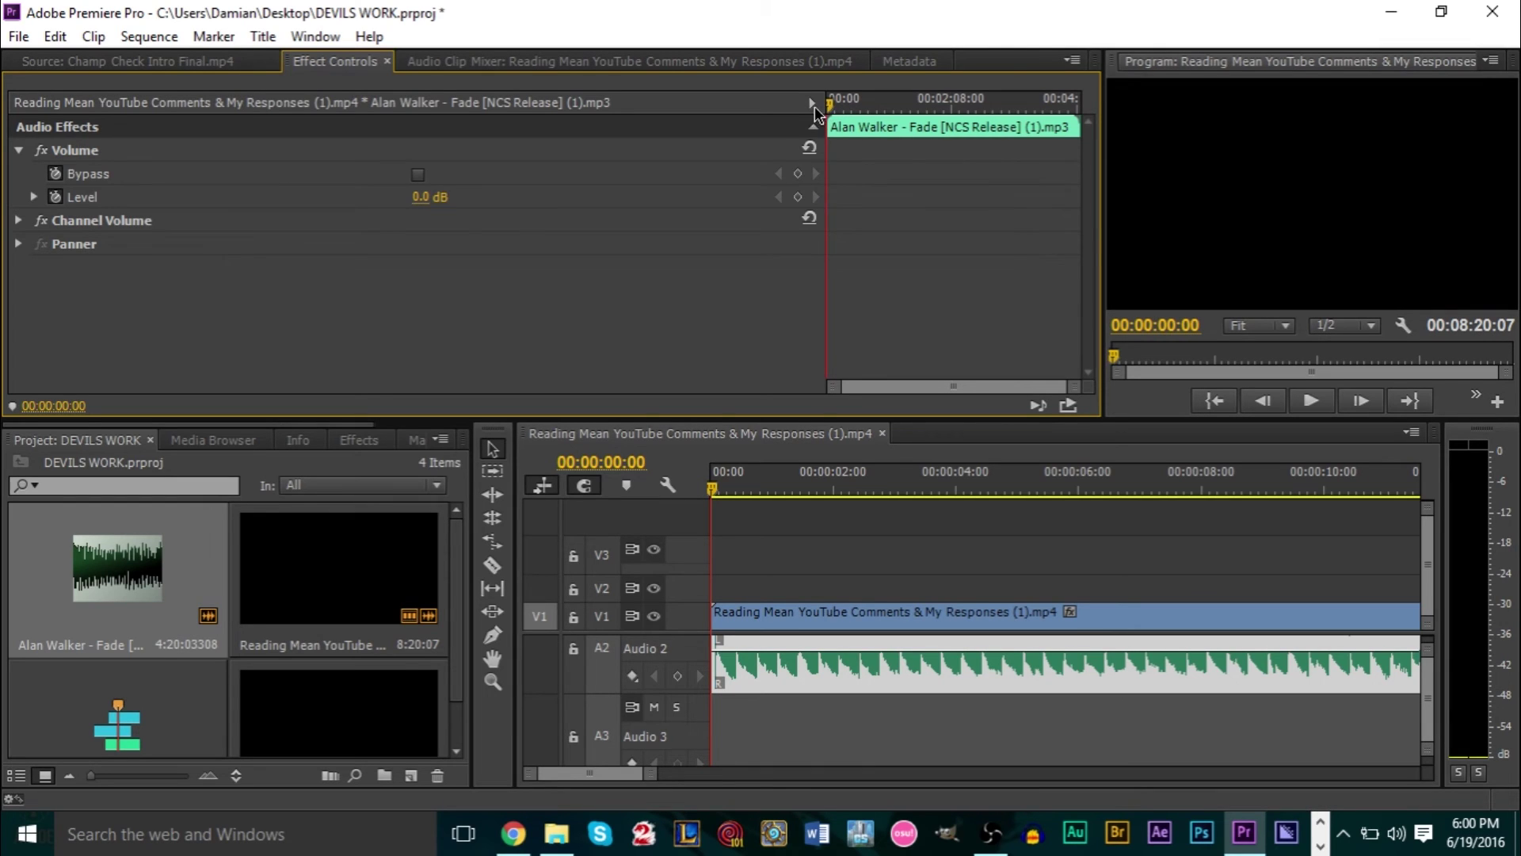
left_click_drag(826, 111, 838, 119)
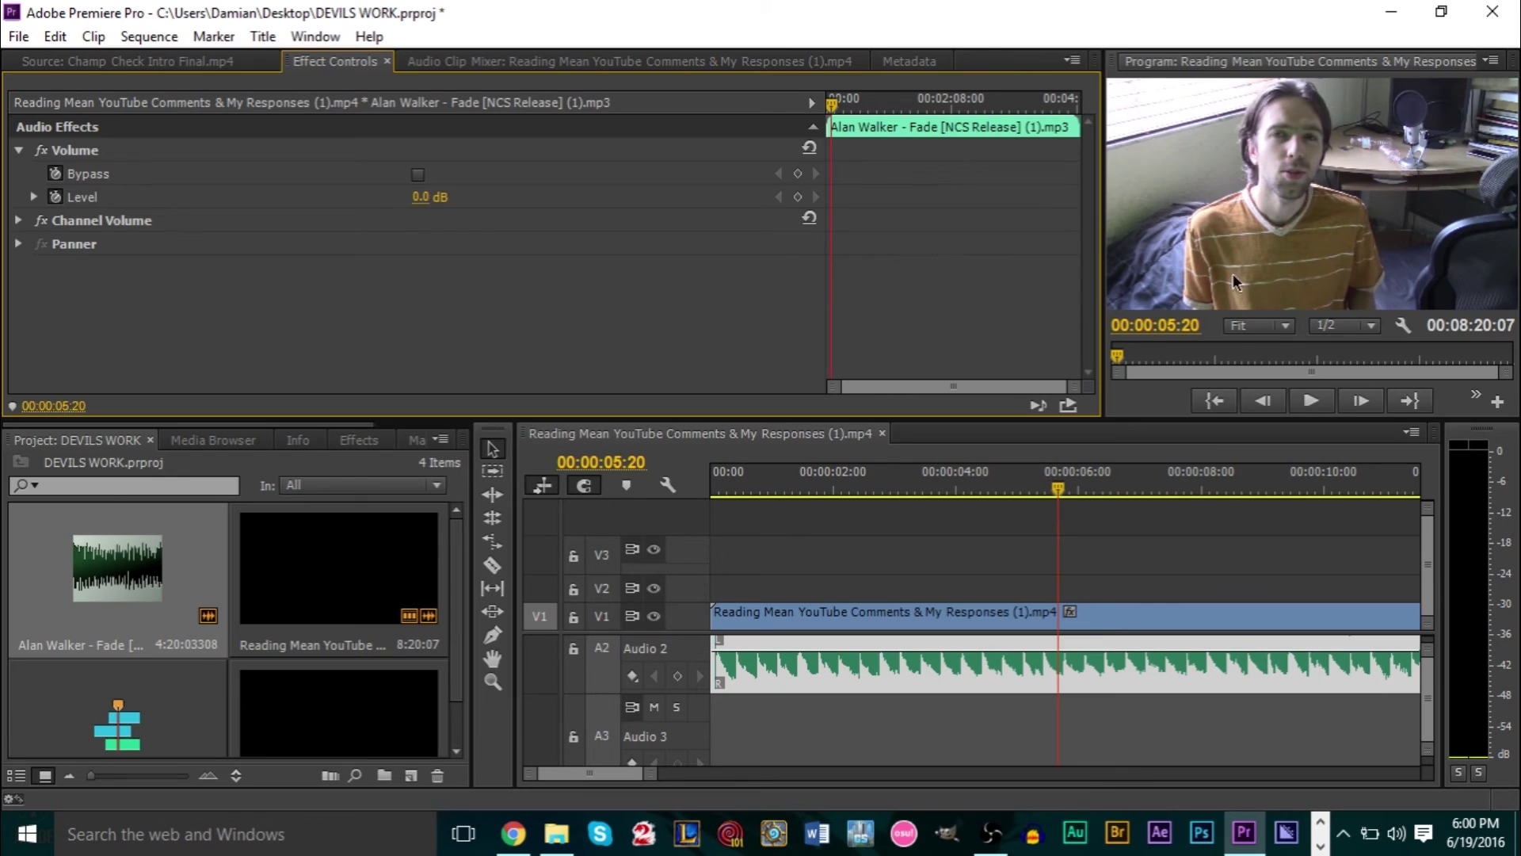
key("space")
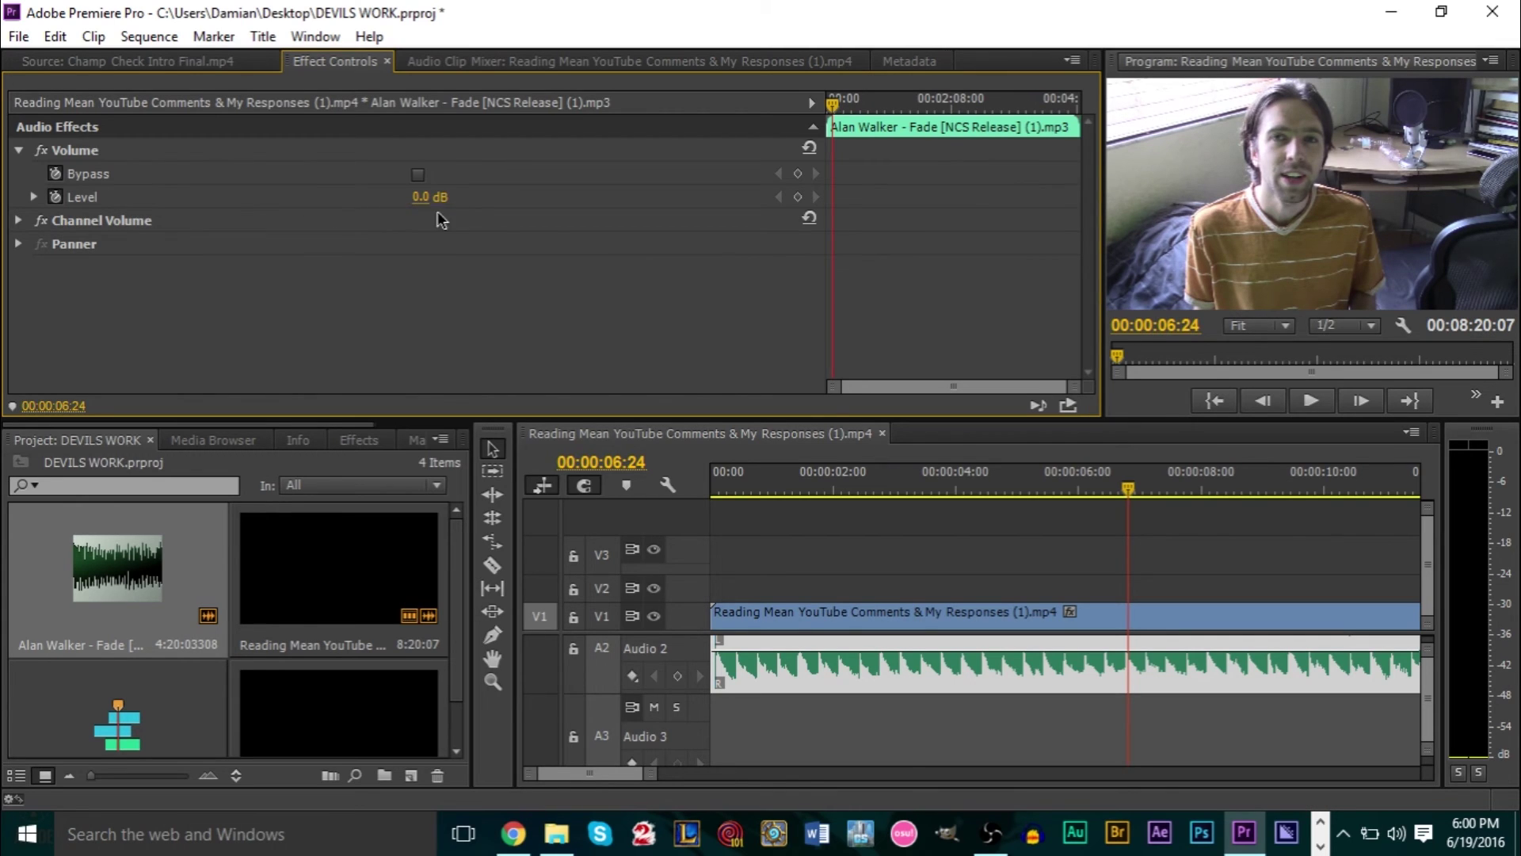
Step: Try a Level keyframe on the music at 00:00:06:24 raised to 6.0 dB, and undo it
left_click(55, 196)
left_click(56, 197)
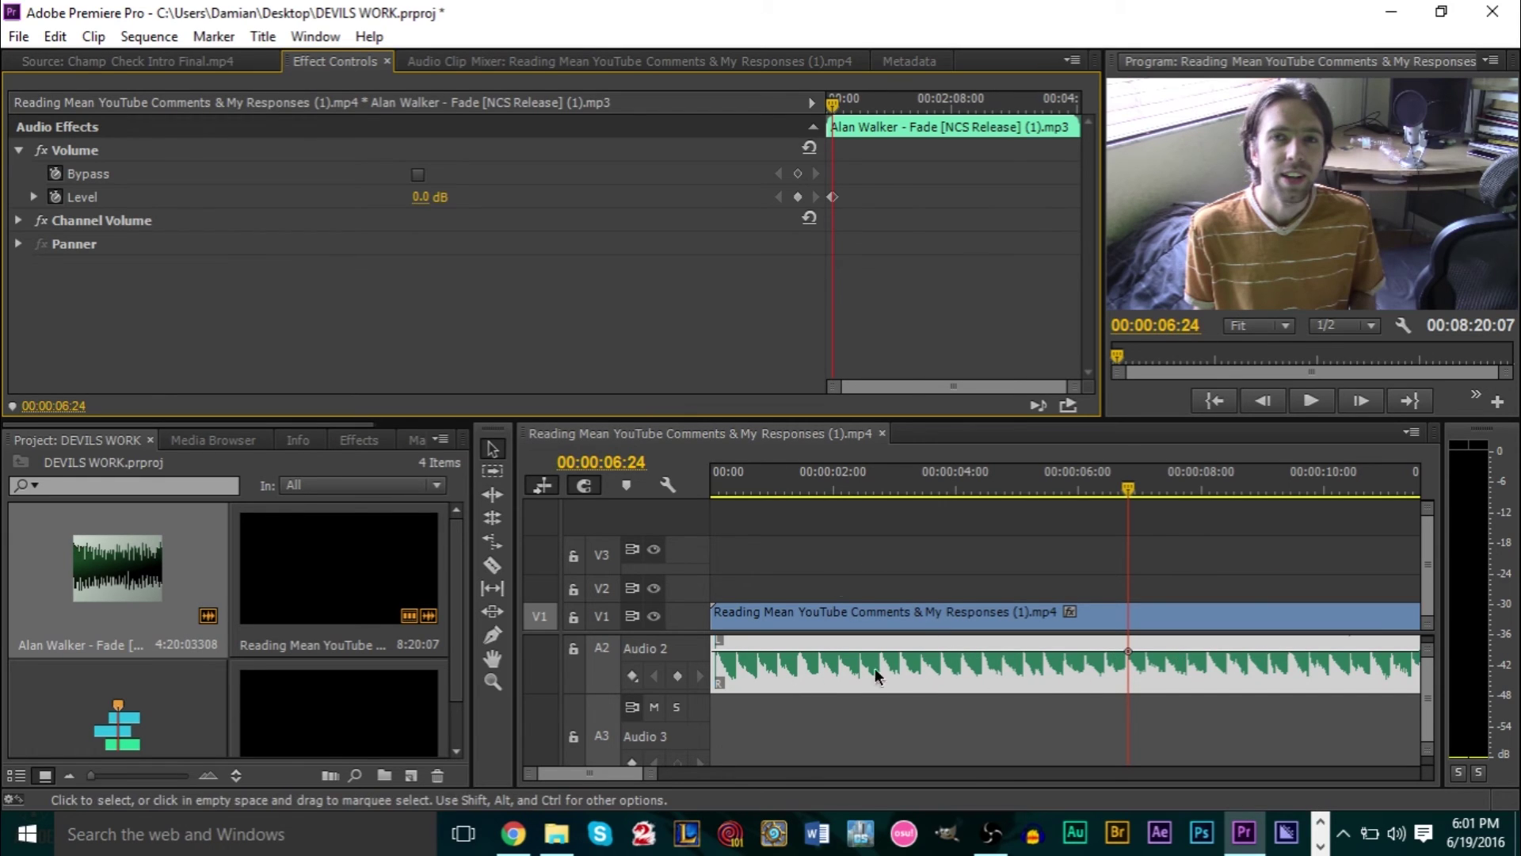
left_click_drag(422, 208, 436, 208)
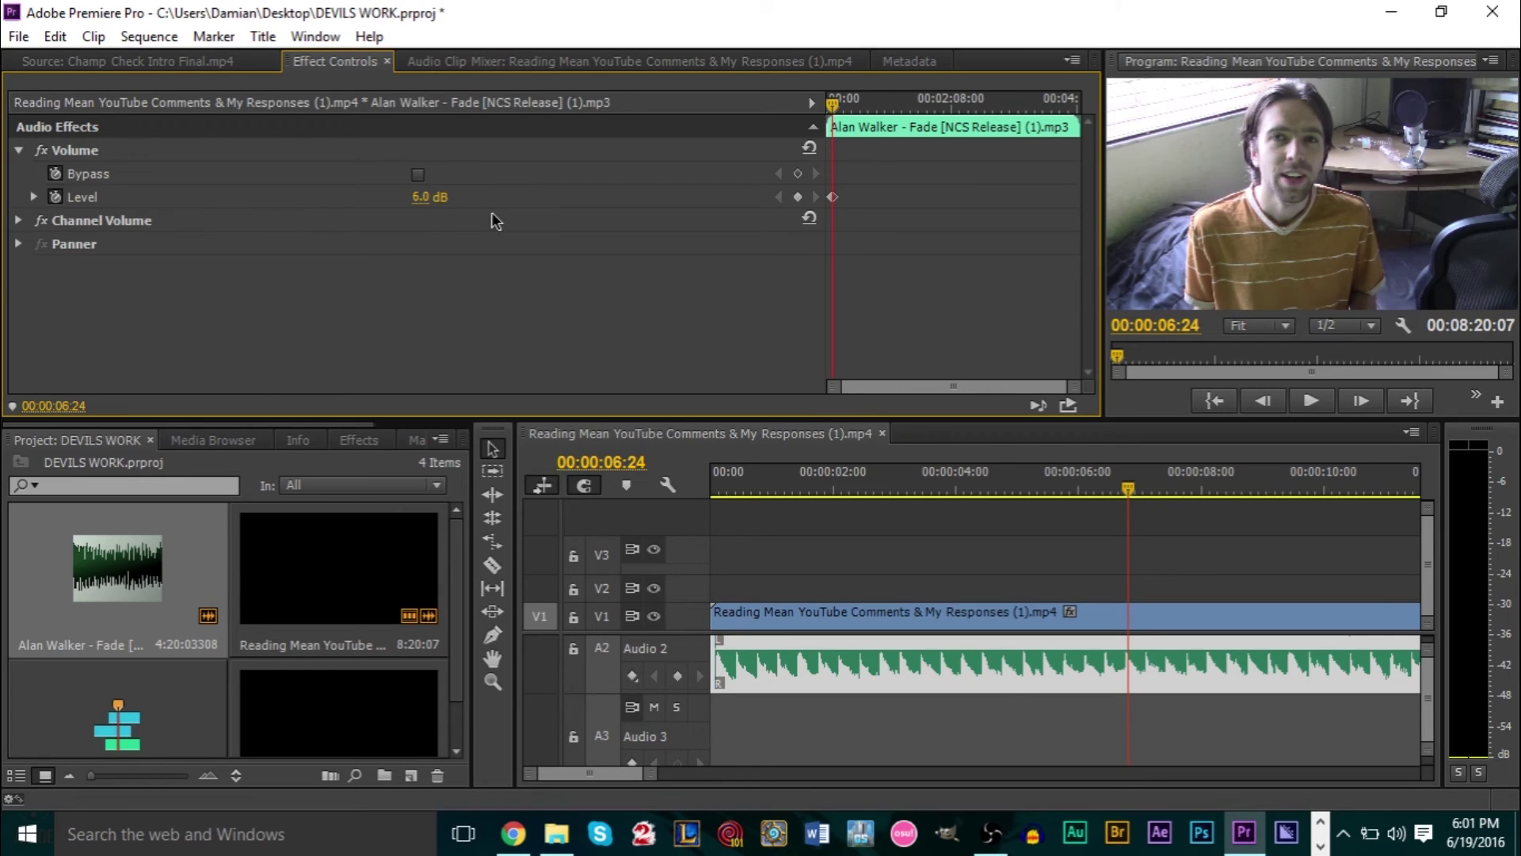
key("ctrl+z")
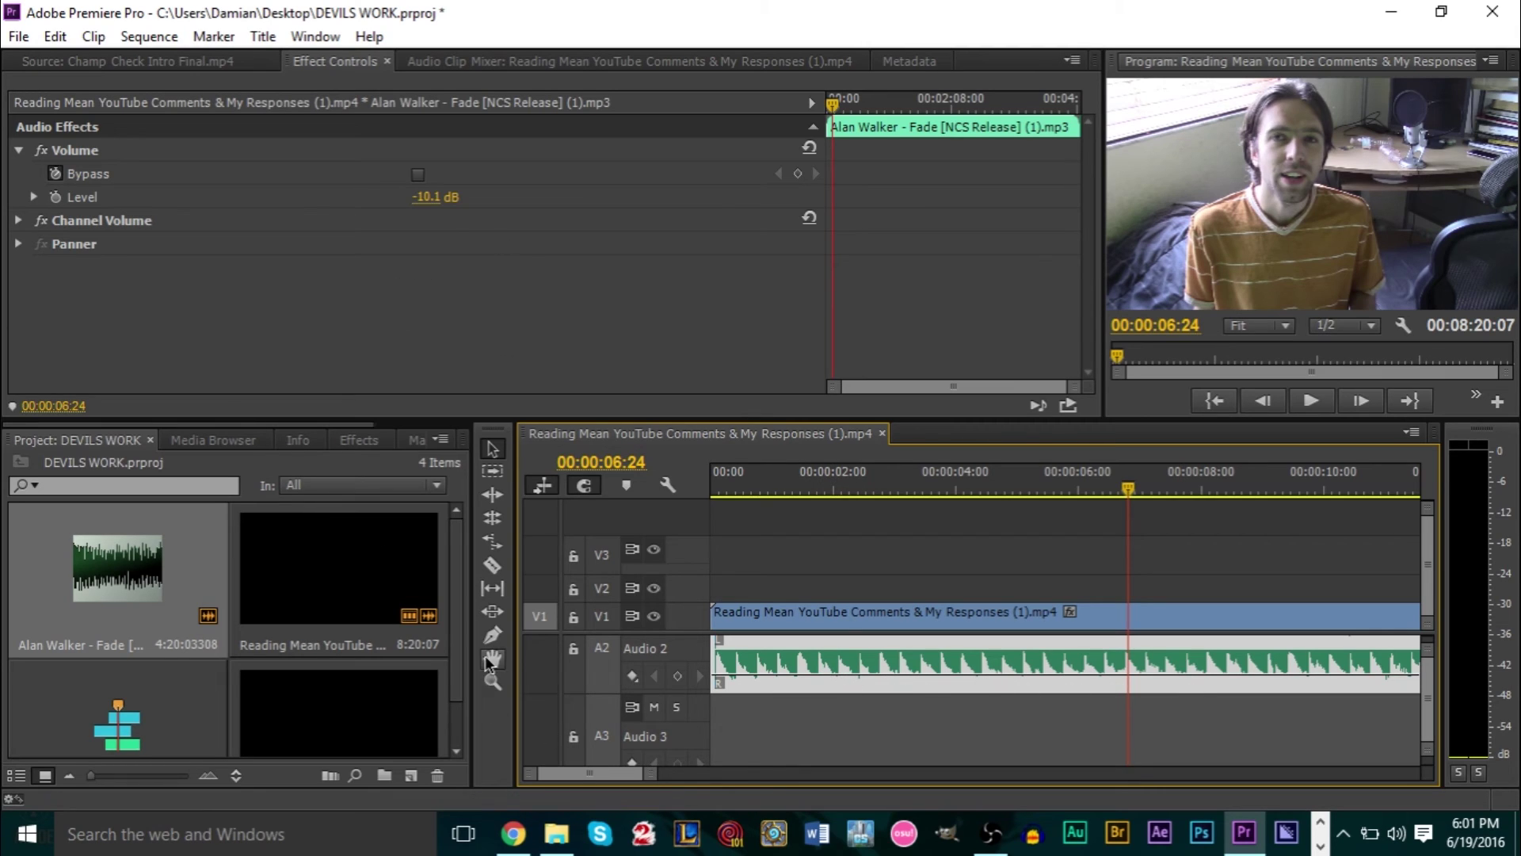
Step: Keyframe the music Level at -10.1 dB at 00:00:06:24 and -287.5 dB at 00:00:00:00, and play the fade-in from the start
left_click(56, 197)
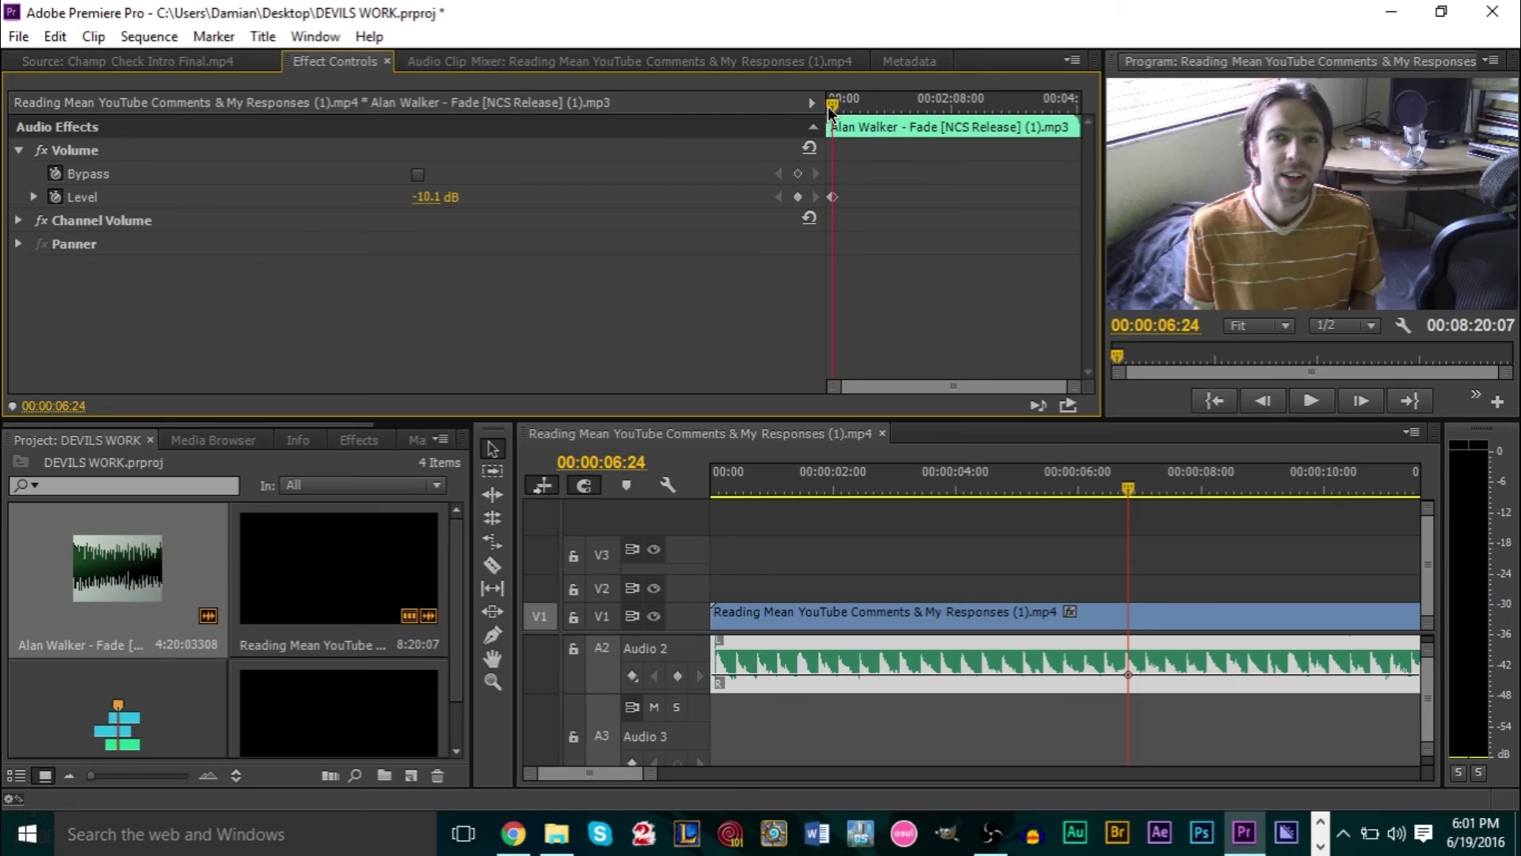
left_click(829, 109)
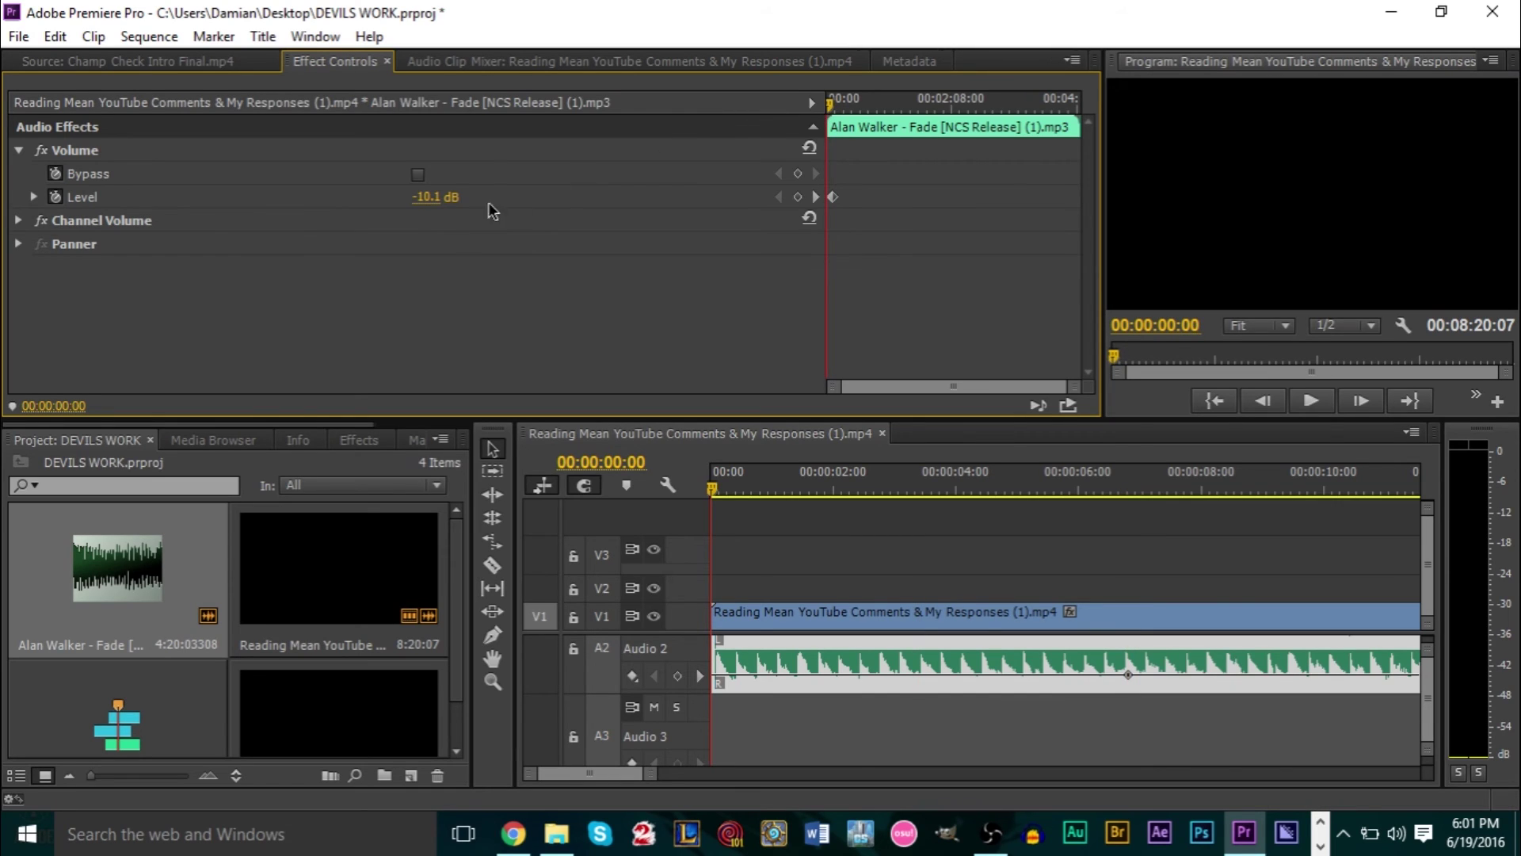
mouse_move(426, 196)
left_mouse_down()
mouse_move(348, 197)
mouse_move(428, 196)
left_mouse_up()
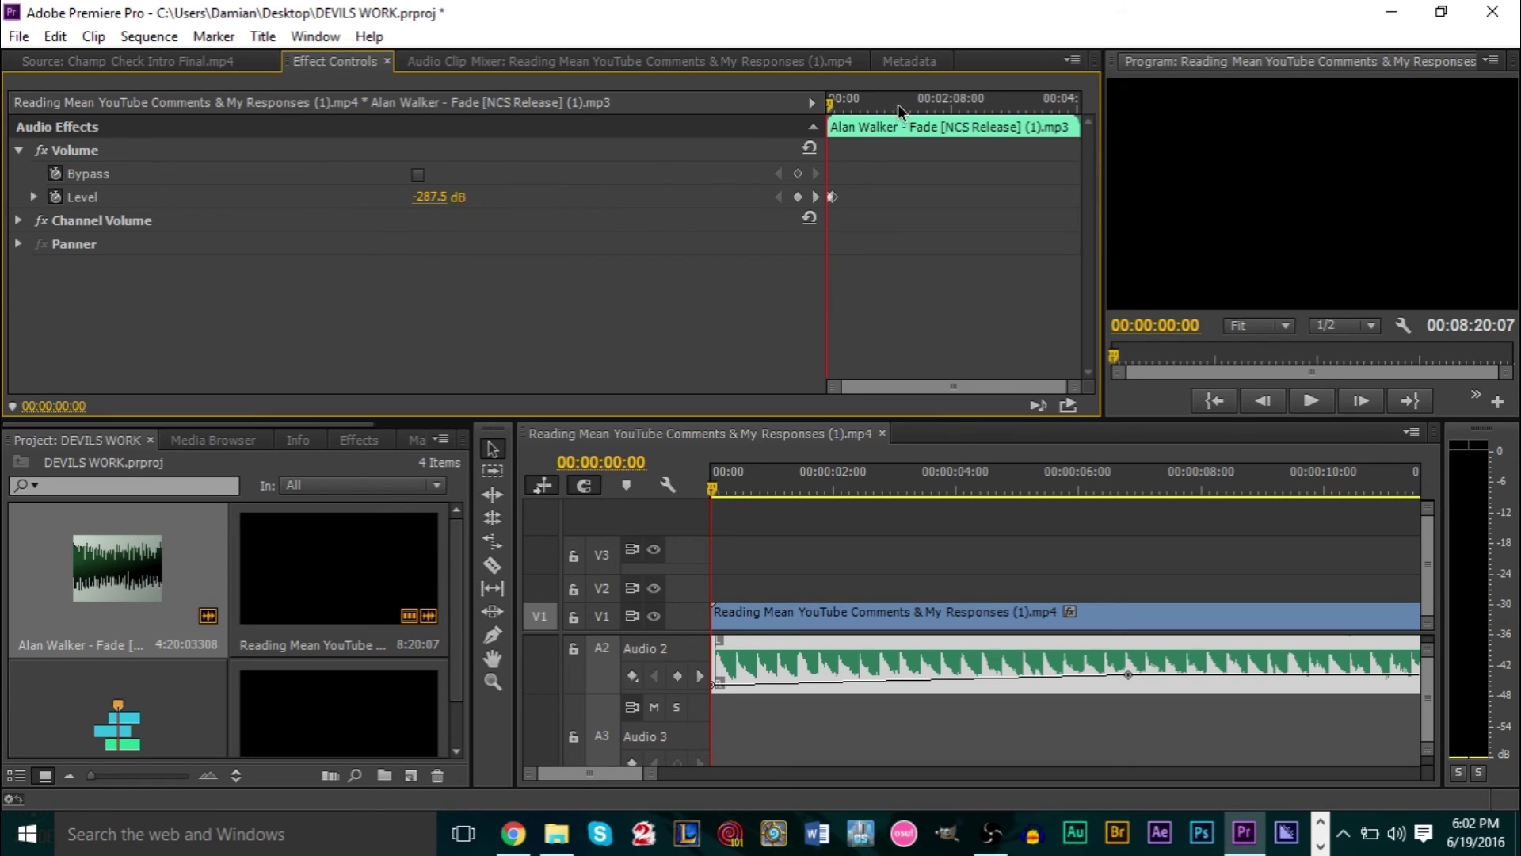
key("space")
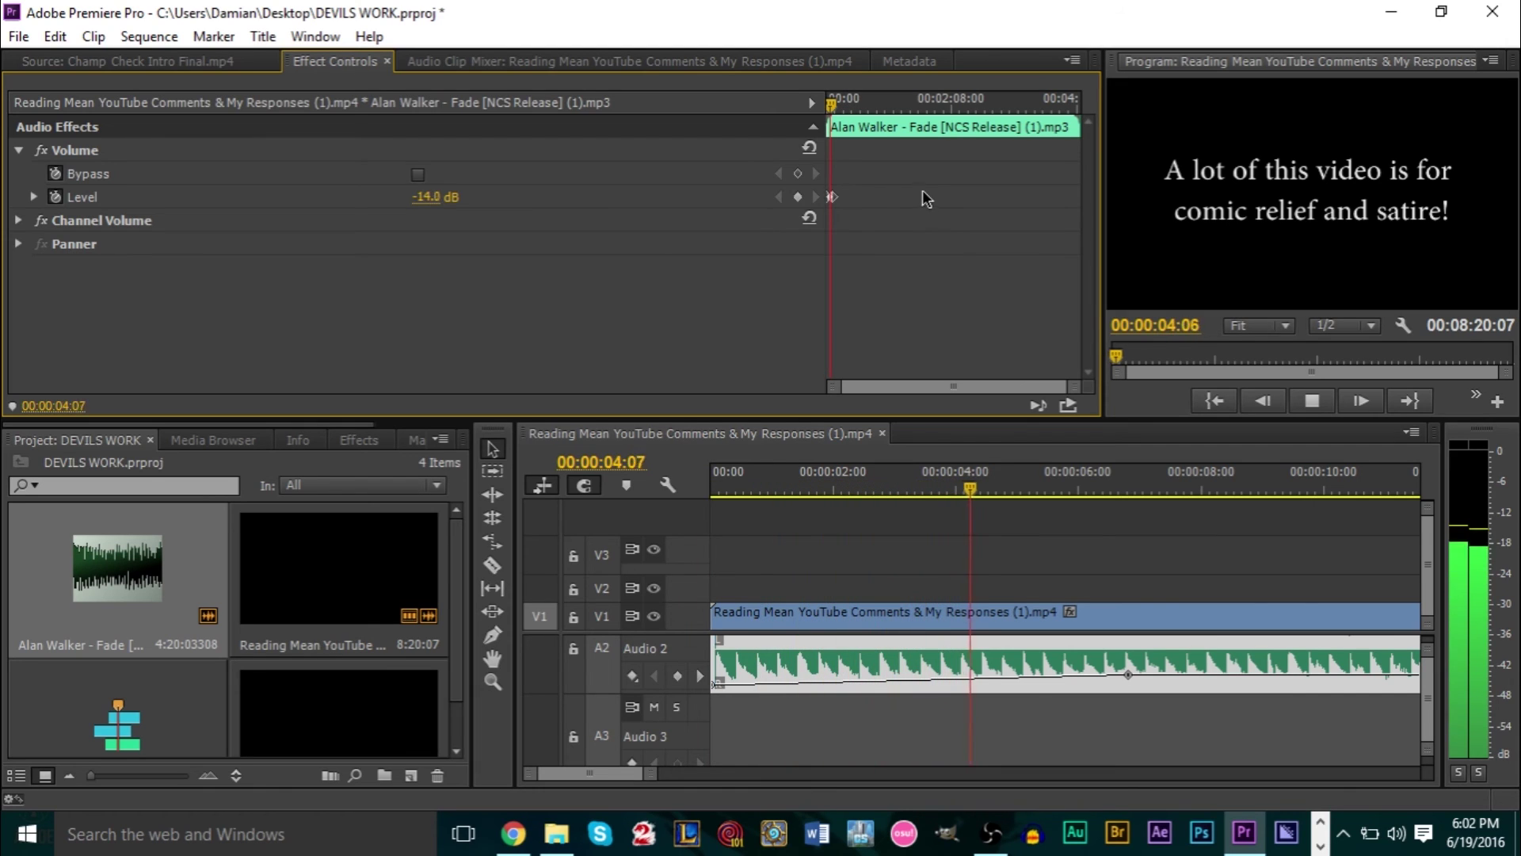
key("space")
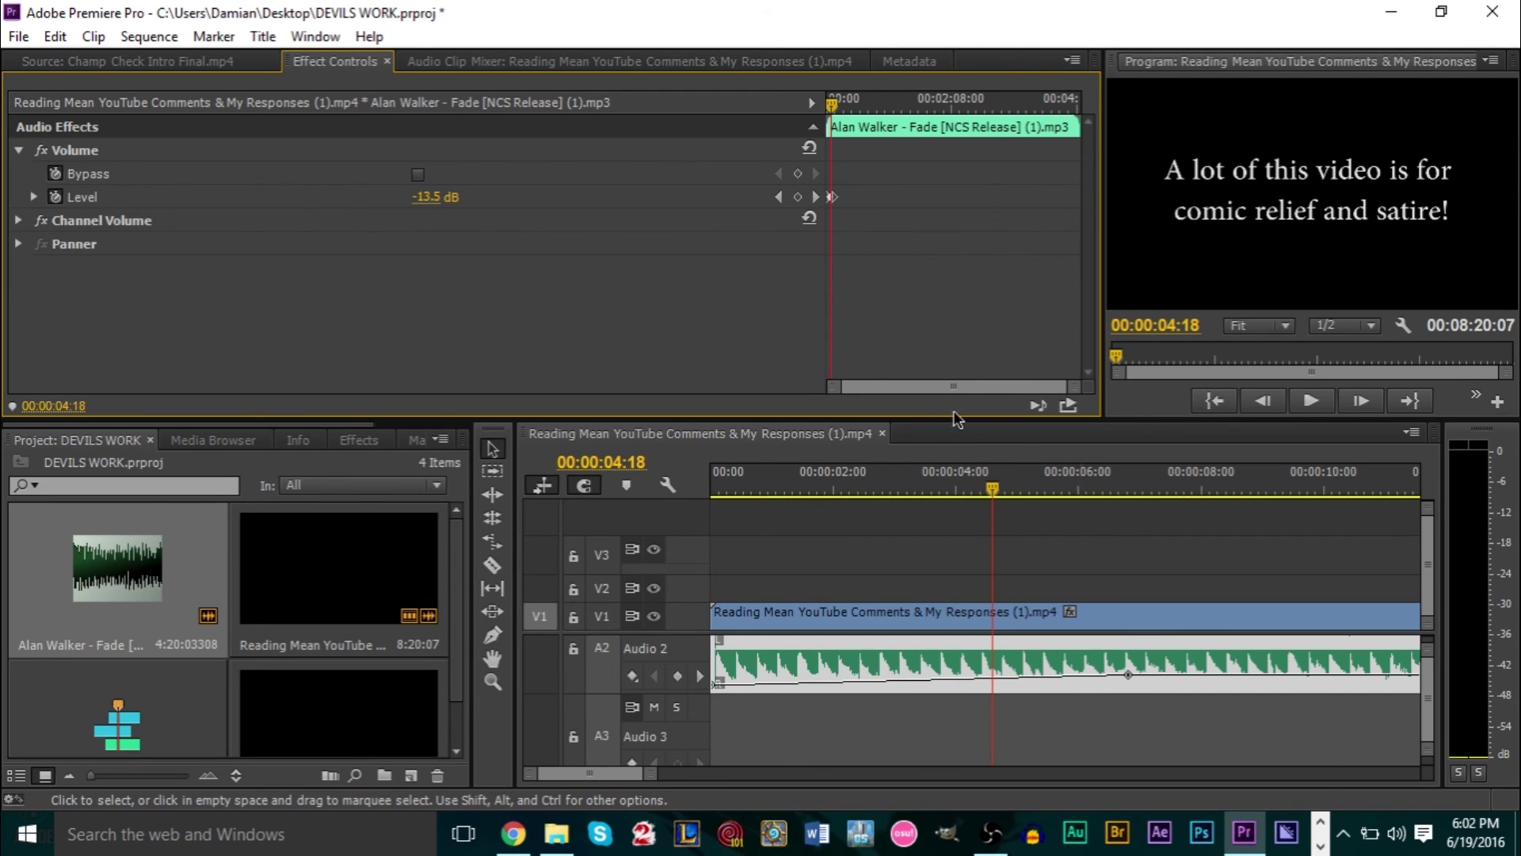
Step: Try adding Pen tool keyframes to the music's volume line at about 4.7 seconds and 00:00:02:14
left_click(492, 635)
left_click(996, 678)
left_click(864, 680)
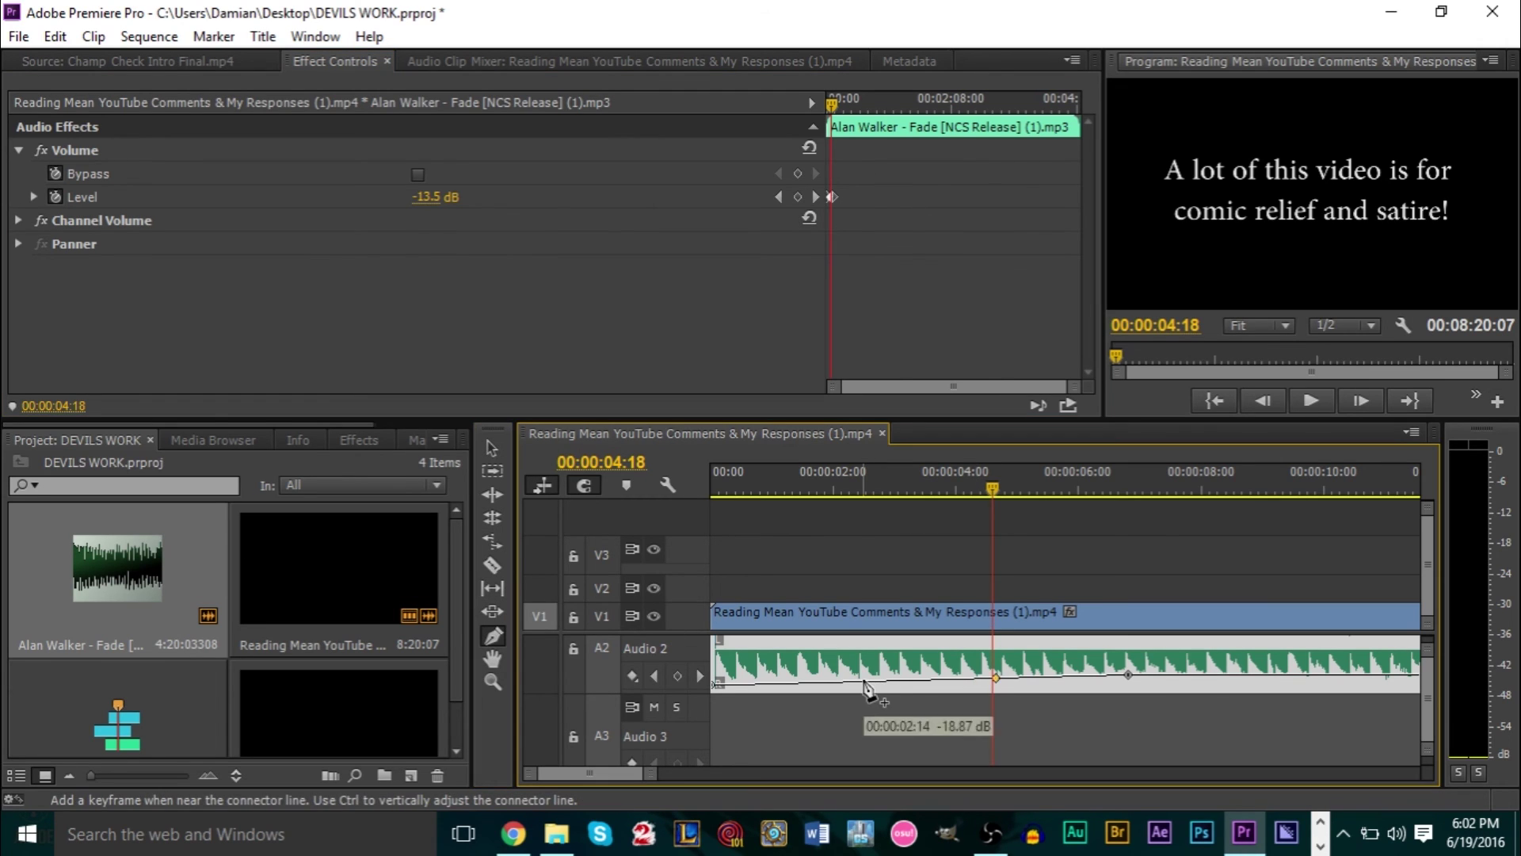
left_click_drag(864, 680, 863, 681)
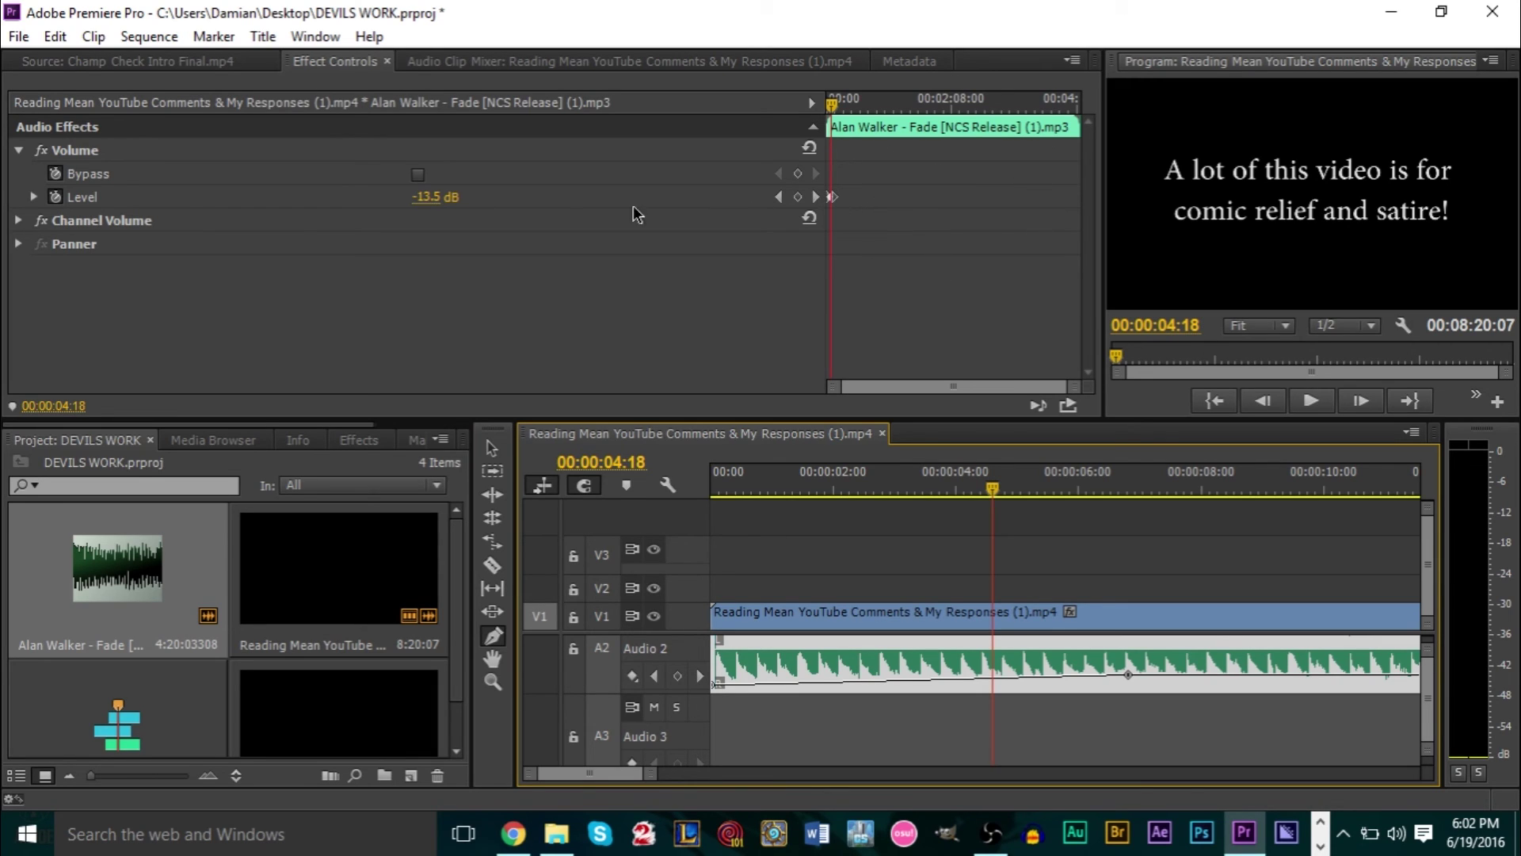
Step: Keyframe the music Level at -287.5 dB at 00:00:54:14 to fade the music out
left_click(879, 101)
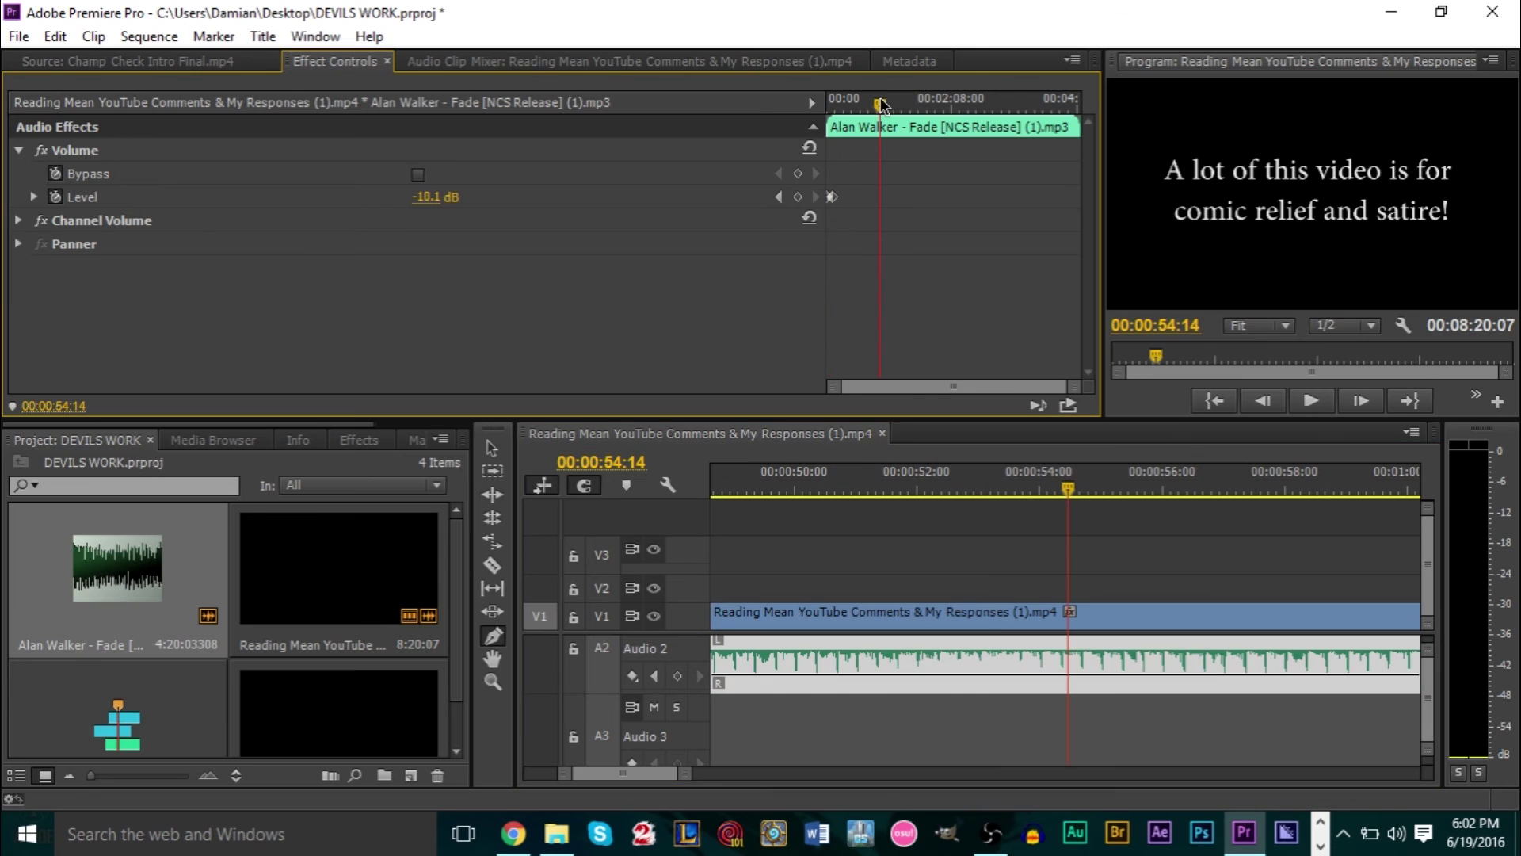
left_click_drag(450, 209, 333, 209)
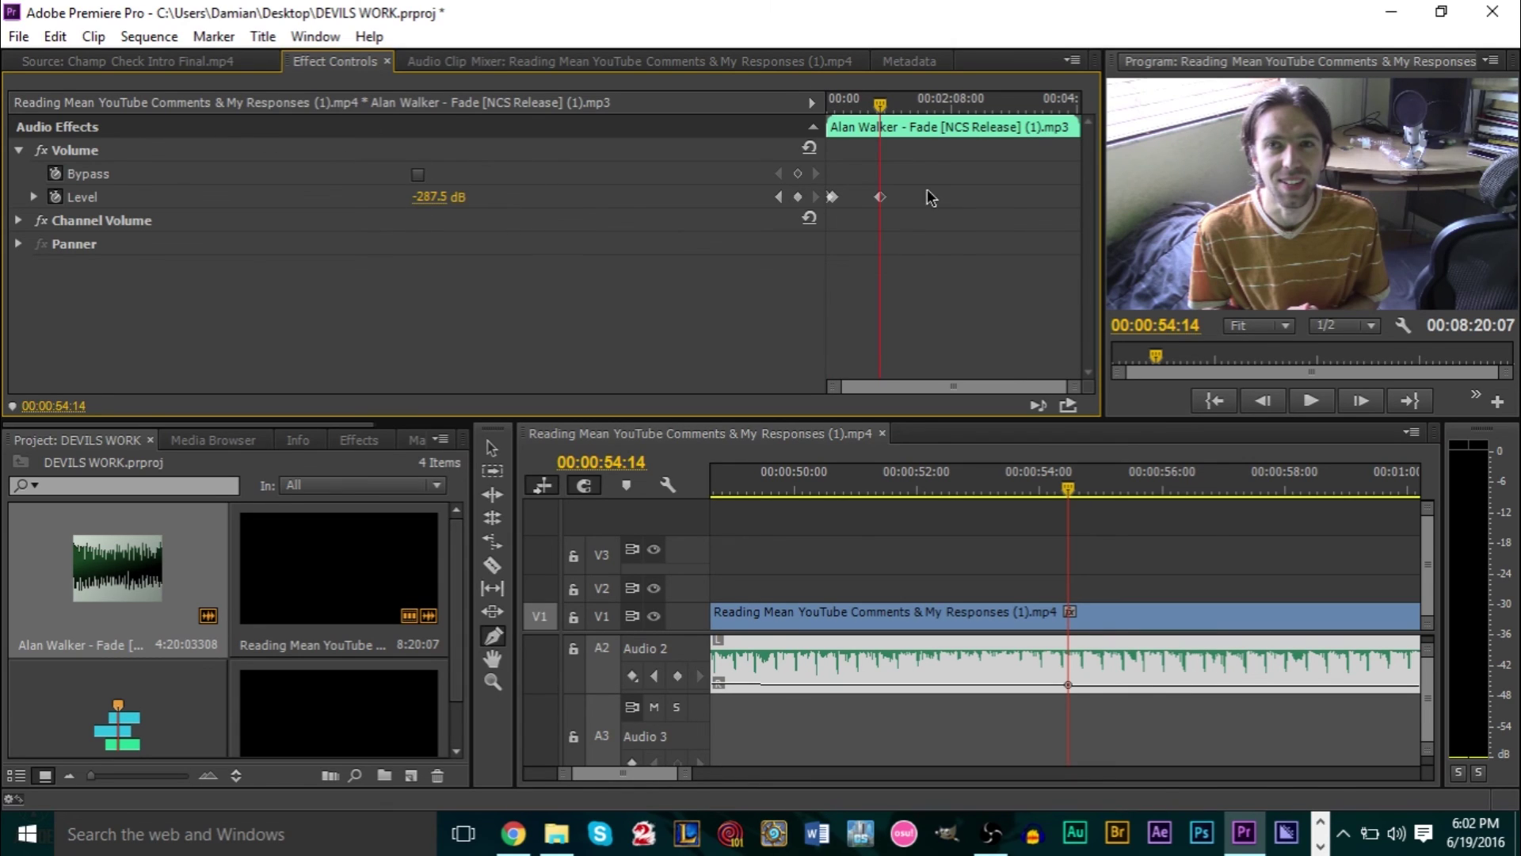
Step: Move the Level keyframe at 00:00:06:24 to an earlier time in Effect Controls, and bring up the Audio Clip Mixer
left_click_drag(1071, 391, 930, 399)
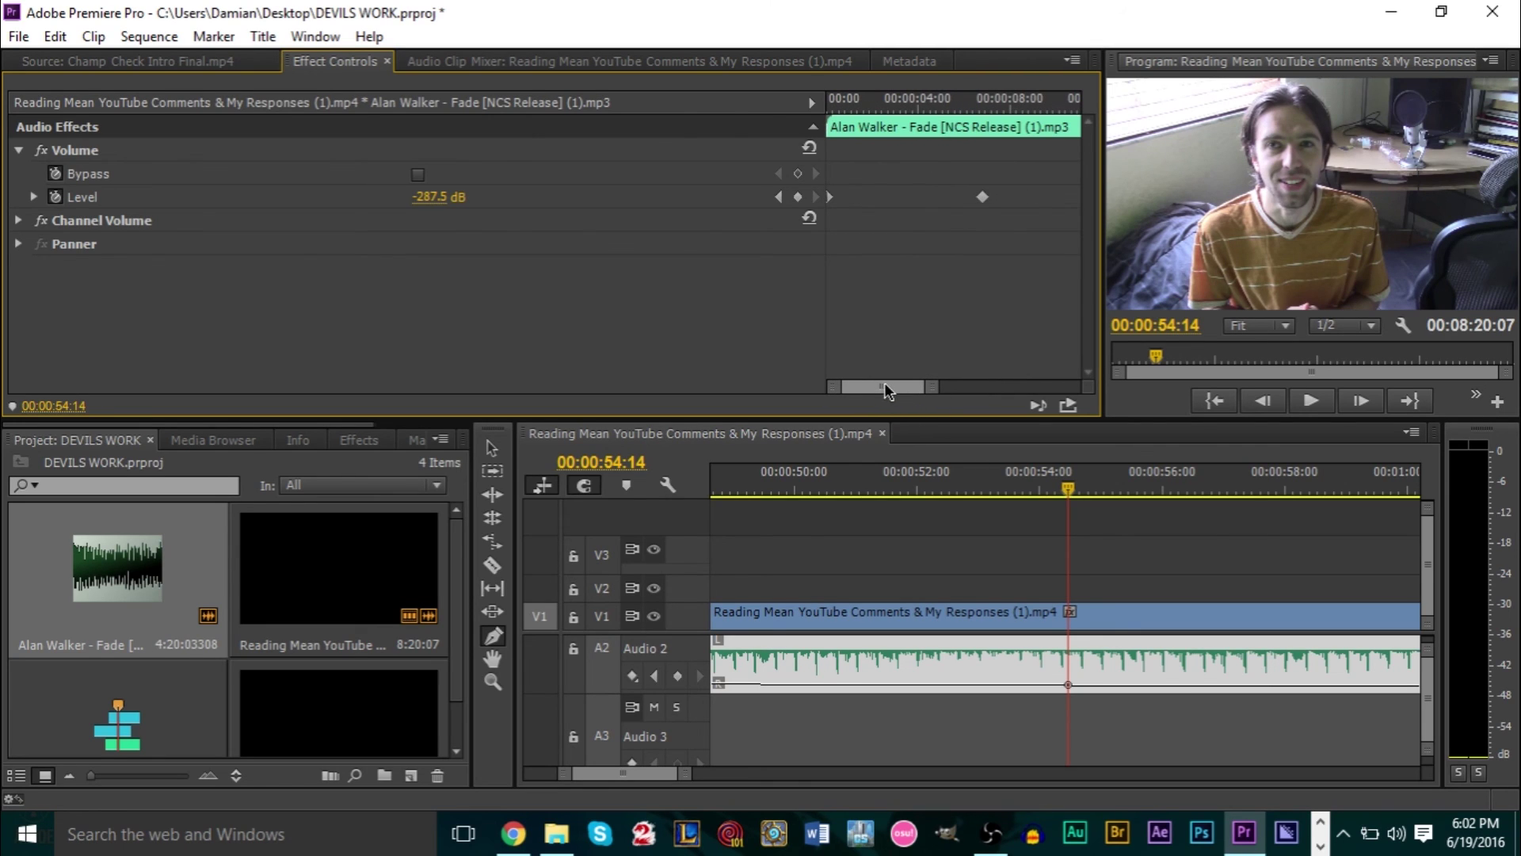
left_click_drag(983, 196, 923, 197)
left_click_drag(930, 387, 858, 385)
key("alt")
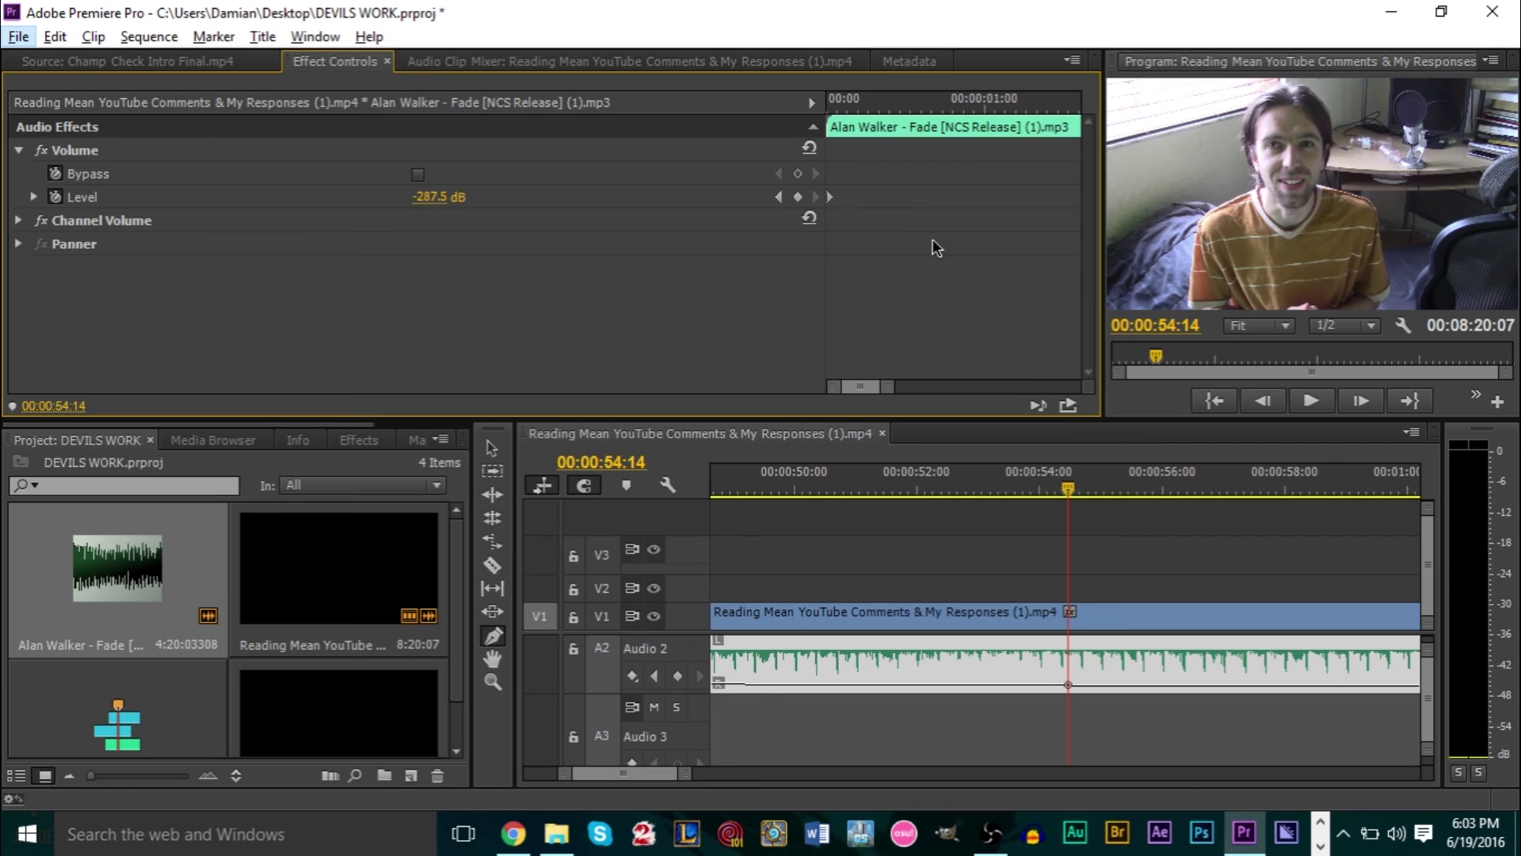
left_click(440, 62)
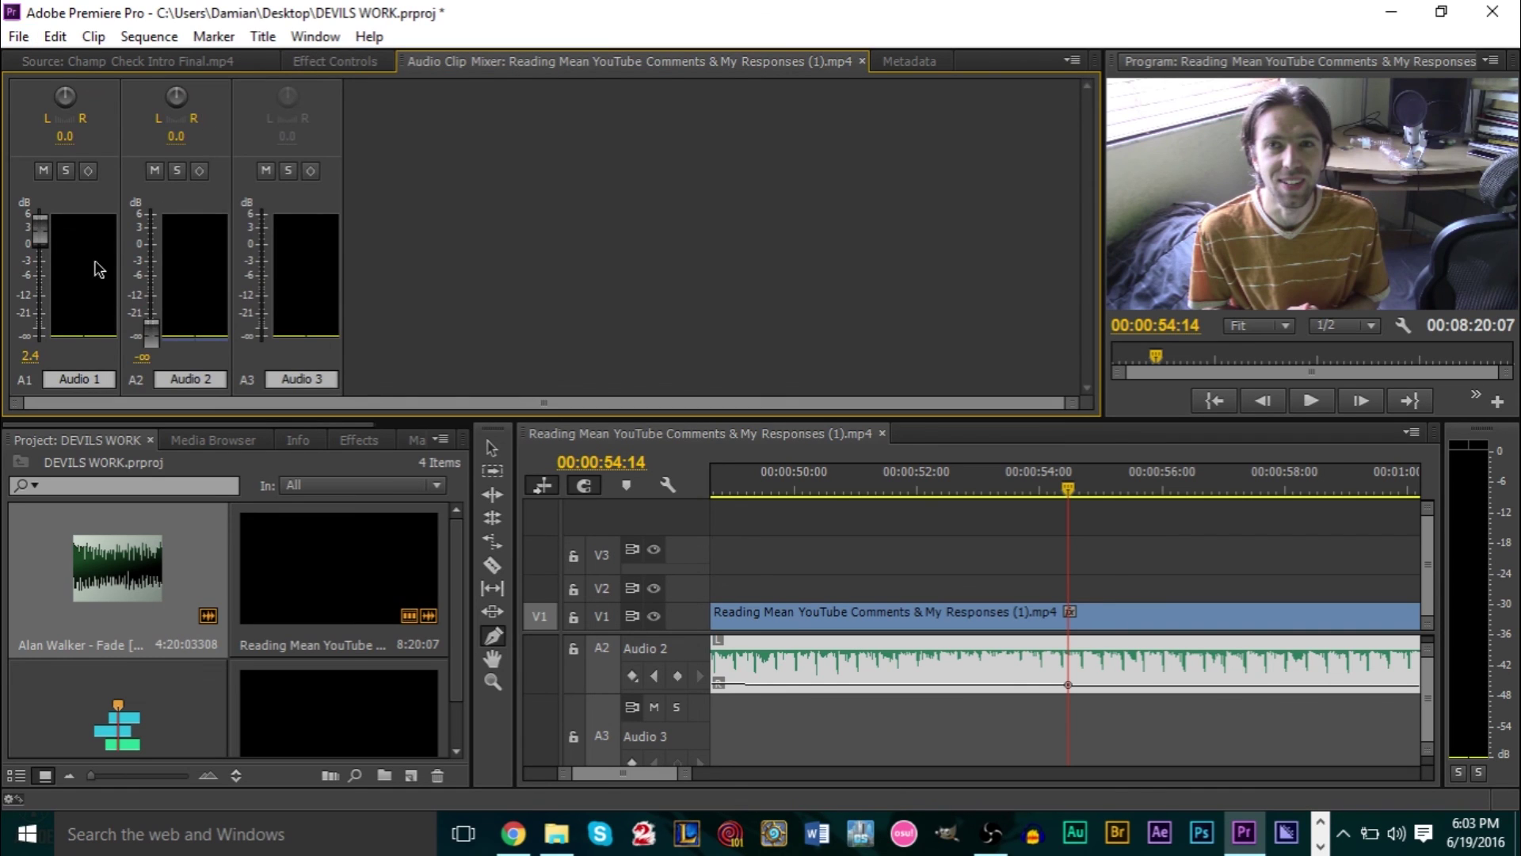